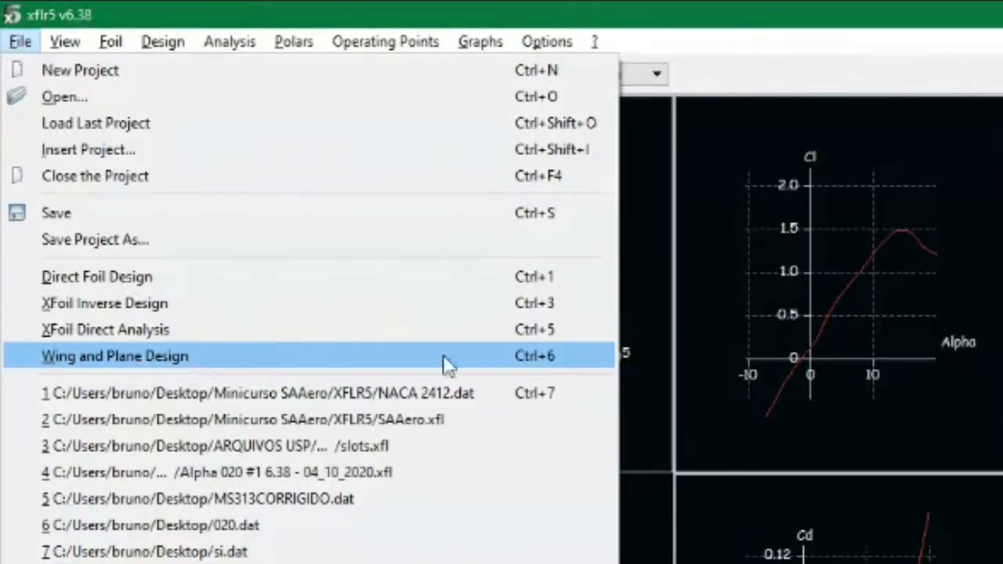
- Switch to wing and plane design, look through the polar and operating point views, and finish in the 3D view
click(168, 359)
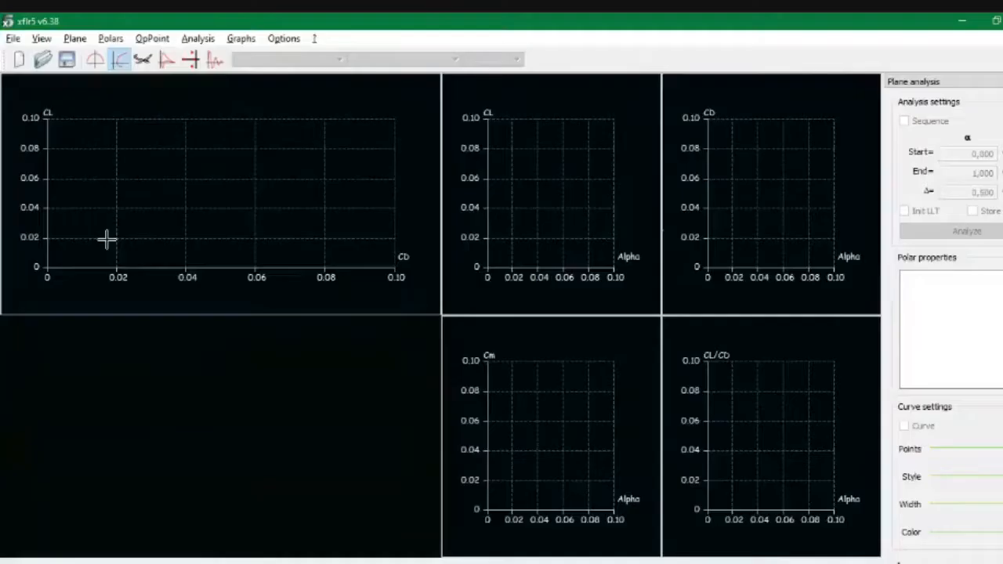
click(146, 62)
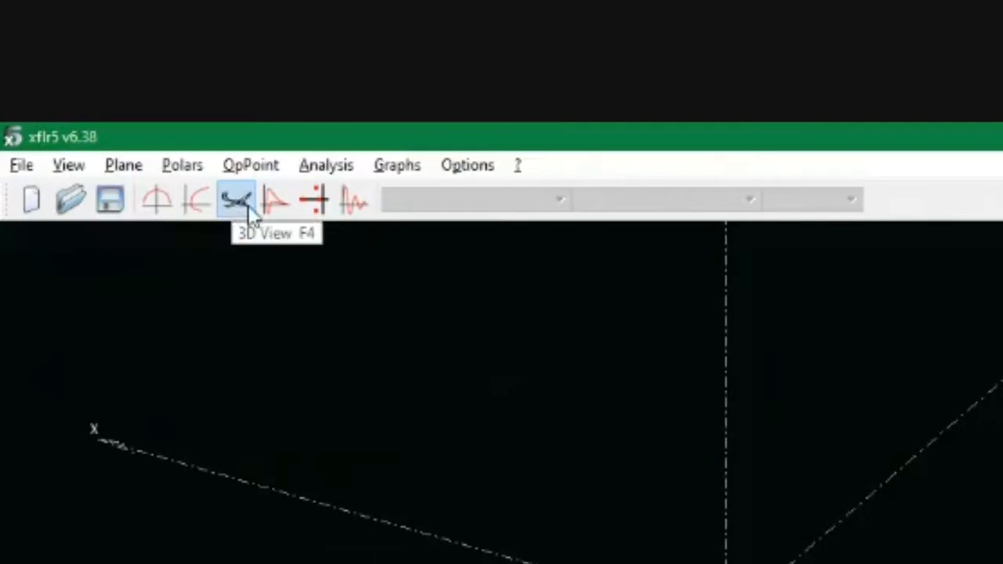
click(196, 221)
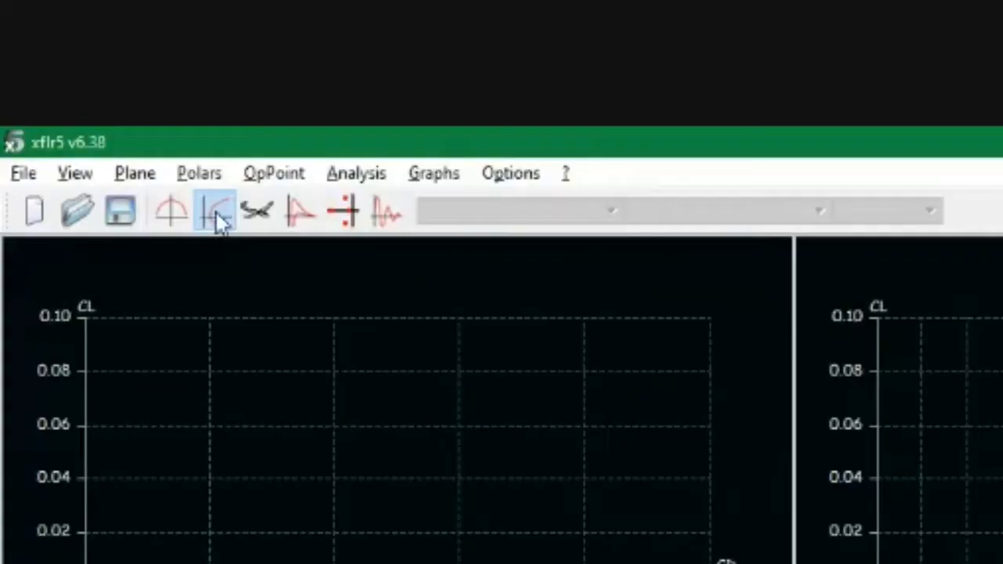
click(180, 217)
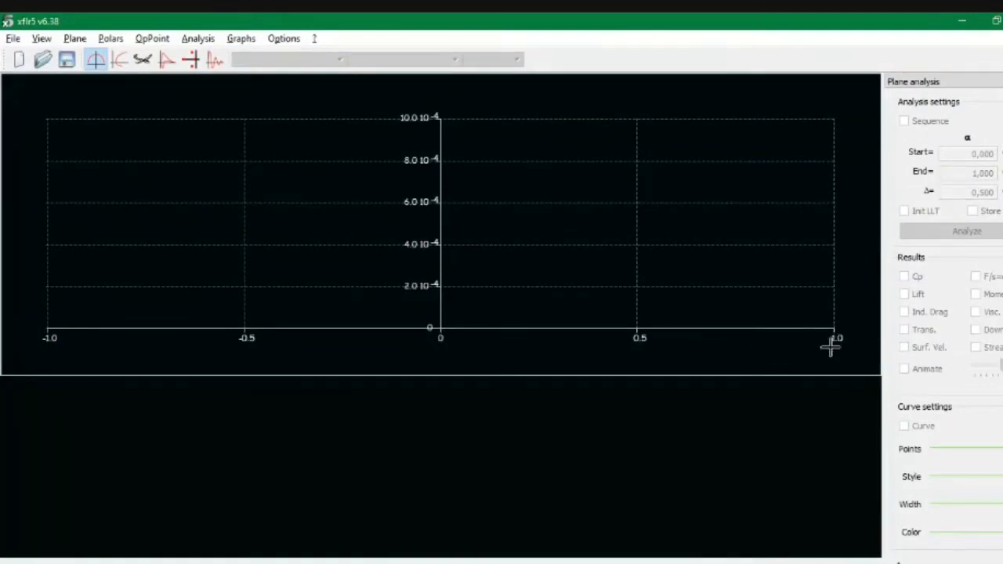
click(142, 60)
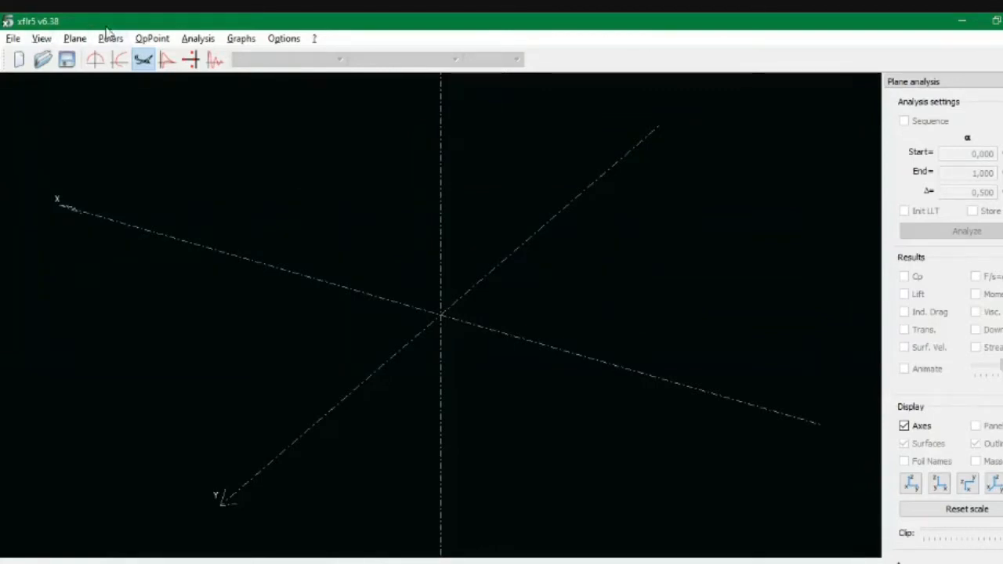
- Define a new plane and name it SAAero
click(73, 38)
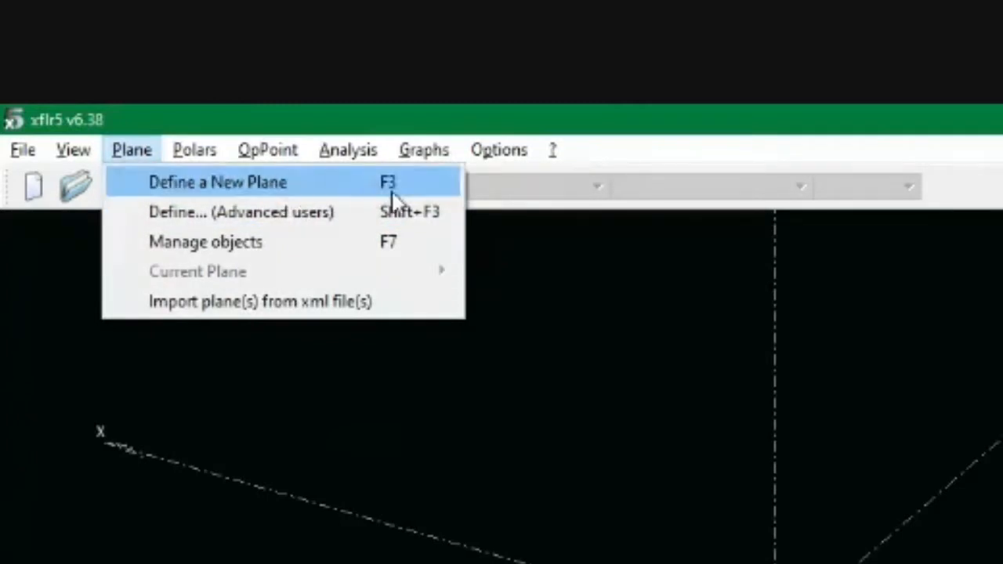
click(371, 182)
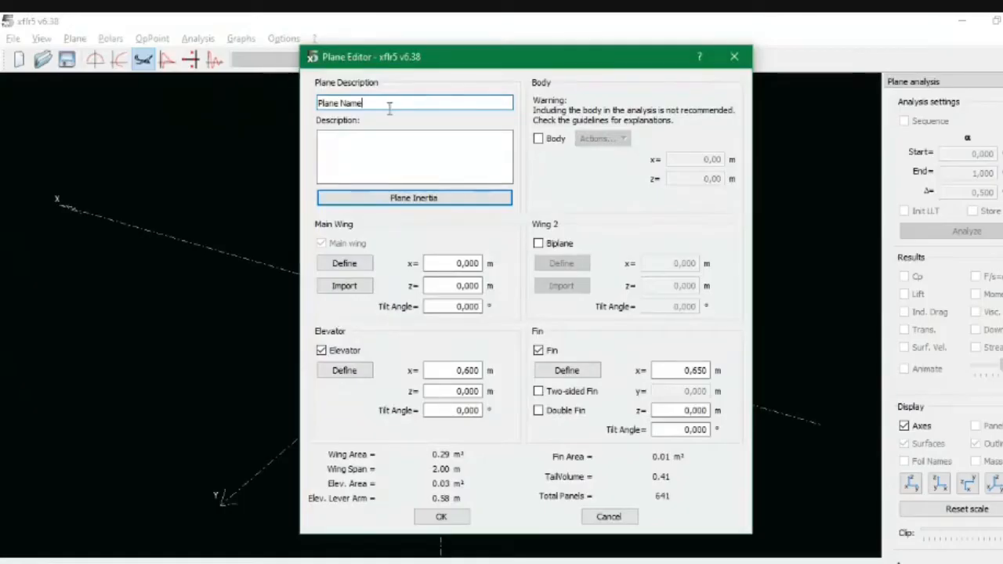
drag(387, 102, 290, 105)
drag(415, 59, 394, 53)
text(SA)
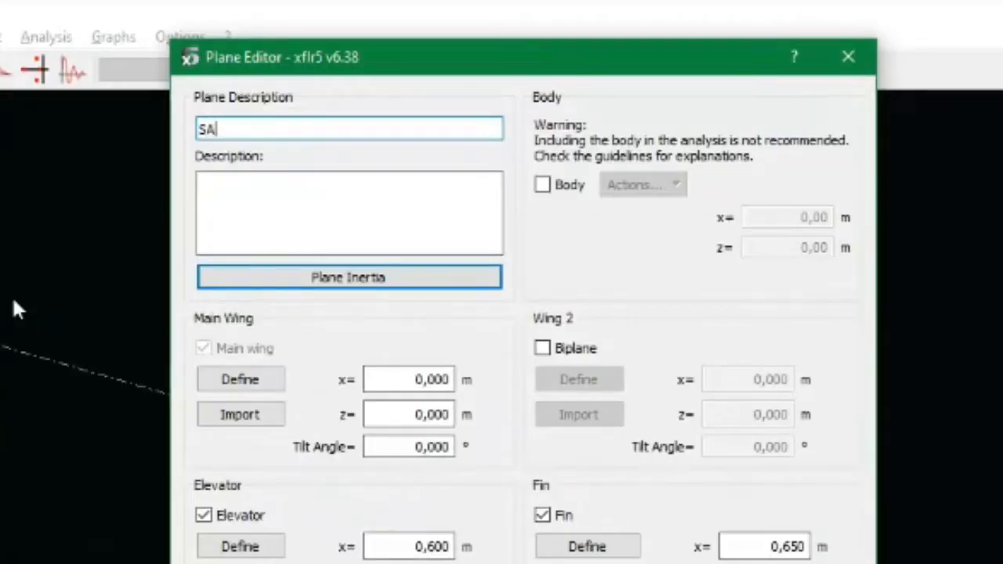
text(Aero)
- Try switching the second biplane wing on and the elevator off in the plane definition
click(544, 348)
click(543, 348)
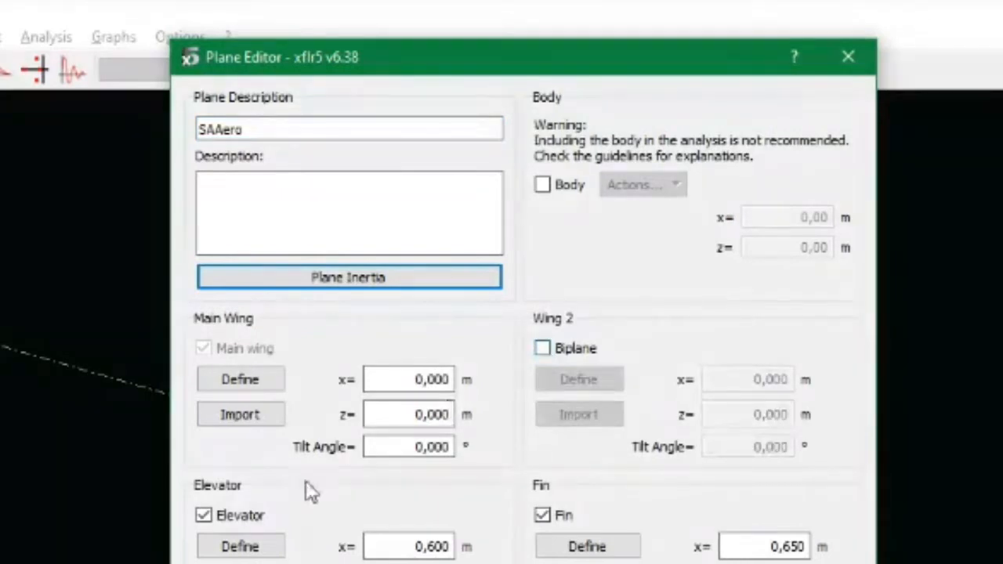
click(240, 415)
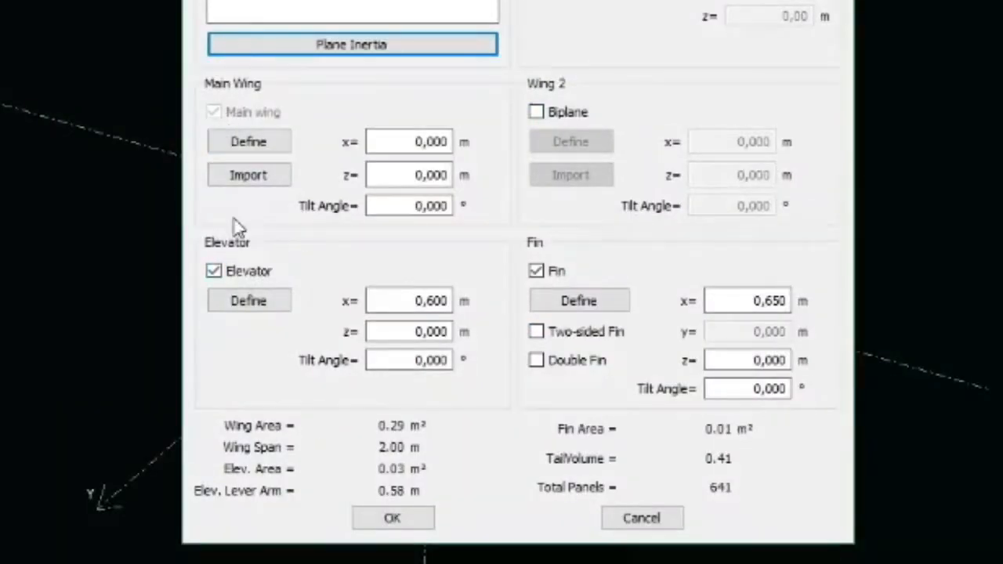
click(215, 272)
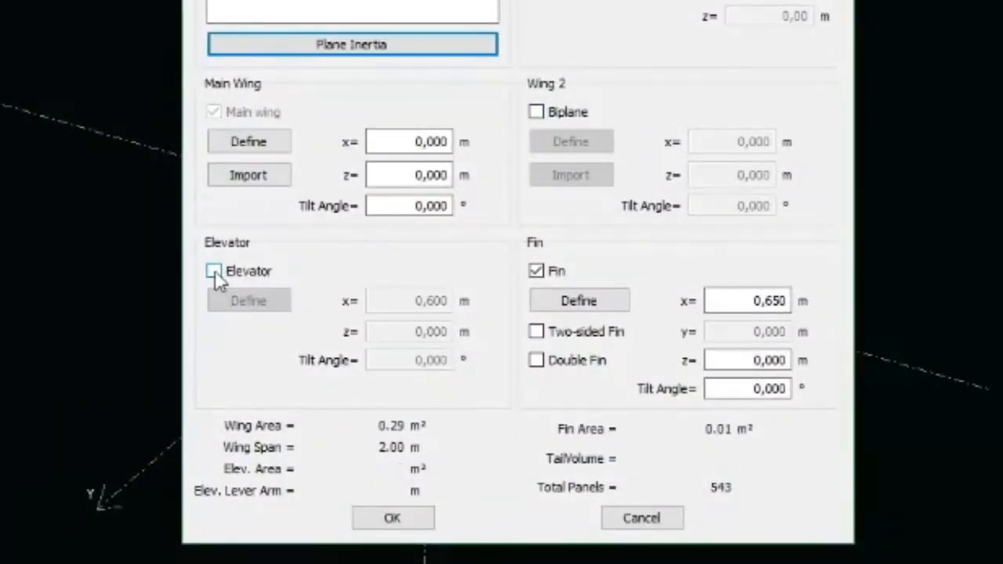
click(214, 271)
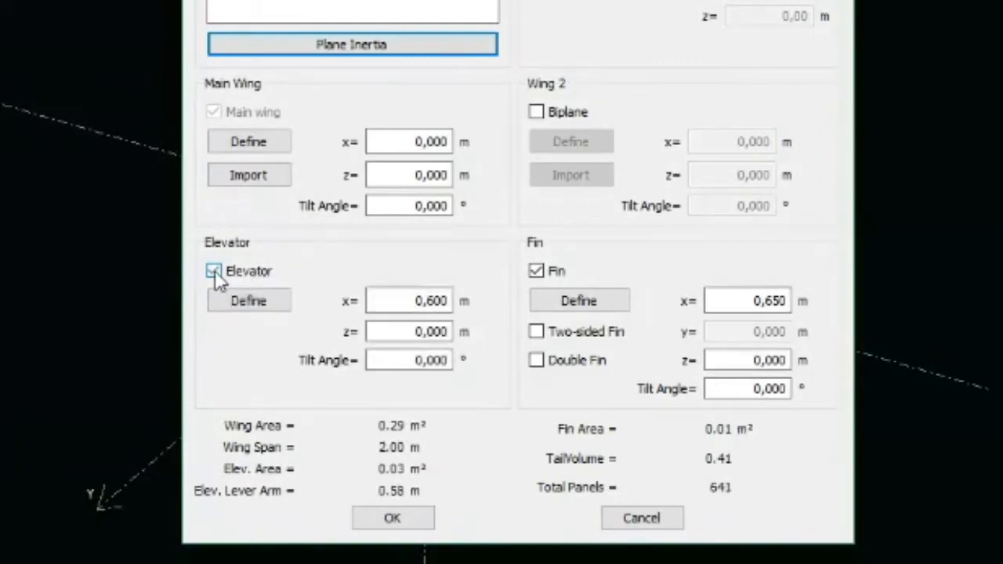
- Exclude the fin, body and elevator from the plane so that only the main wing is kept
click(537, 274)
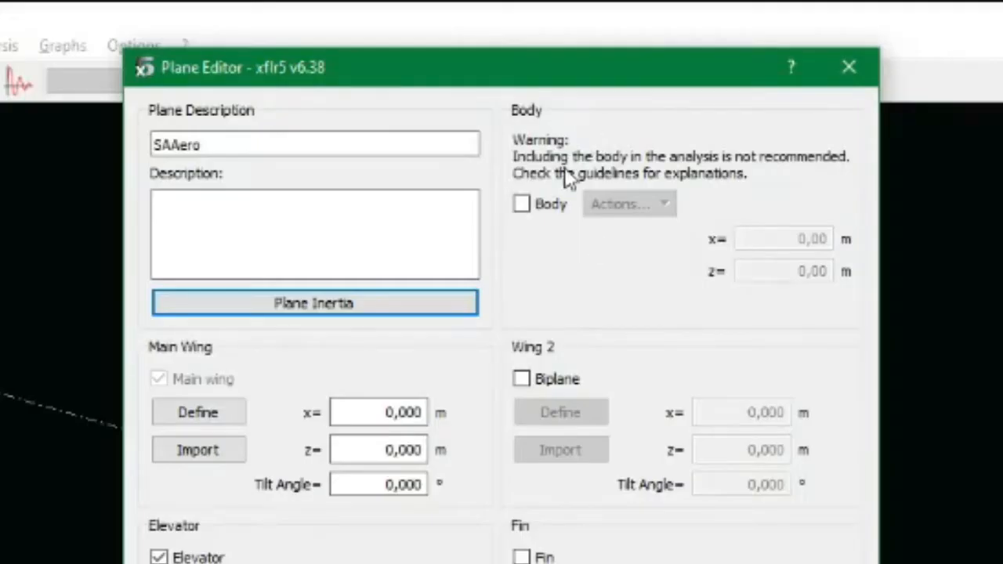
click(516, 135)
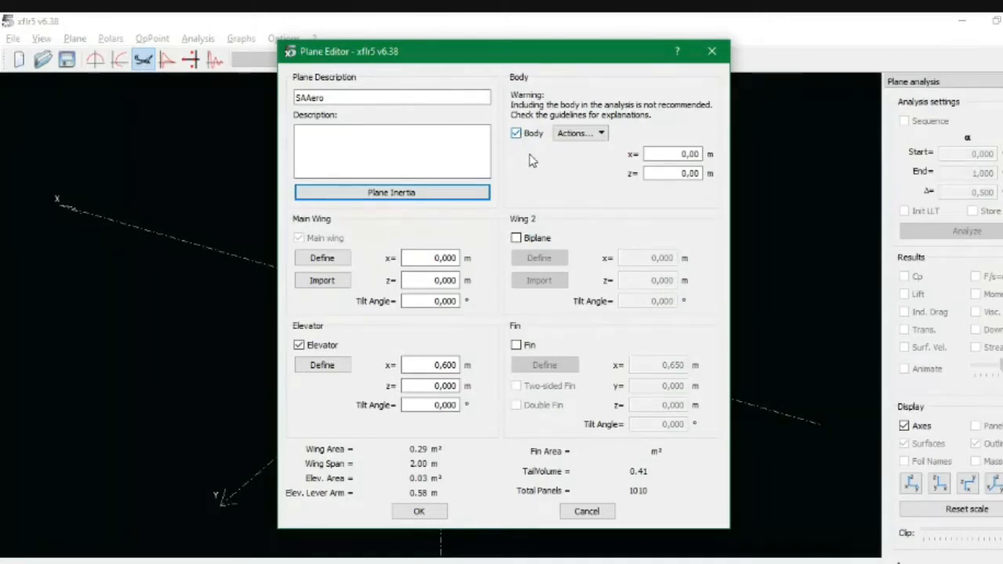
click(517, 133)
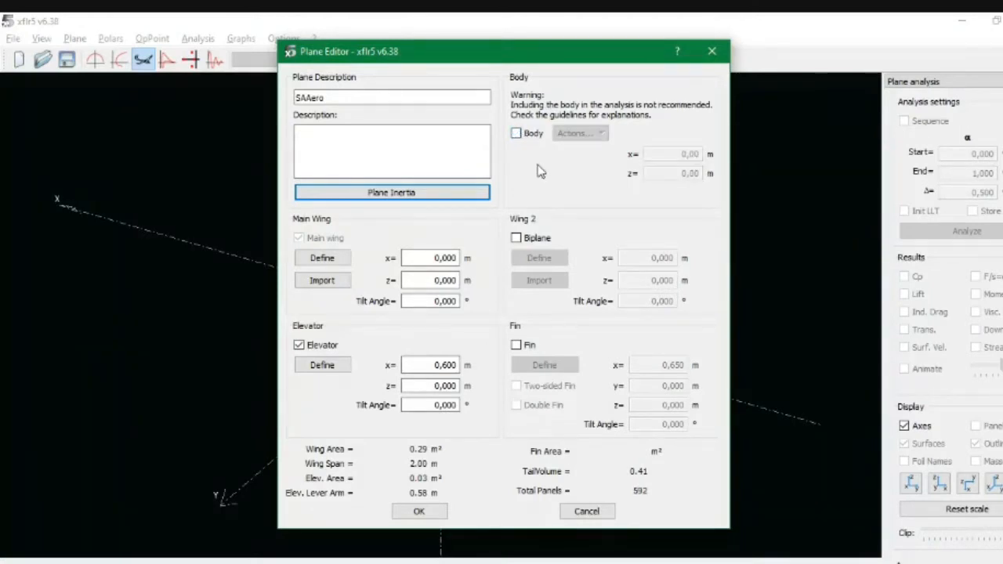
click(517, 133)
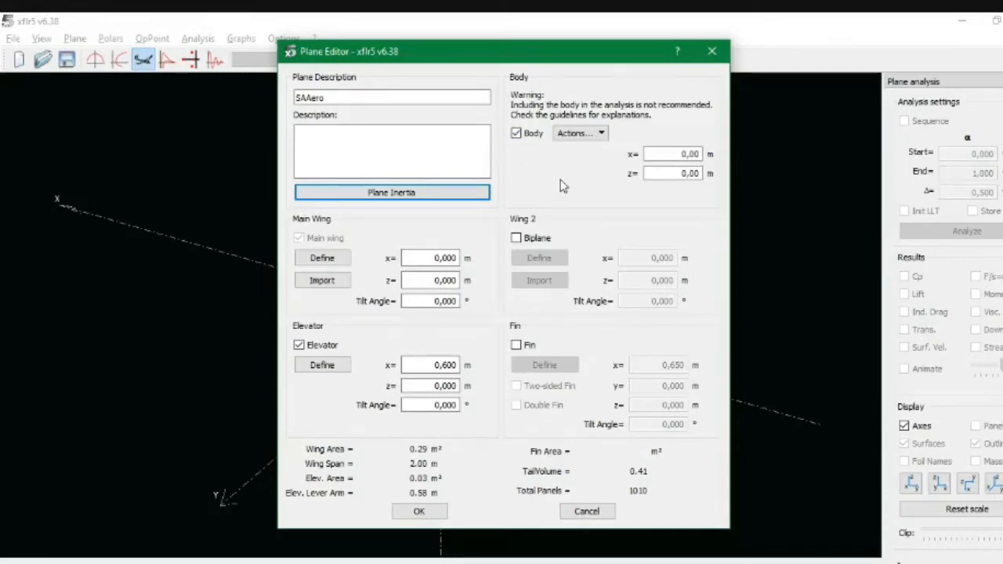
click(517, 134)
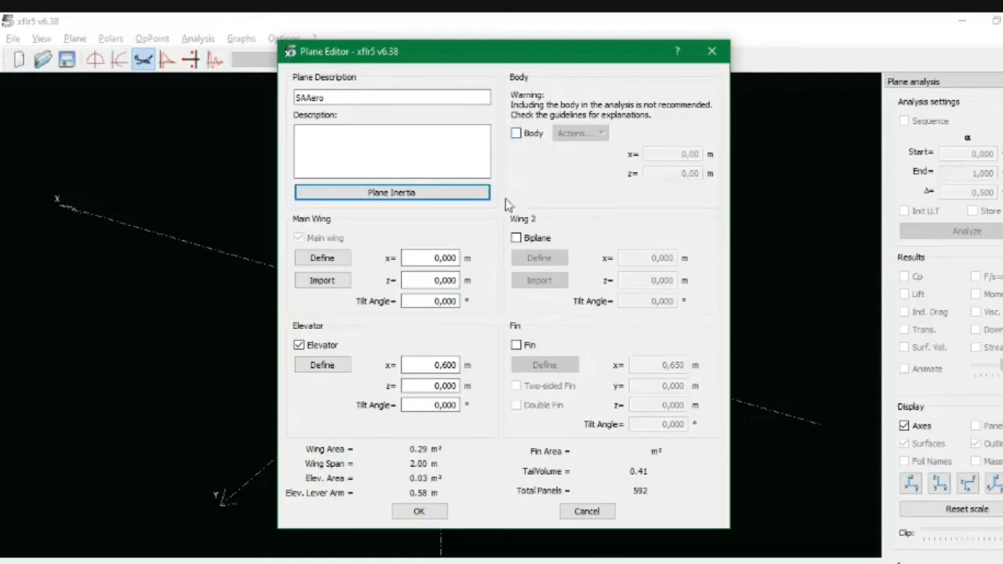
click(332, 354)
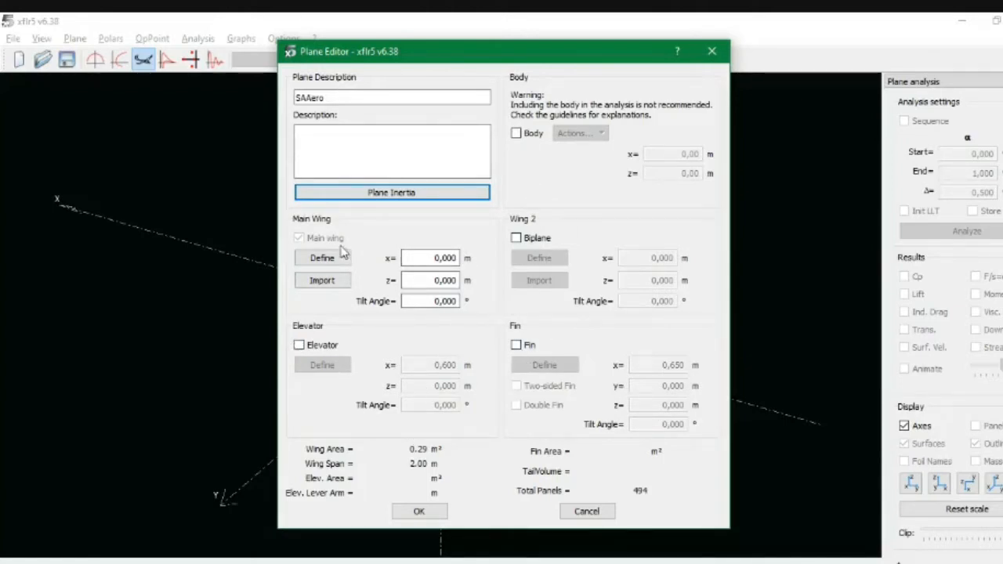
- Check the wings available for import without choosing one, and open the main wing's definition in a maximised window
click(321, 287)
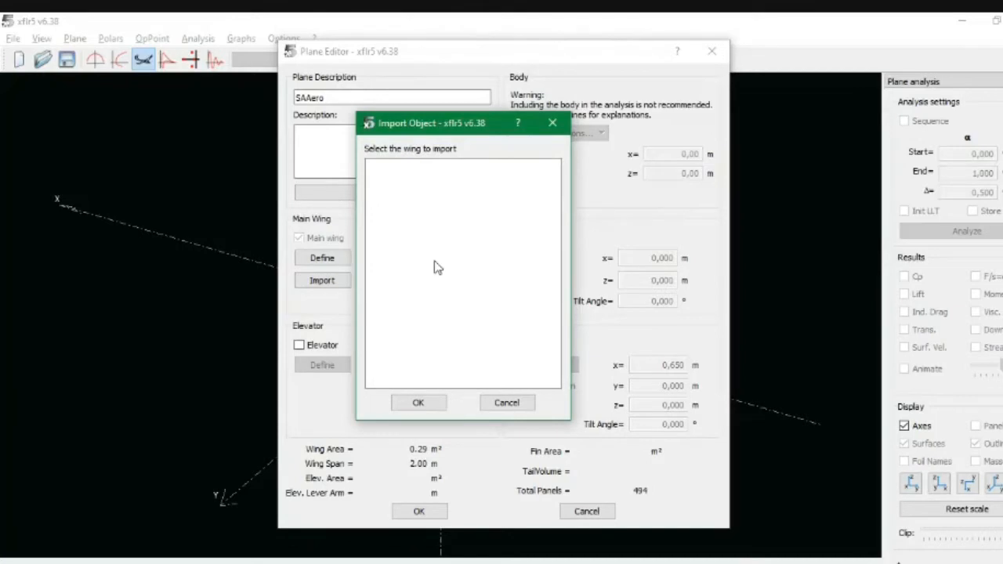
click(523, 408)
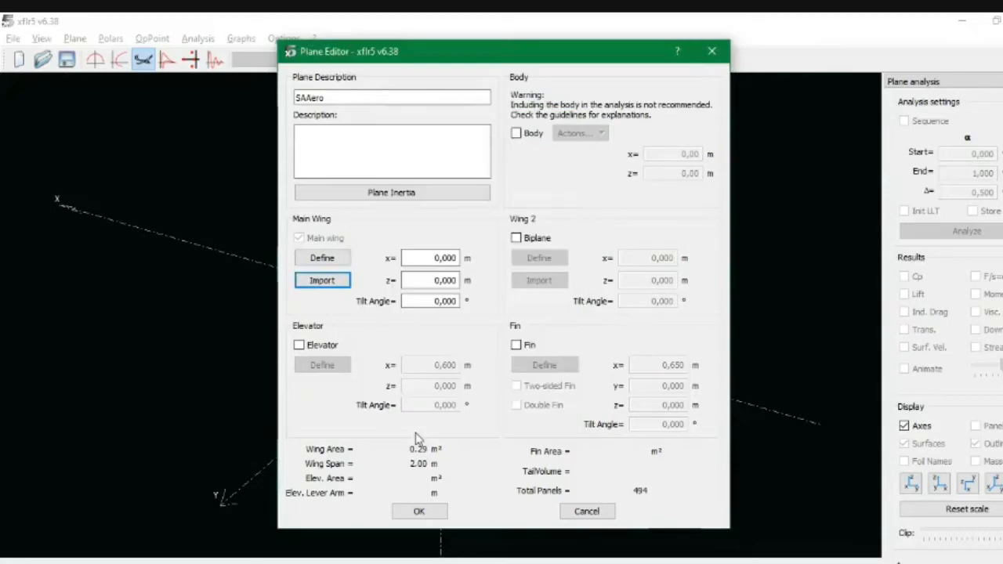
click(322, 259)
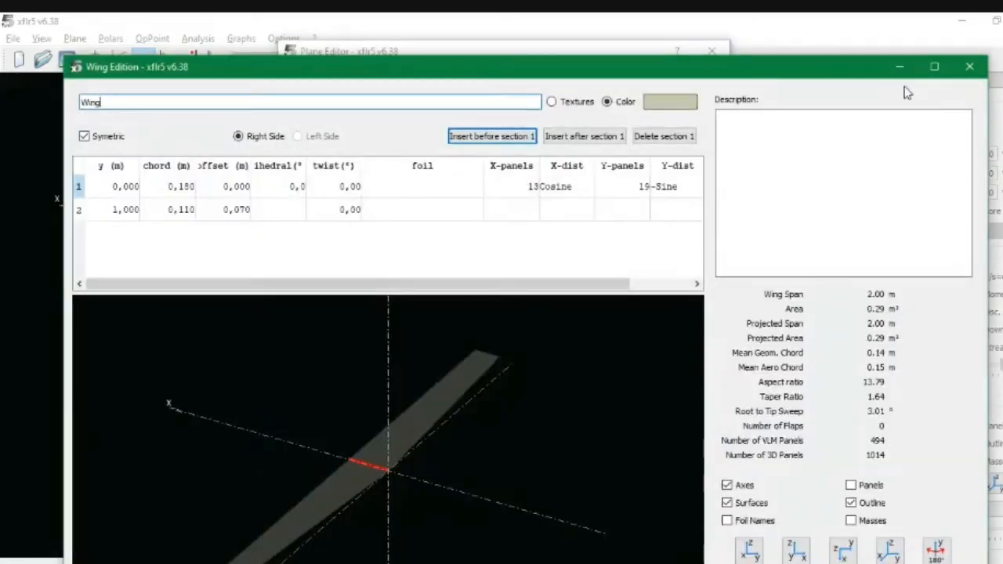
click(935, 68)
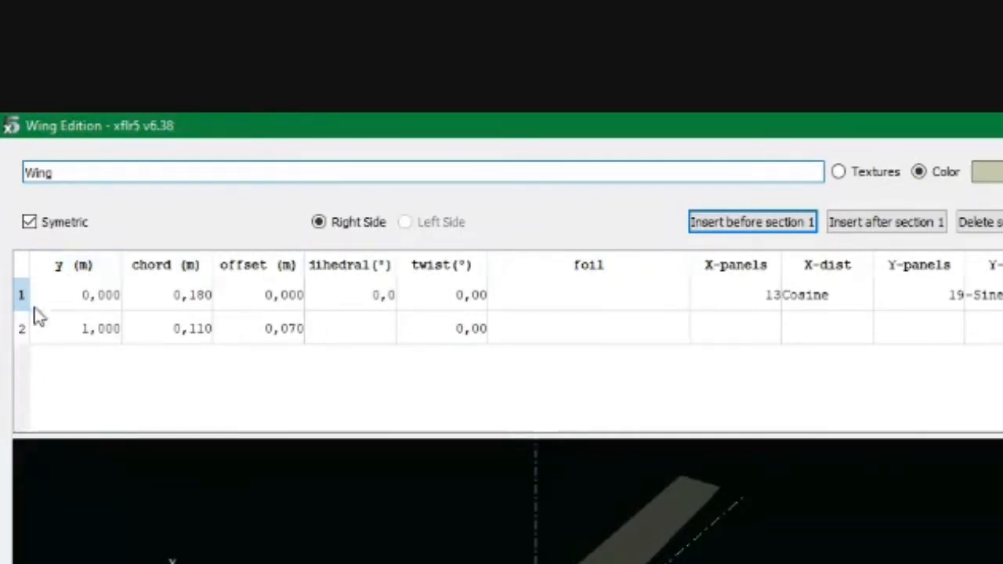
- Insert a wing section after section 2 and another after section 3
click(31, 331)
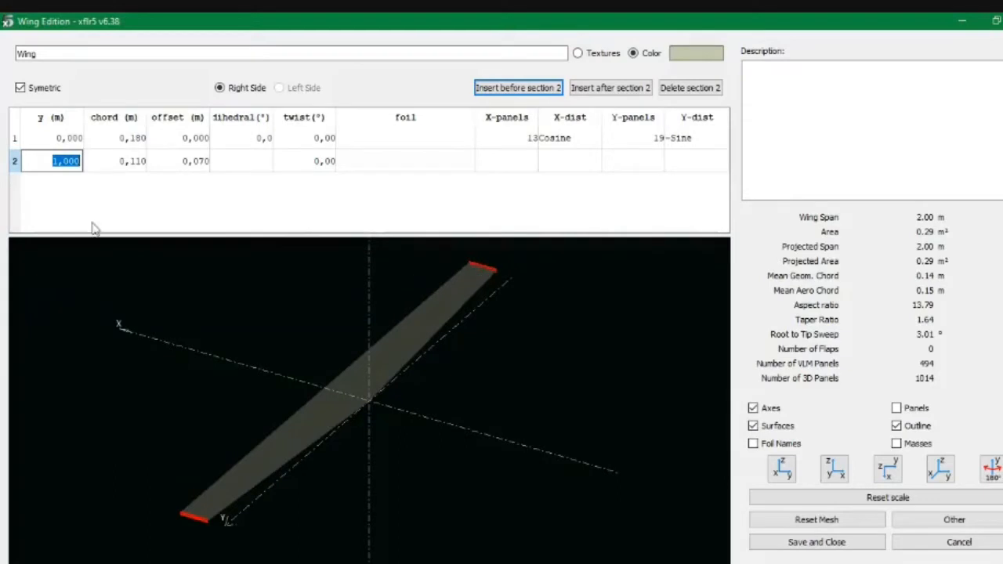
click(611, 89)
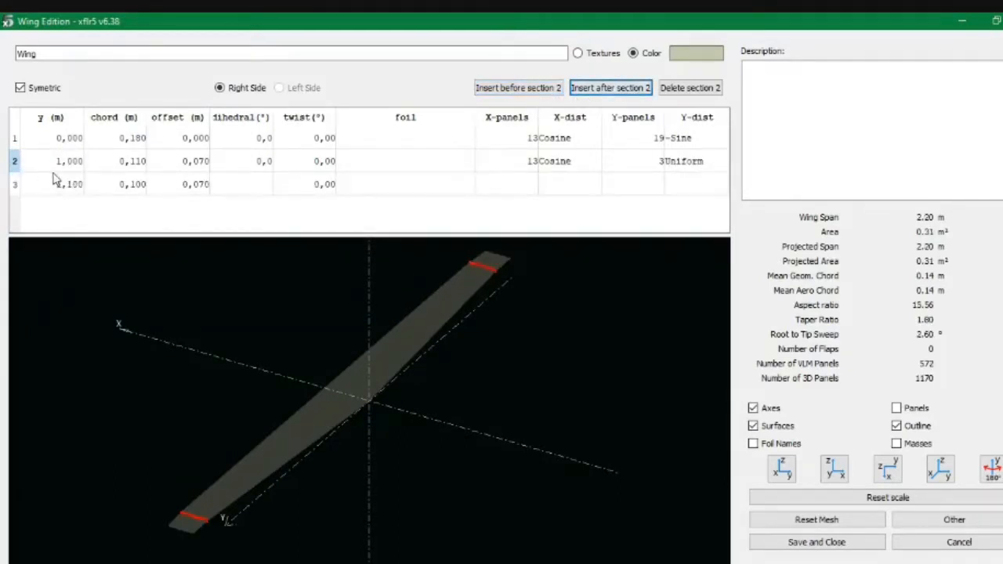
click(14, 162)
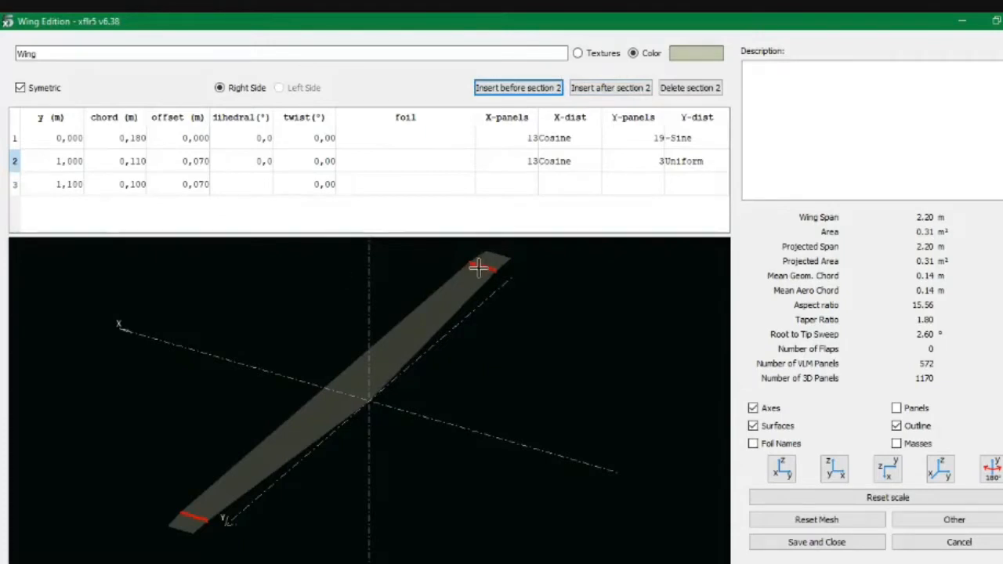
click(19, 184)
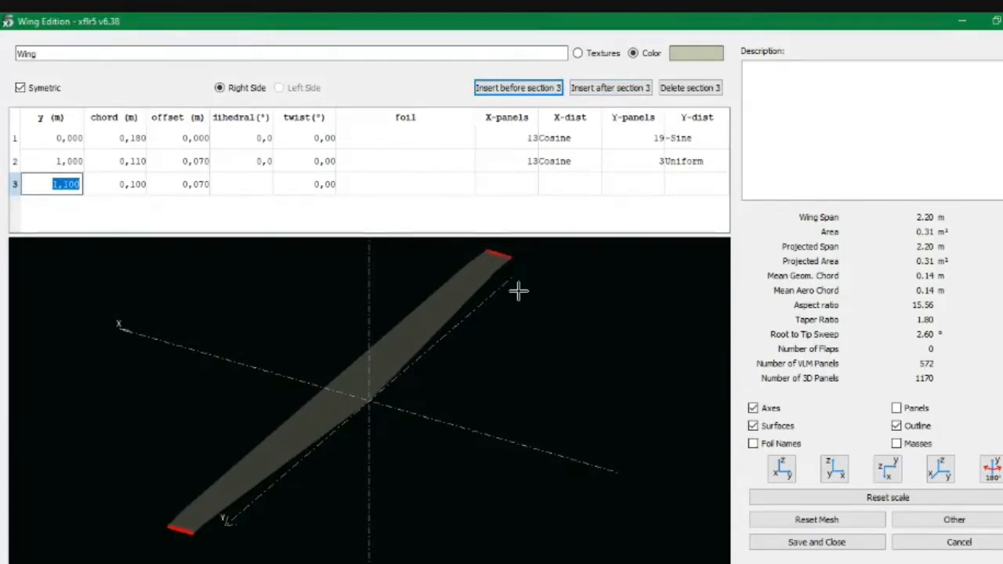
click(588, 89)
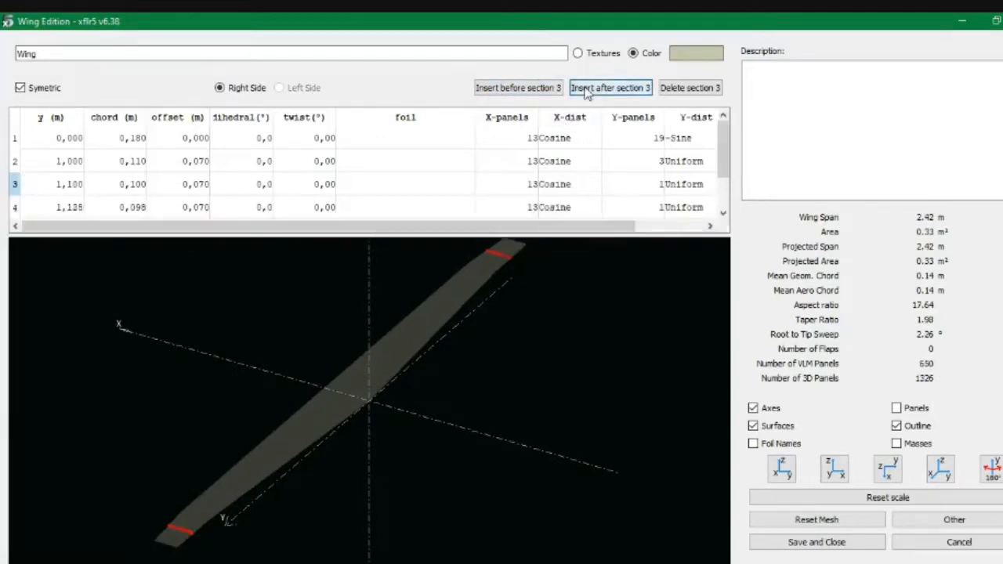
- Delete the added wing sections so that only sections 1 and 2 are left
click(674, 89)
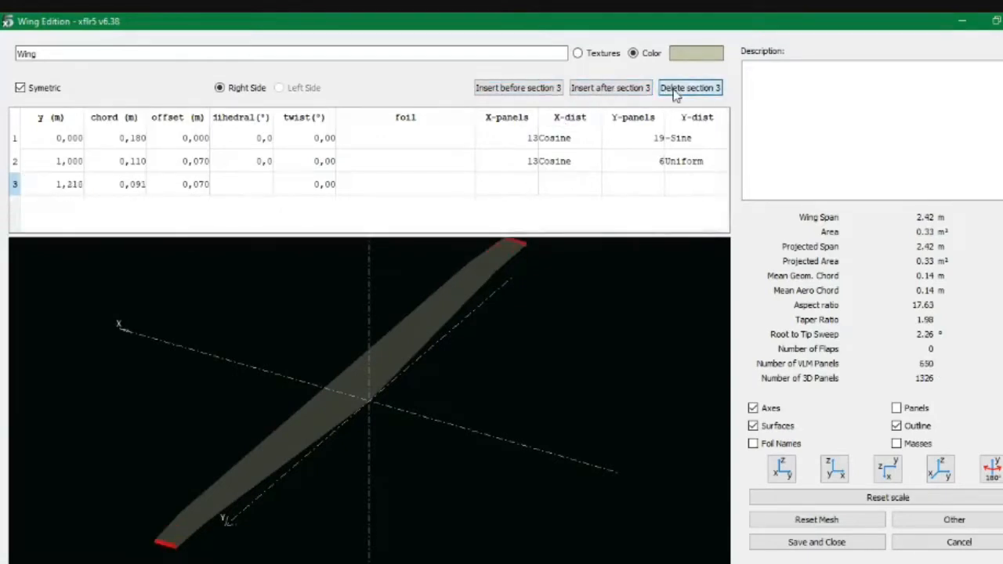
click(674, 89)
click(252, 221)
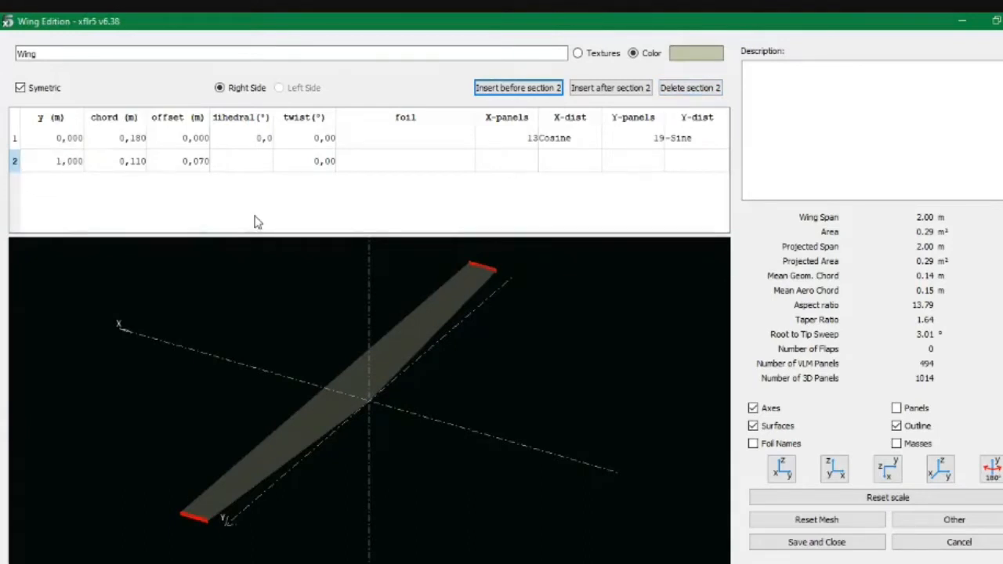
- Try the wing without symmetry, alternating between its left and right sides, and restore the symmetric option
click(67, 138)
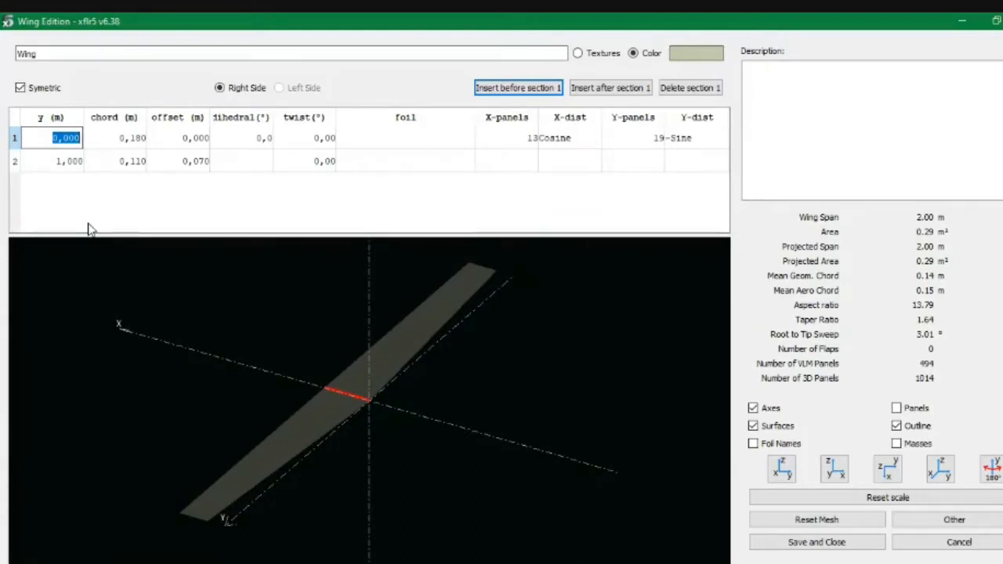
click(60, 163)
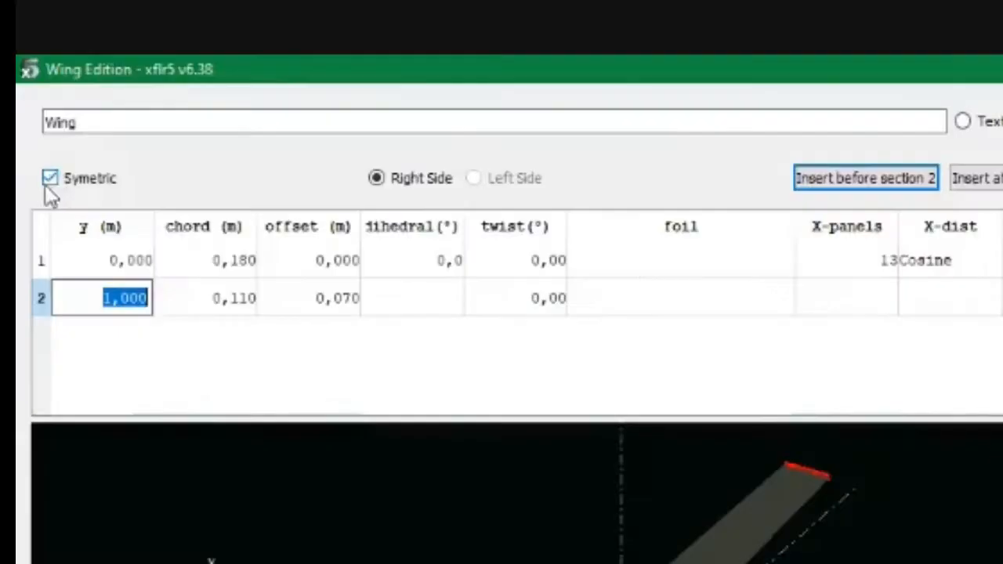
click(20, 88)
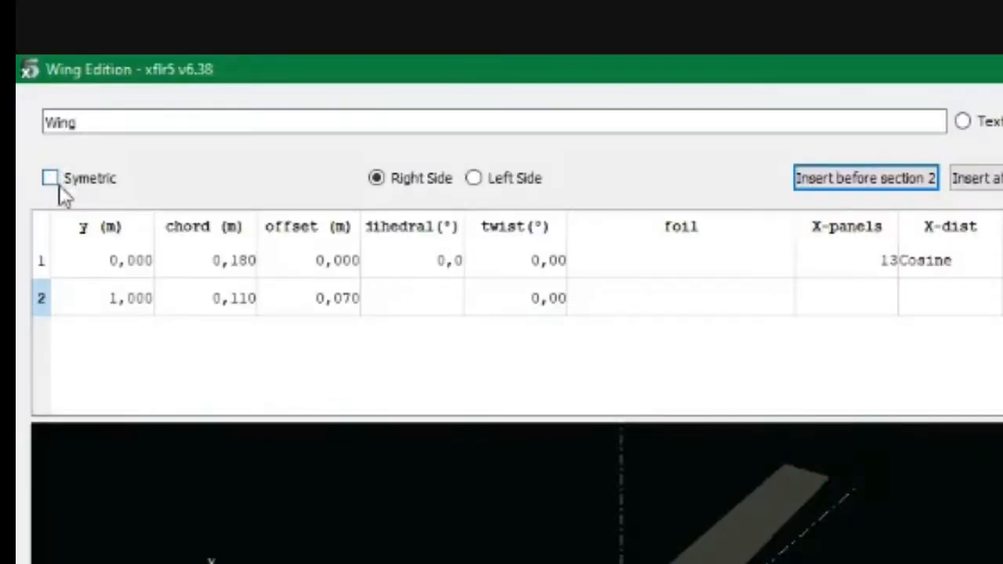
click(479, 180)
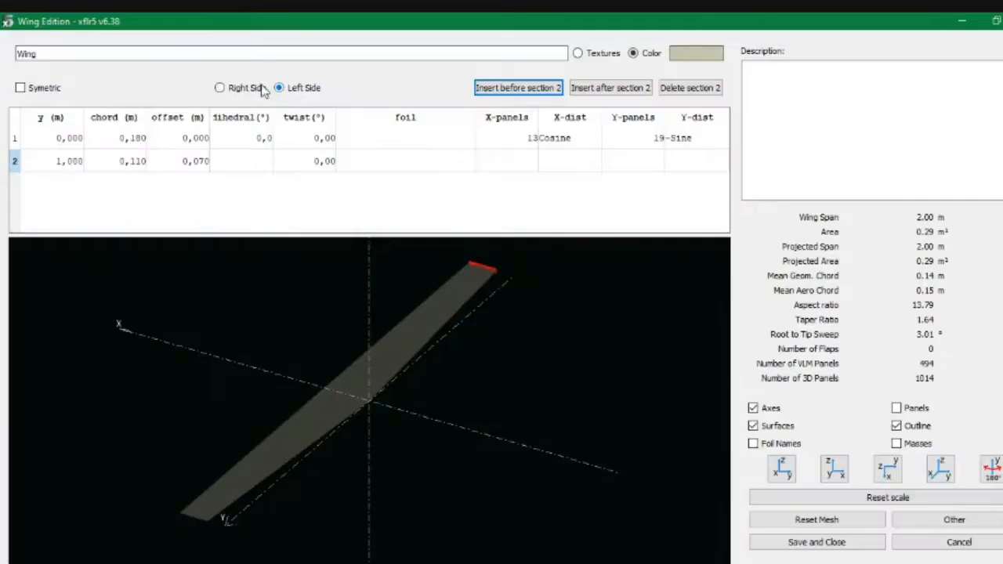
click(219, 88)
click(297, 92)
click(250, 91)
click(298, 94)
click(249, 91)
click(30, 91)
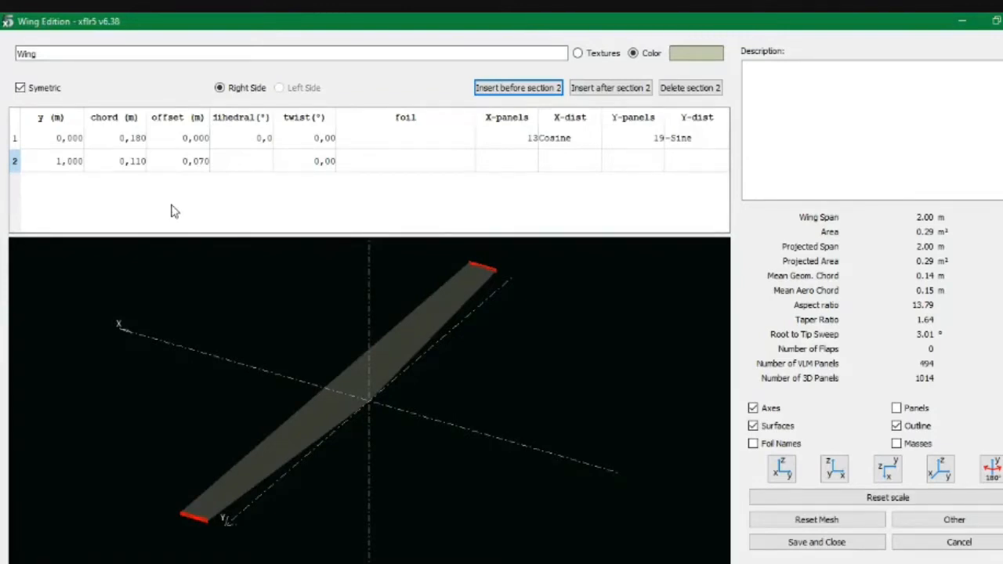
- Place wing section 2 at y = 4 m and set section 1's chord to 1.2 m
text(4)
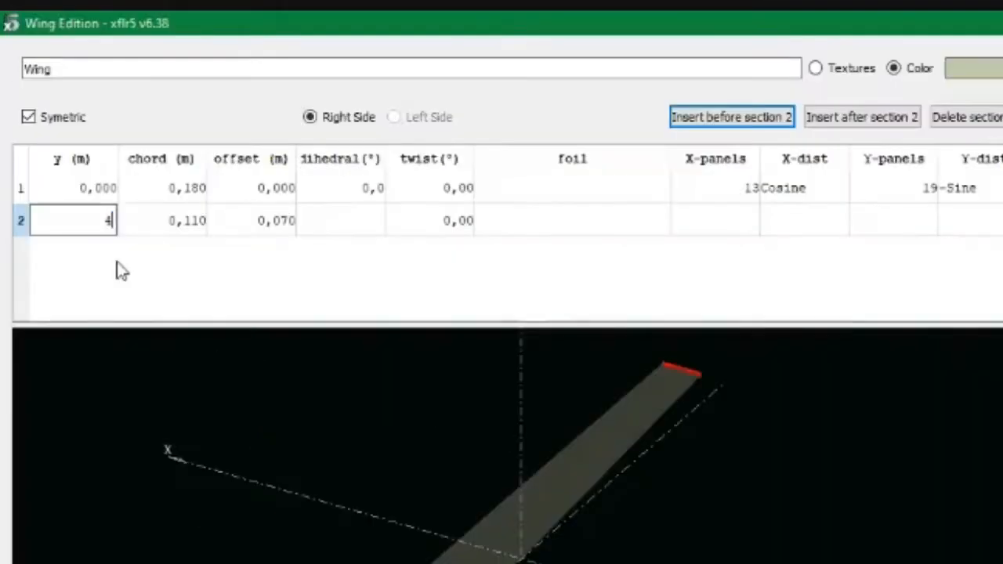
key(Tab)
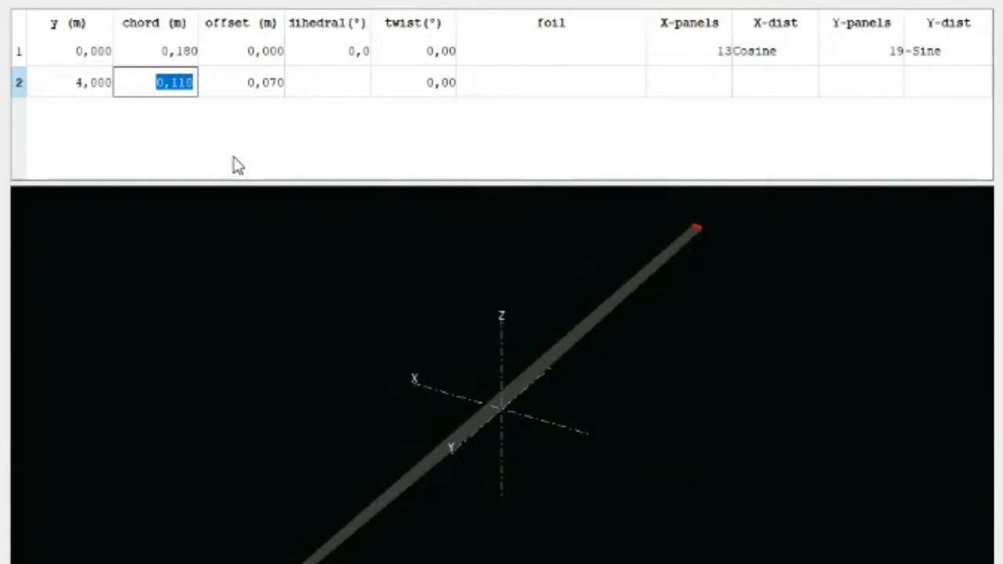
key(Up)
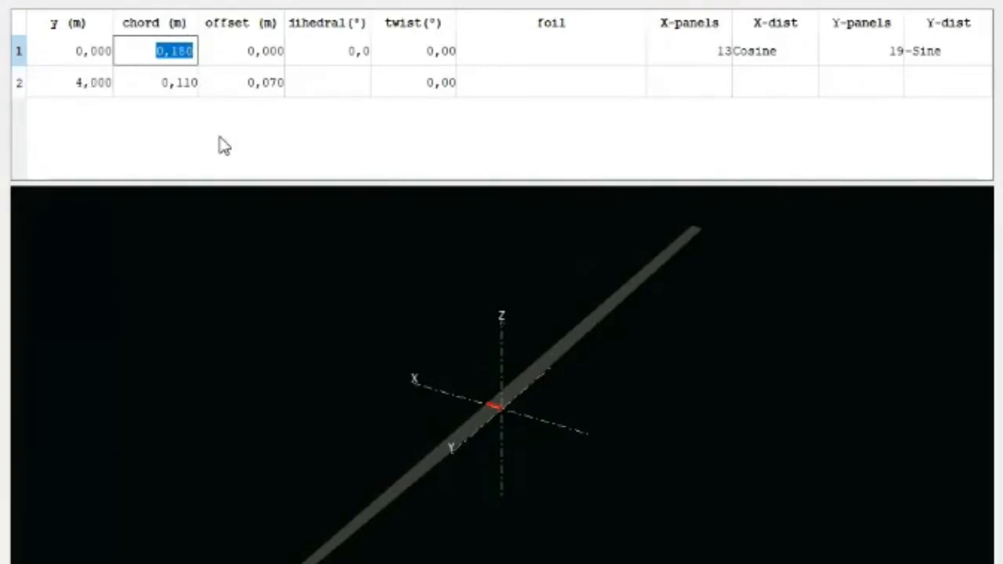
text(1,2)
key(Return)
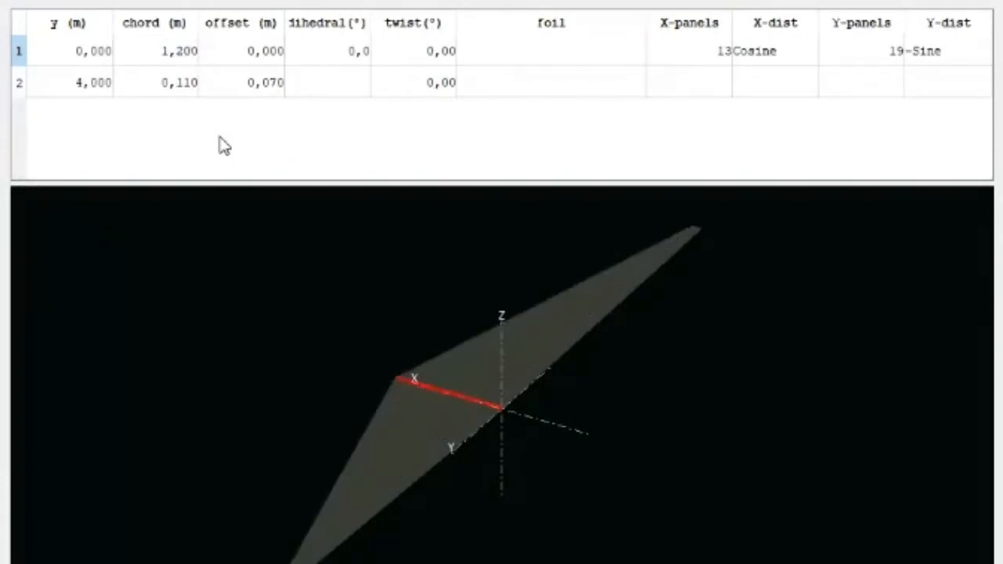
- Set the chord of wing section 2 to 0.8 m
double_click(185, 91)
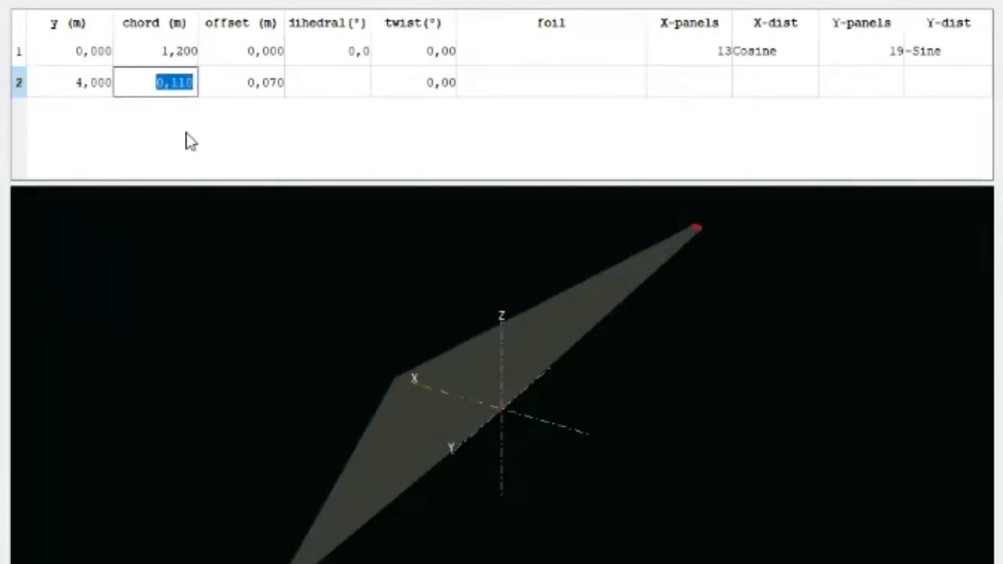
text(0,8)
key(Return)
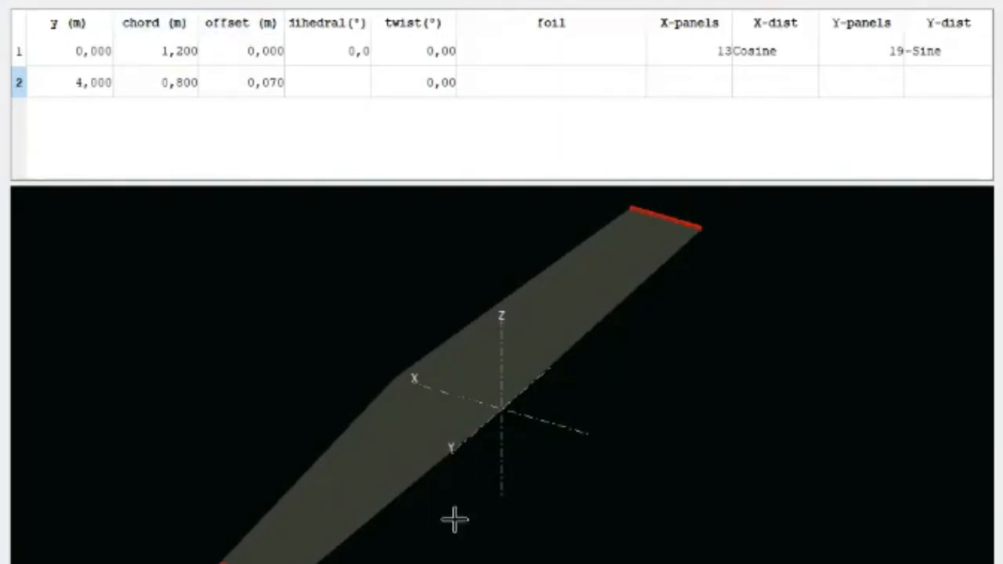
- Set the offset of wing section 1 to -0.3 m, moving the root chord relative to the plane's origin
drag(385, 497, 427, 416)
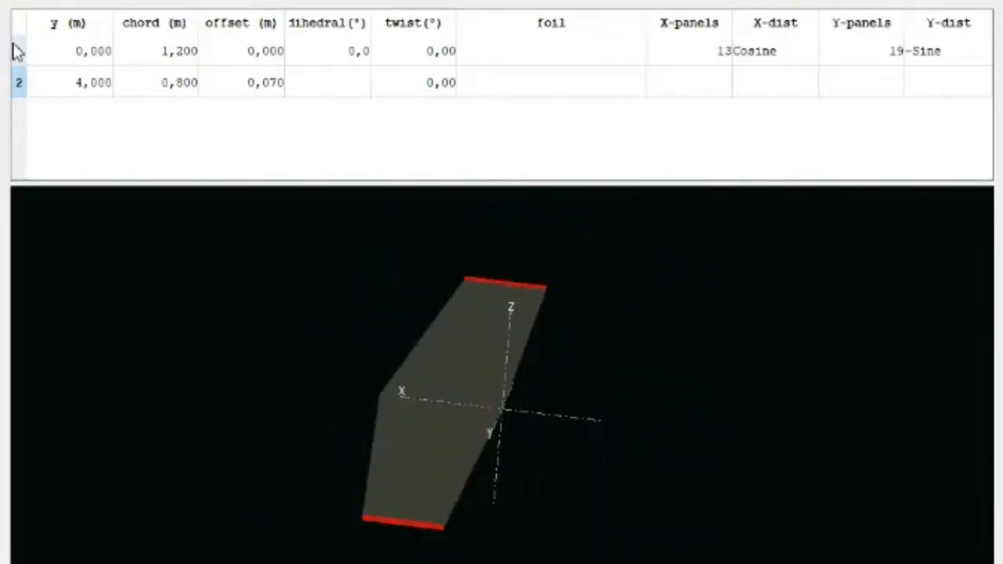
double_click(74, 52)
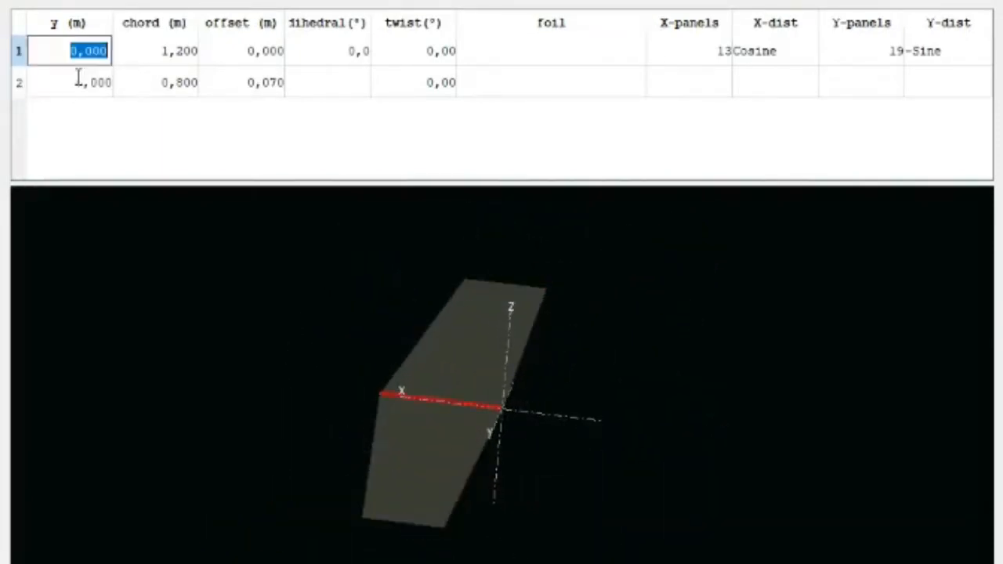
double_click(253, 61)
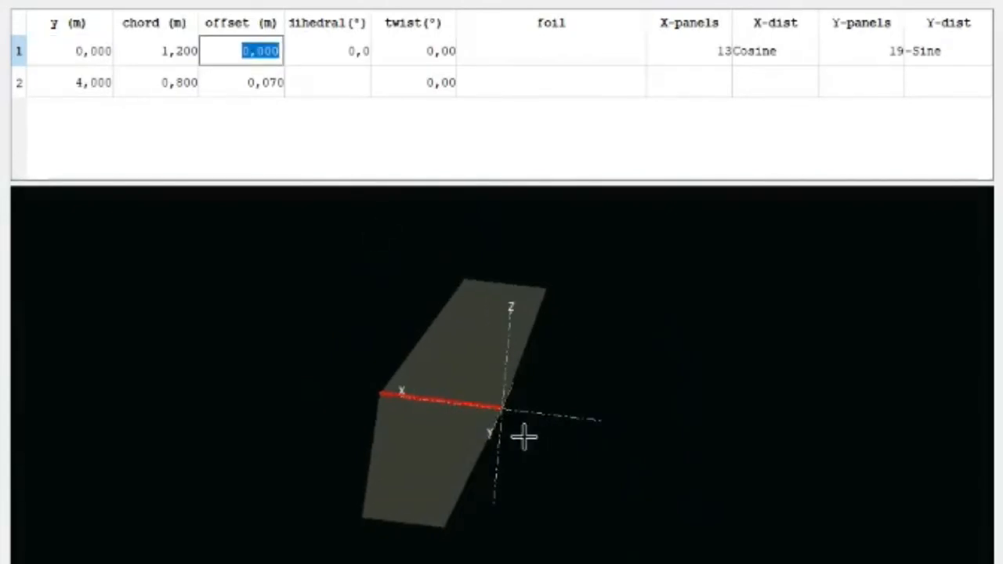
scroll(506, 416, up, 8)
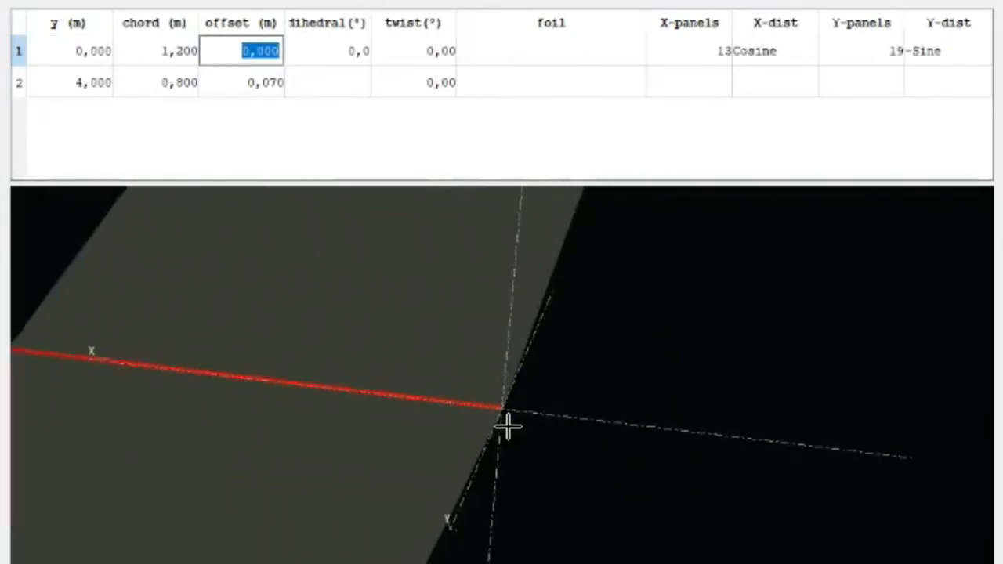
scroll(505, 423, up, 2)
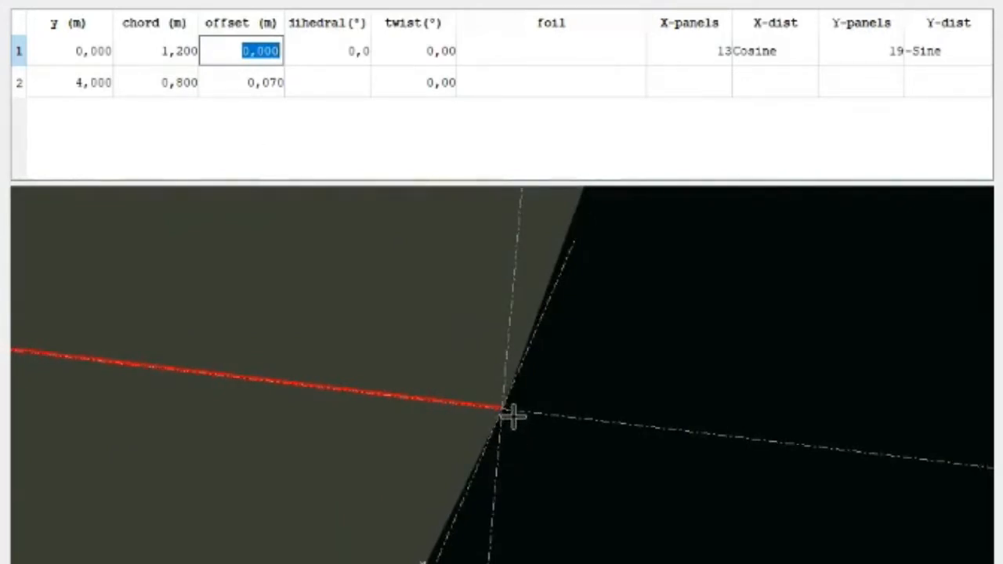
scroll(511, 415, down, 5)
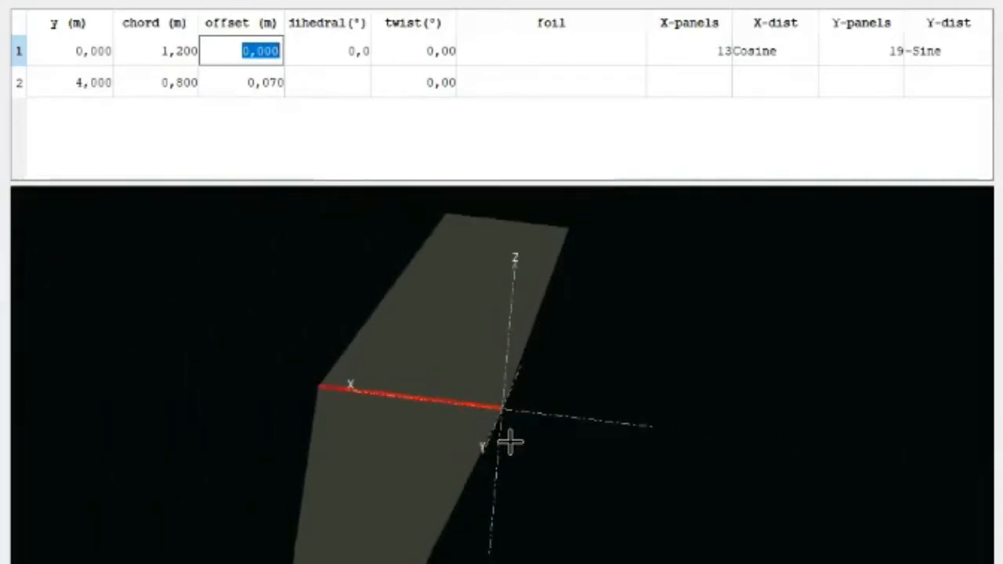
scroll(510, 444, down, 2)
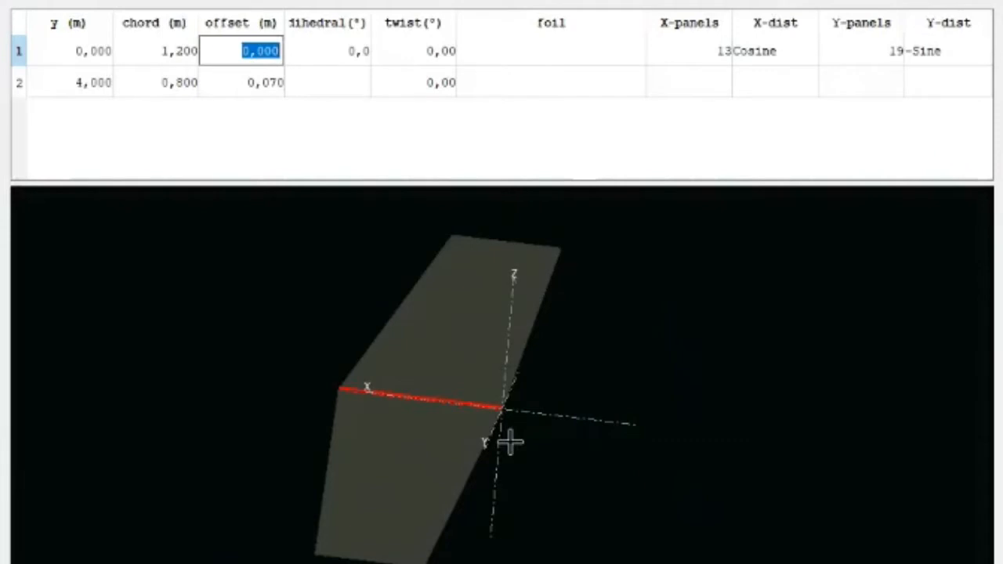
drag(531, 421, 439, 313)
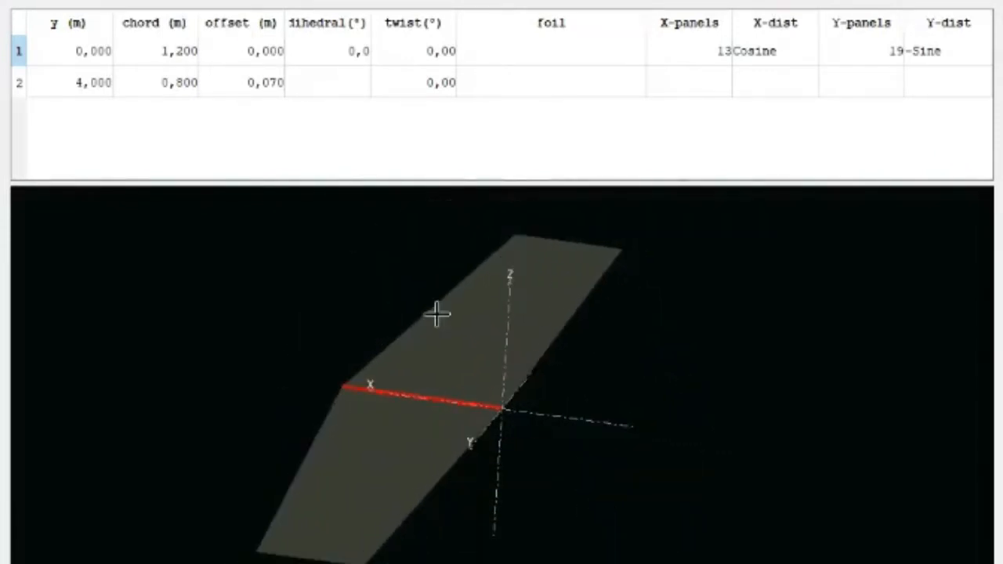
double_click(249, 55)
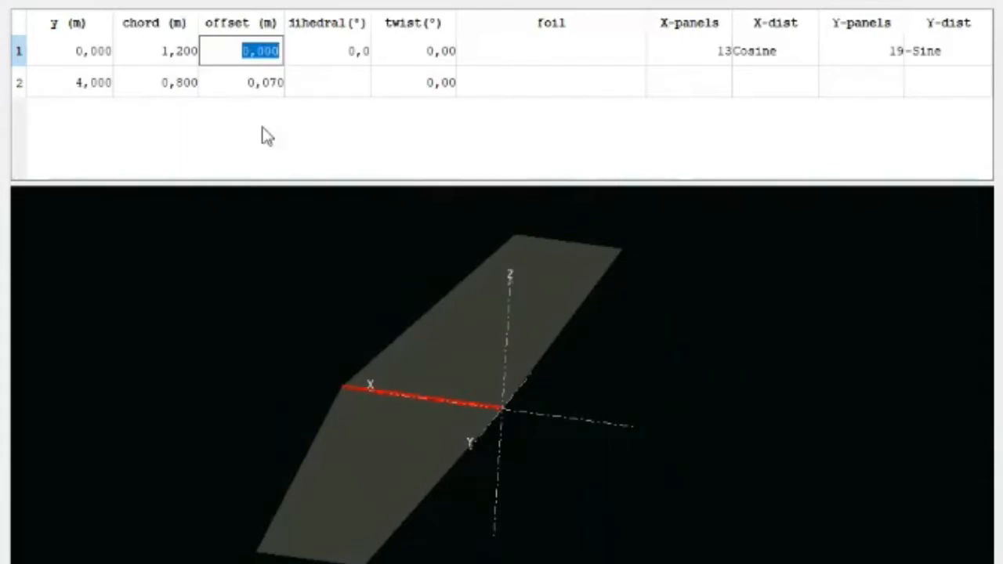
text(-0,3)
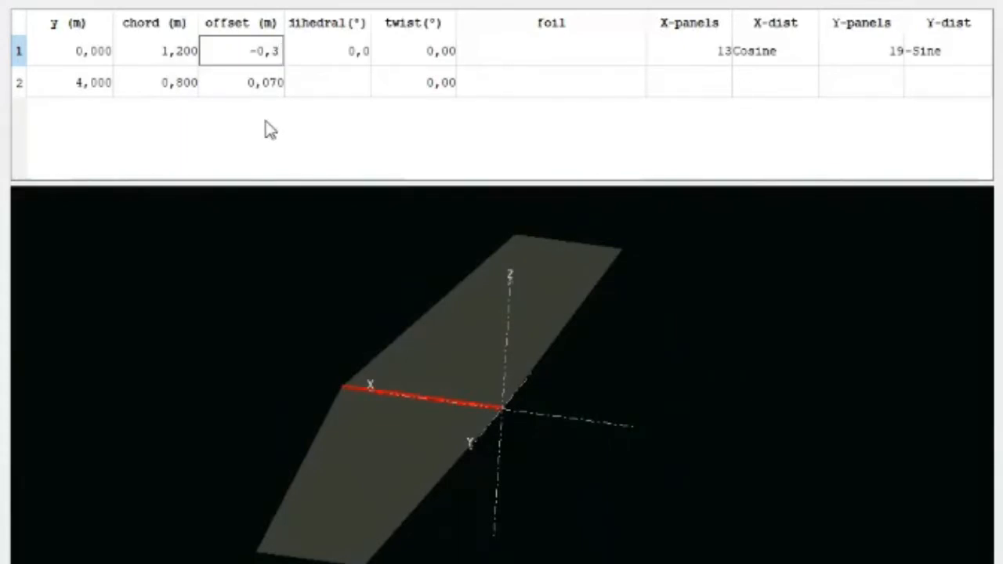
key(Return)
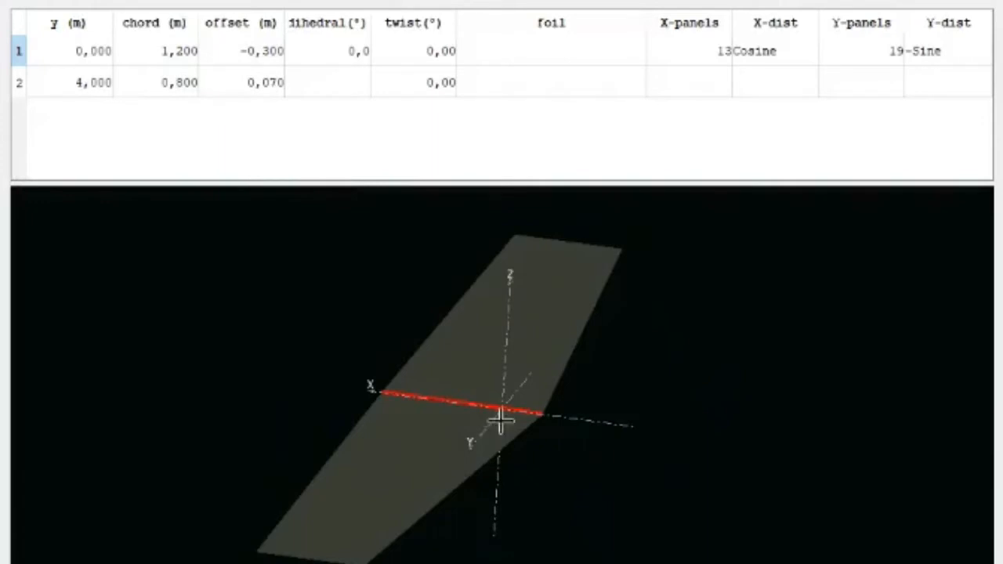
- Set the offset of wing section 2 to 0 m
scroll(523, 424, up, 5)
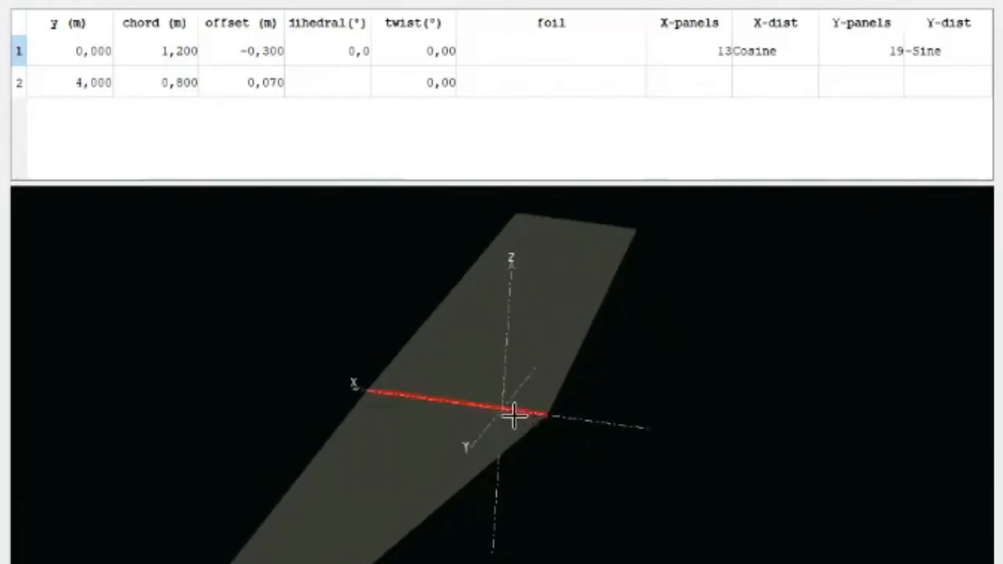
double_click(258, 87)
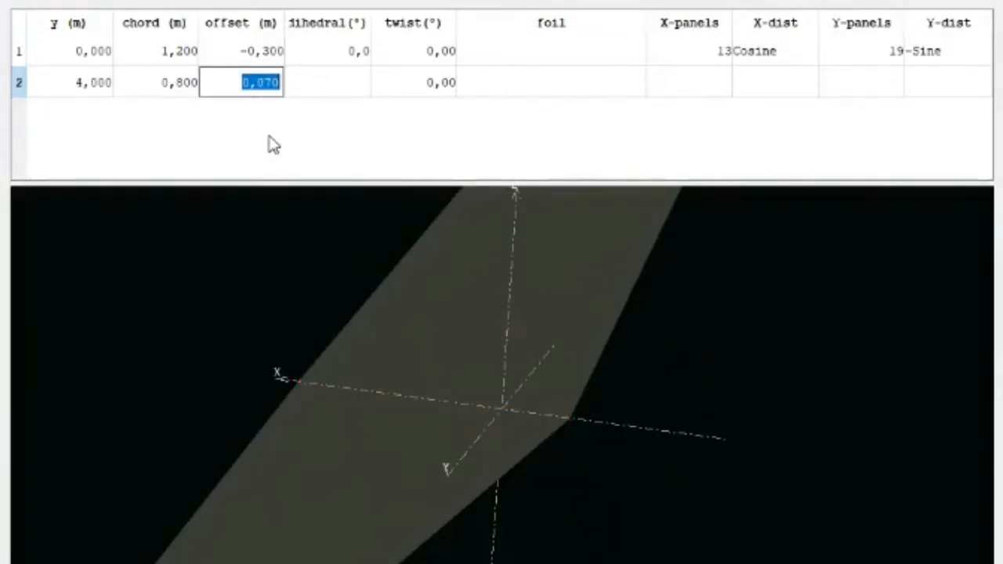
text(0)
key(Return)
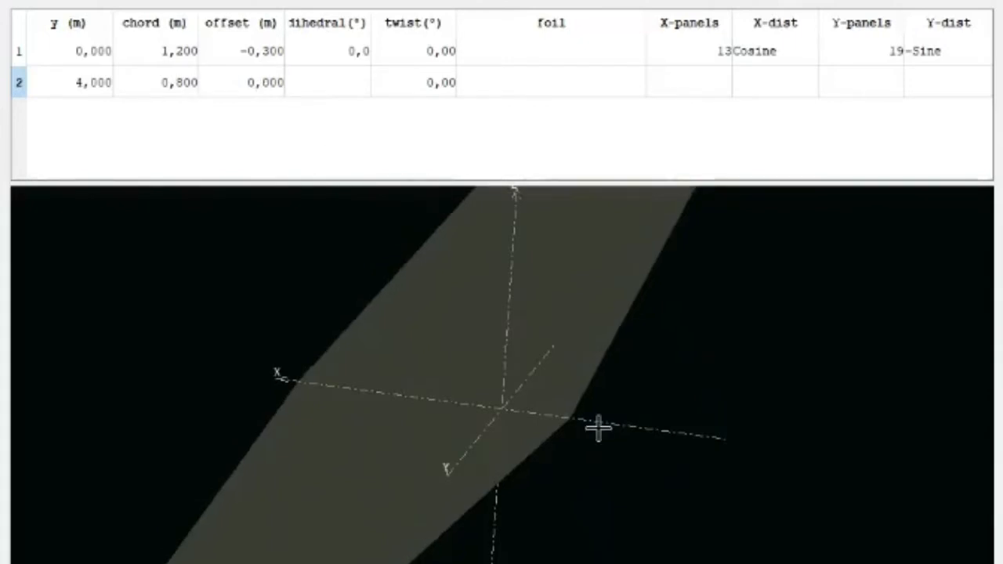
- Examine the wing shape from several angles and look over the dihedral and twist values of both sections
scroll(598, 428, down, 8)
middle_drag(507, 416, 559, 377)
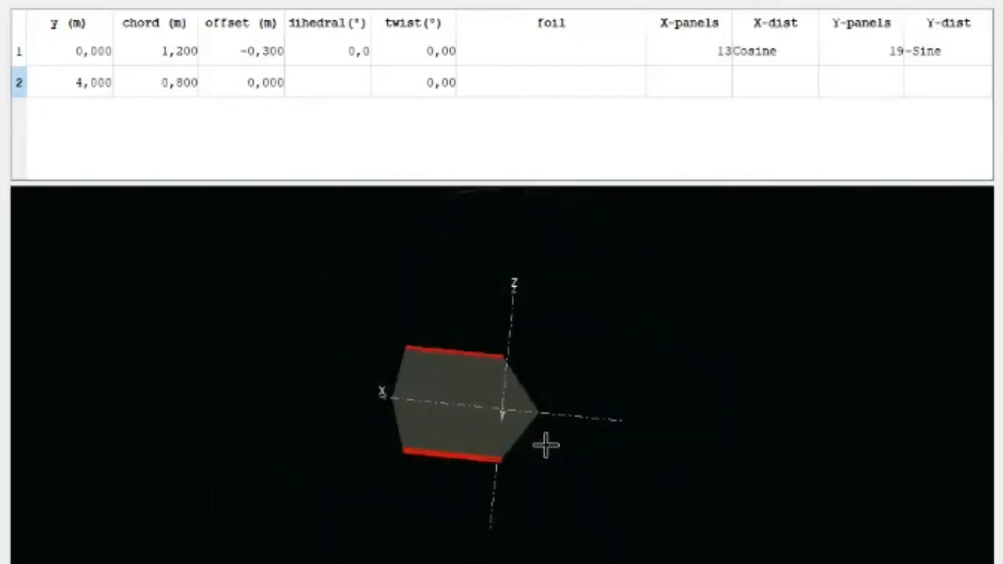
middle_drag(515, 450, 533, 493)
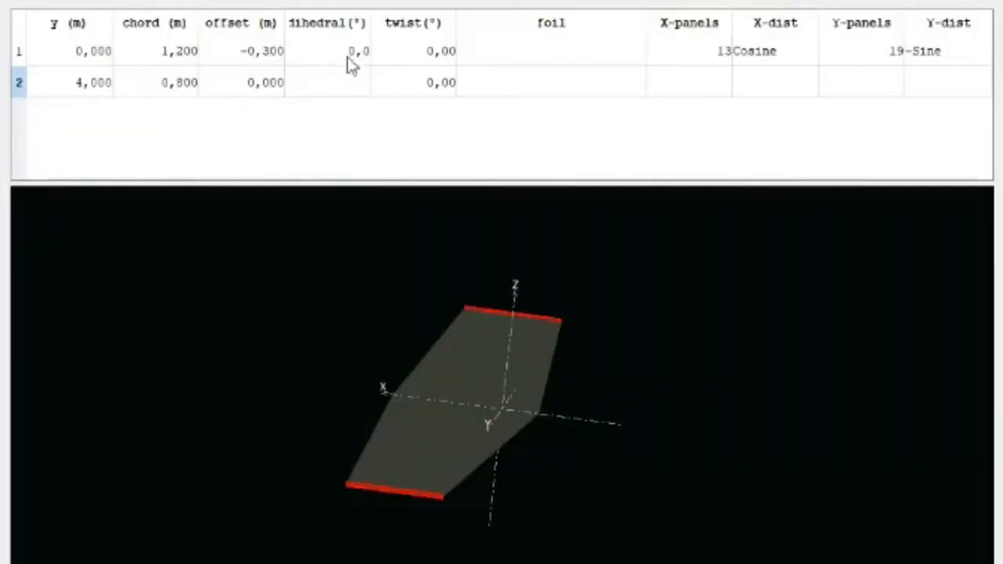
double_click(186, 177)
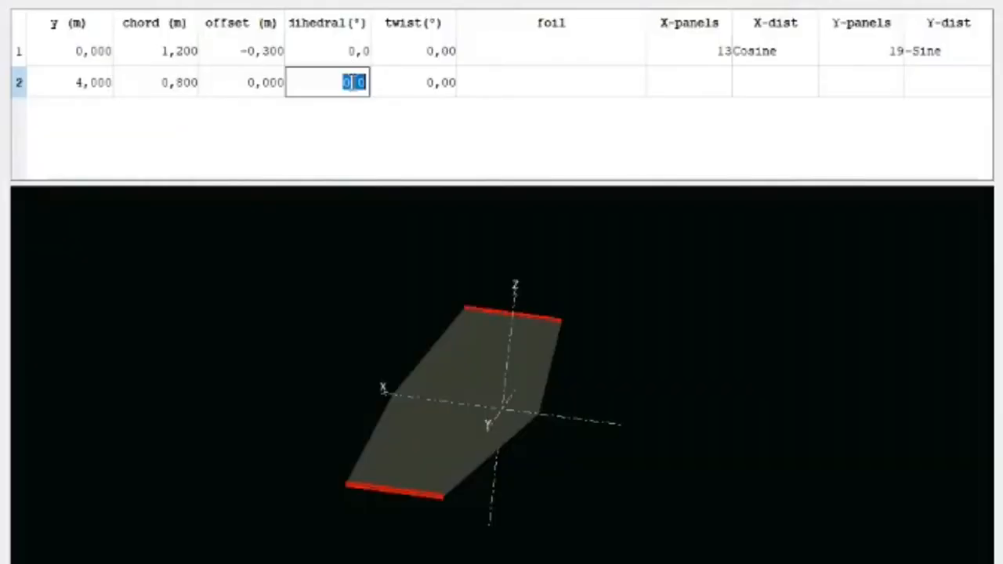
click(314, 51)
click(324, 92)
click(413, 60)
click(410, 86)
click(403, 61)
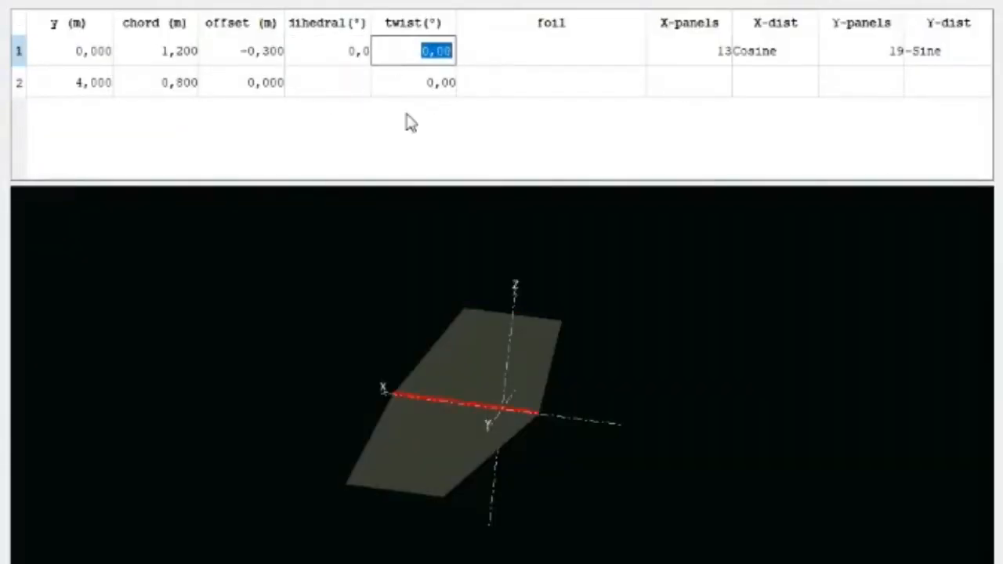
click(412, 38)
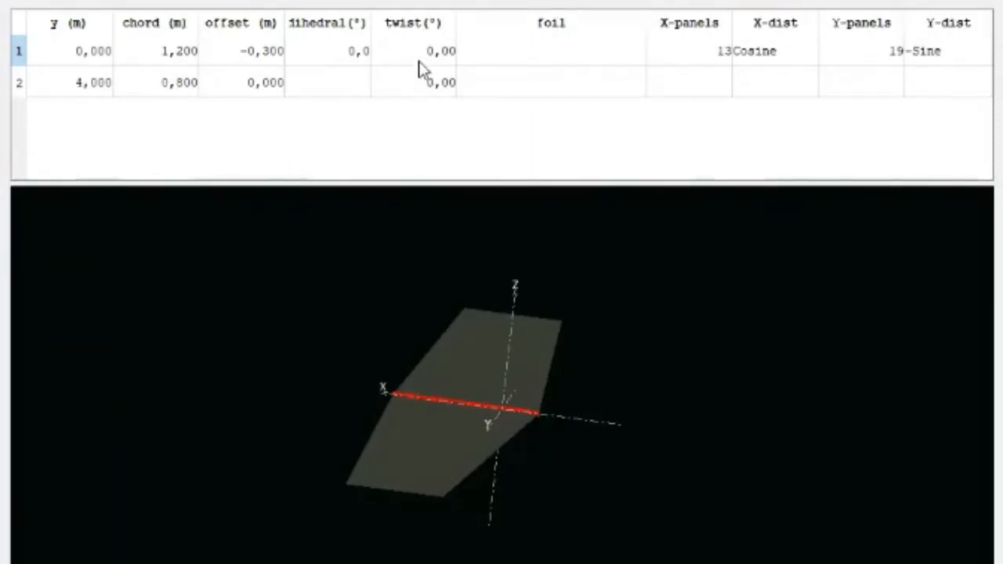
- Try a 10° twist on wing section 2, inspect the twisted wing from the side, and restore the twist to 0°
double_click(437, 87)
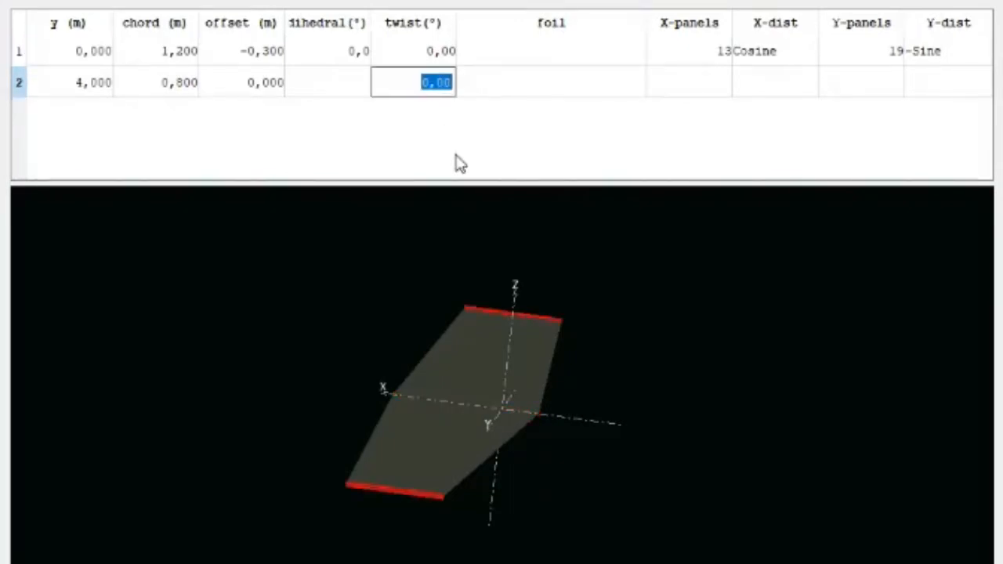
text(5)
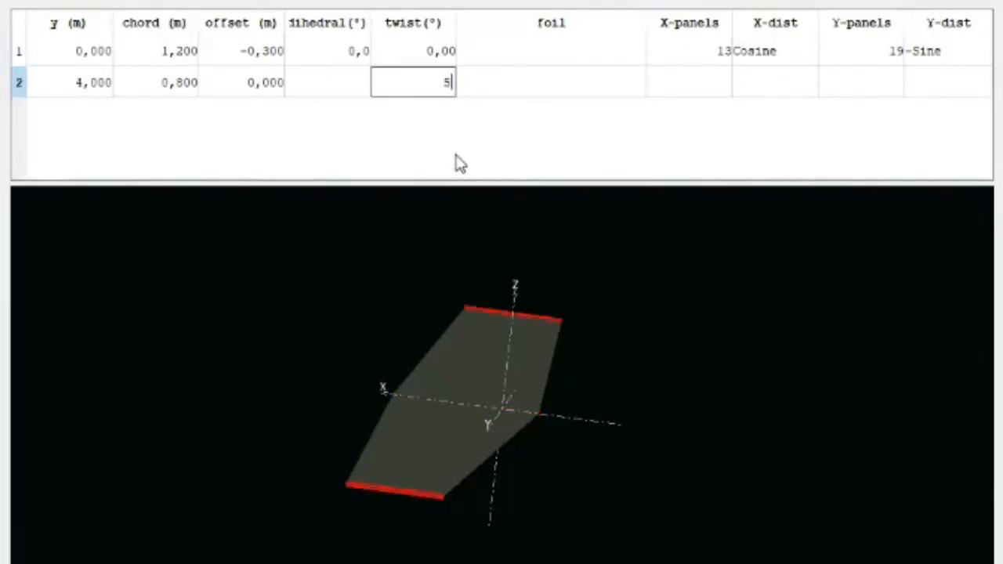
text(0)
key(Return)
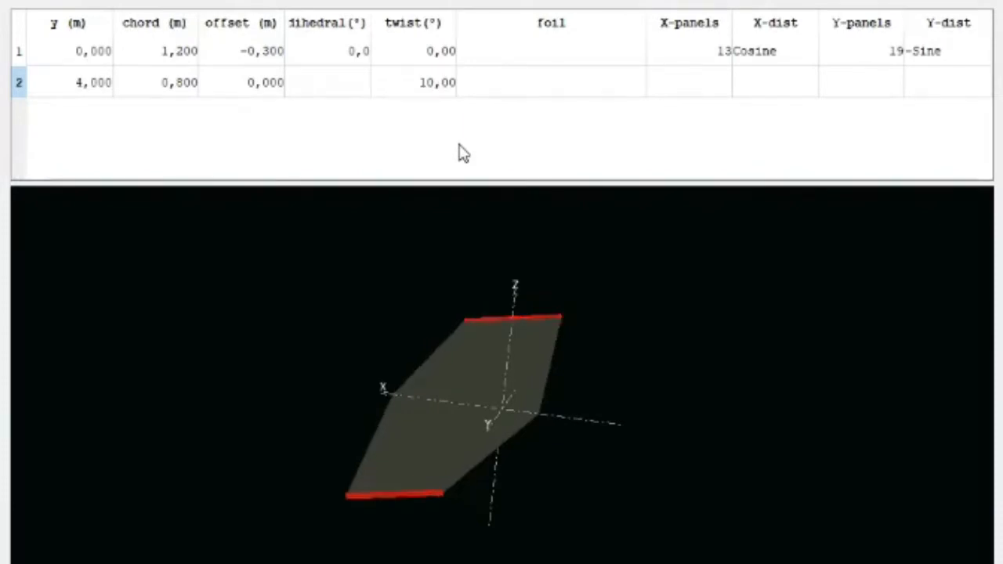
drag(464, 376, 510, 406)
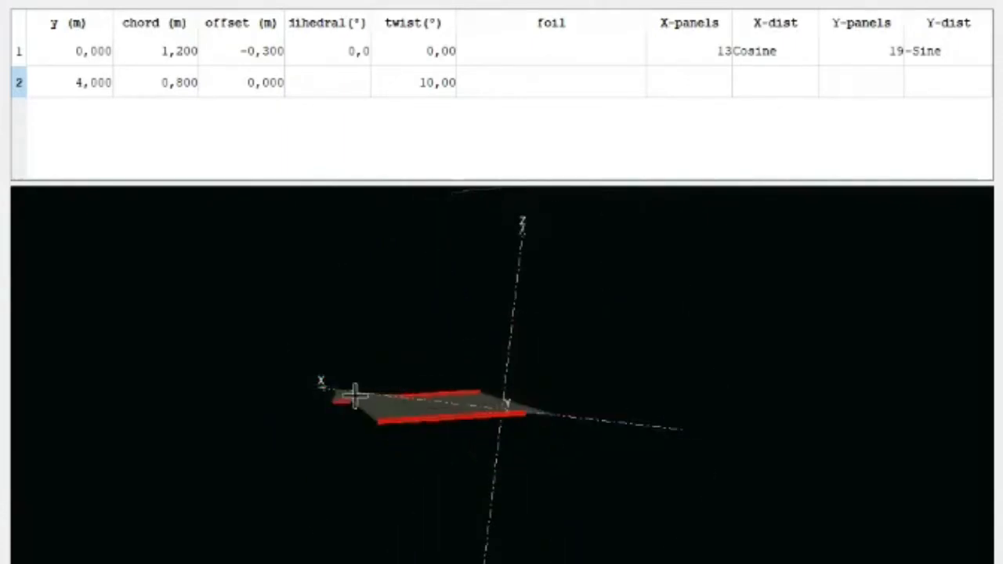
drag(432, 416, 387, 454)
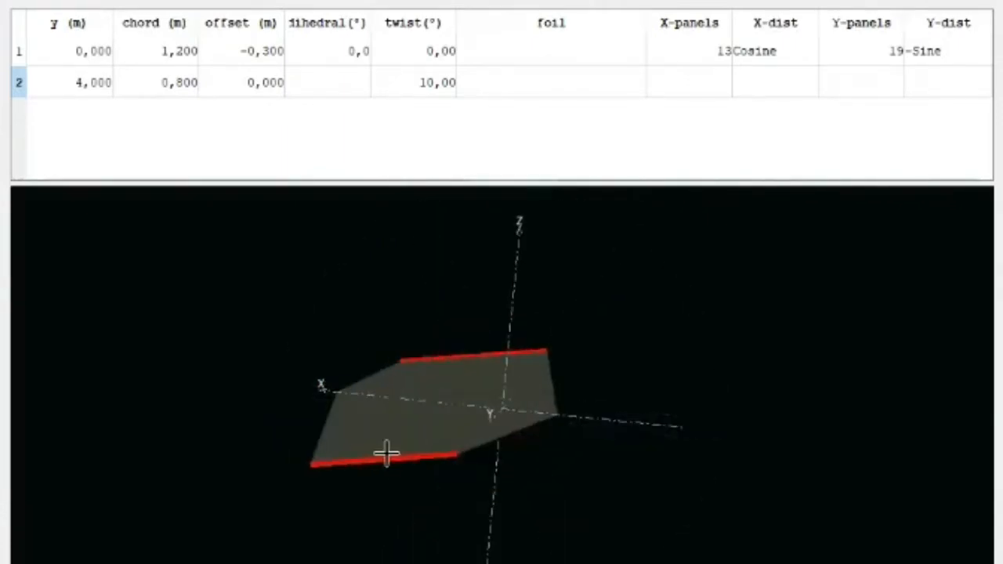
double_click(440, 92)
text(0)
key(Return)
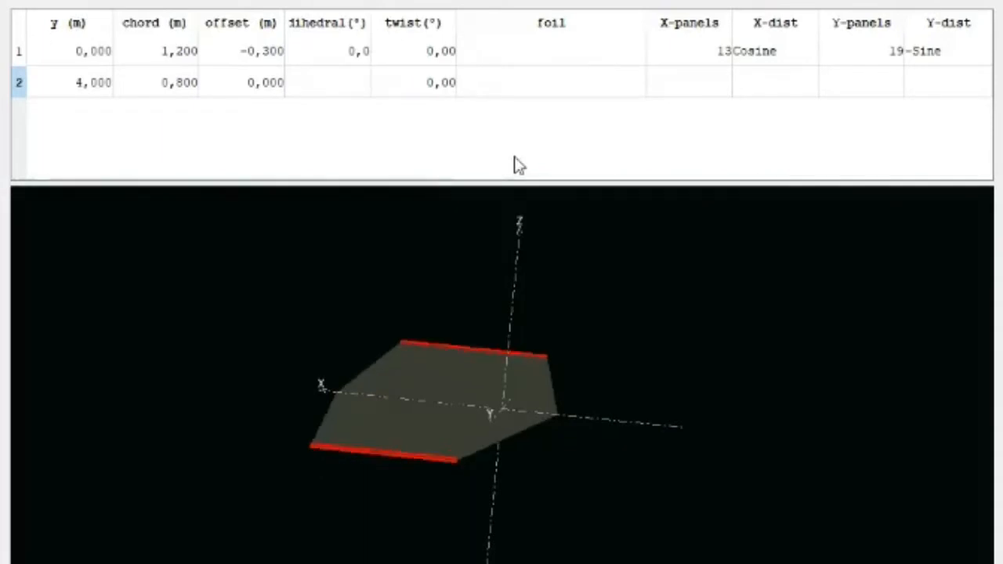
- Assign the NACA 23012 foil to wing section 1
drag(520, 396, 459, 423)
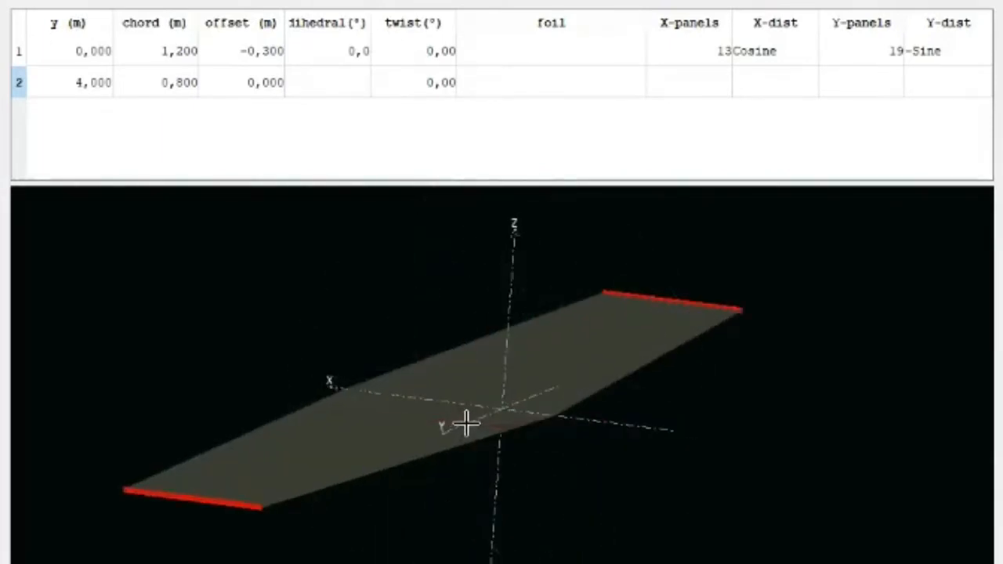
double_click(551, 44)
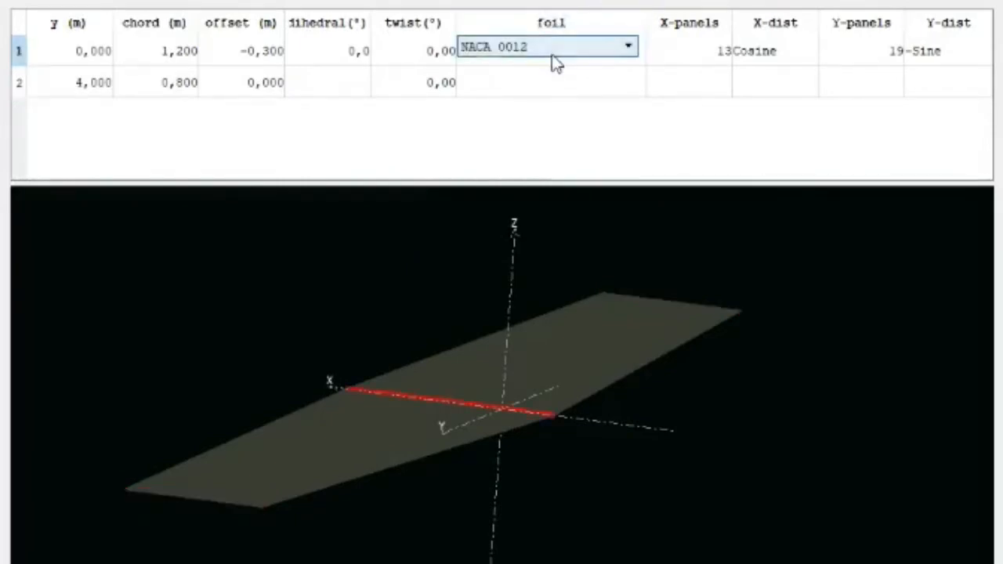
click(554, 53)
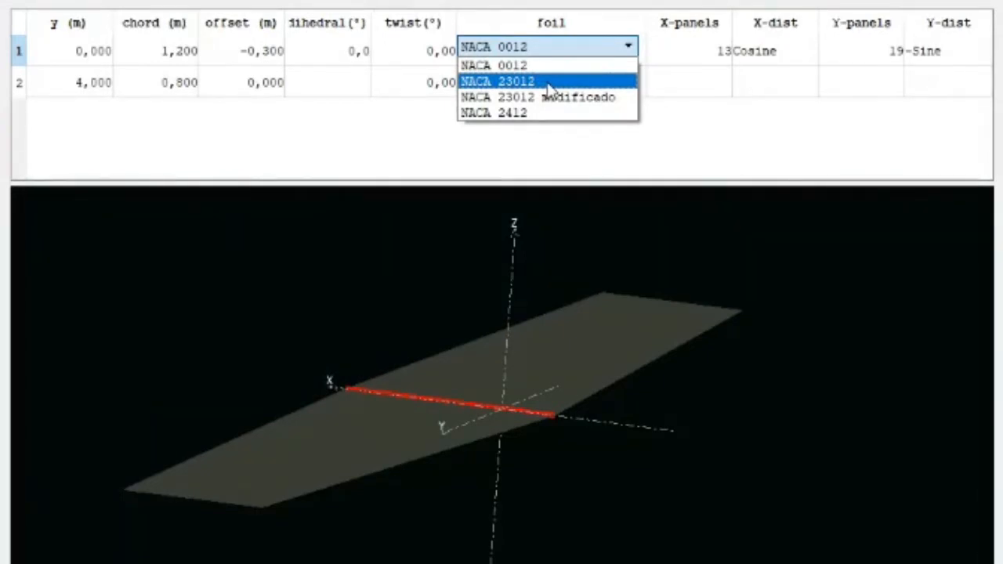
click(549, 83)
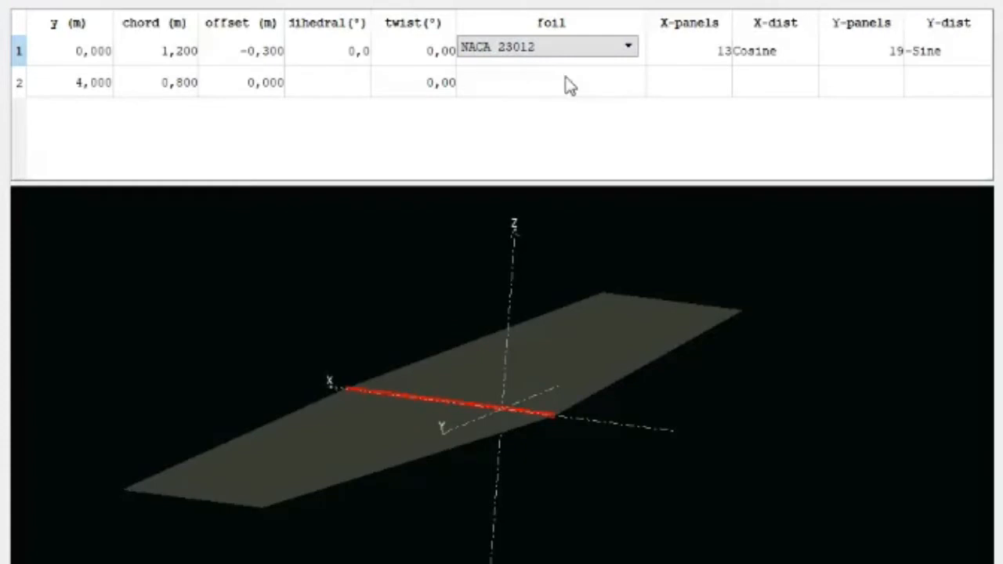
- Assign the NACA 23012 foil to wing section 2
click(570, 85)
click(568, 82)
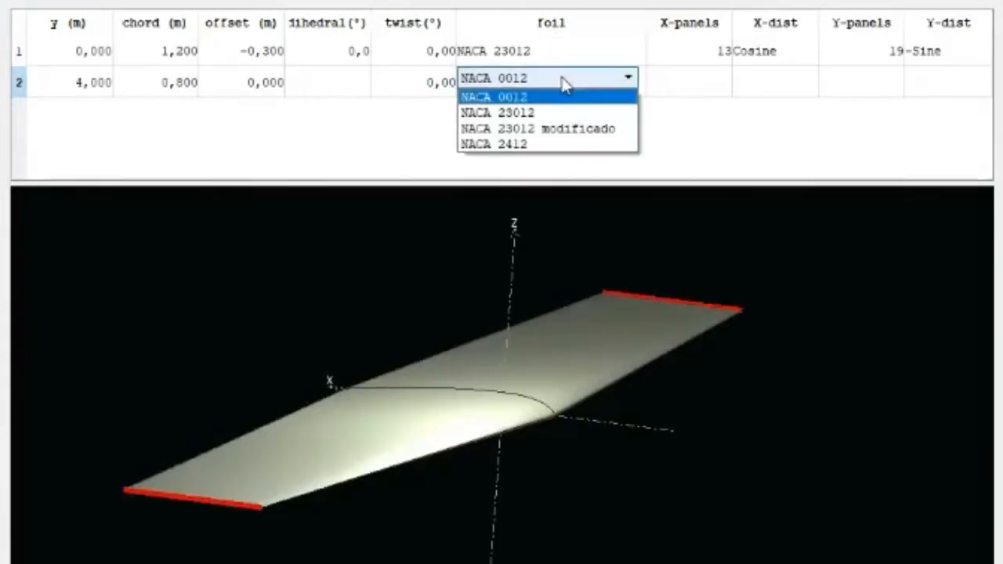
click(543, 117)
click(542, 55)
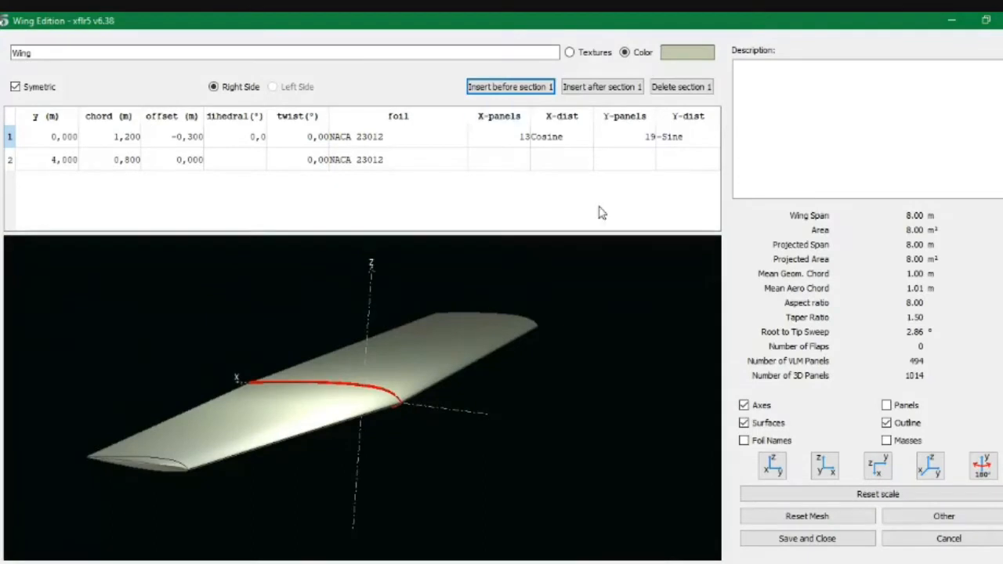
- Hide the wing surfaces in the 3D view and briefly toggle the foil names display
click(744, 423)
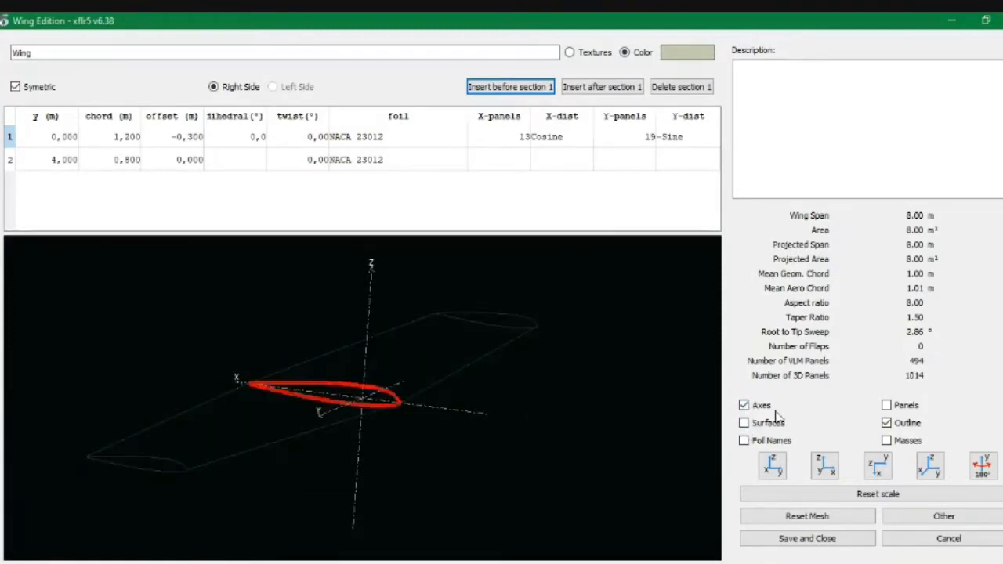
click(744, 440)
click(744, 440)
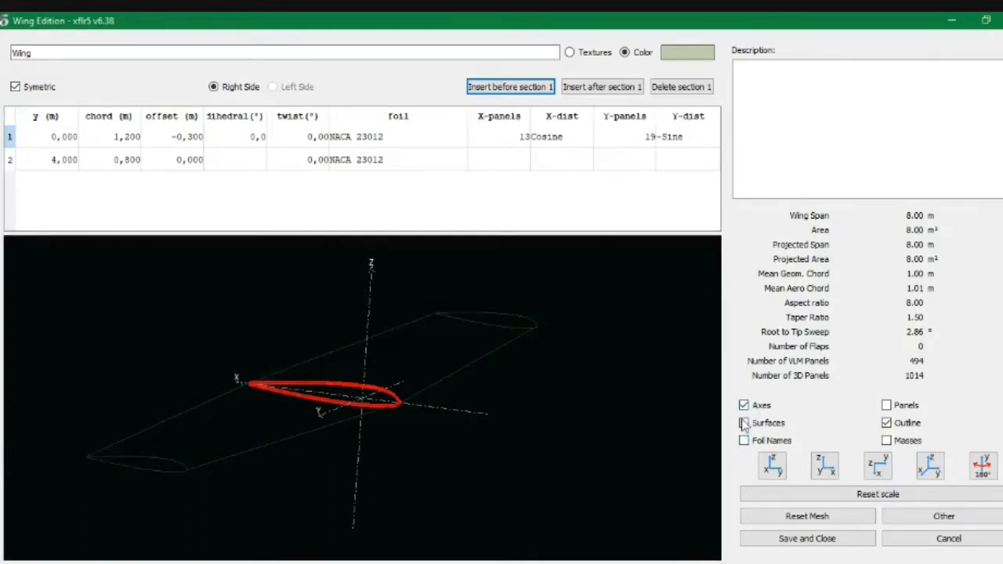
click(744, 440)
click(744, 440)
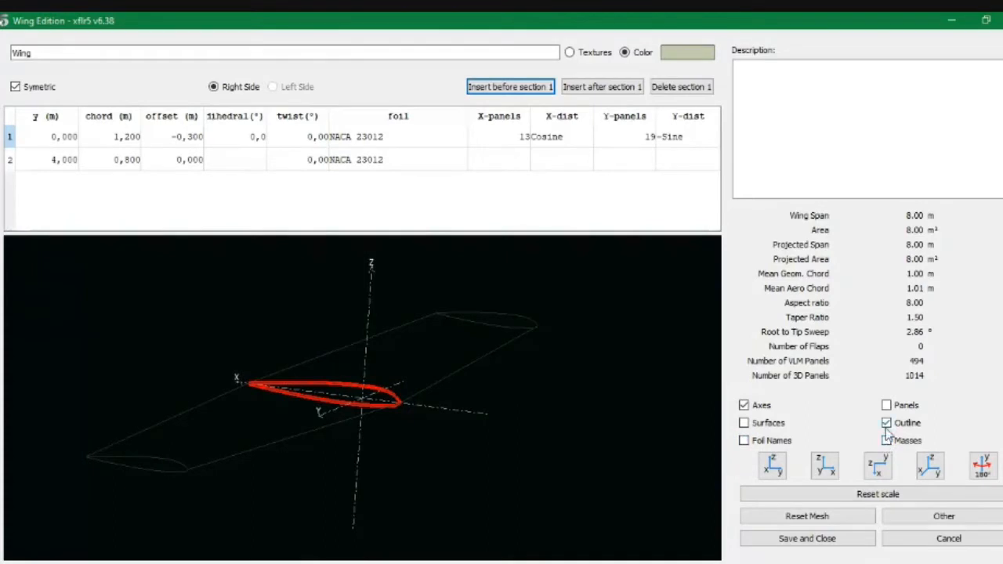
- Try the outline, panels and surfaces display options one by one, returning each to its previous state
click(886, 423)
click(887, 423)
click(887, 405)
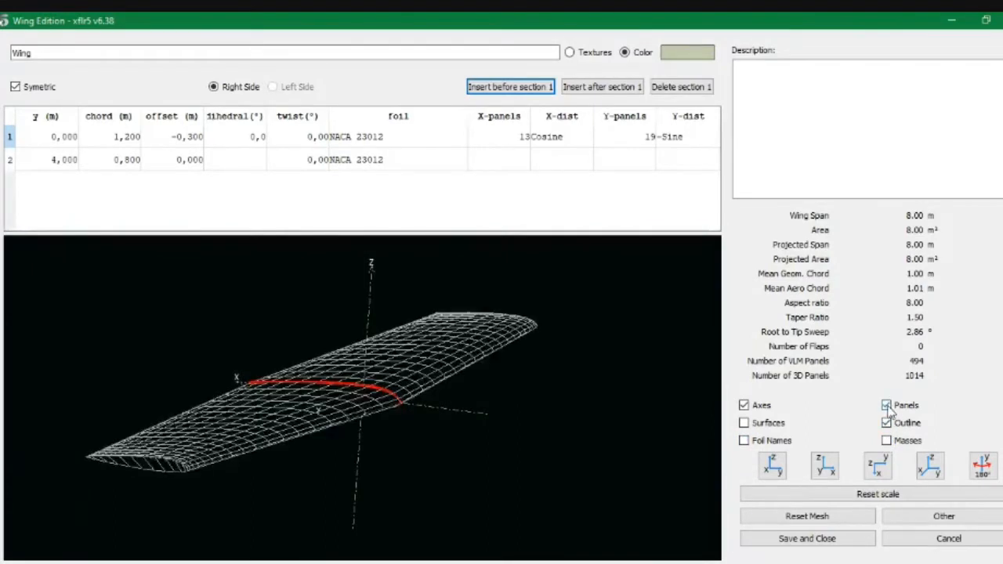
click(887, 406)
click(744, 423)
click(744, 423)
click(745, 423)
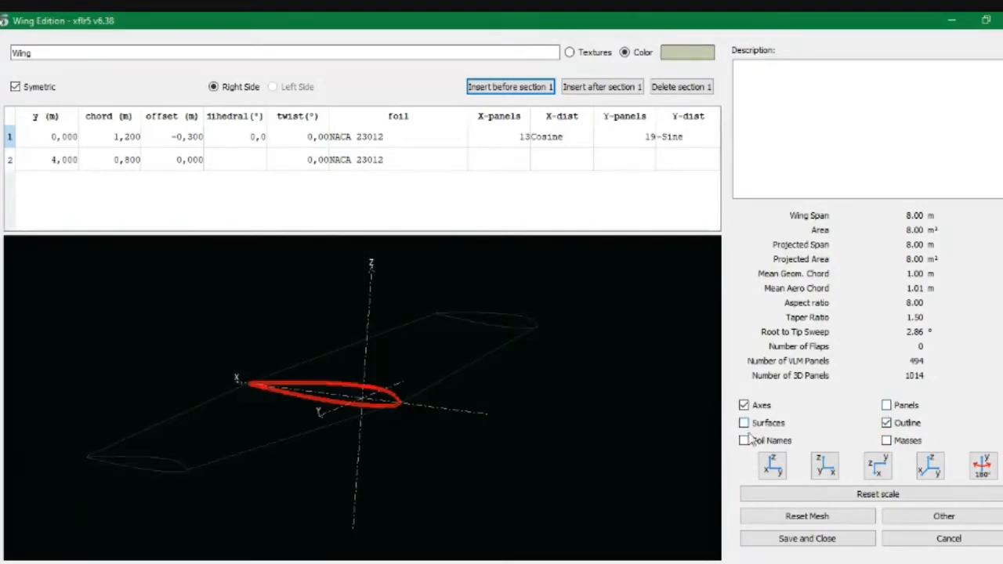
- Check the axes and surfaces display options, turn on the wing's panel mesh, and inspect the mesh from another angle
click(744, 405)
click(744, 406)
click(743, 425)
click(744, 424)
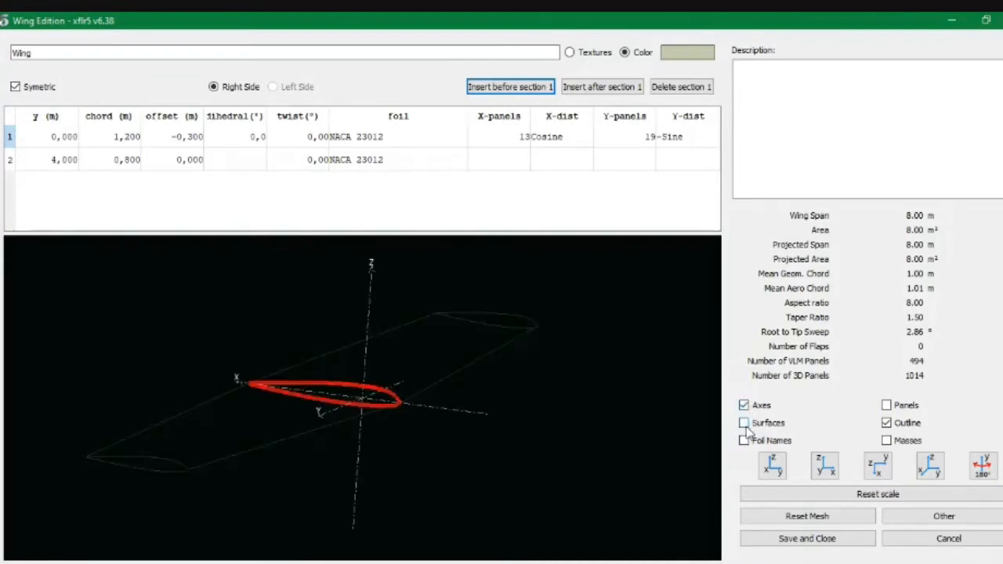
click(886, 405)
drag(552, 416, 397, 447)
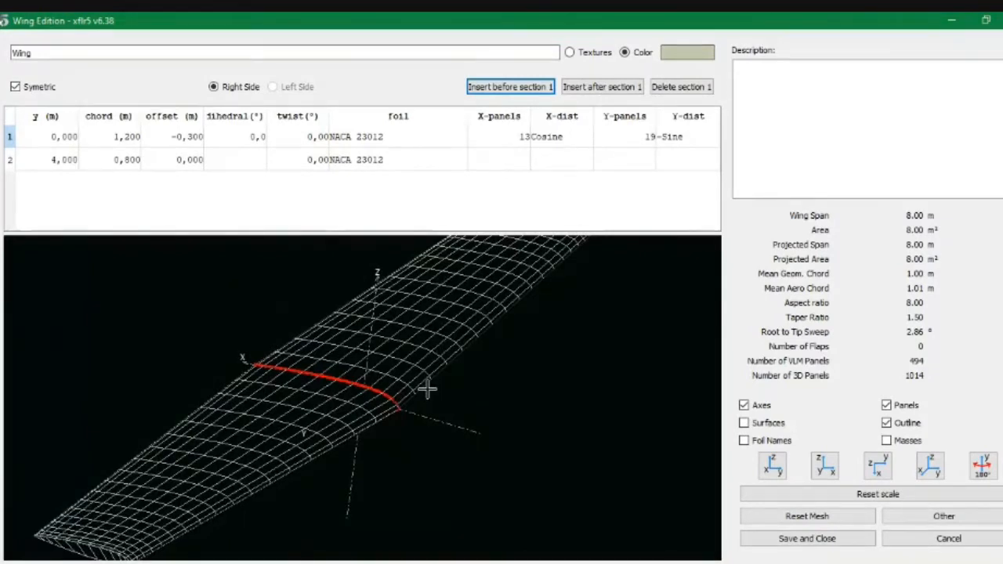
- Set the X-panels of wing section 1 to 15
double_click(505, 143)
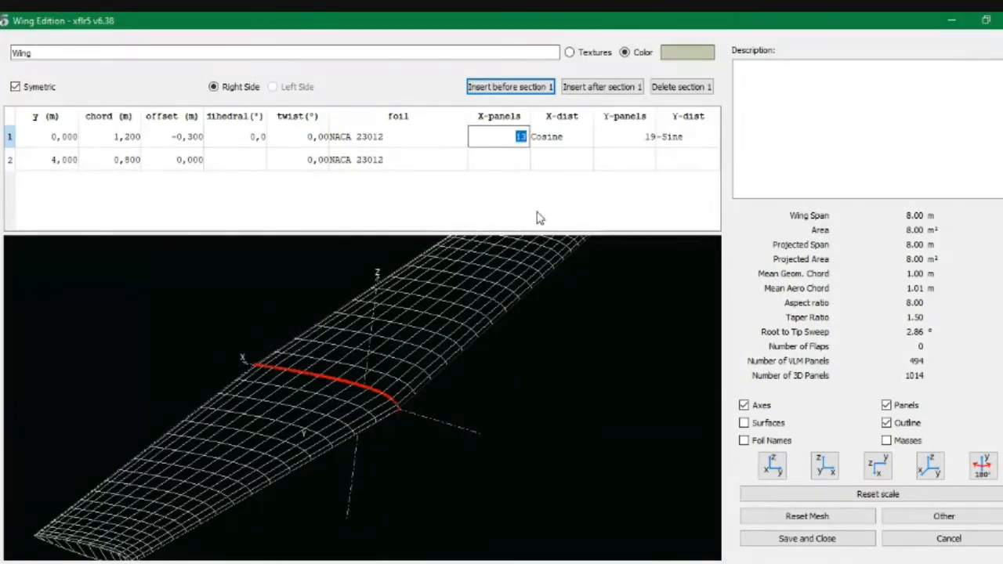
text(15)
click(514, 160)
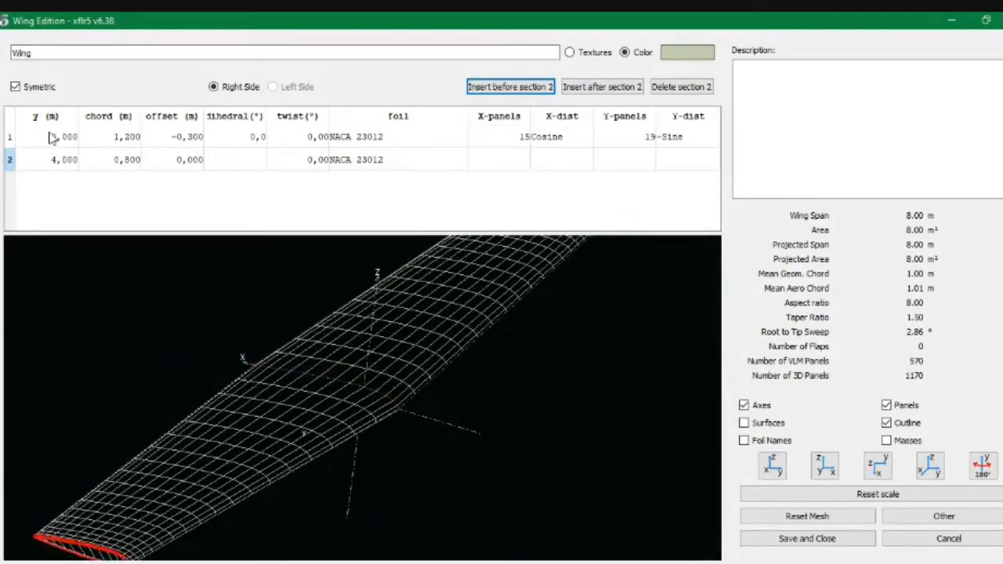
double_click(520, 137)
double_click(519, 159)
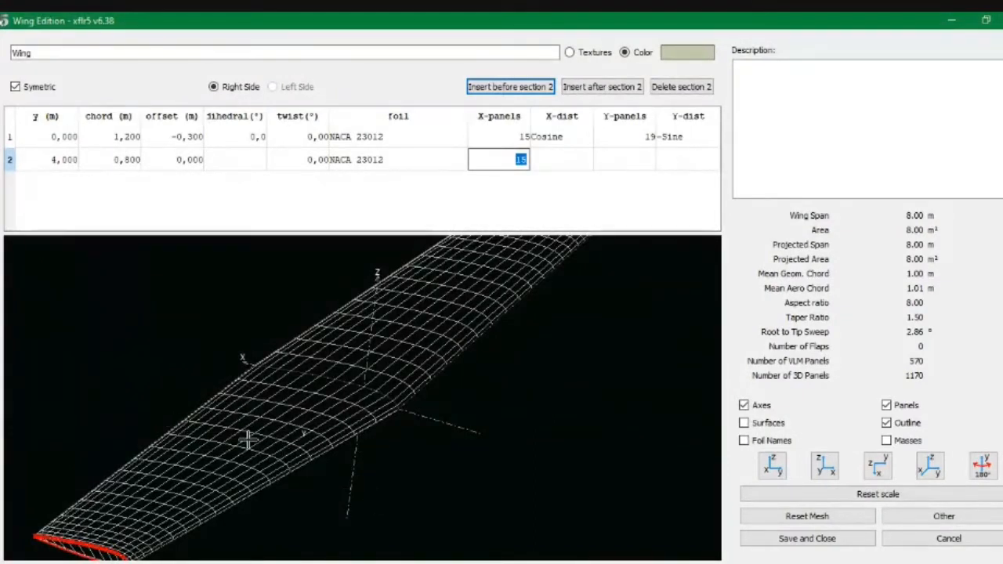
- Look over the X-dist options of wing section 1, keeping Cosine
click(570, 141)
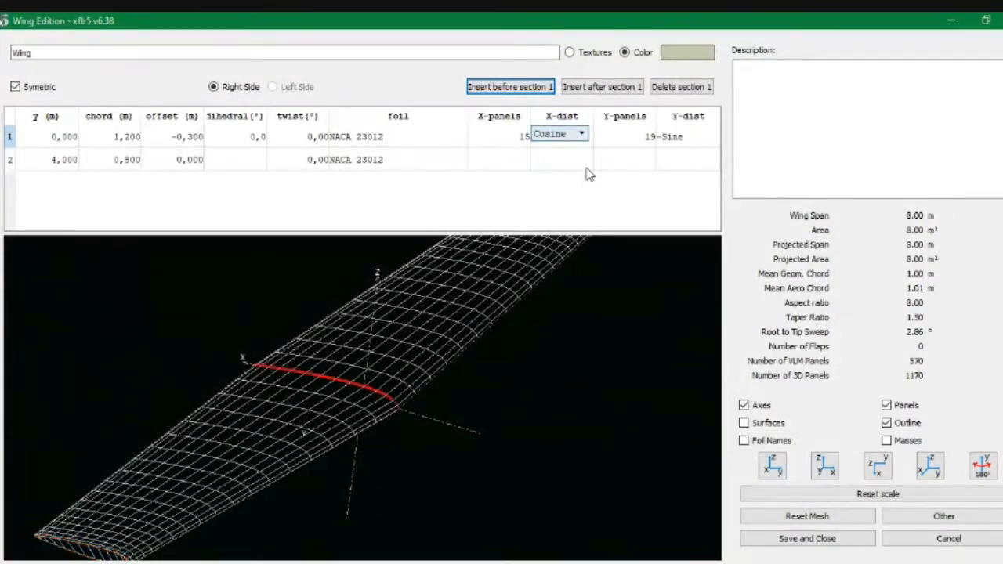
click(585, 165)
double_click(568, 139)
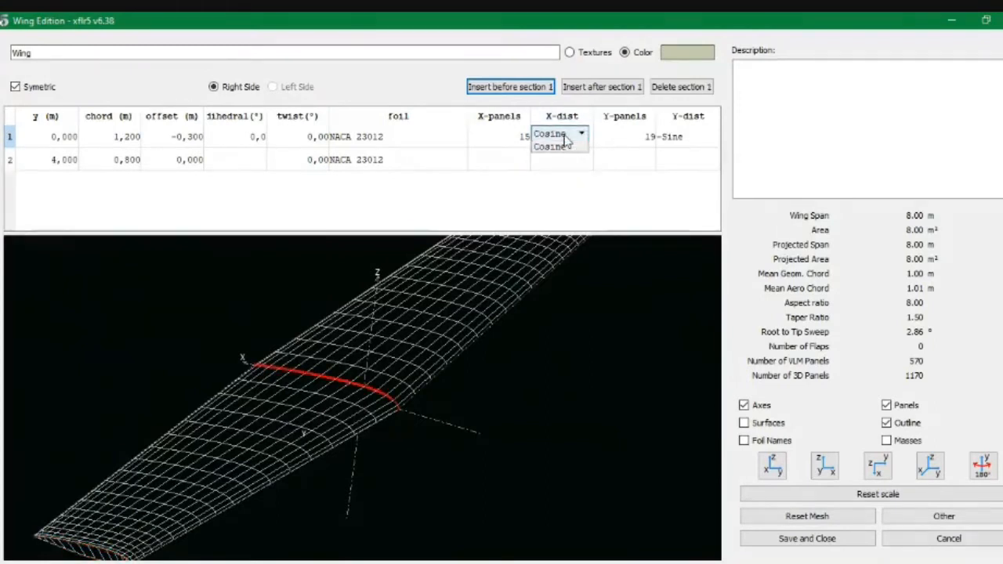
click(563, 160)
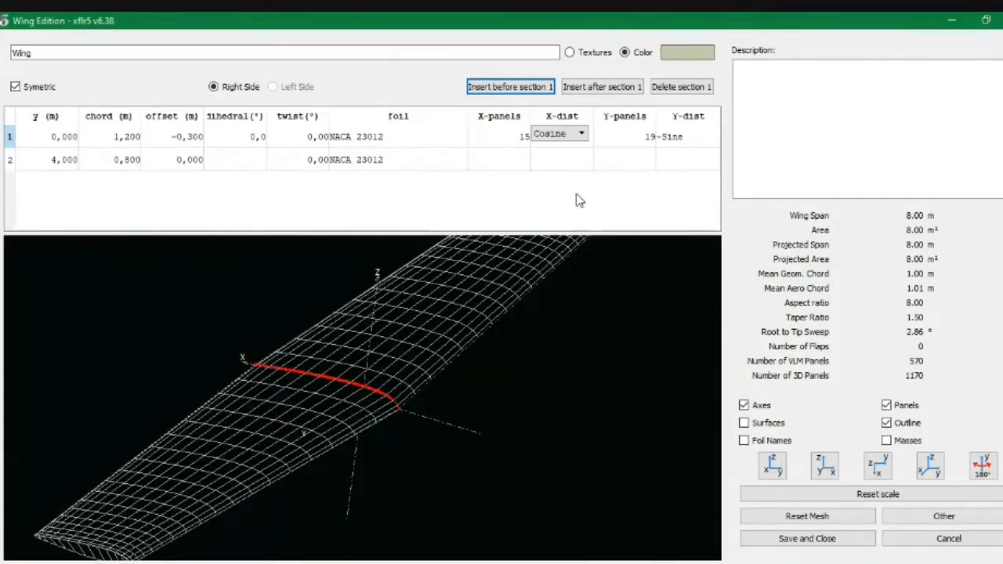
- Set the Y-panels of wing section 1 to 15
double_click(645, 139)
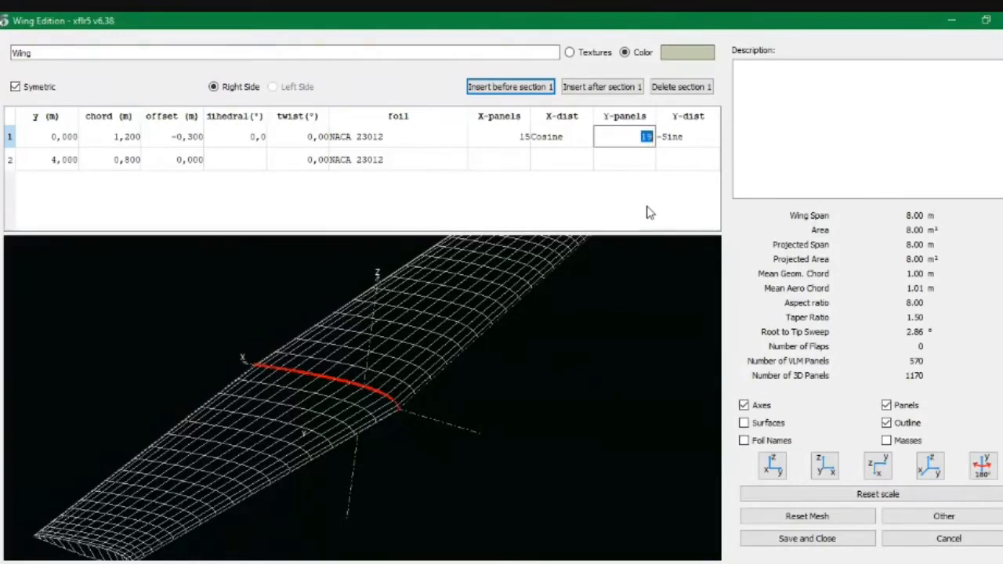
text(15)
click(629, 163)
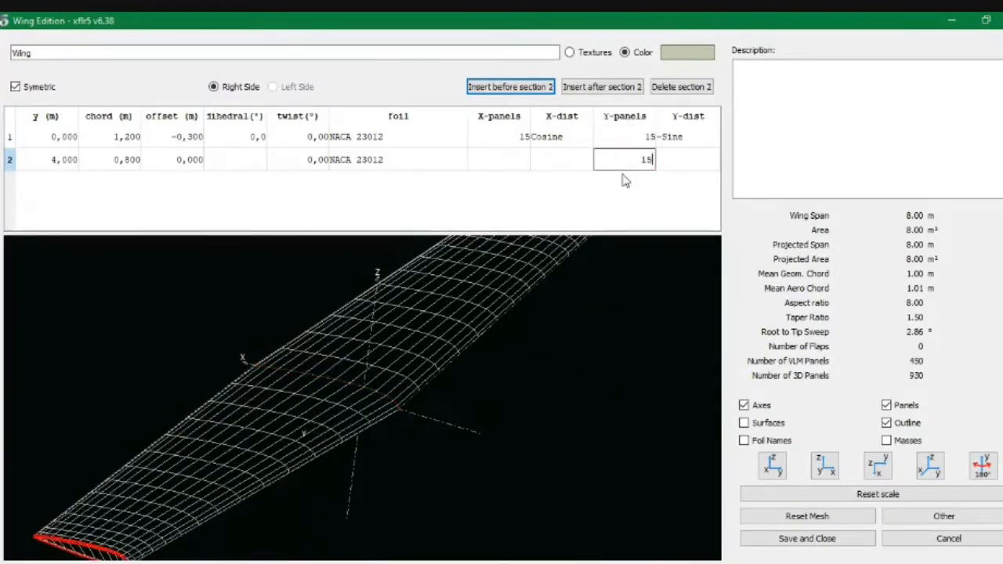
click(641, 203)
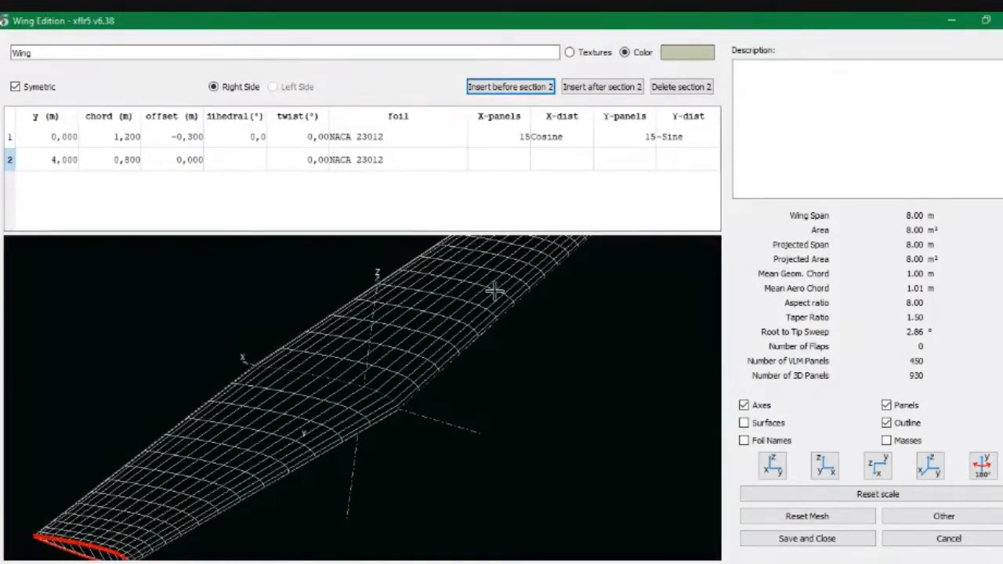
- Change the Y-dist of wing section 1 to Uniform and check the same setting for section 2
click(685, 140)
click(682, 136)
click(676, 150)
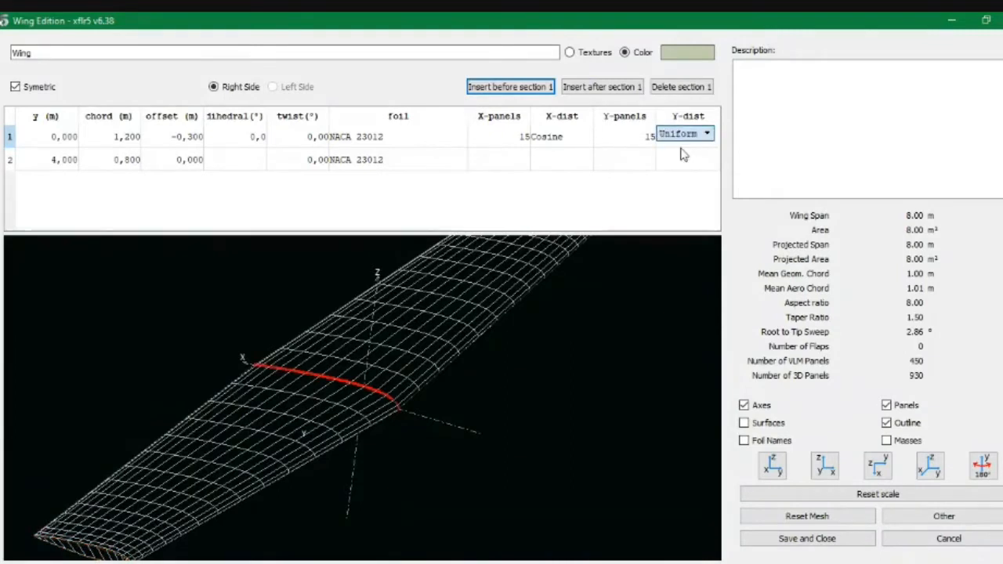
click(684, 136)
click(682, 149)
click(677, 163)
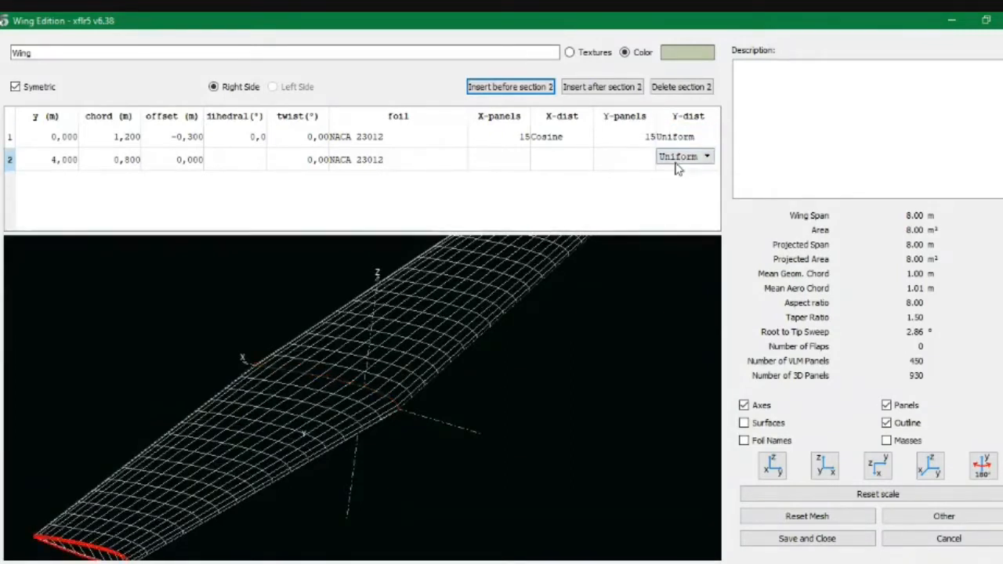
click(678, 162)
click(678, 170)
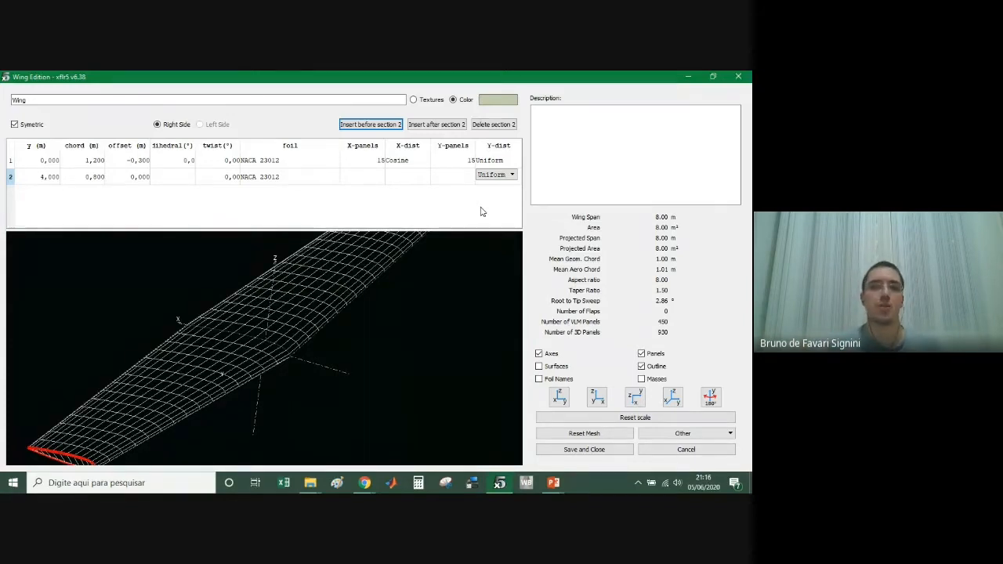
- Review the X and Y panel counts and distributions of both wing sections
click(481, 211)
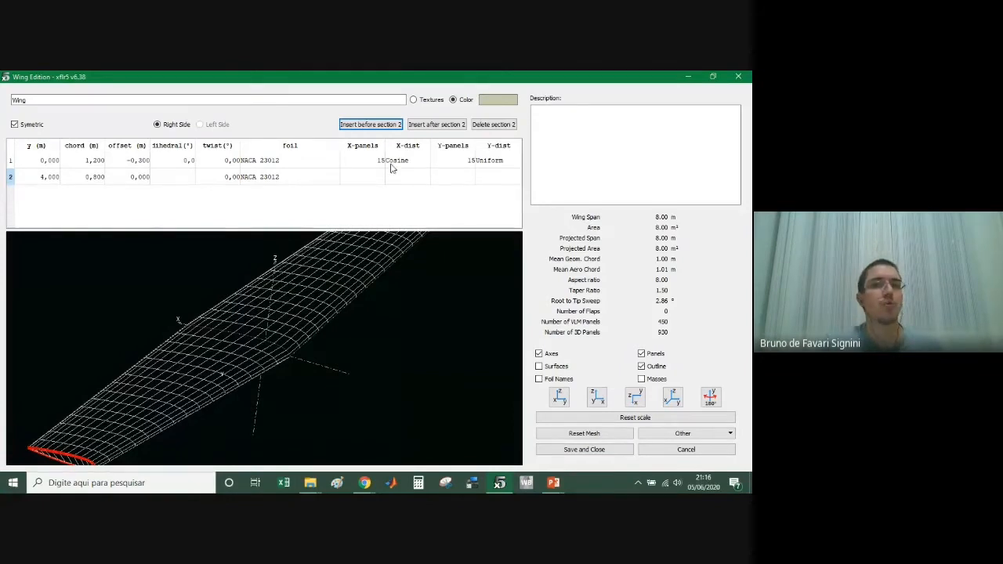
click(396, 180)
click(473, 200)
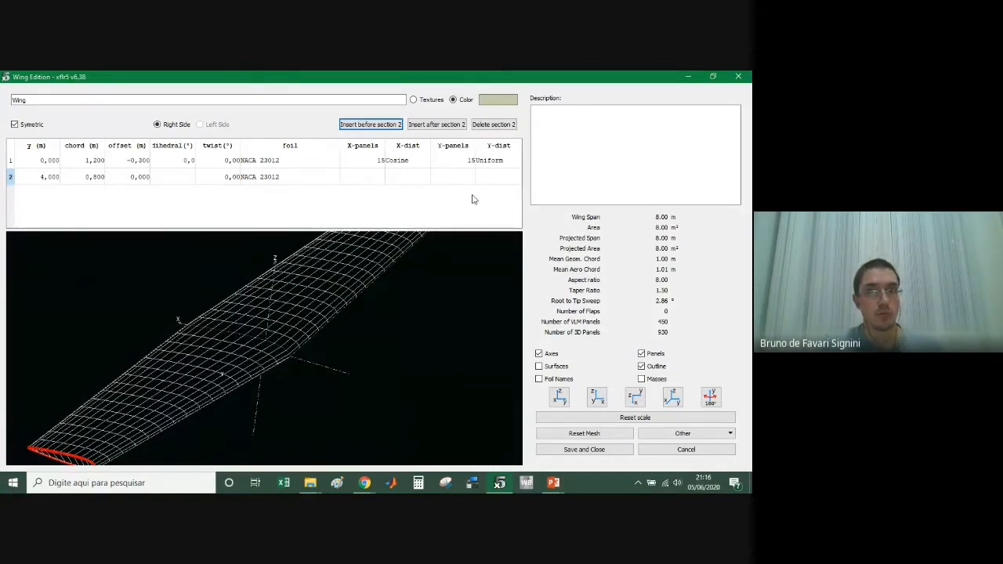
click(495, 179)
click(472, 202)
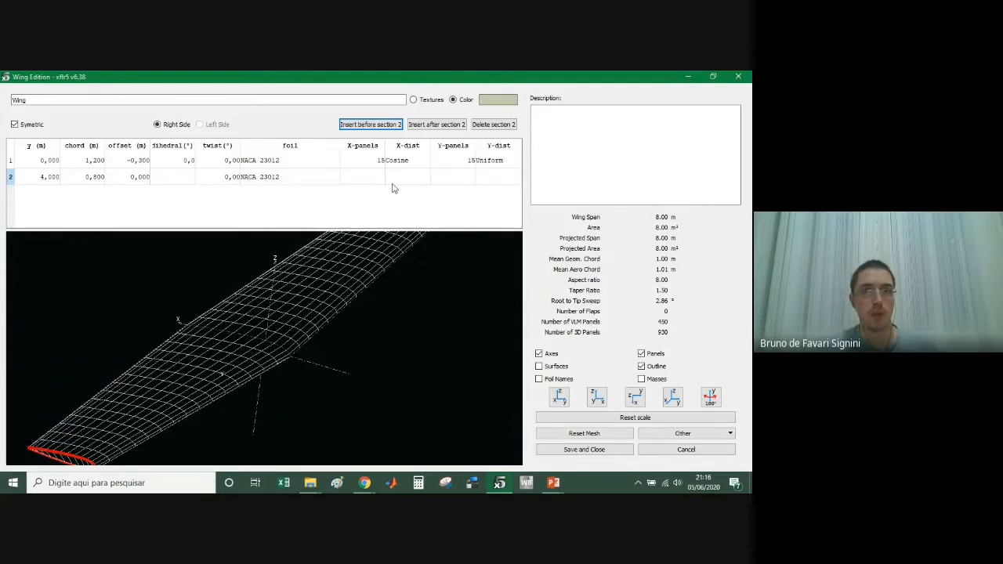
click(368, 177)
click(455, 177)
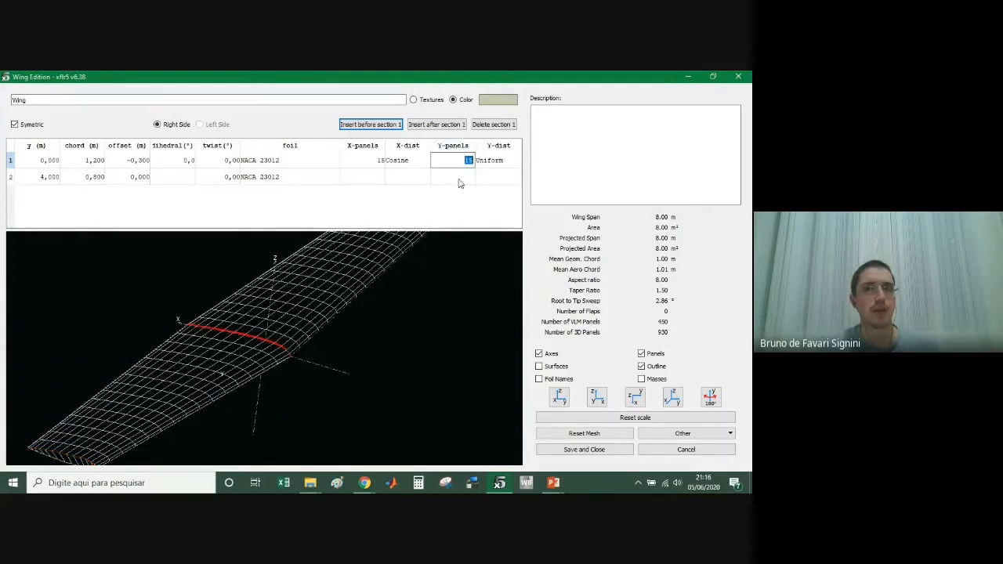
click(439, 206)
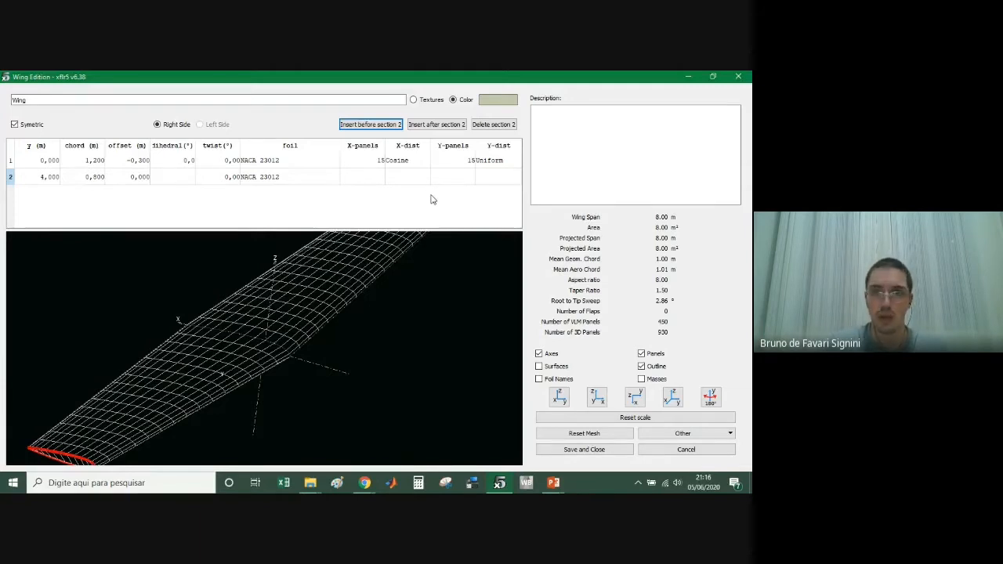
click(382, 173)
click(453, 160)
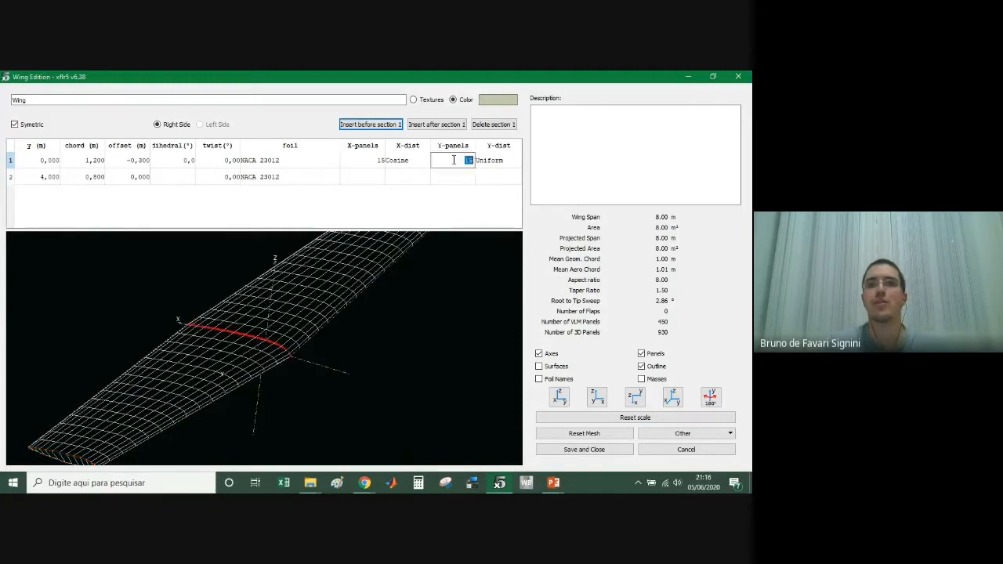
click(454, 176)
click(461, 212)
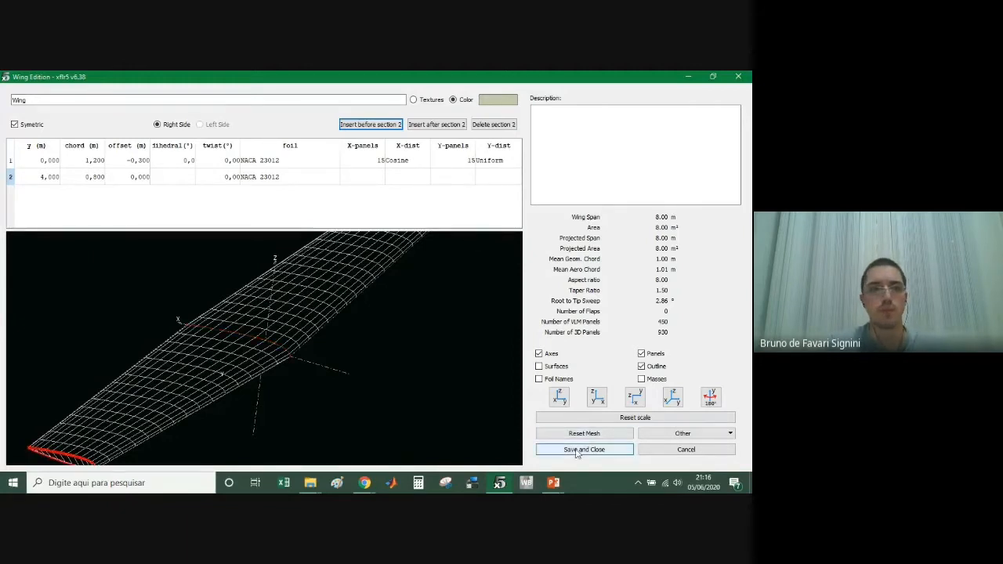
- Save the wing definition and look over the main wing's x, z and tilt angle settings in the plane editor
click(583, 455)
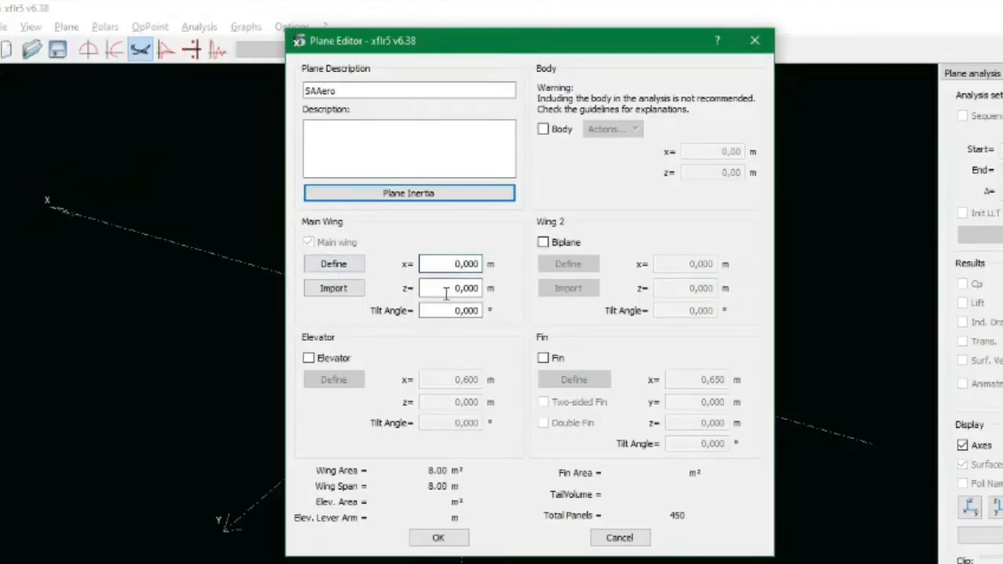
click(431, 288)
click(477, 351)
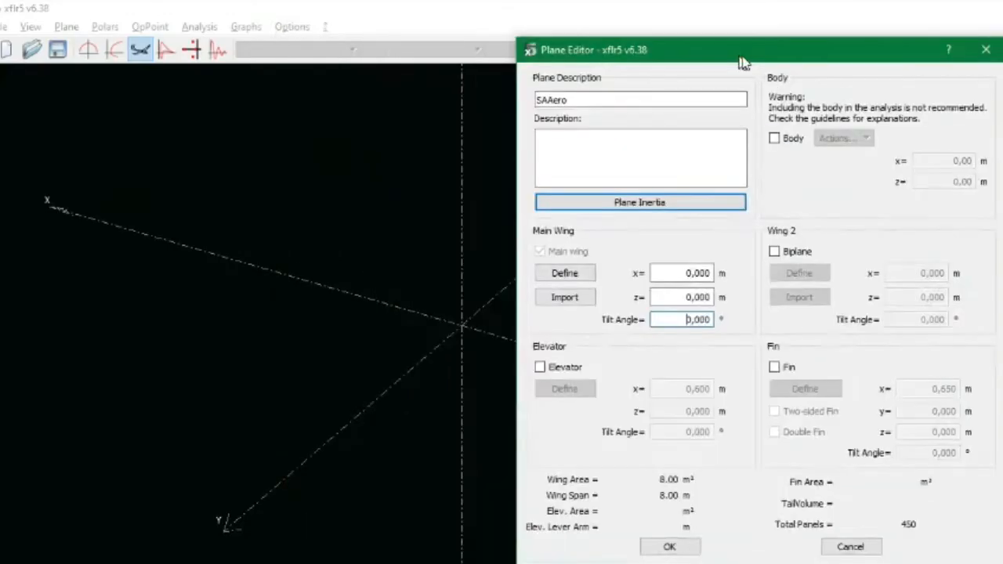
drag(744, 63, 773, 66)
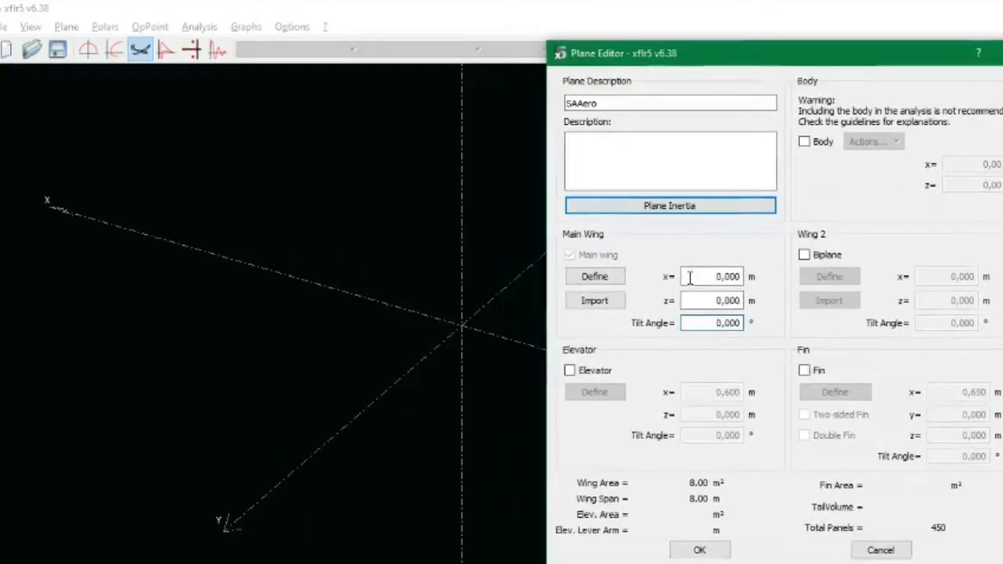
click(700, 298)
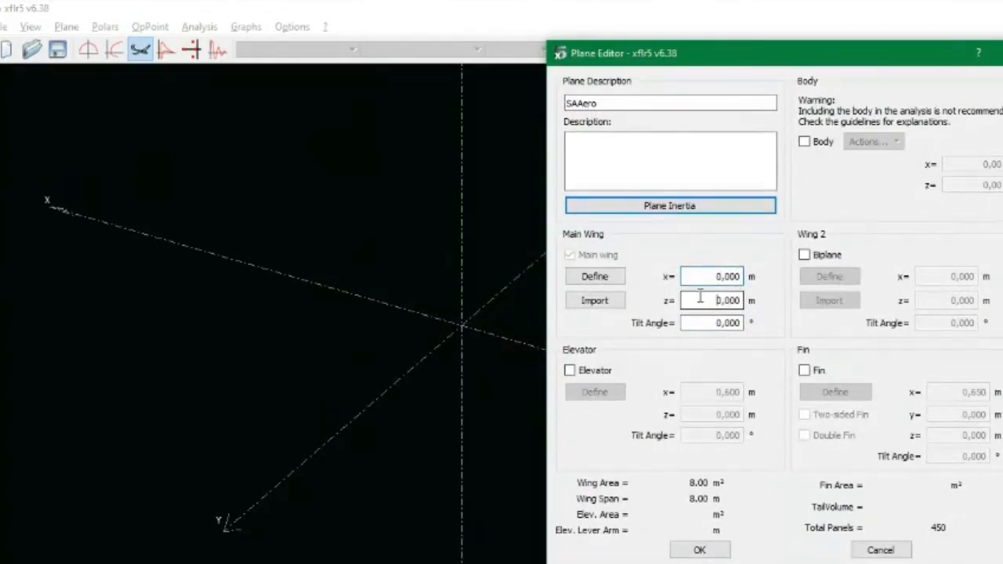
click(700, 297)
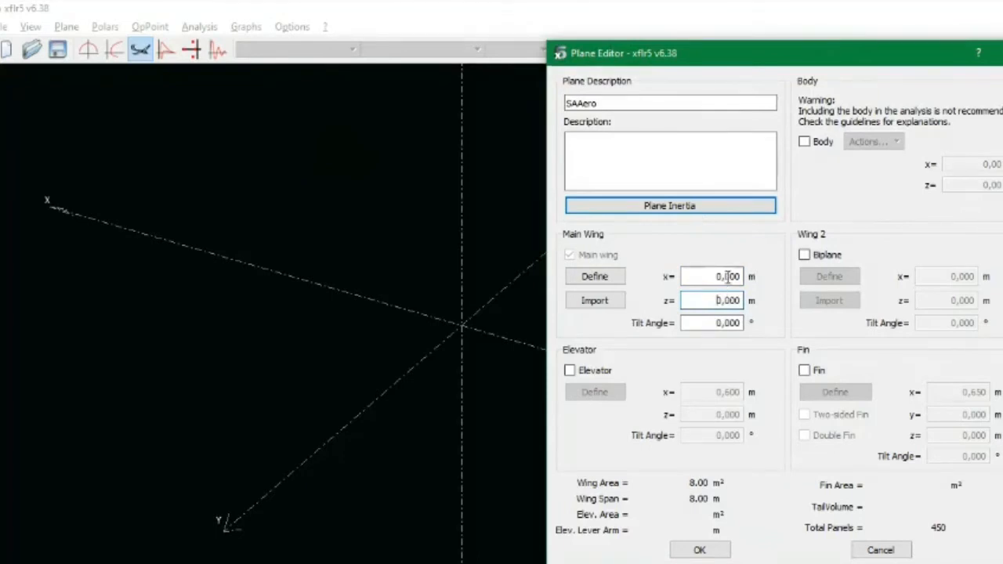
drag(720, 277, 744, 278)
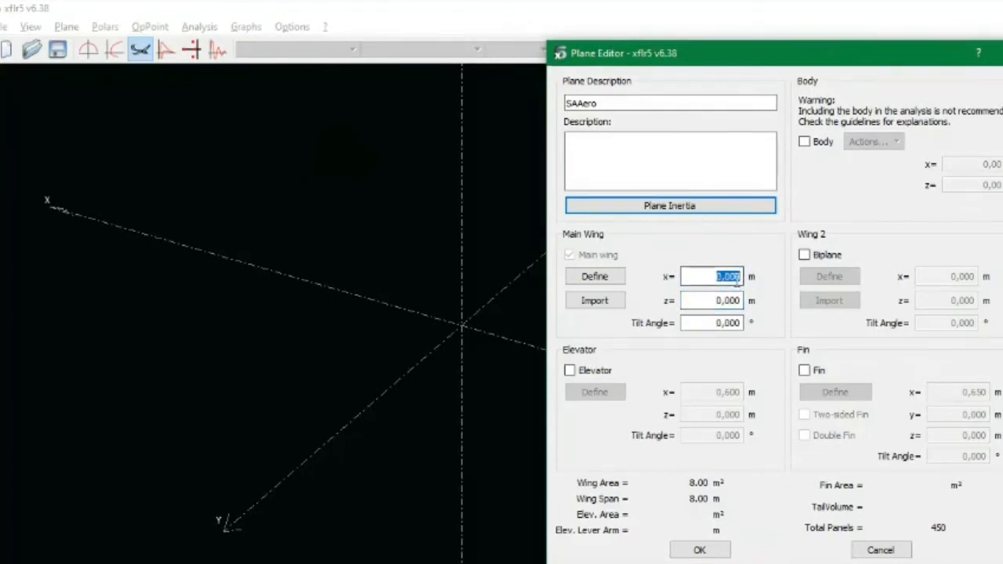
click(716, 277)
- Recheck the main wing definition and review the wing's x, z and tilt angle settings in the plane editor
click(597, 275)
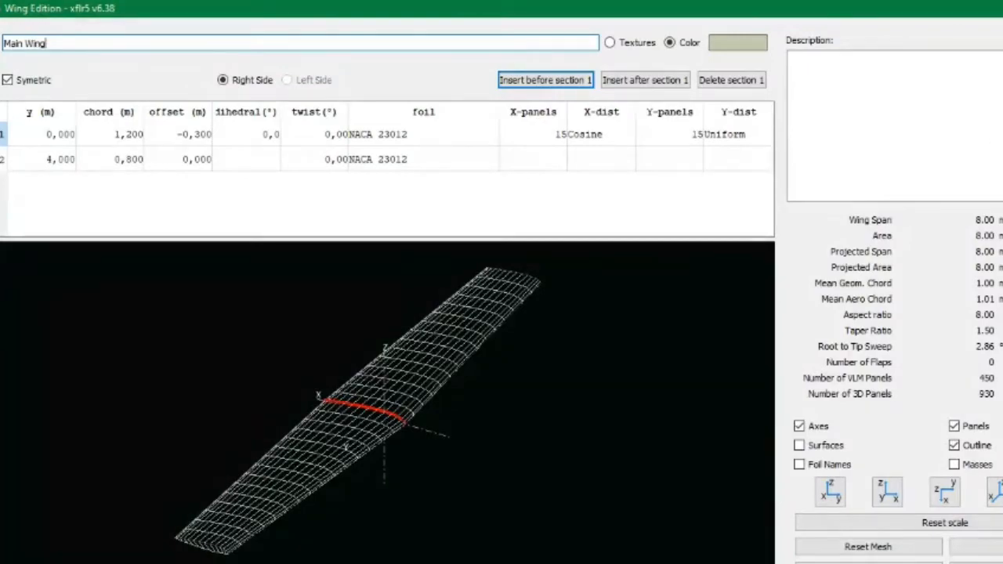
click(868, 563)
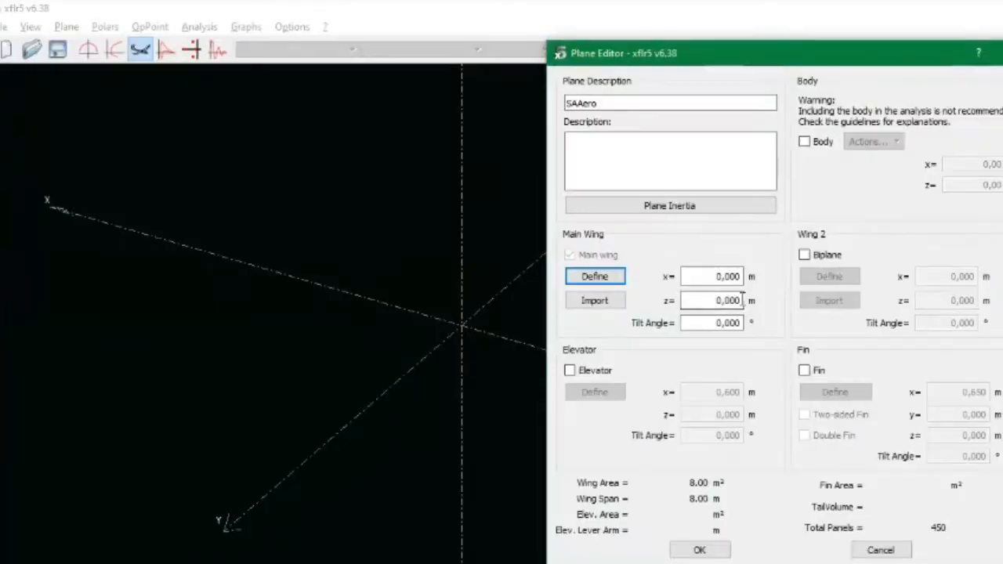
click(720, 277)
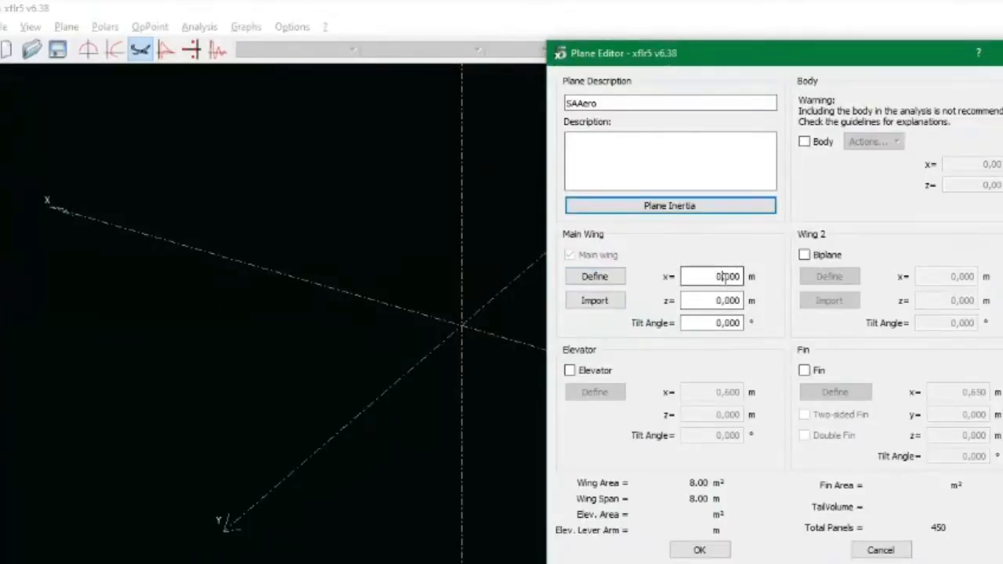
click(722, 302)
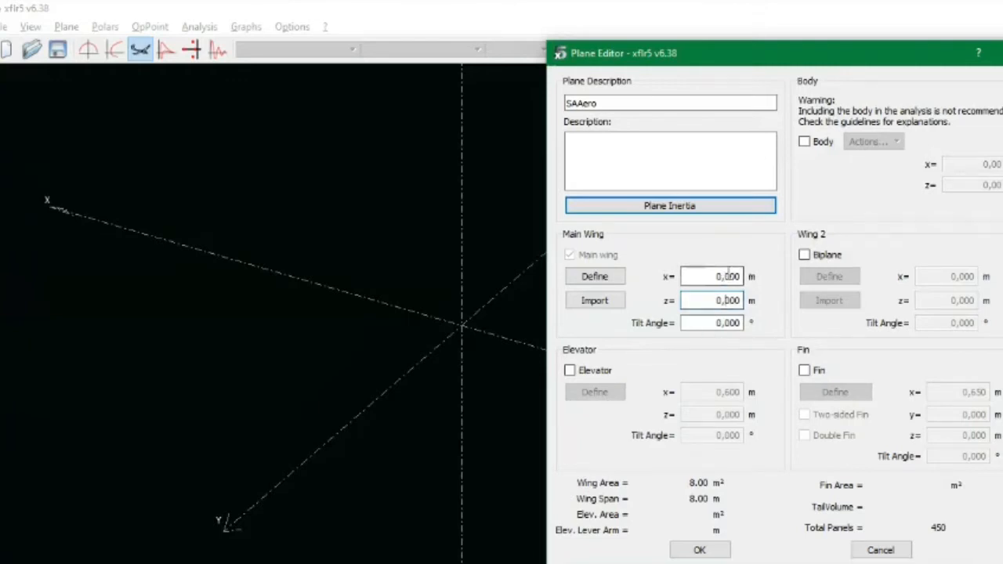
click(729, 323)
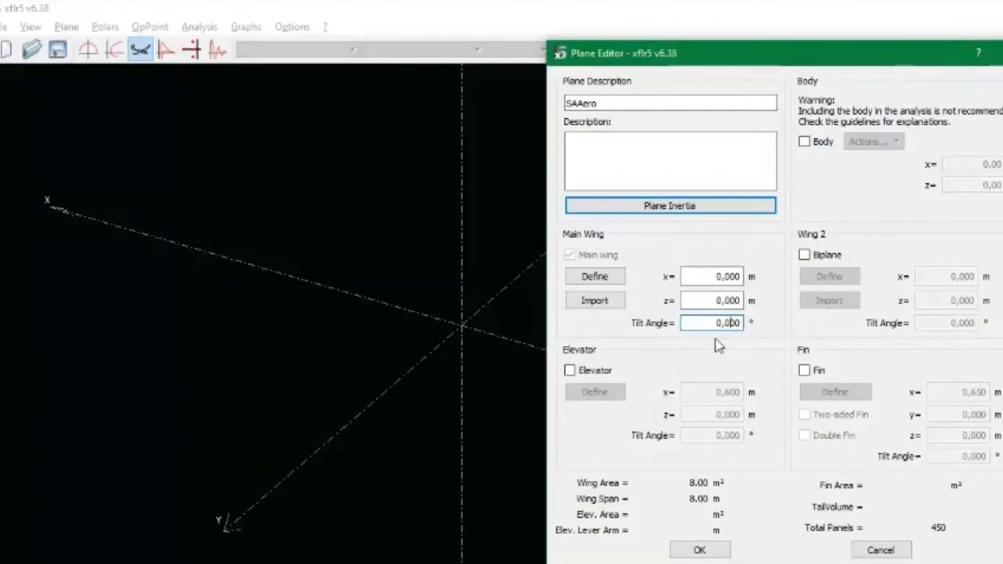
click(621, 280)
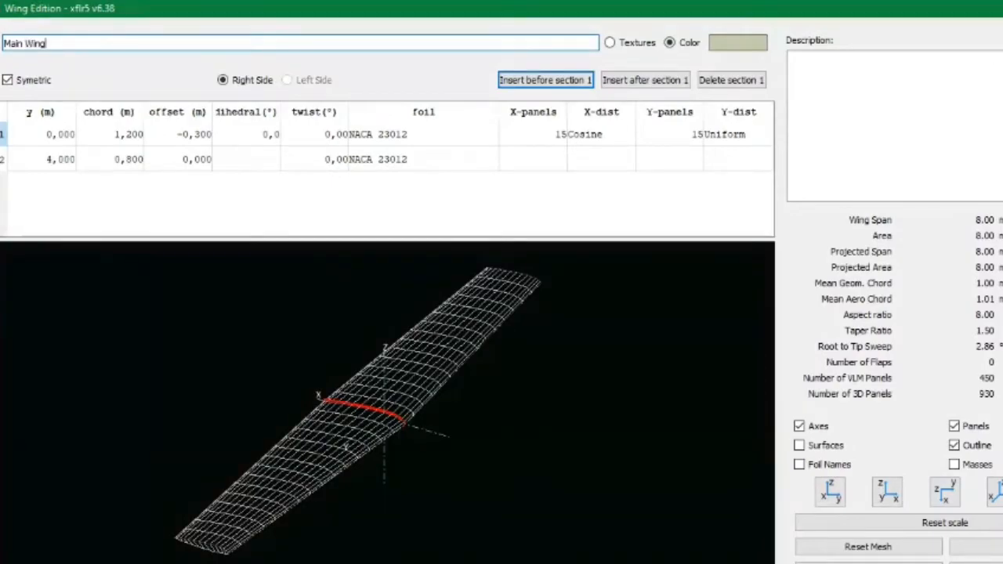
click(869, 563)
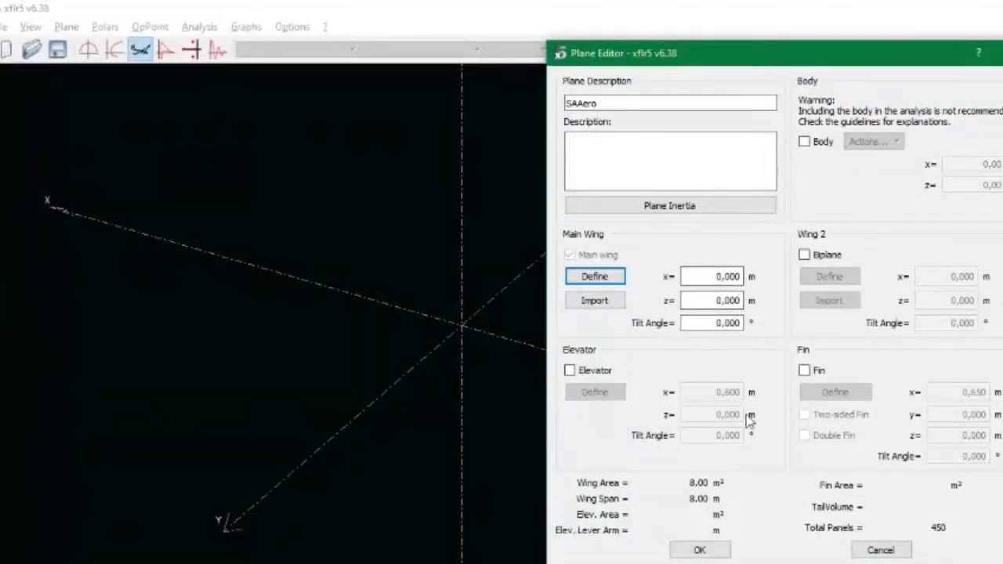
- Accept the plane definition and inspect the whole wing in the 3D view with SAAero as the current plane
click(699, 550)
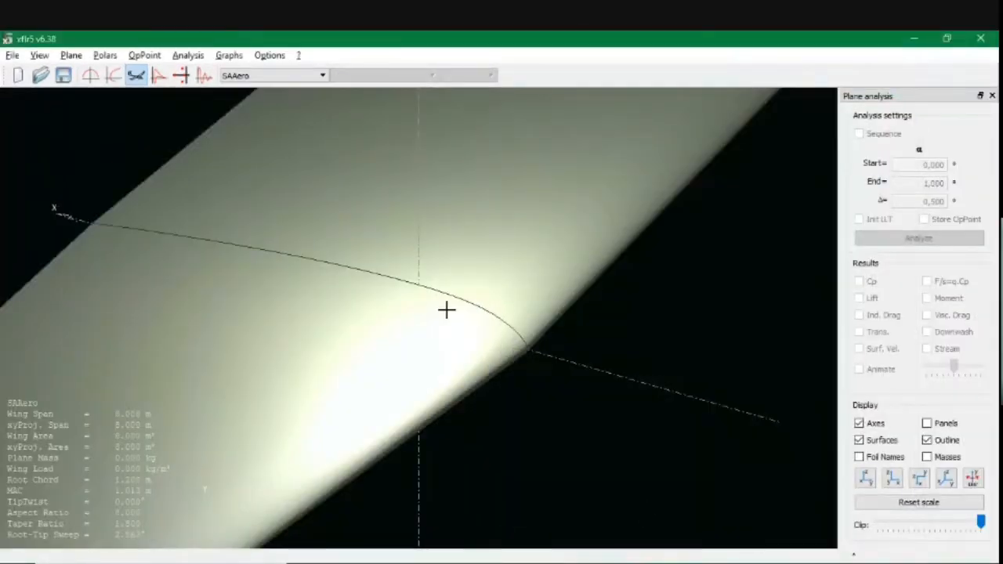
scroll(446, 310, down, 10)
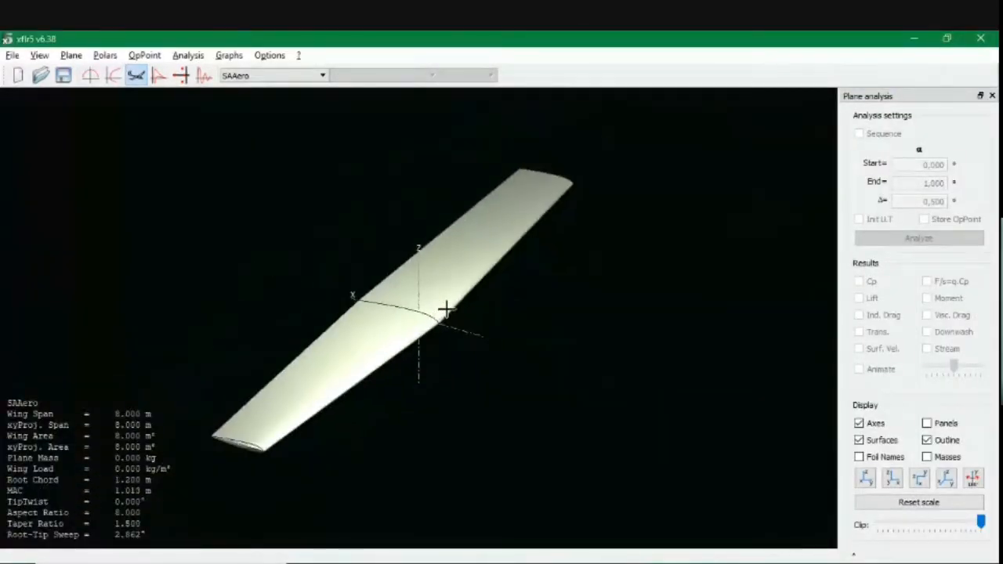
drag(445, 310, 547, 381)
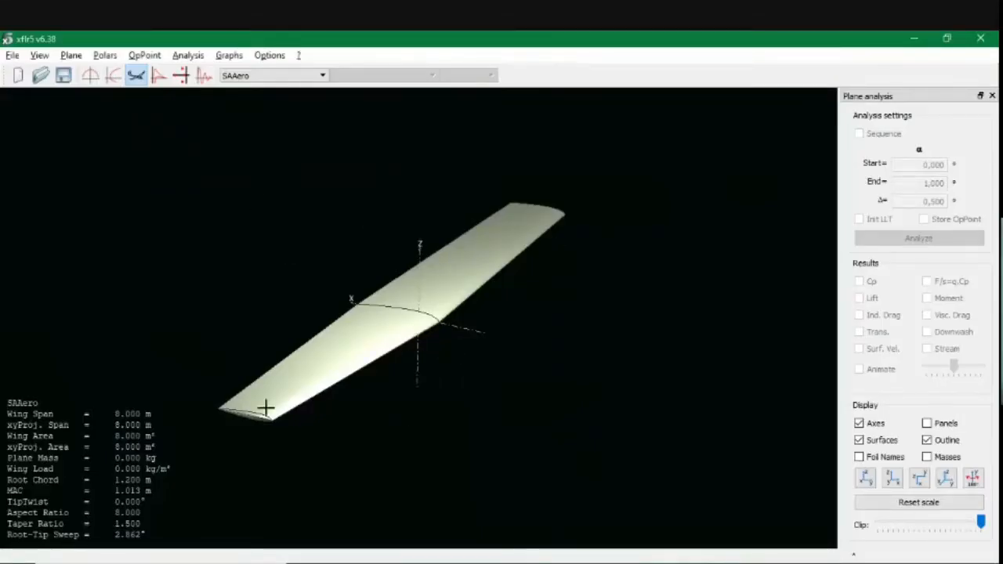
click(259, 76)
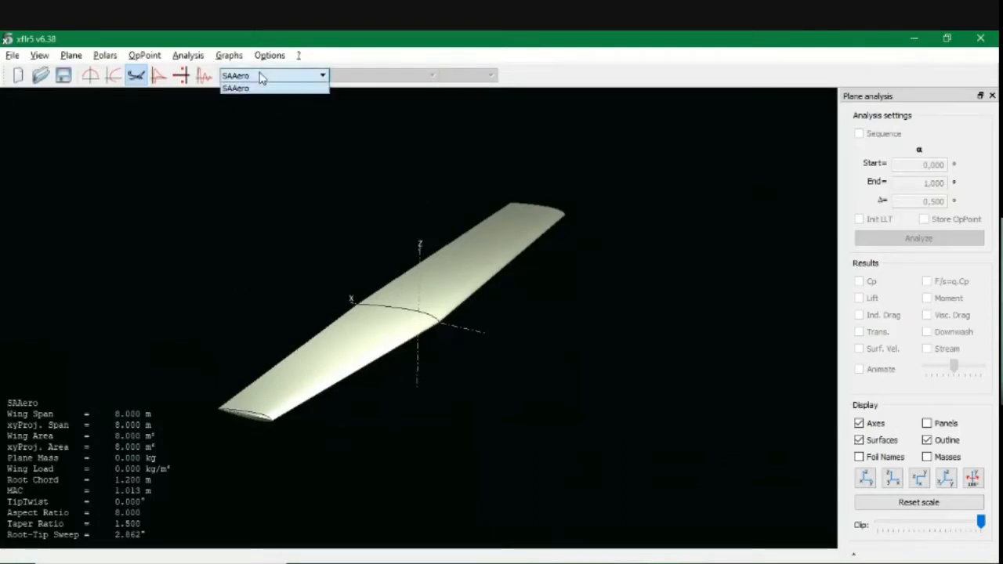
click(279, 88)
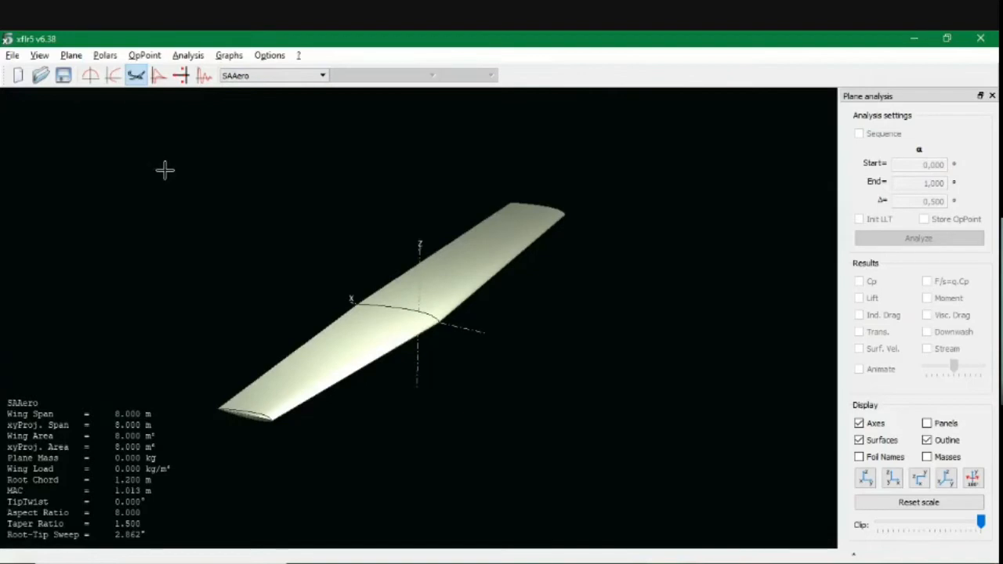
- Start defining another new plane named SAAero, keeping the elevator enabled and excluding the fin
click(71, 56)
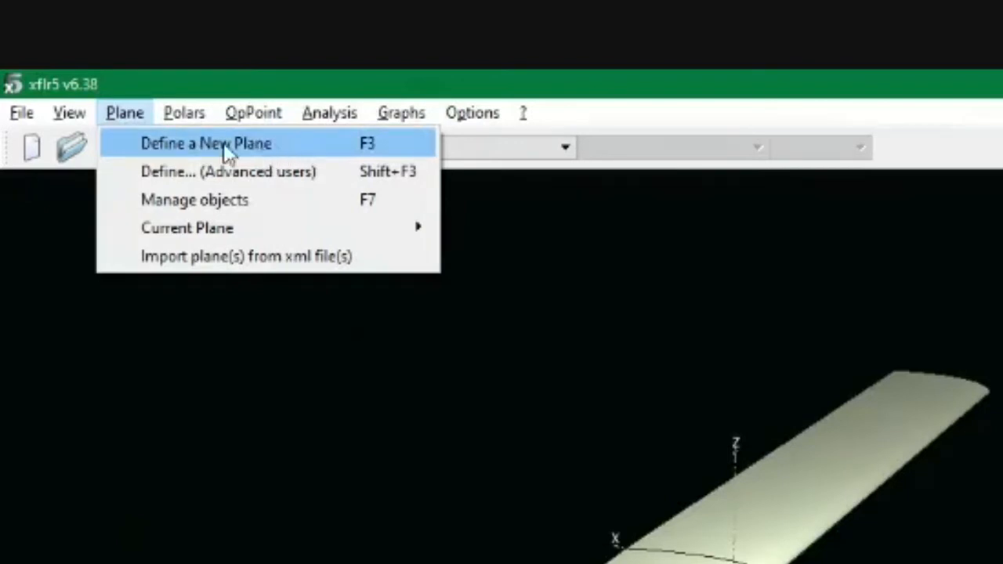
click(269, 143)
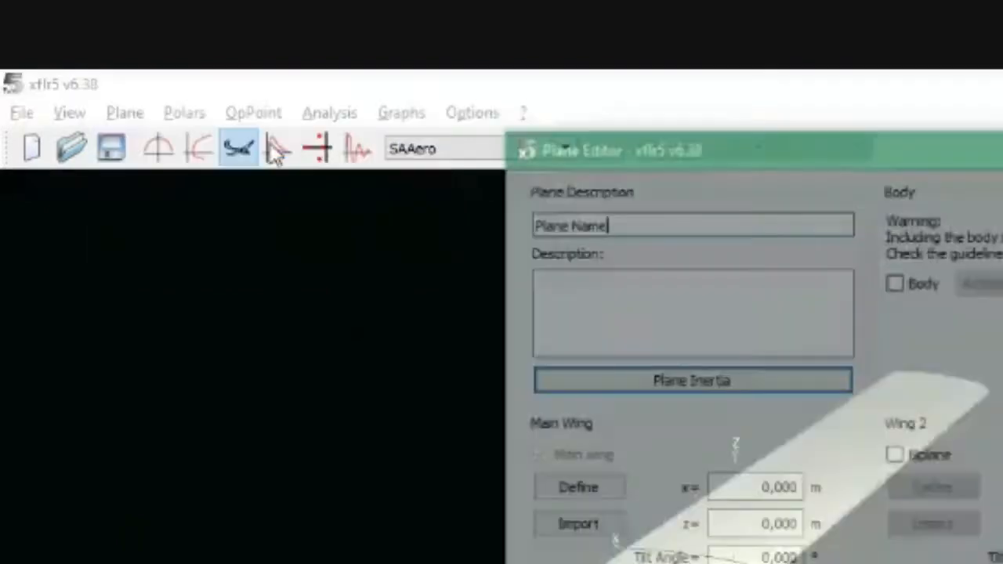
drag(349, 116, 297, 118)
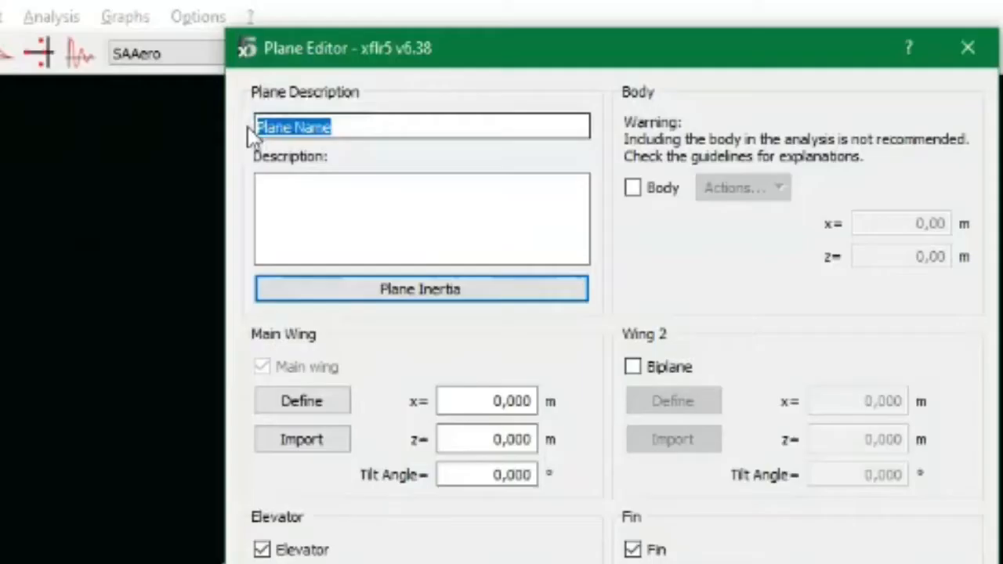
text(SAAero)
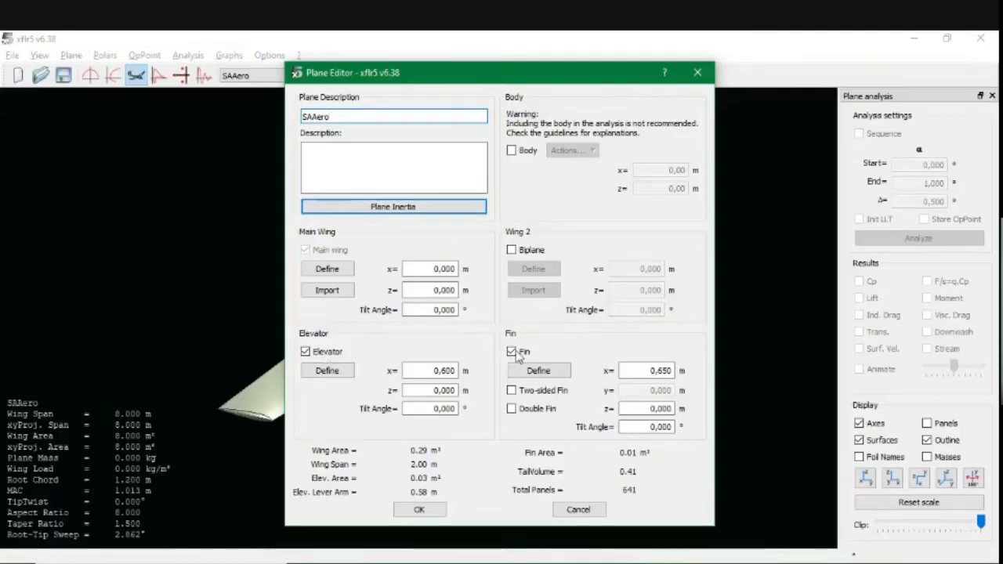
click(513, 353)
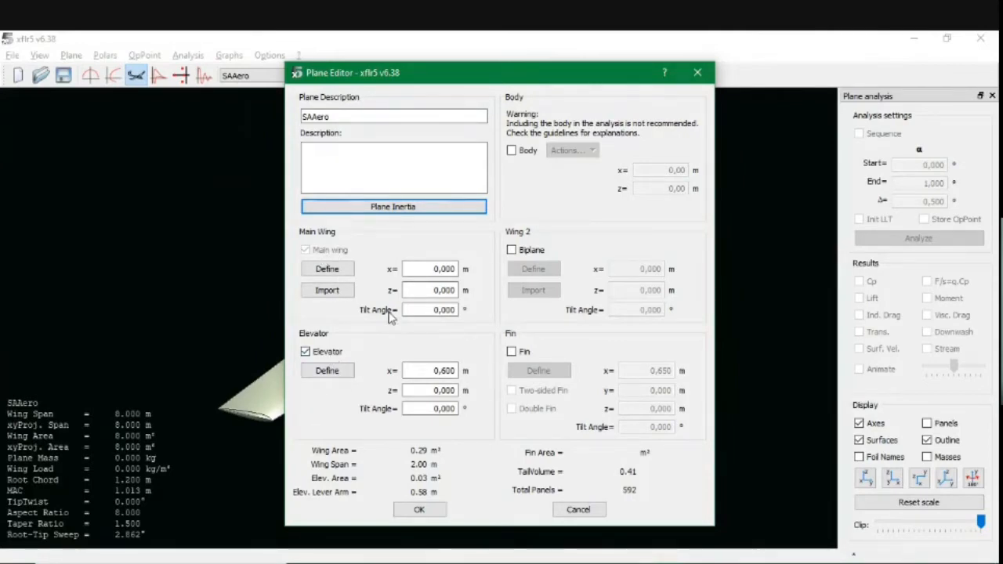
- Define and save the main wing with 1.2 m root and 0.8 m tip chords, -0.3 m root offset, NACA 23012 foils and 15 by 15 panels
click(342, 268)
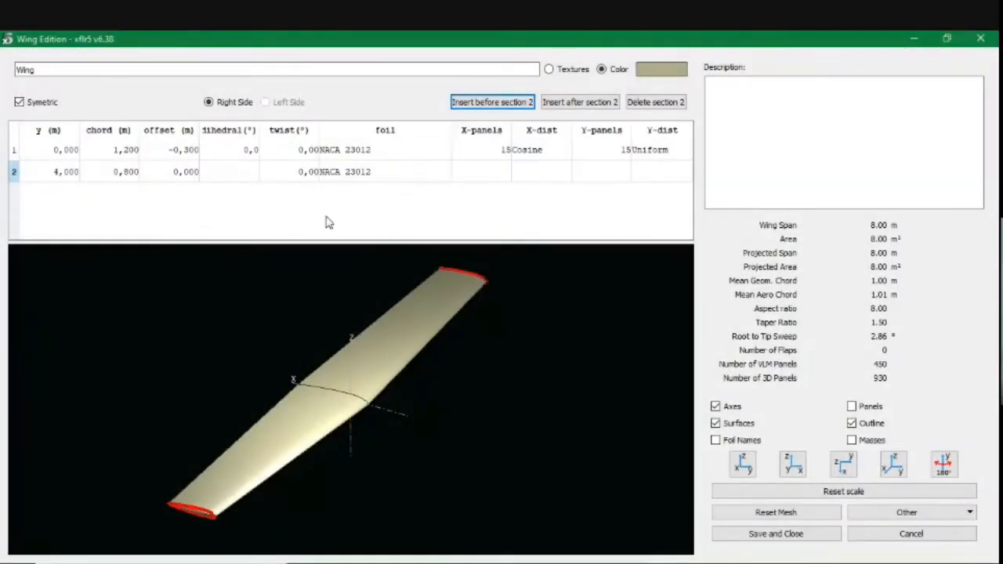
click(717, 533)
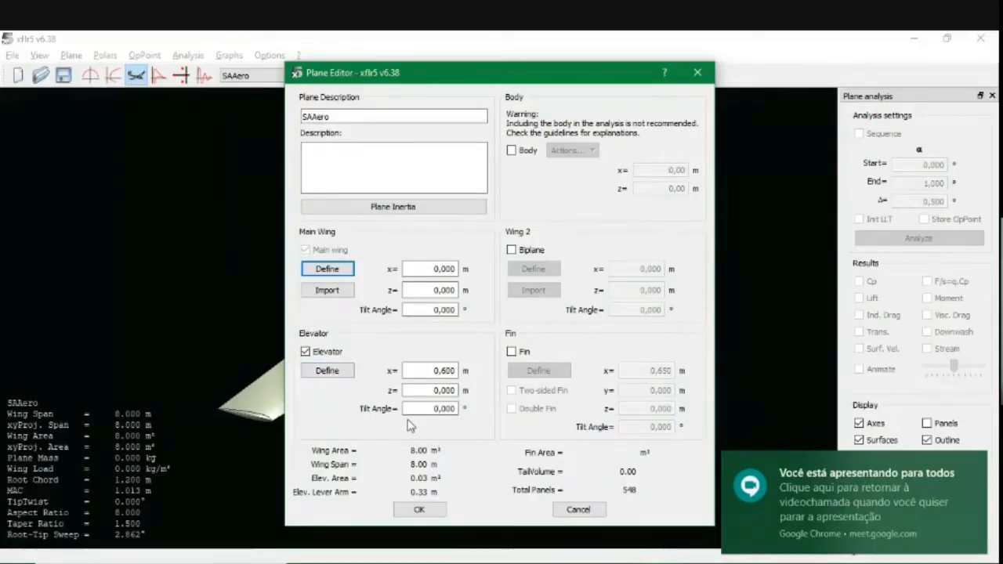
- Open the elevator definition and set the y position of section 2 to 1 m
click(345, 372)
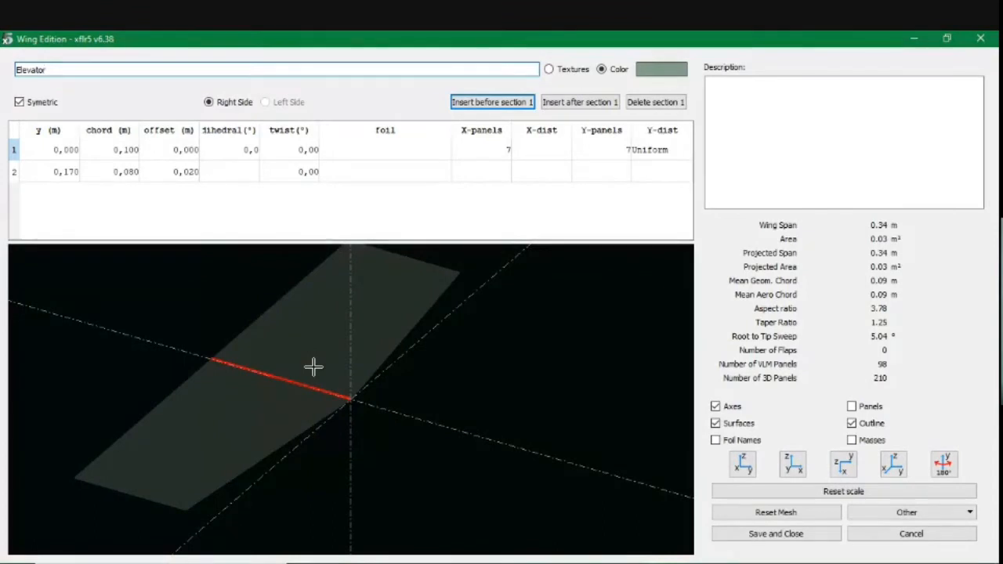
double_click(55, 154)
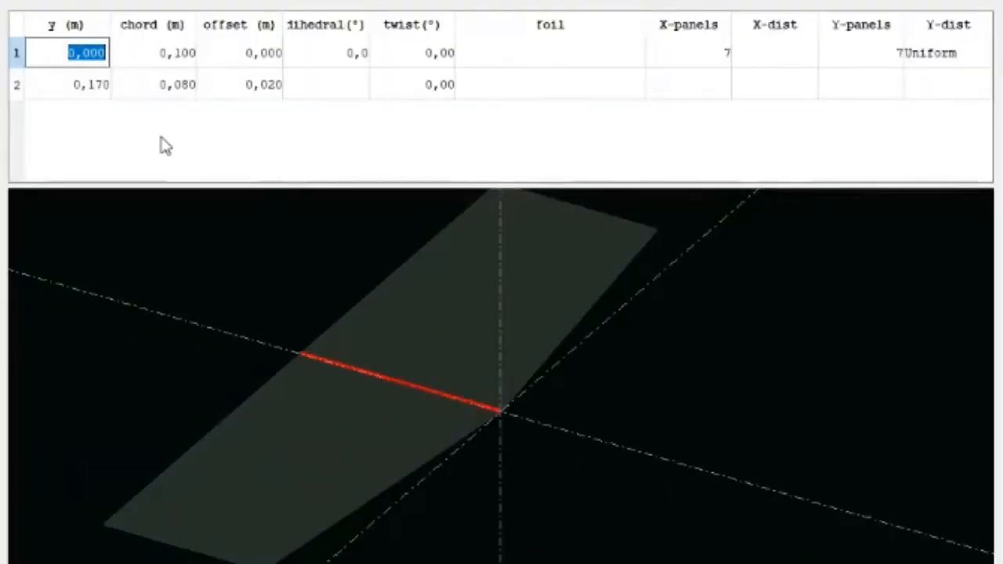
key(Down)
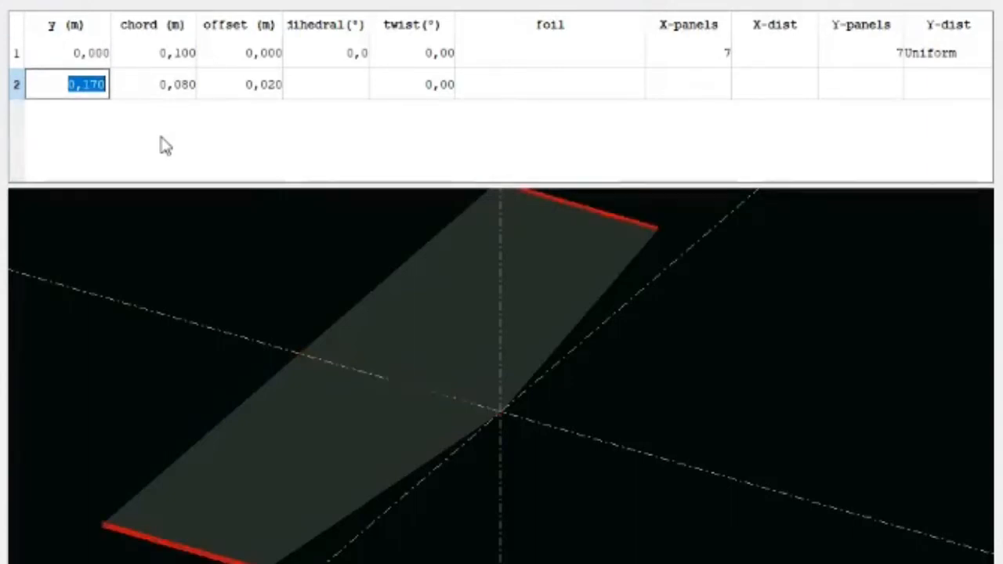
text(1)
key(Tab)
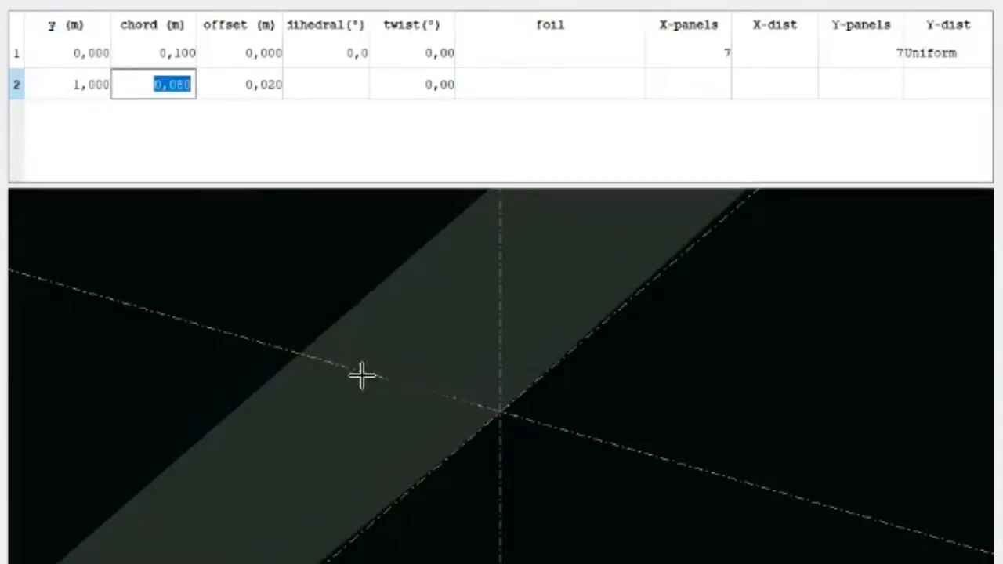
- Set the chord of both elevator sections to 0.4 m
scroll(363, 374, down, 5)
key(Up)
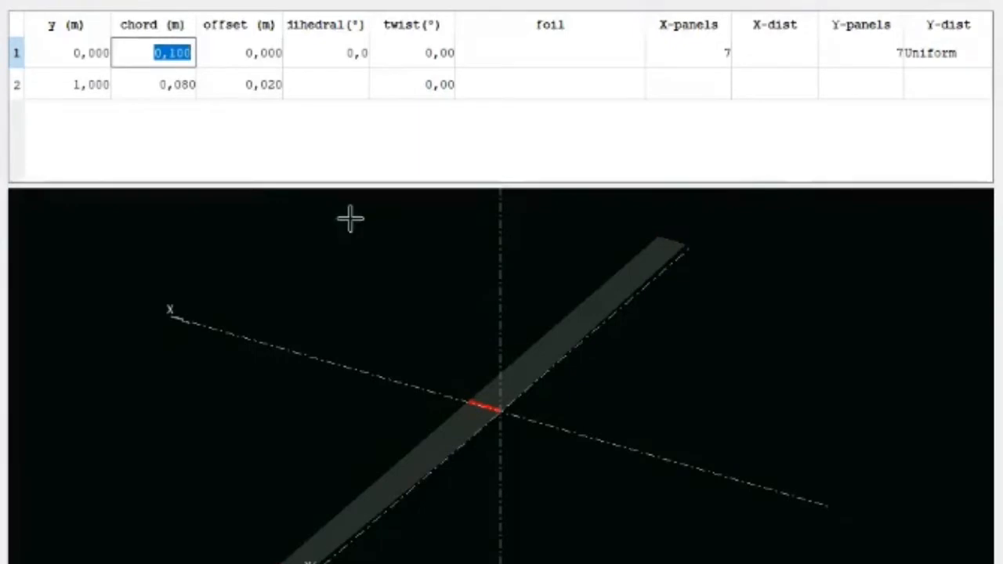
text(0,4)
key(Down)
text(0,4)
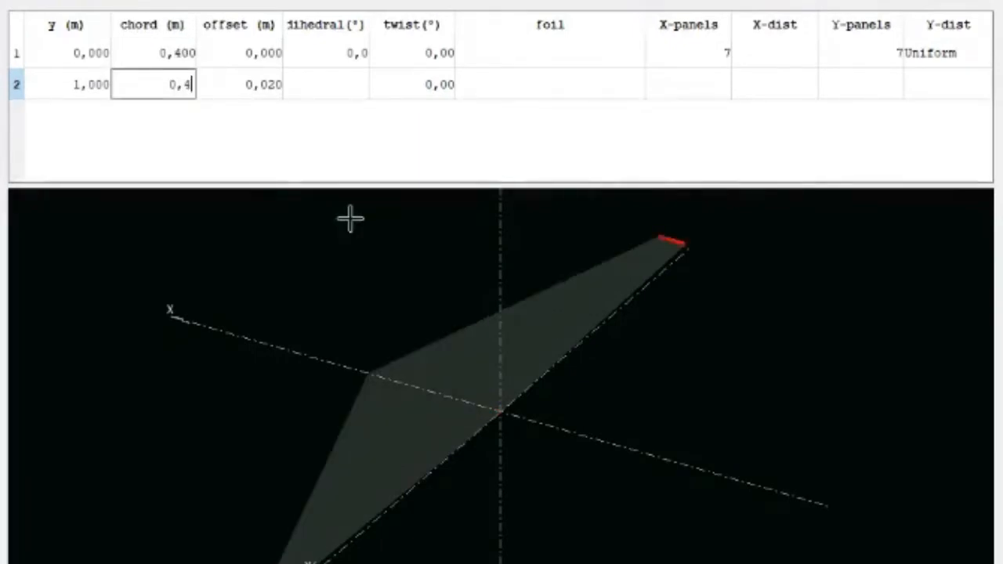
key(Up)
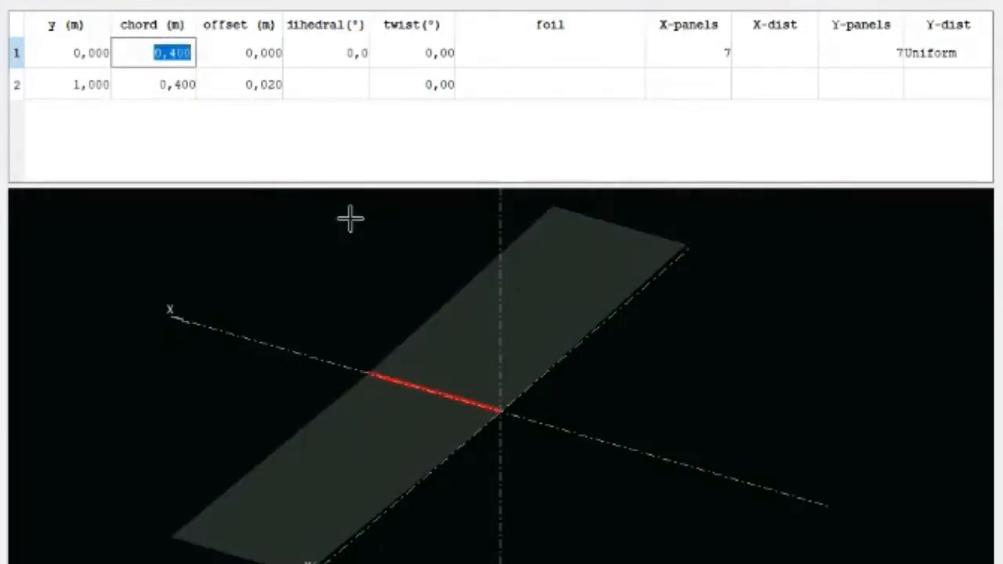
- Set the offset of elevator section 2 to 0 m
key(Left)
key(Right)
key(Right)
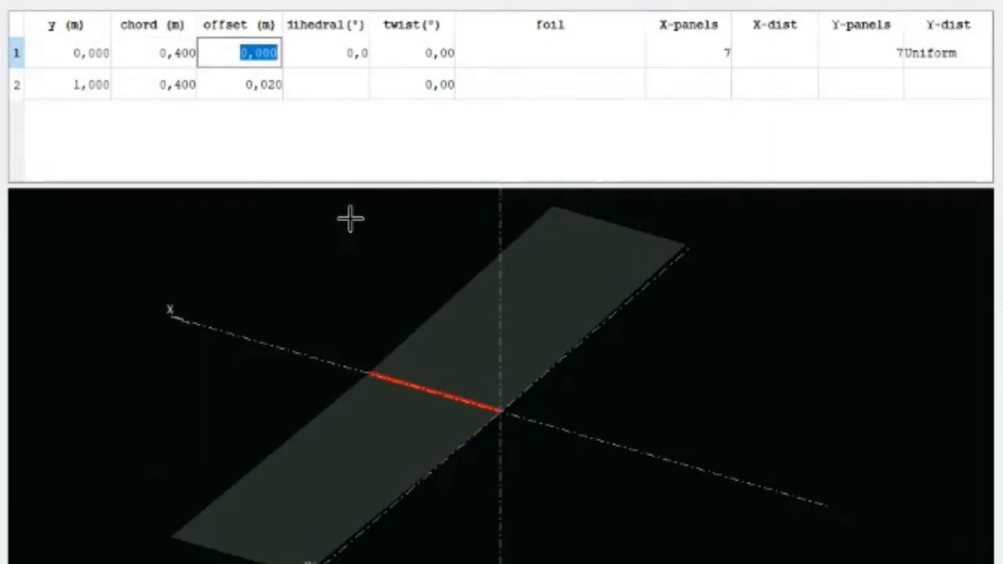
key(Down)
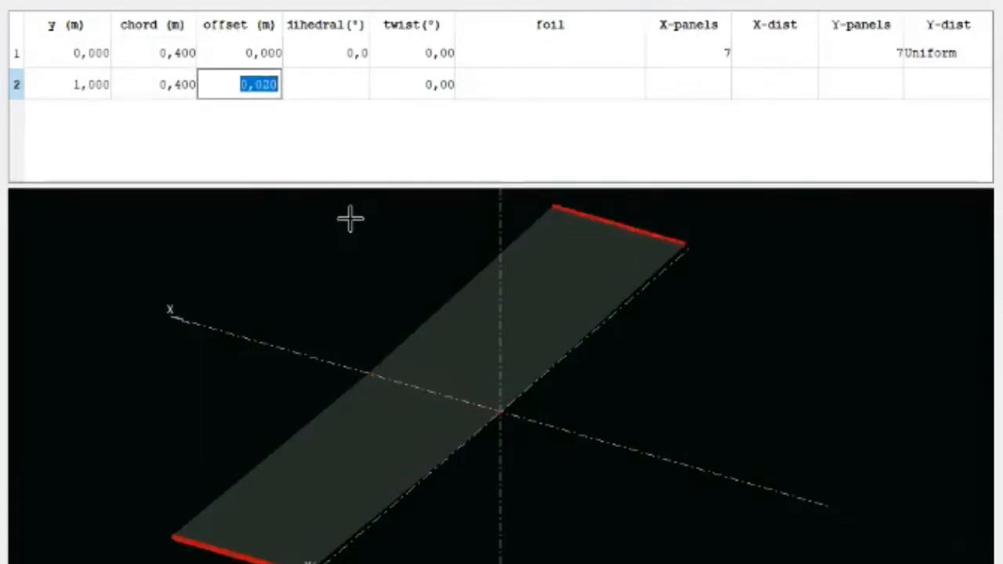
text(0)
key(Up)
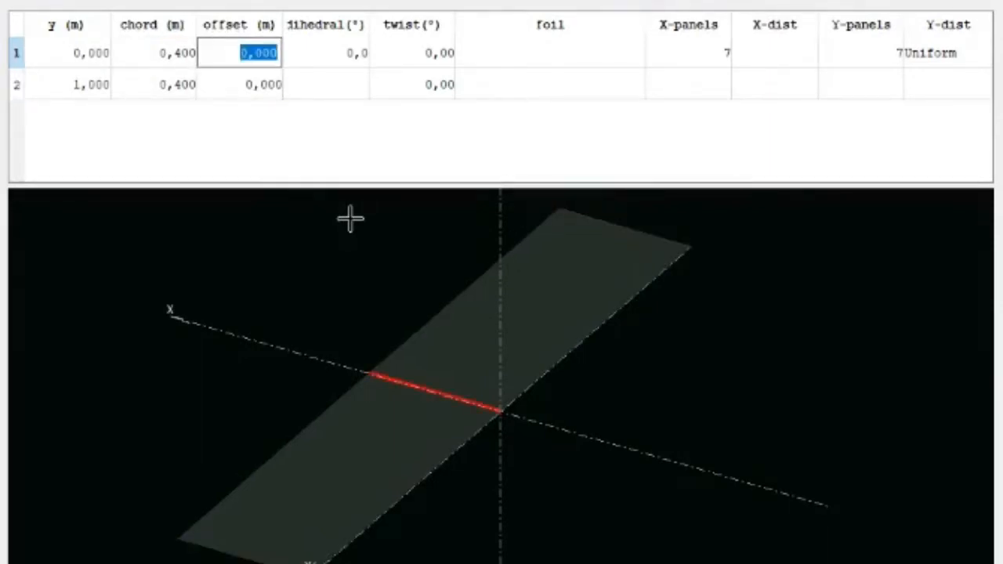
- Set the offset of both elevator sections to -0.1 m
text(-0,1)
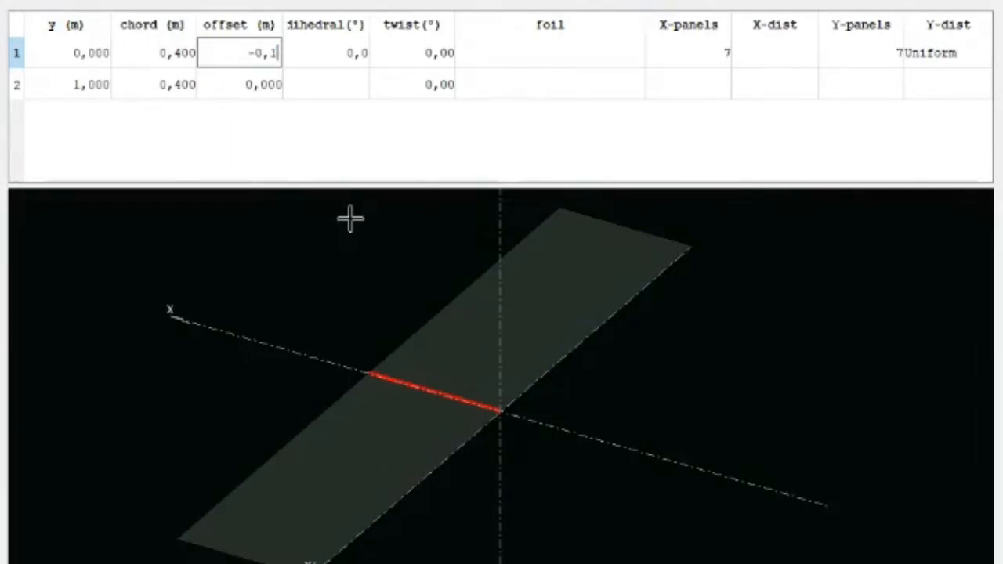
key(Down)
text(-0,1)
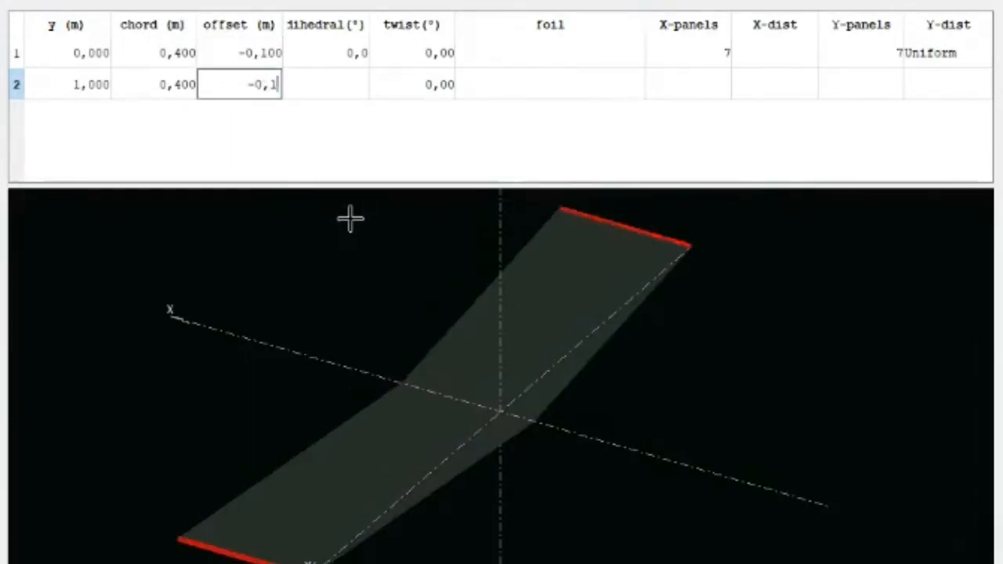
key(Up)
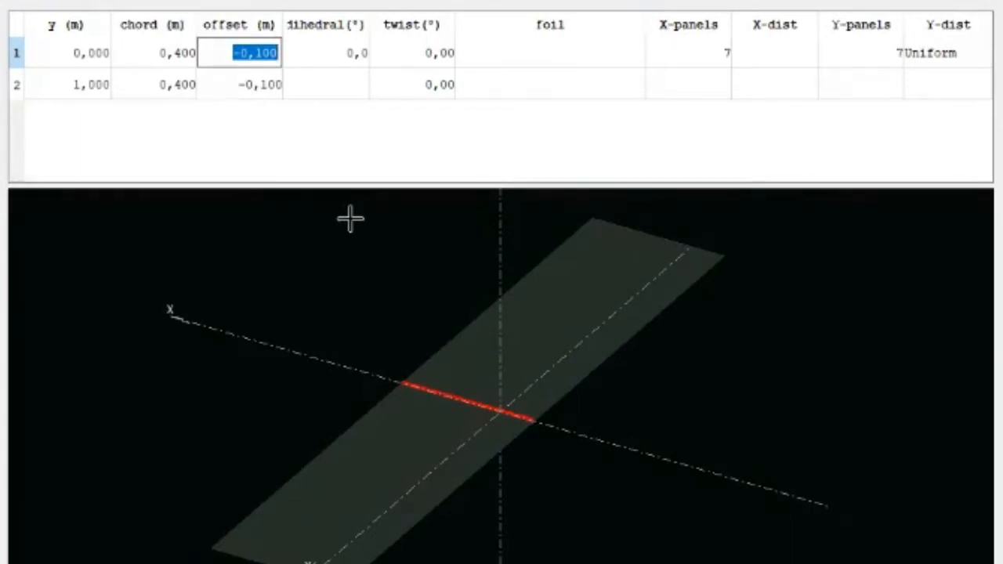
- Assign the NACA 0012 foil to both elevator sections and check their twist and foil entries
key(Down)
key(Up)
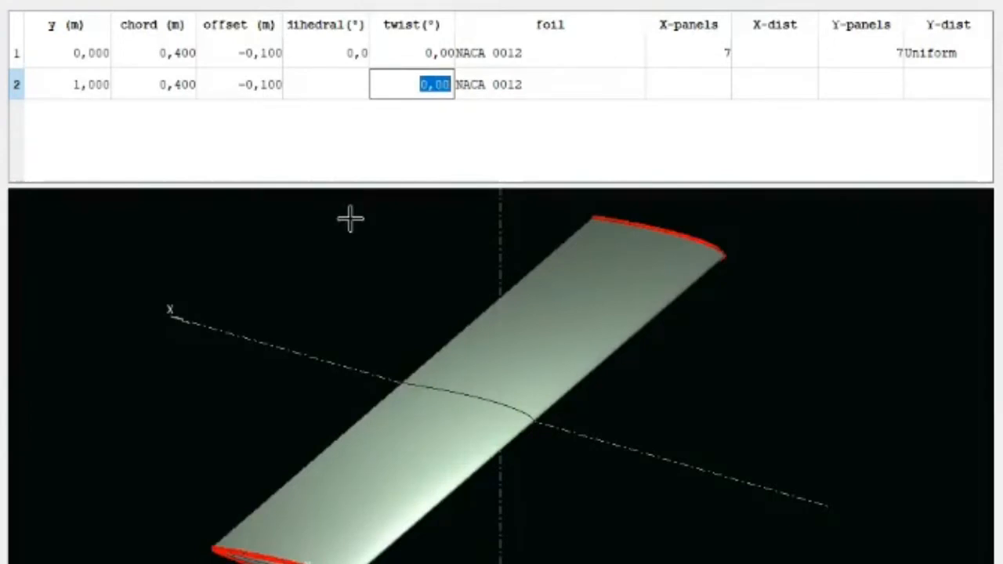
key(Tab)
key(shift+Tab)
key(Up)
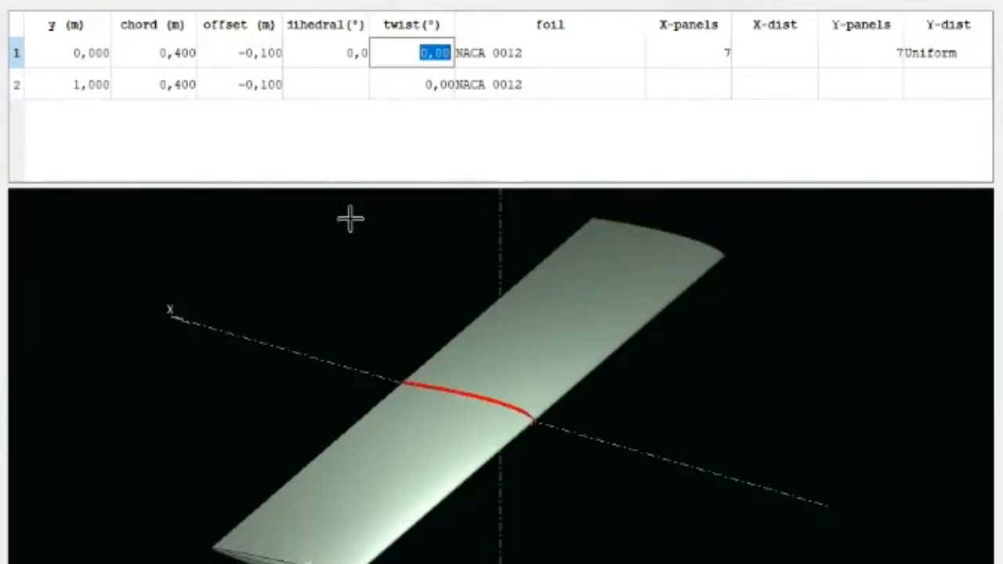
key(Tab)
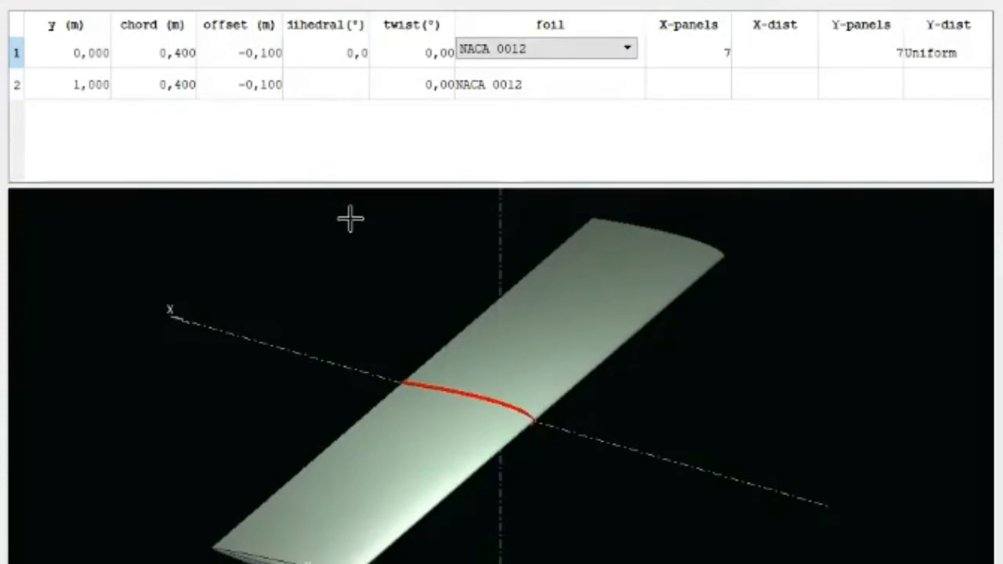
- Mesh the elevator with 15 X-panels in Cosine distribution and 15 Y-panels, and save the elevator definition
key(Tab)
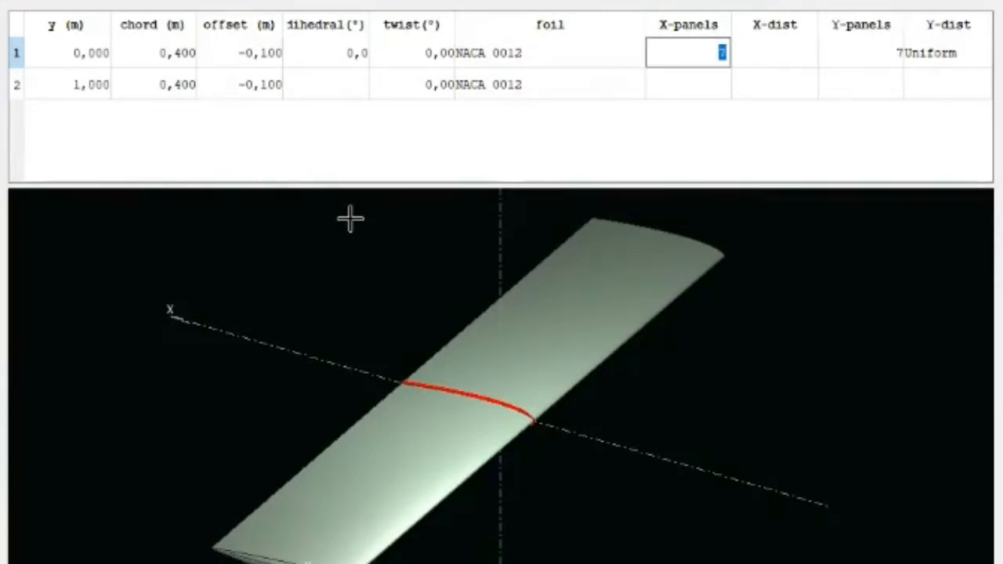
text(15)
key(Down)
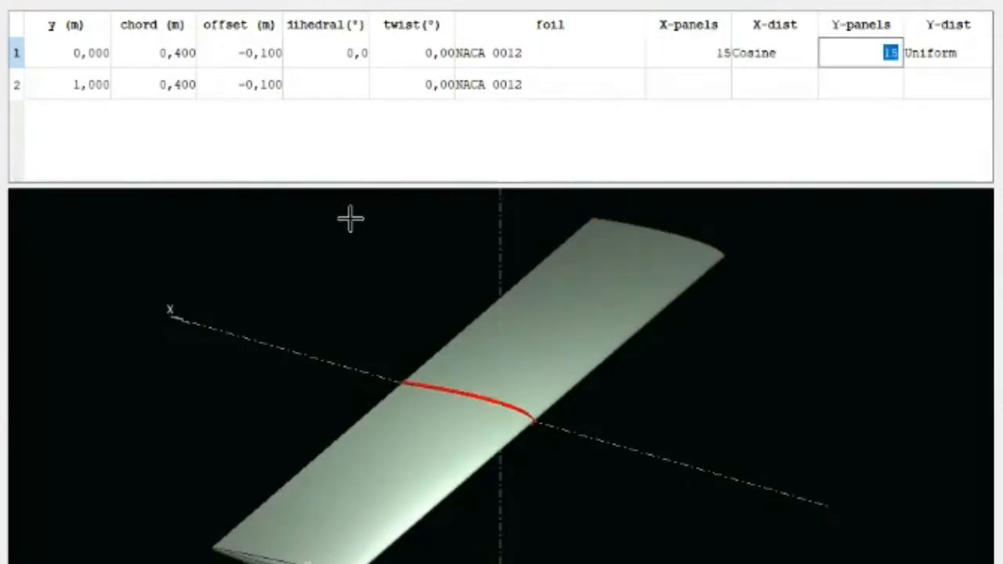
click(409, 139)
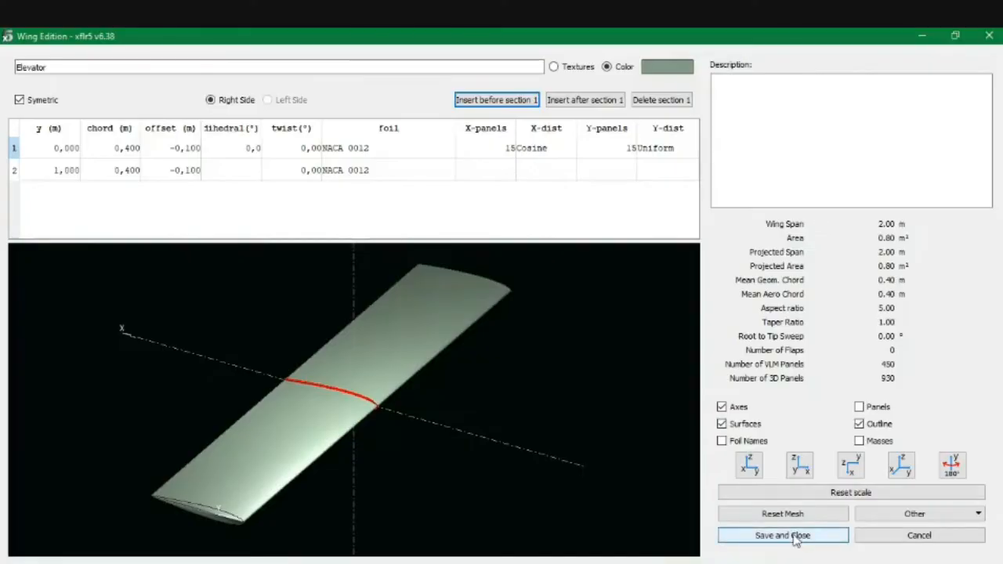
click(784, 536)
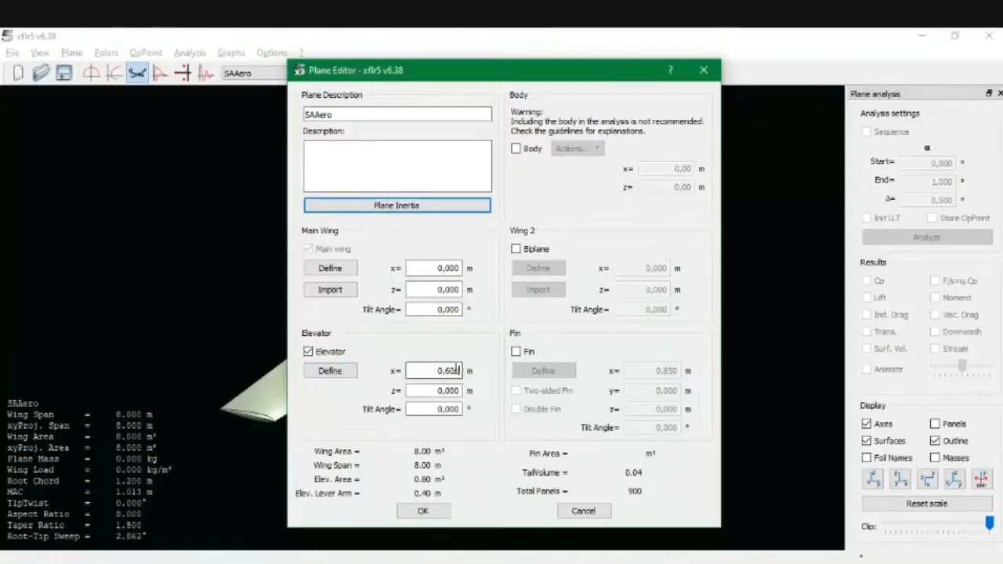
- Switch to the tail-sizing spreadsheet and review the Sh, Sw, CMA, Vh and Lht values for positioning the elevator
click(458, 371)
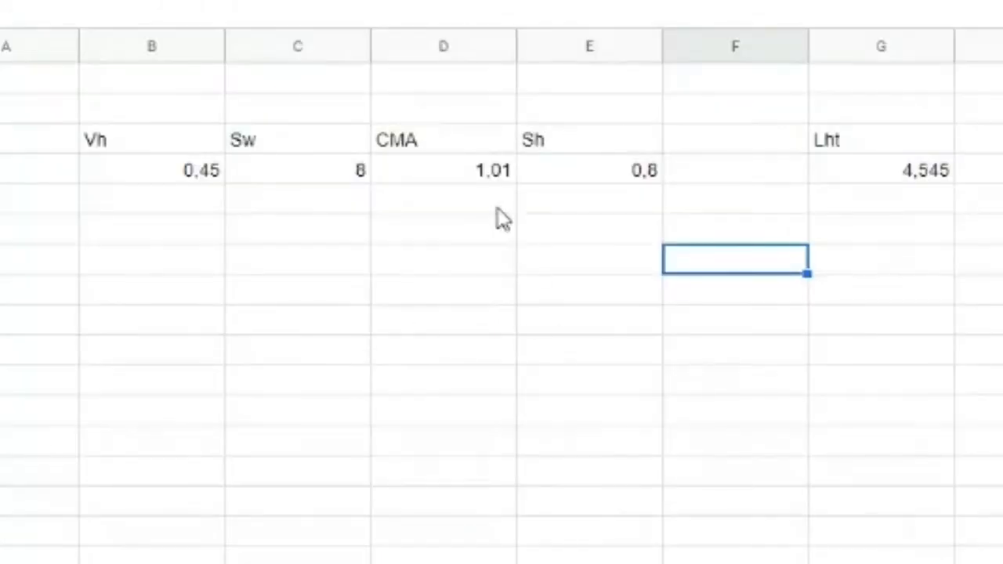
click(598, 170)
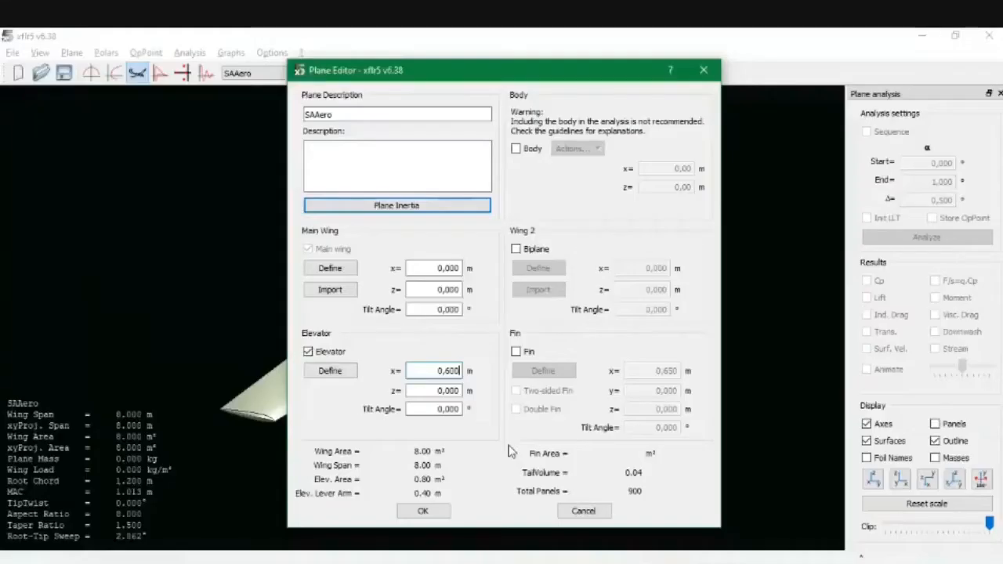
click(330, 372)
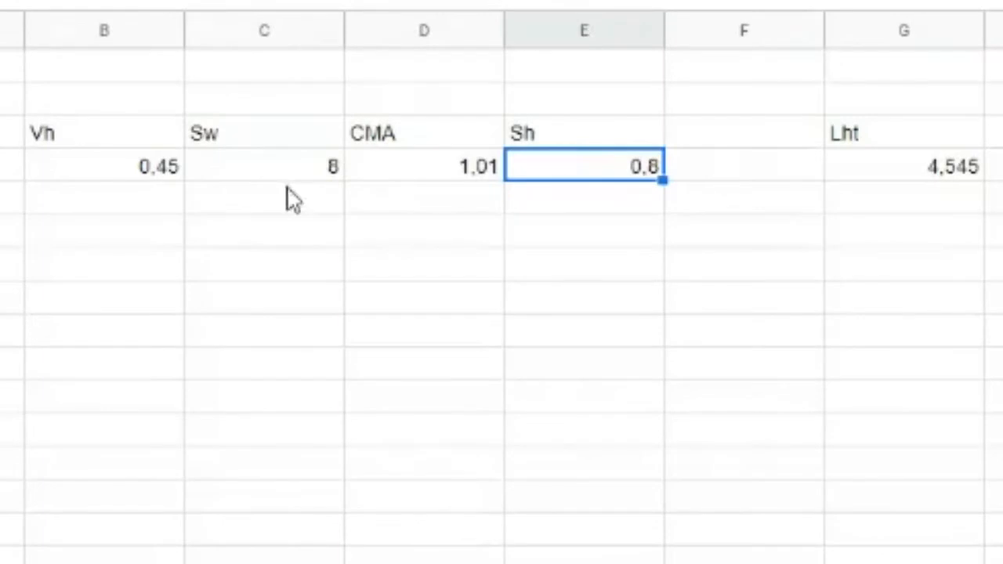
click(273, 179)
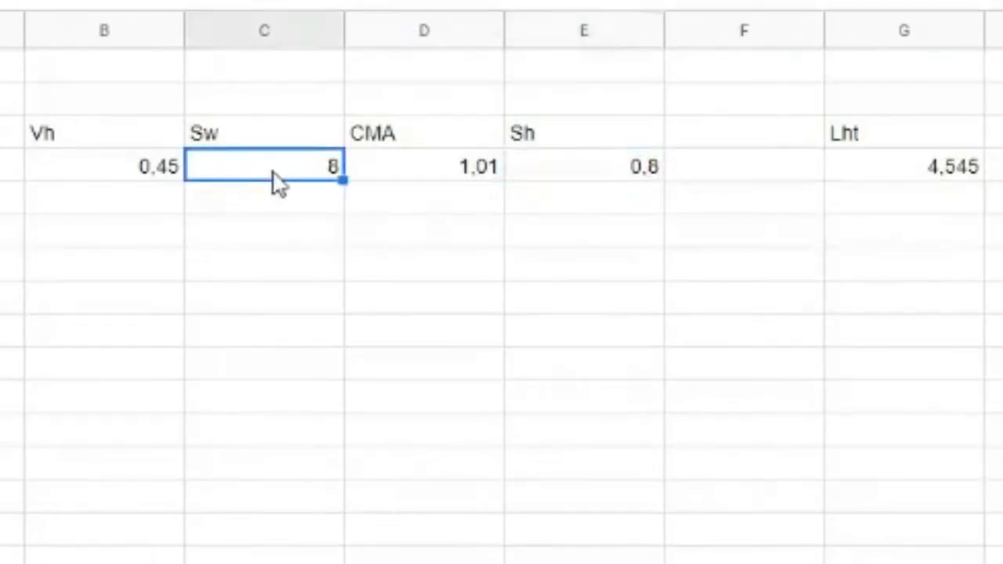
click(417, 170)
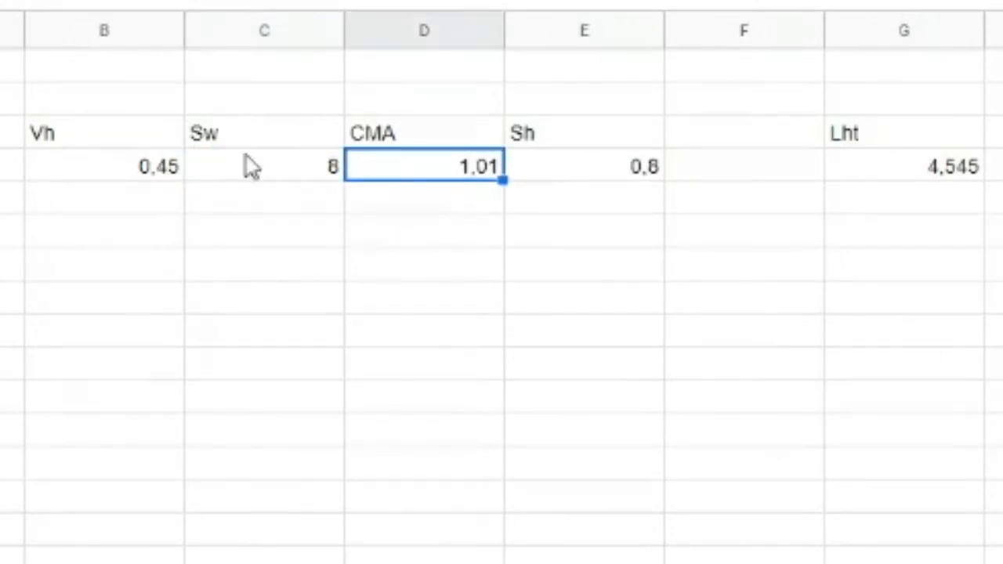
click(151, 180)
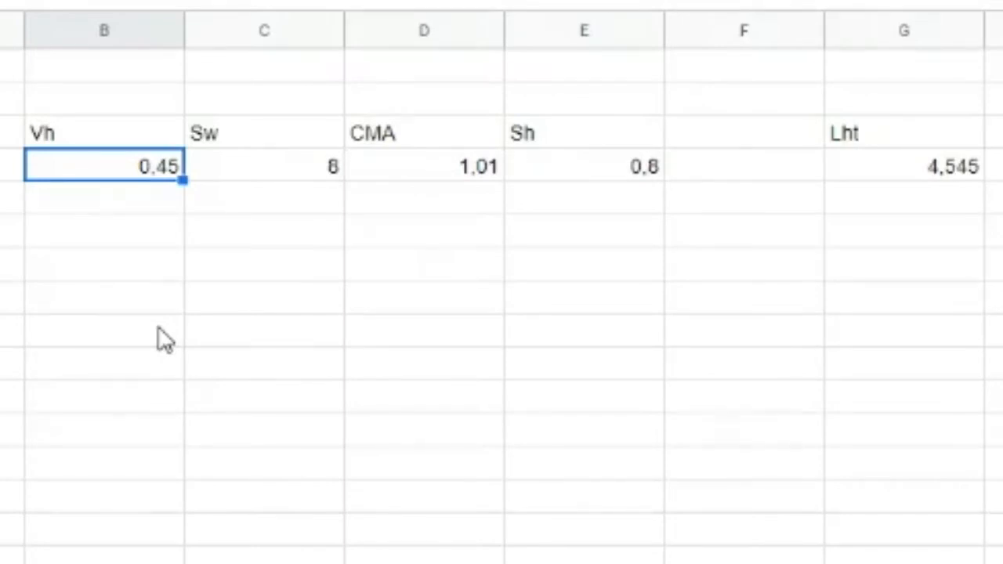
click(880, 165)
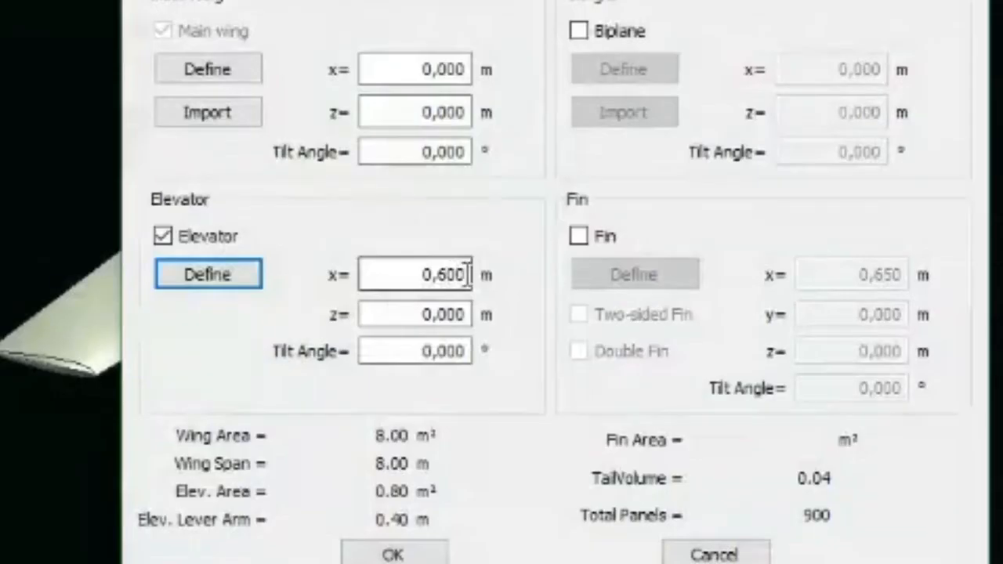
- Return to the xflr5 plane editor, set the elevator's x position to 4.545 m and accept the plane definition
drag(457, 369, 433, 372)
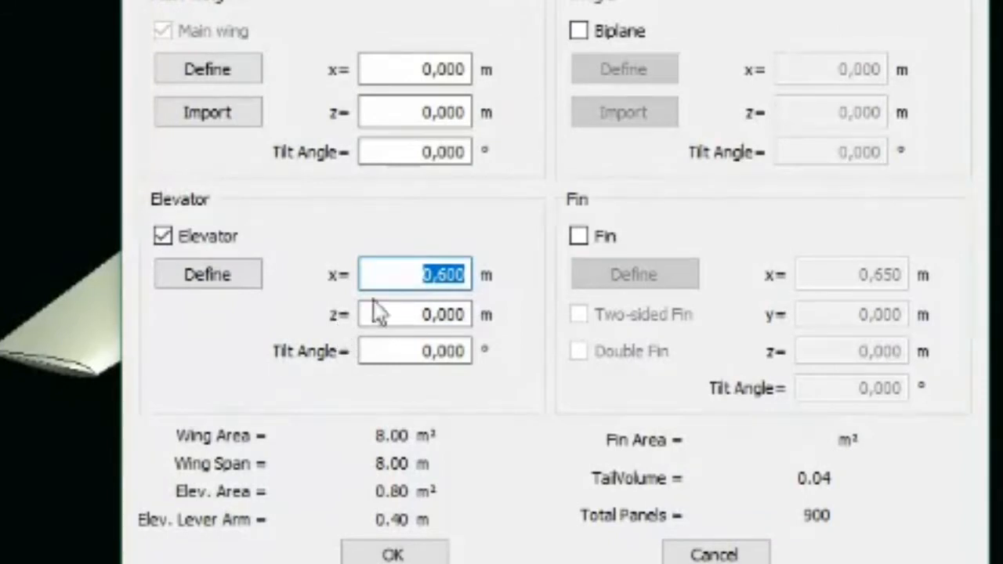
click(447, 276)
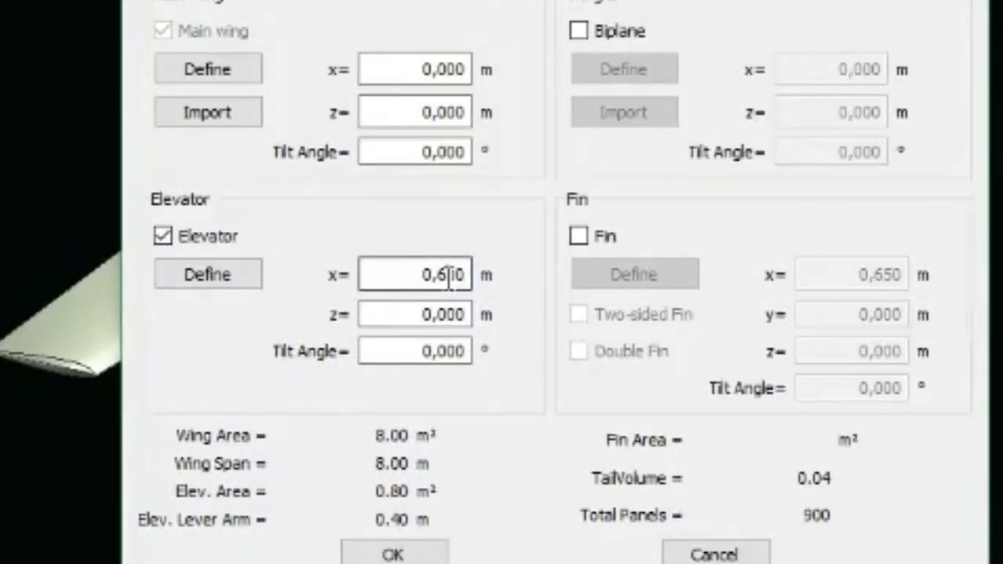
drag(464, 274, 392, 259)
text(4)
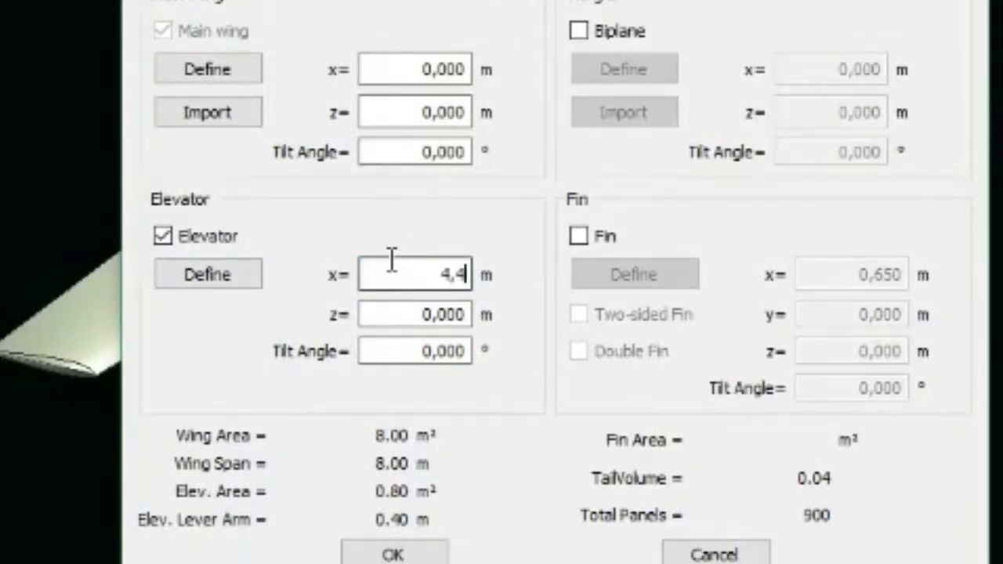
text(,545)
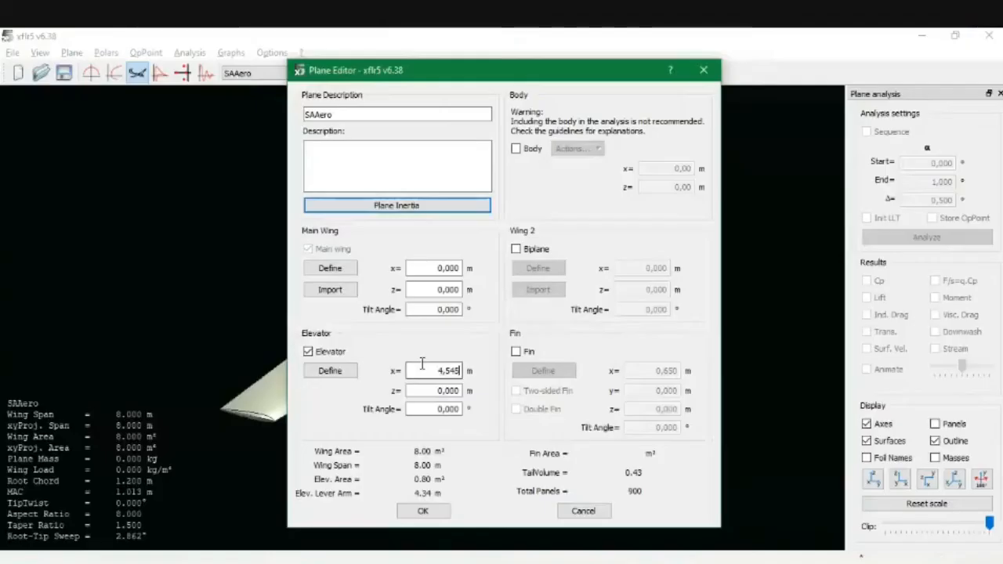
key(Return)
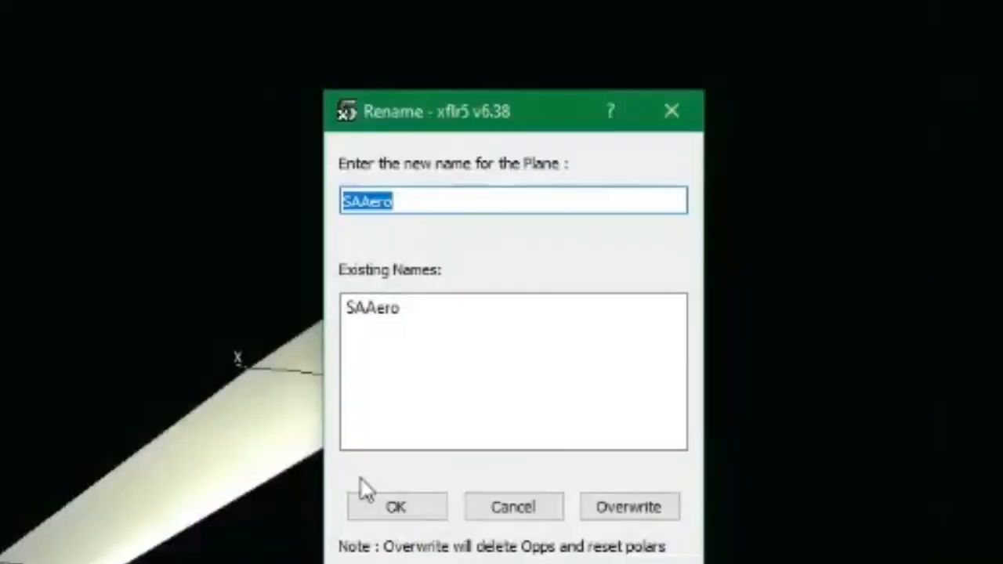
- Save the modified plane under the new name SAAero1 and make it the active plane
click(456, 214)
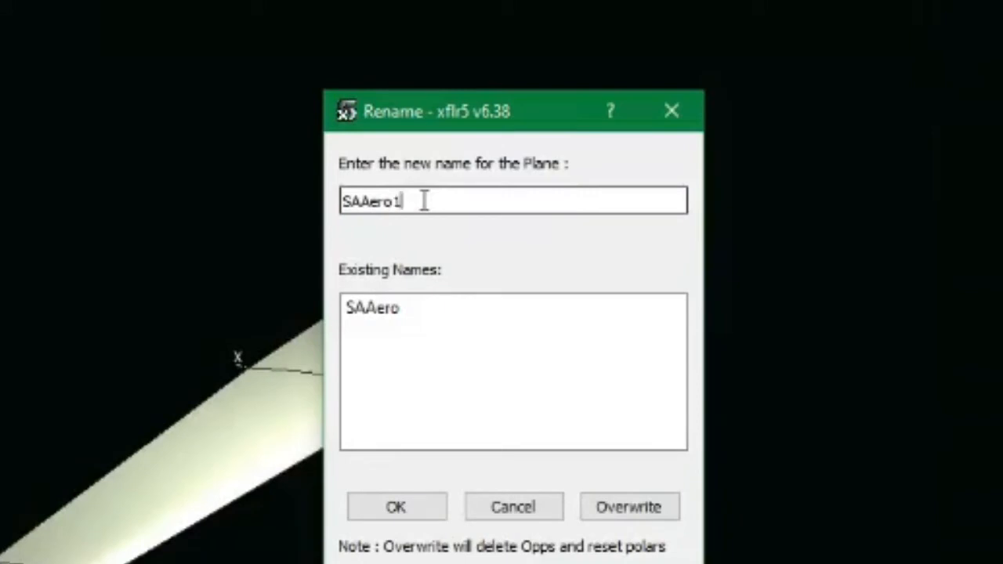
click(408, 508)
click(274, 73)
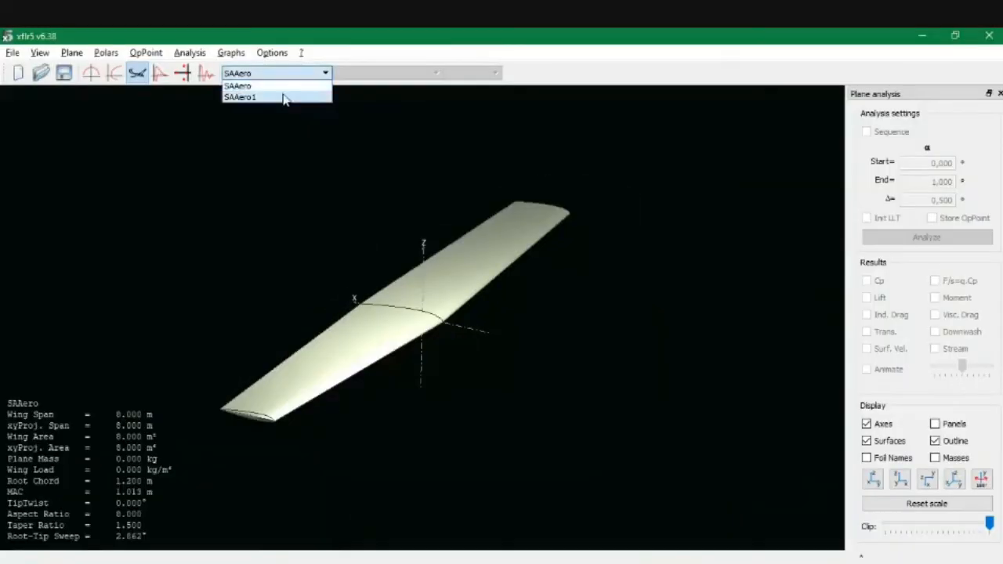
click(284, 98)
- Reopen the SAAero1 definition, set the elevator's z position to 0.5 m and accept the change
double_click(290, 162)
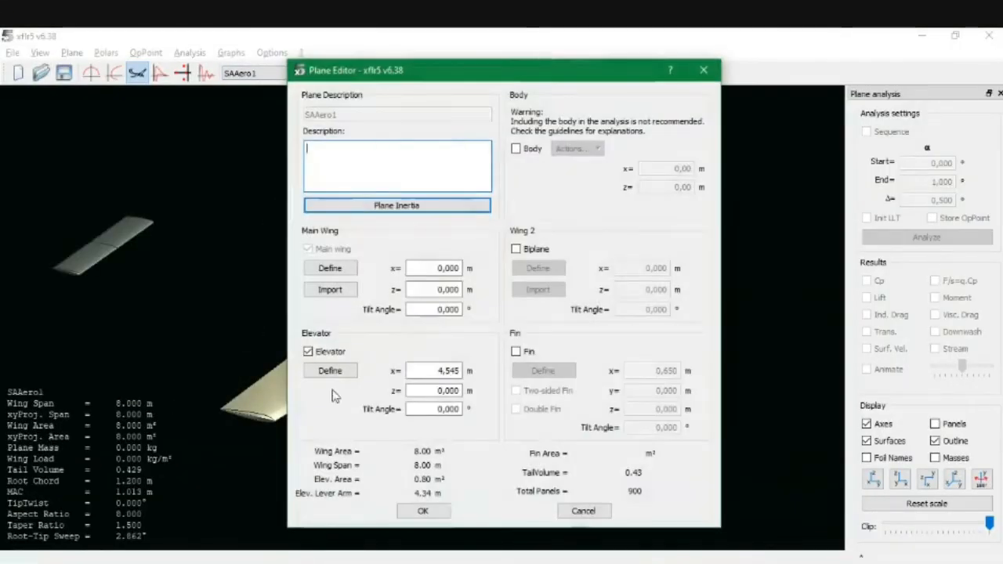
click(460, 390)
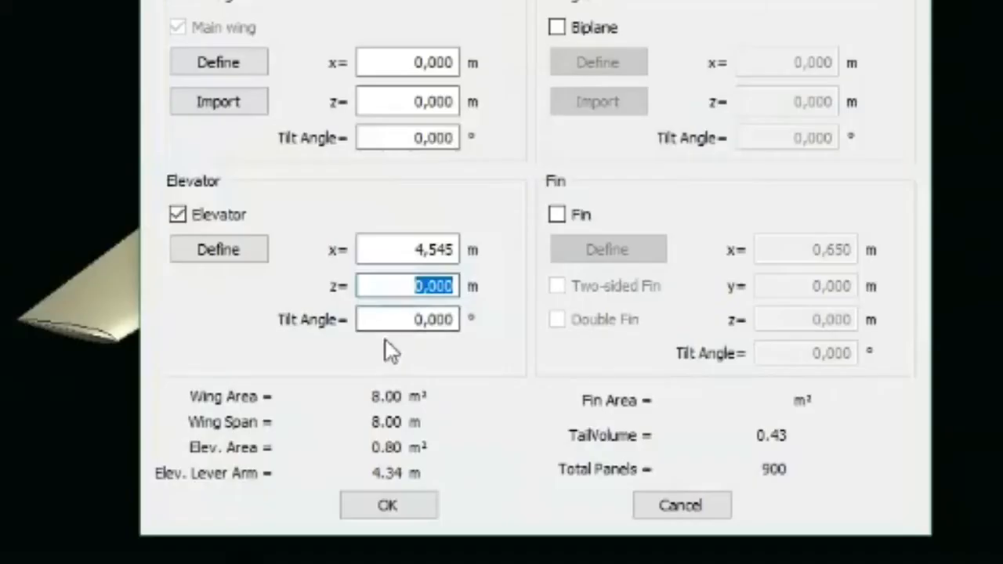
text(0,5)
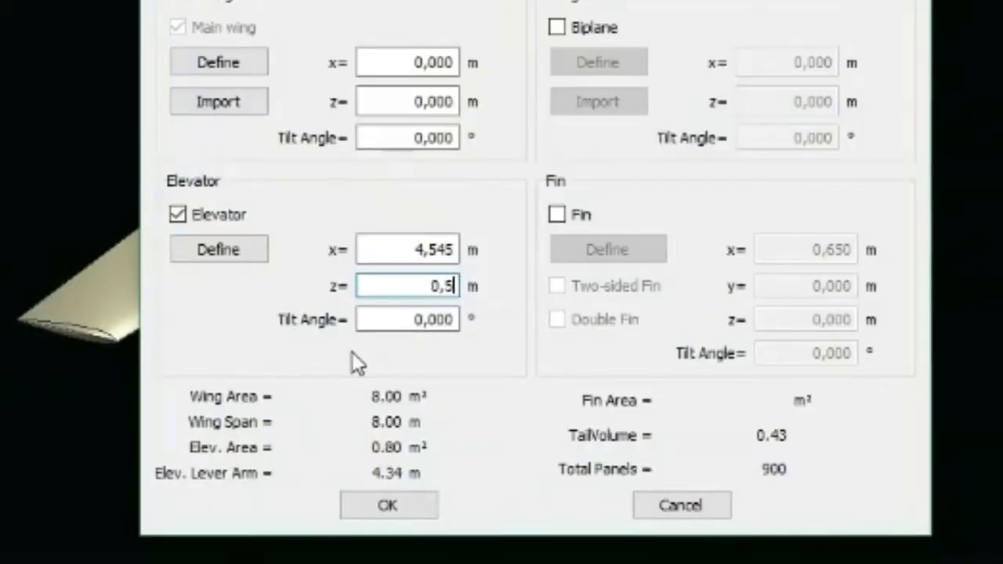
key(Tab)
drag(454, 319, 418, 320)
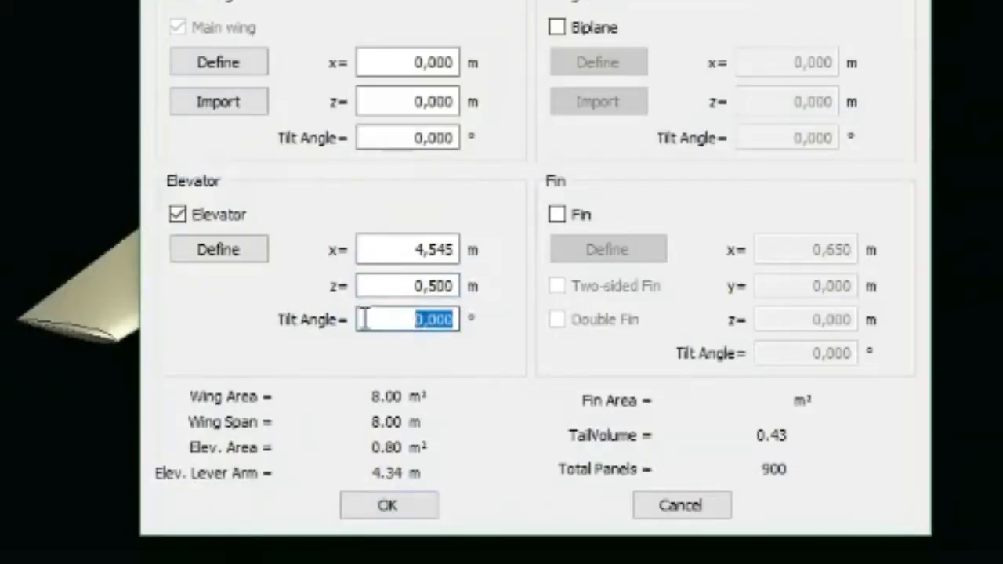
click(403, 508)
- Inspect SAAero1 from several angles to check the elevator's placement relative to the main wing
drag(465, 382, 543, 251)
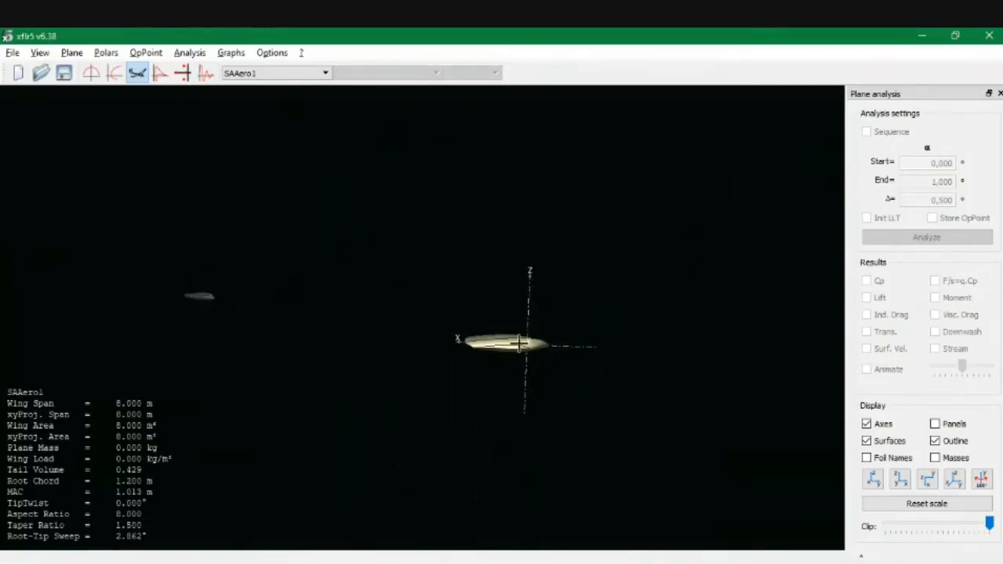
drag(520, 343, 424, 335)
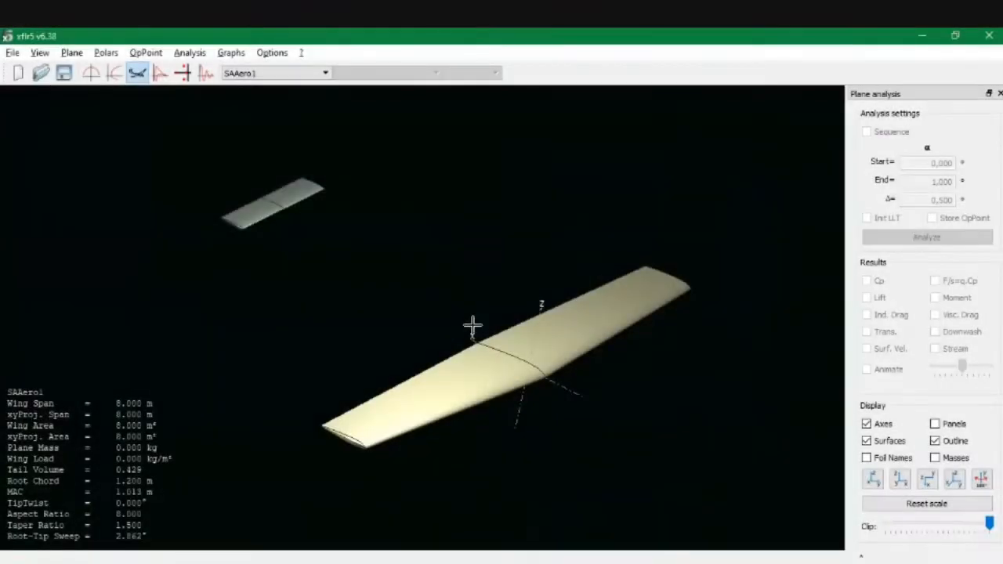
mouse_move(473, 327)
mouse_down()
mouse_move(457, 284)
mouse_move(463, 258)
mouse_move(463, 313)
mouse_up()
drag(569, 345, 501, 310)
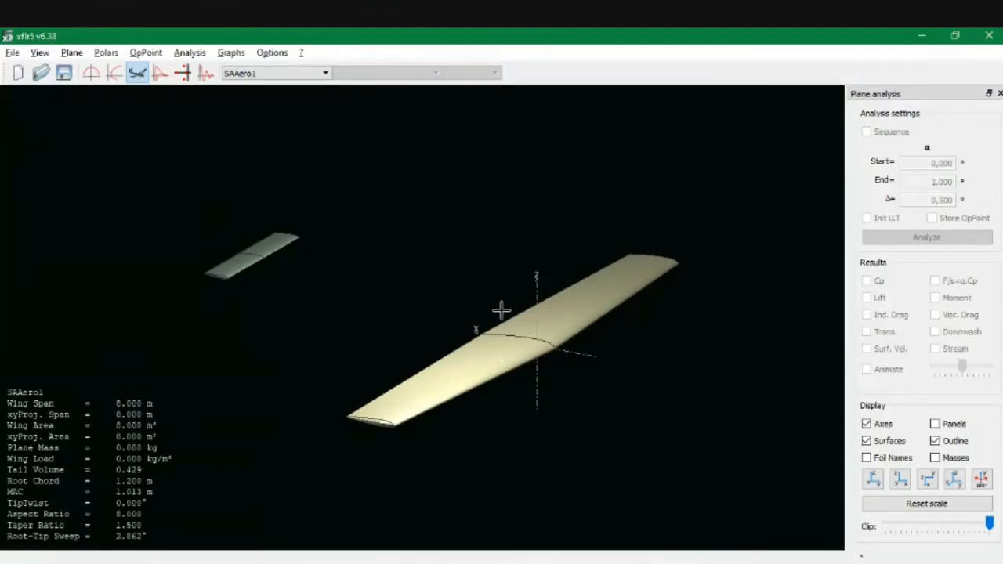
drag(537, 310, 469, 442)
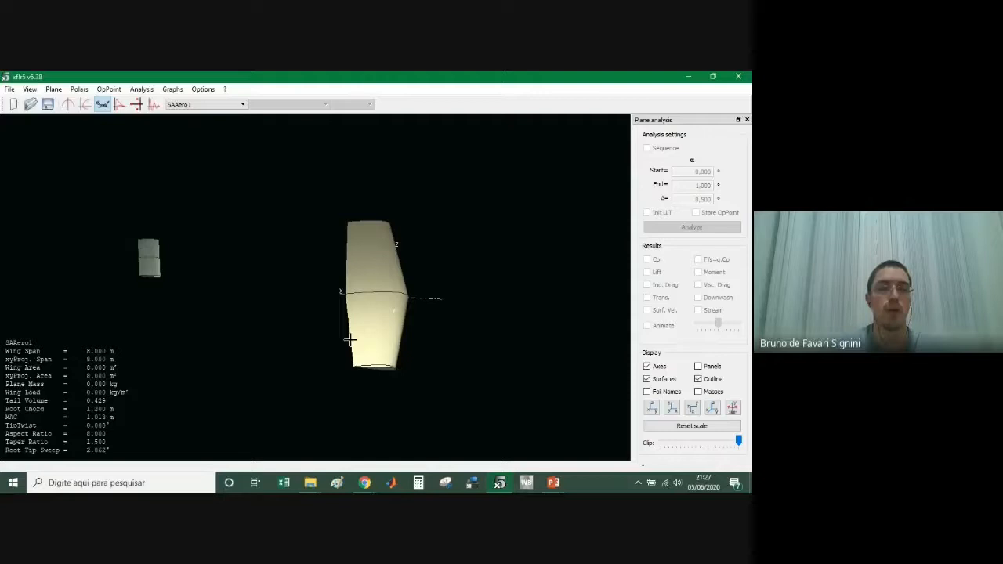
drag(568, 486, 337, 221)
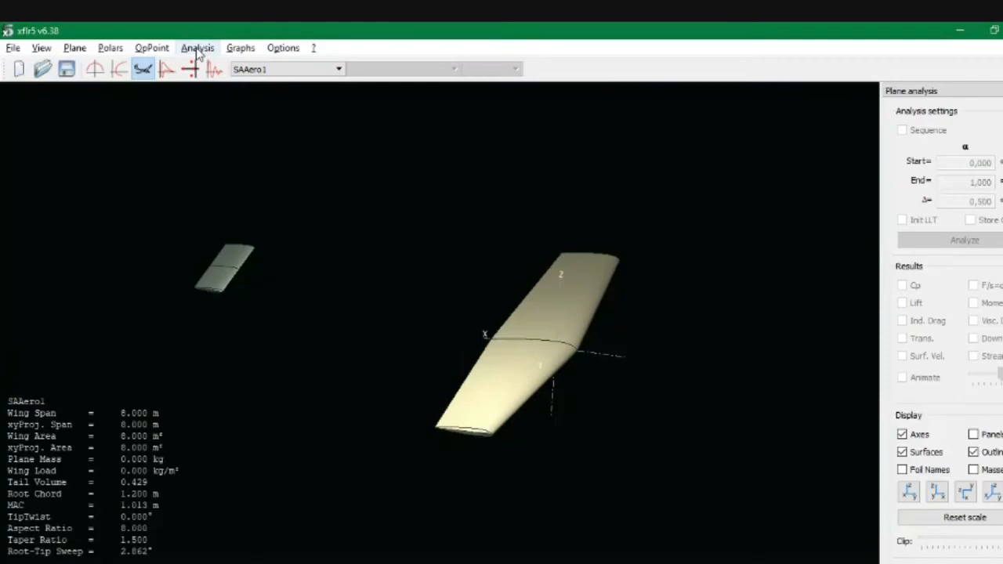
- Start defining an analysis for SAAero1, compare the polar types and select Type 1 (Fixed Speed)
click(198, 49)
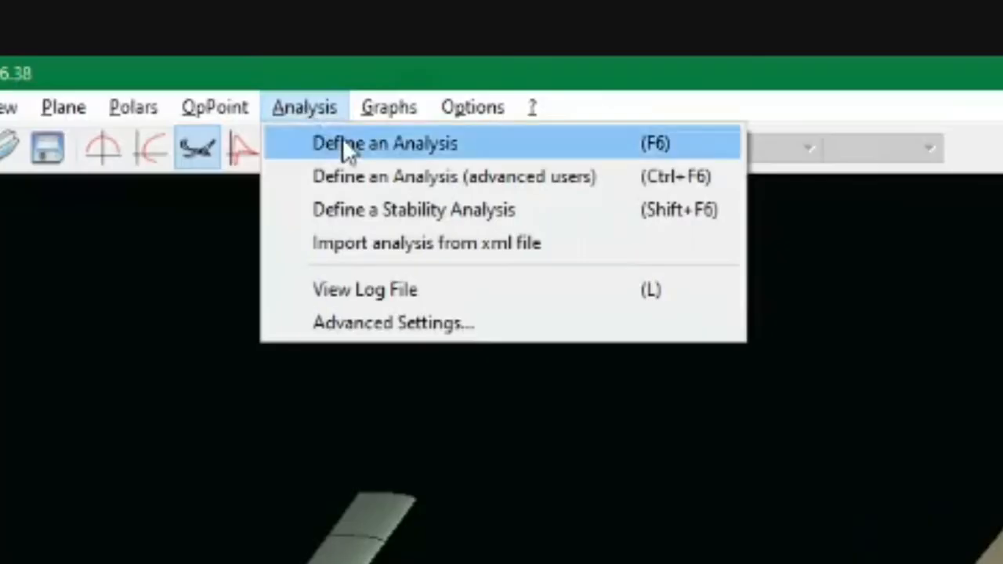
click(344, 143)
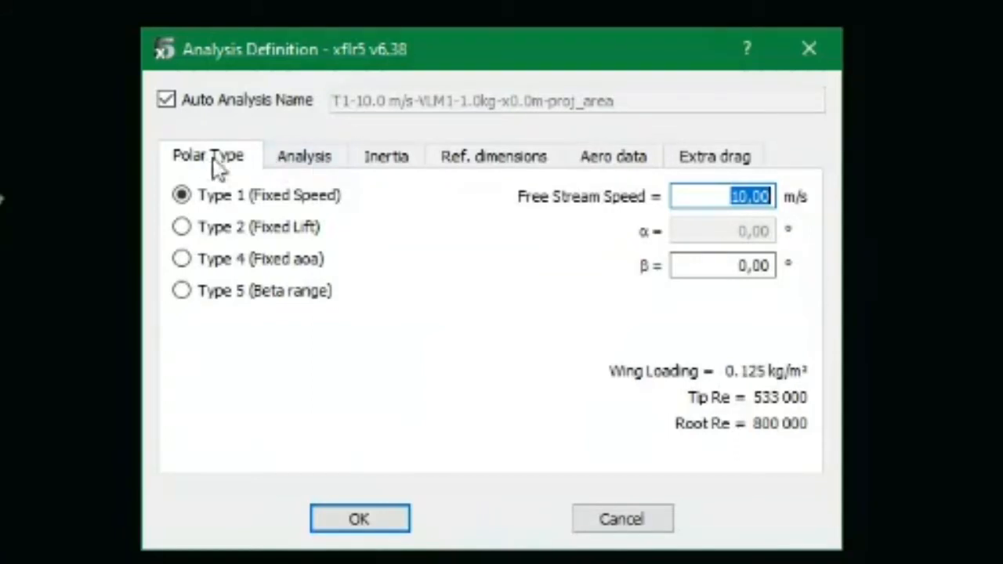
click(207, 231)
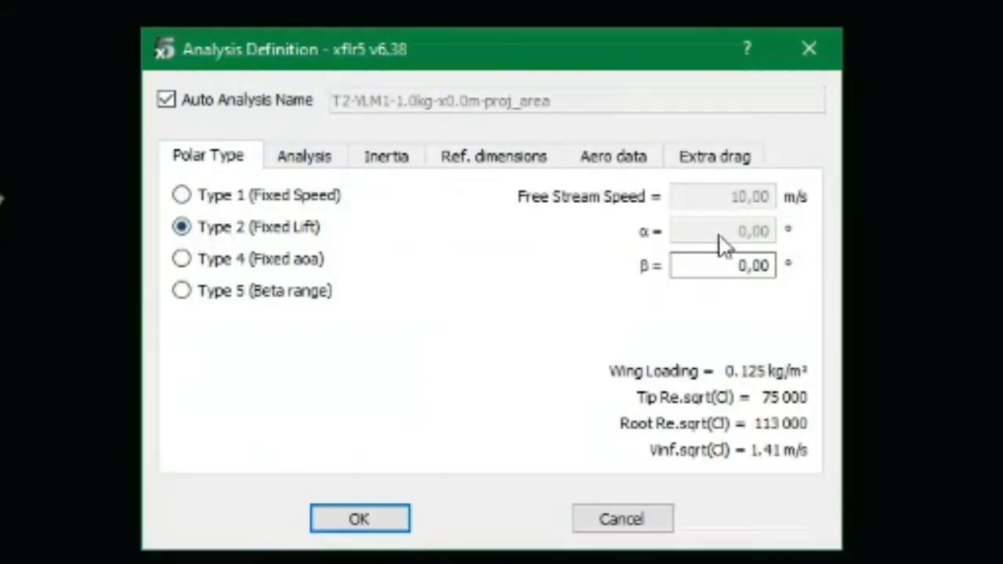
click(222, 266)
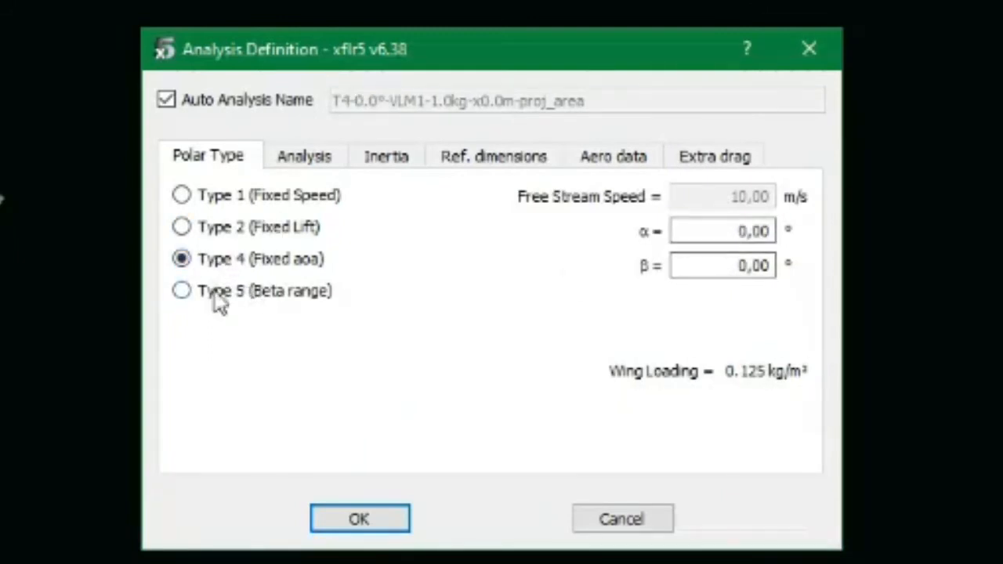
click(233, 295)
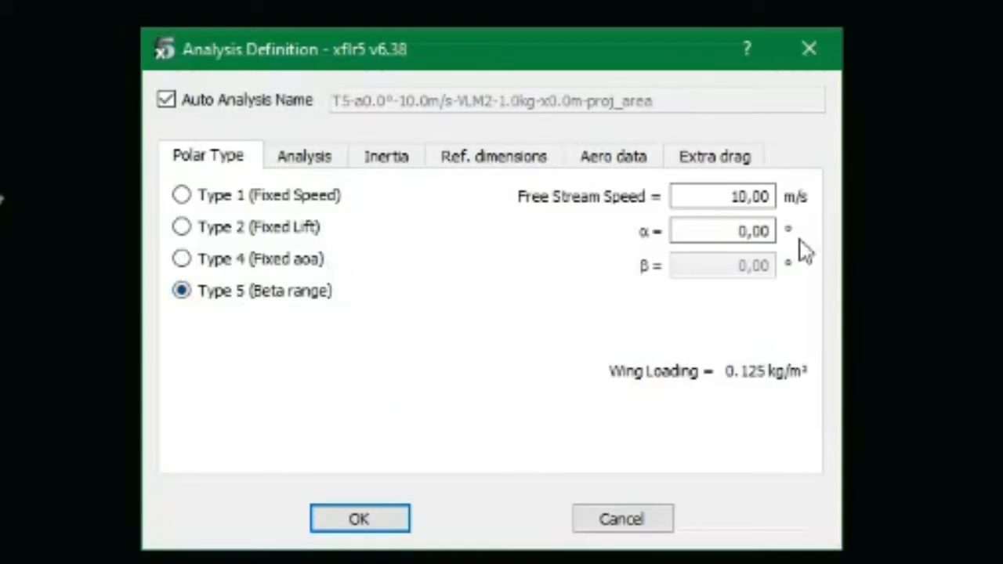
click(218, 197)
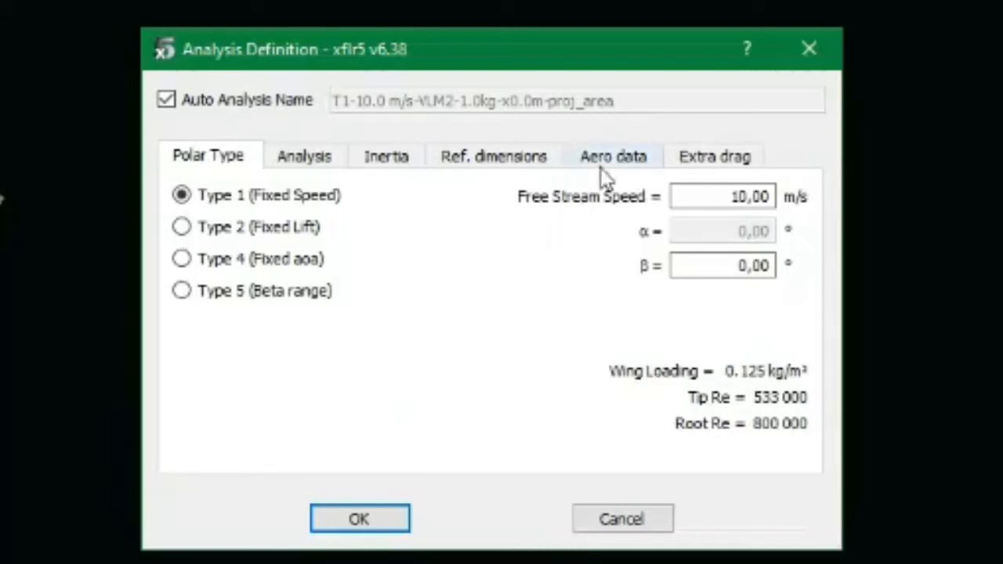
- Review the air density and kinematic viscosity in the analysis's aero data
click(633, 159)
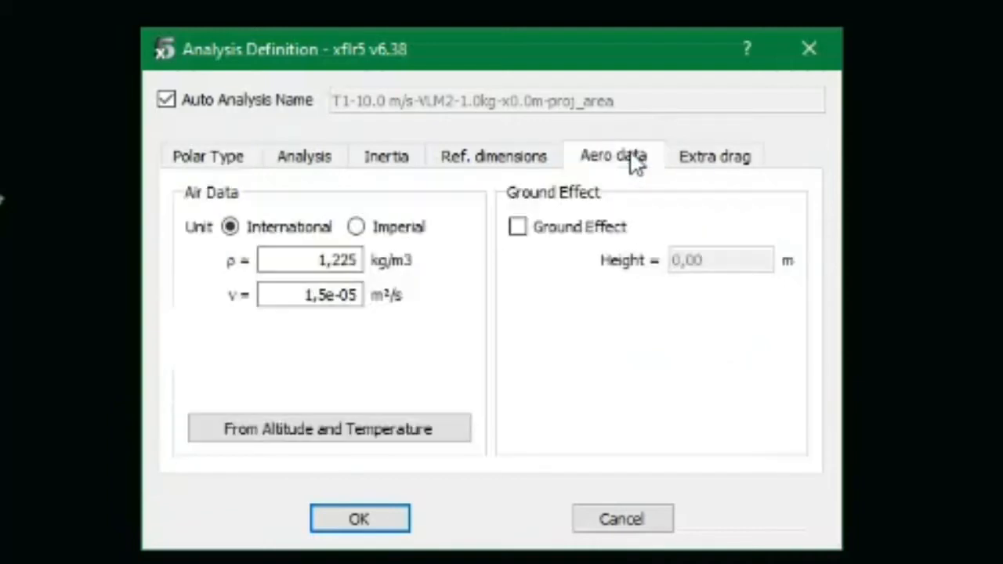
drag(316, 260, 361, 261)
drag(305, 295, 362, 298)
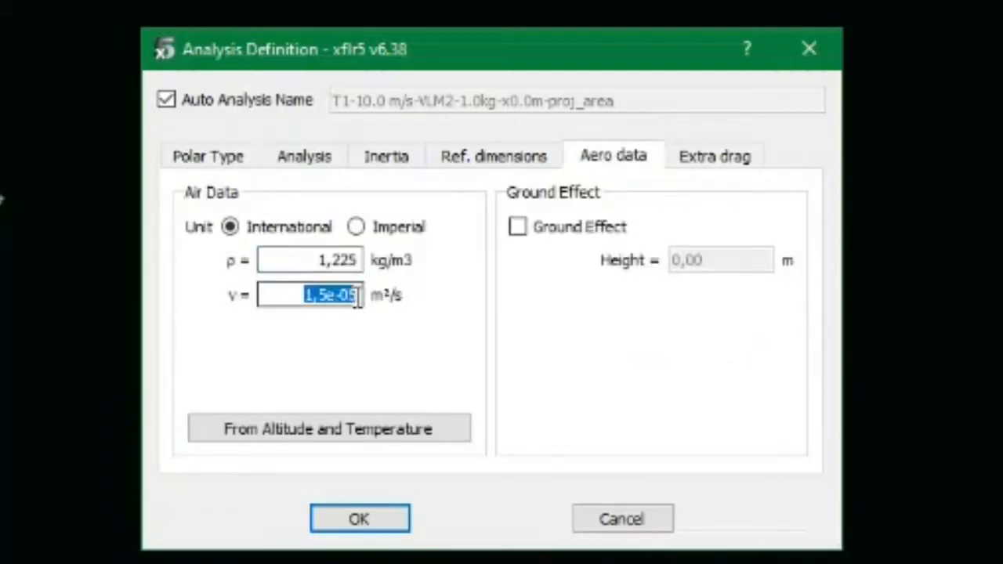
click(363, 259)
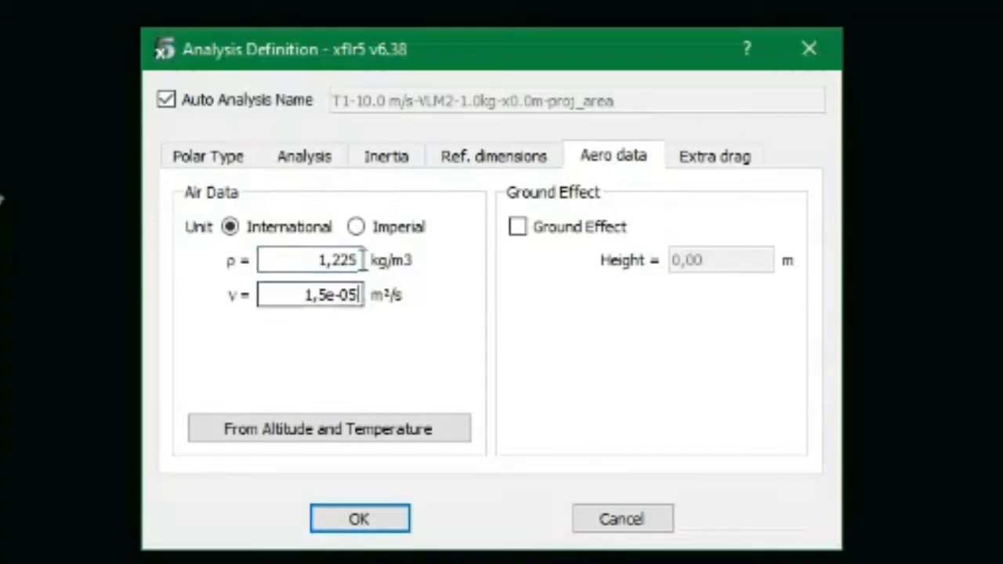
click(354, 294)
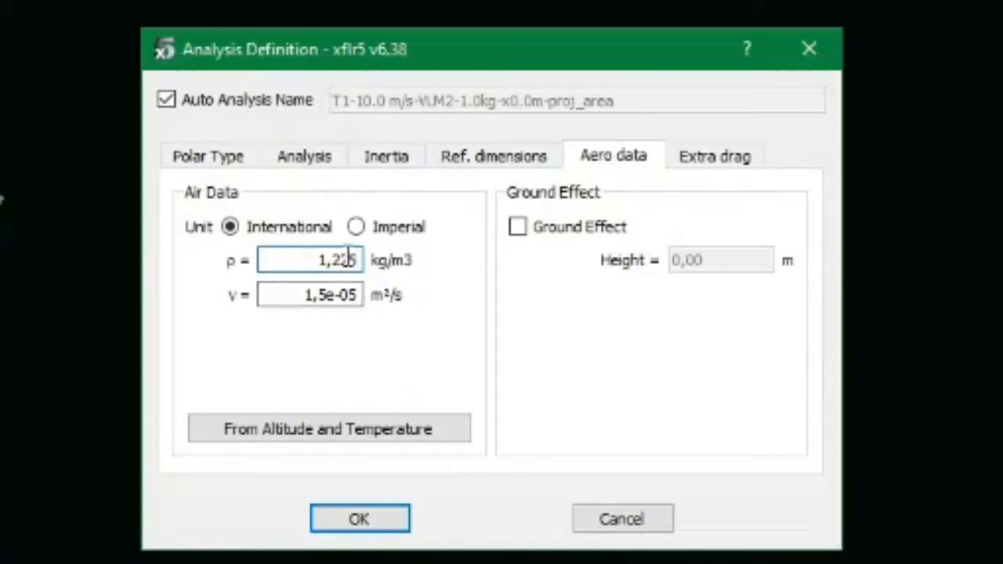
click(307, 260)
click(305, 294)
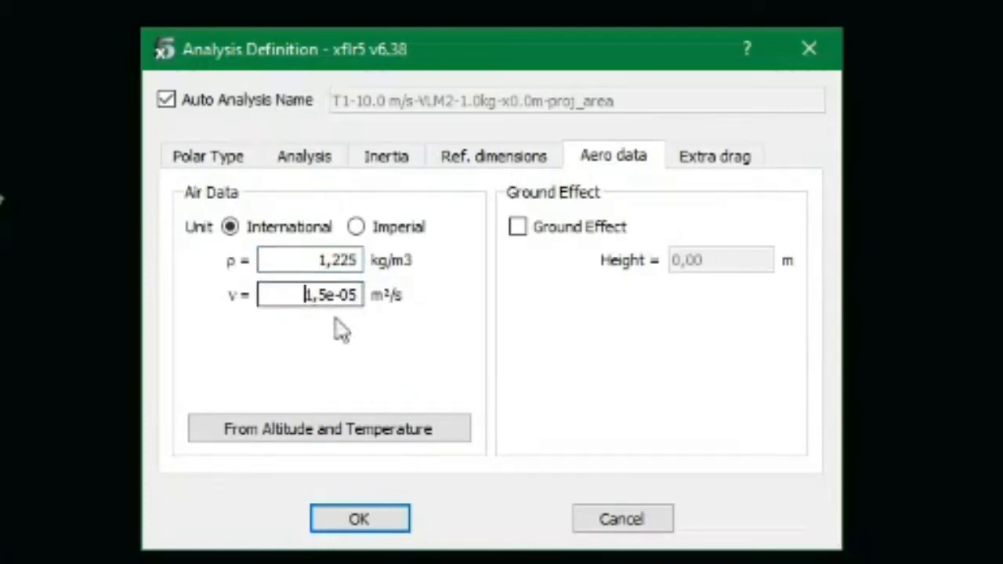
- Set the Type 1 analysis's free stream speed to 30 m/s and accept the analysis definition
click(230, 154)
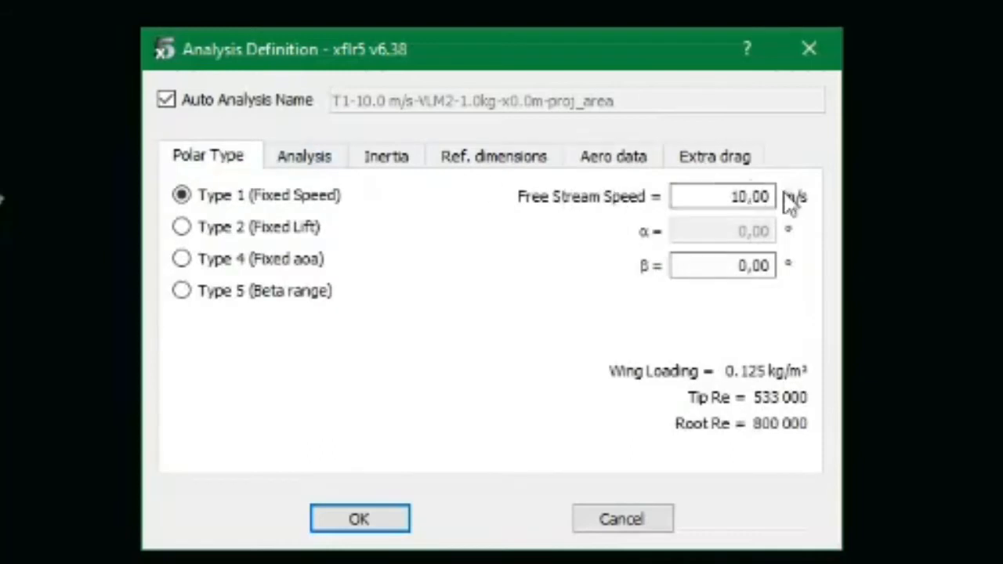
drag(773, 198, 724, 200)
click(754, 198)
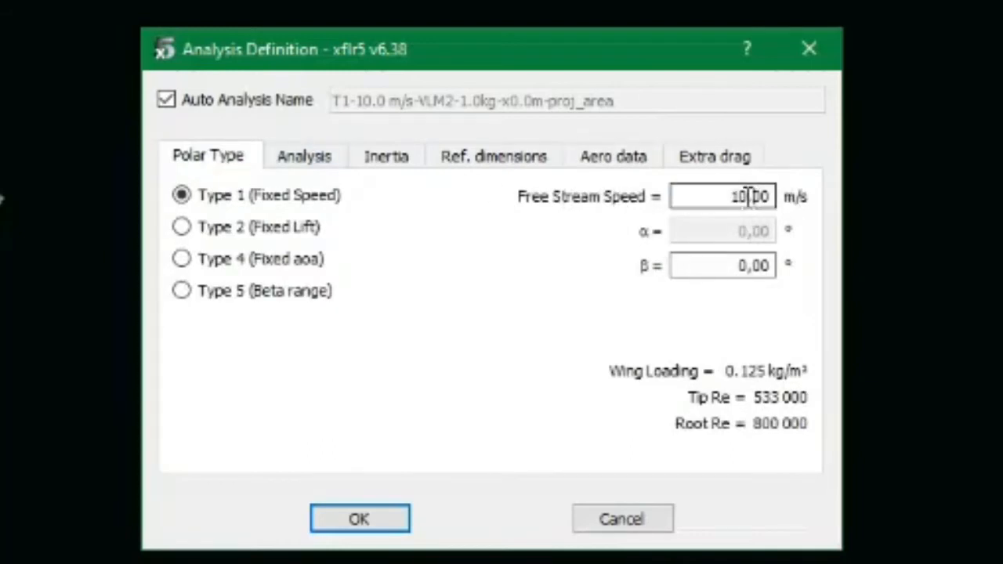
click(743, 197)
key(BackSpace)
text(3)
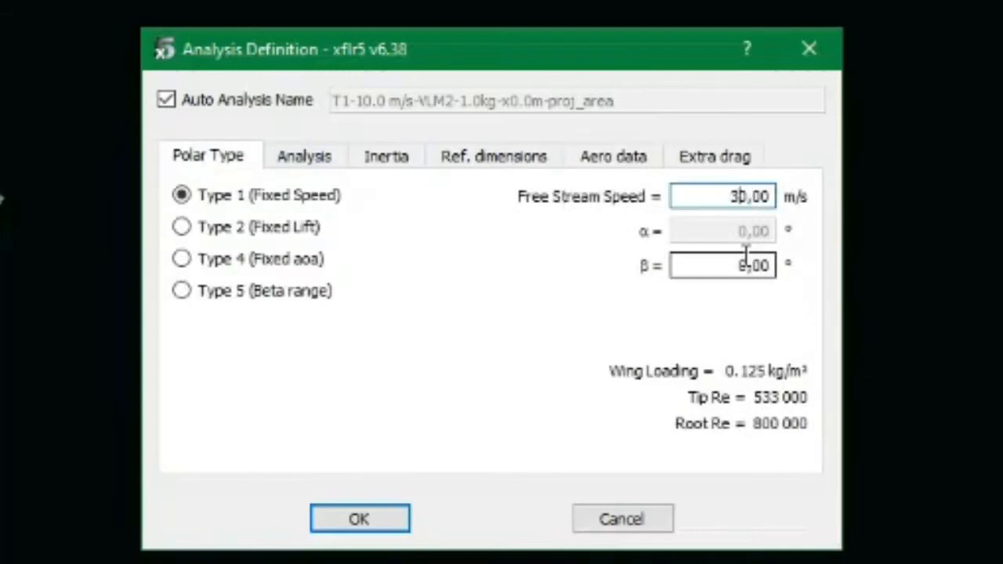
click(746, 256)
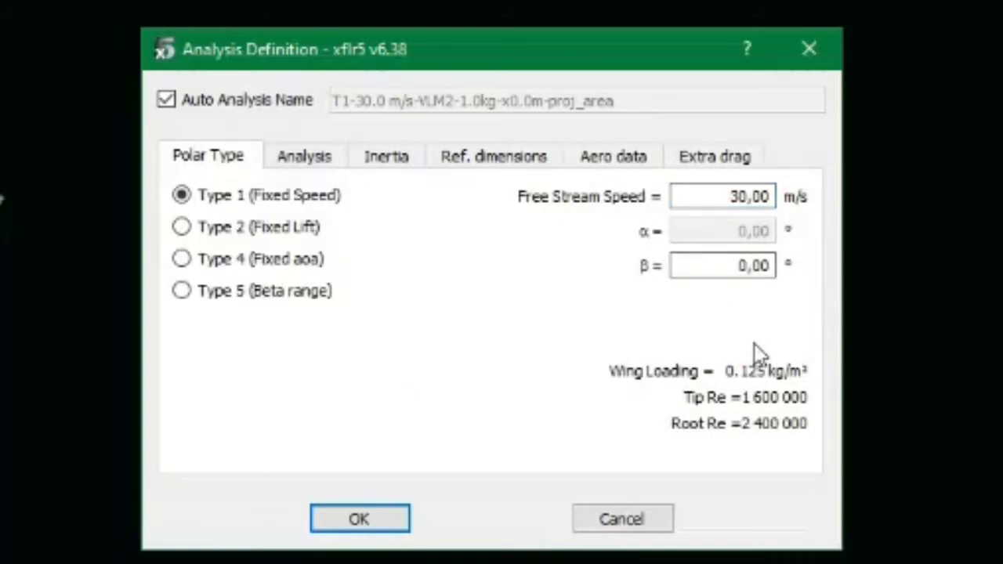
drag(537, 72, 574, 75)
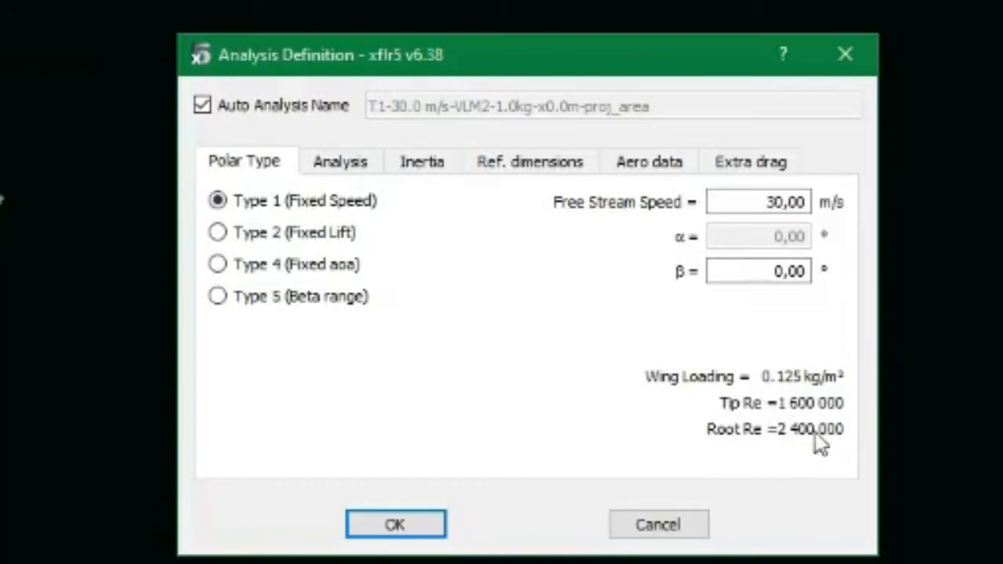
click(420, 531)
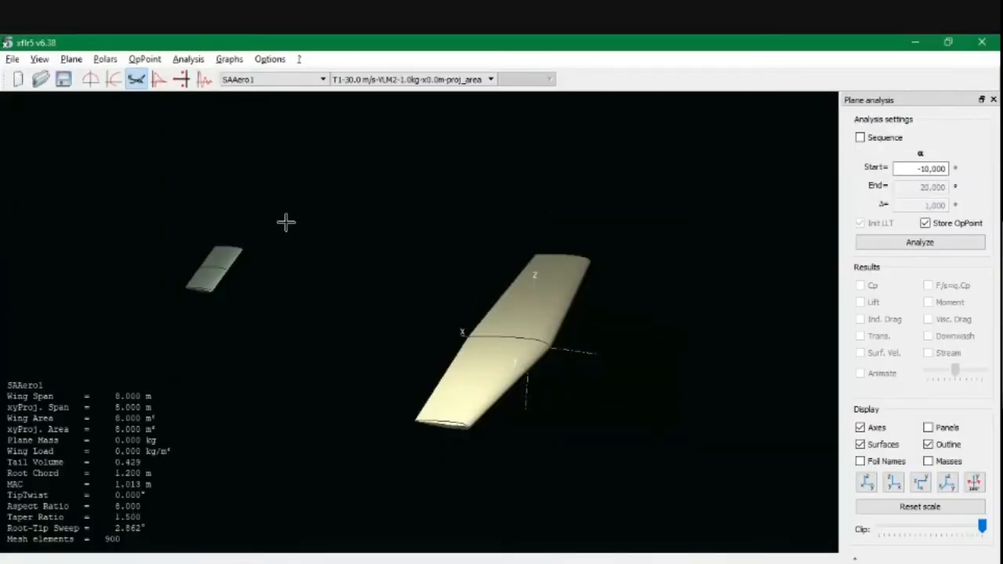
- Switch to XFoil Direct Analysis and open the batch foil analysis settings
key(ctrl+5)
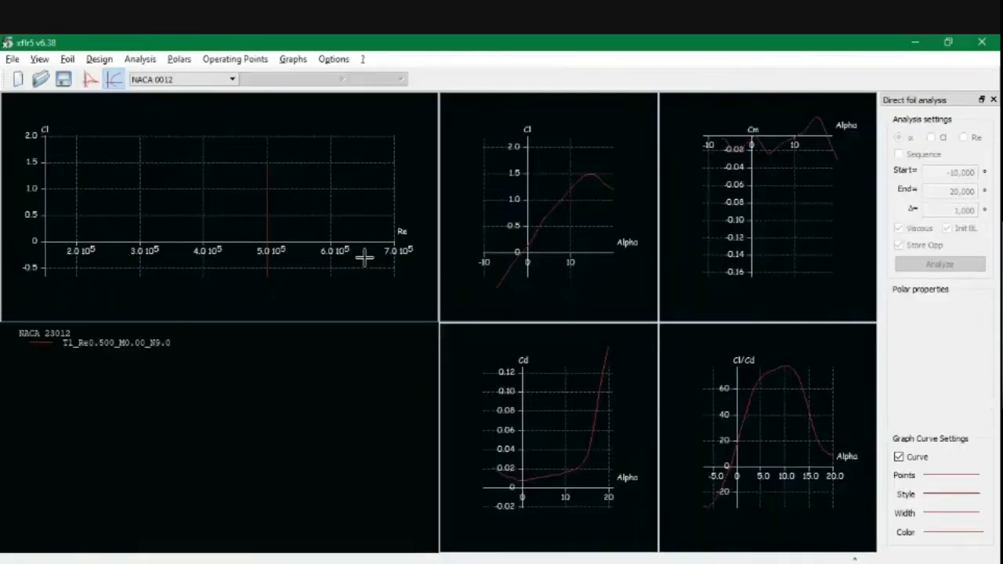
click(12, 61)
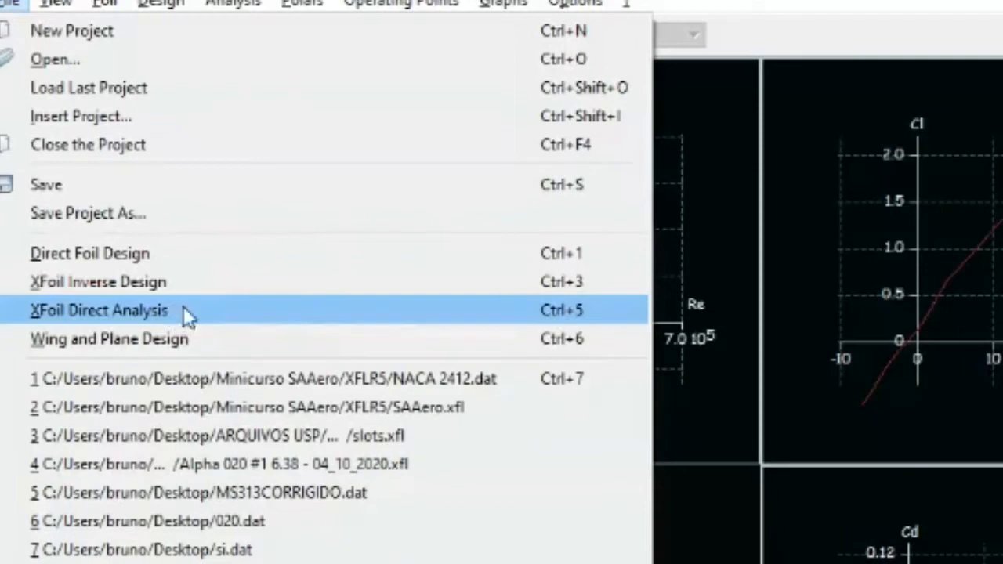
click(232, 312)
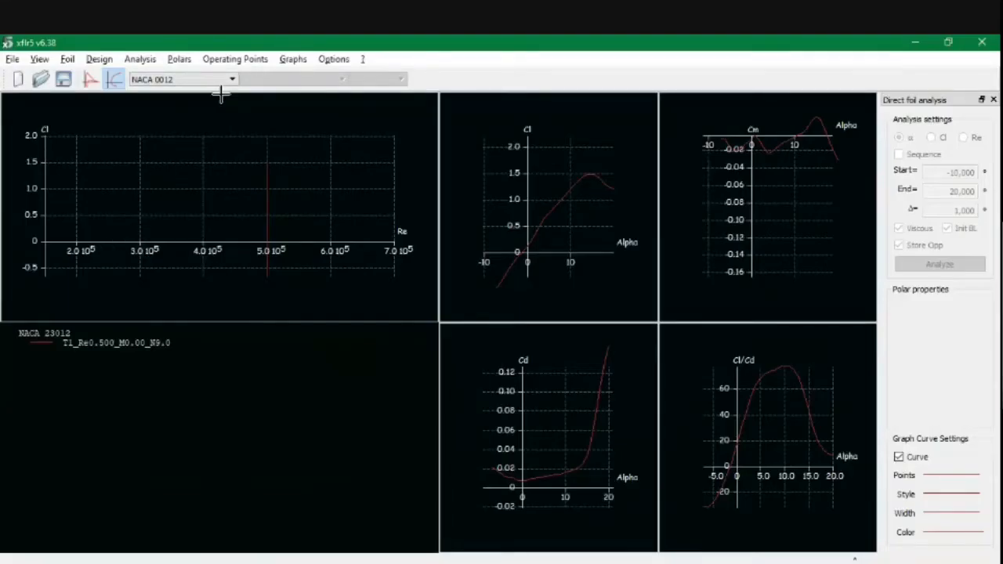
click(141, 59)
click(200, 97)
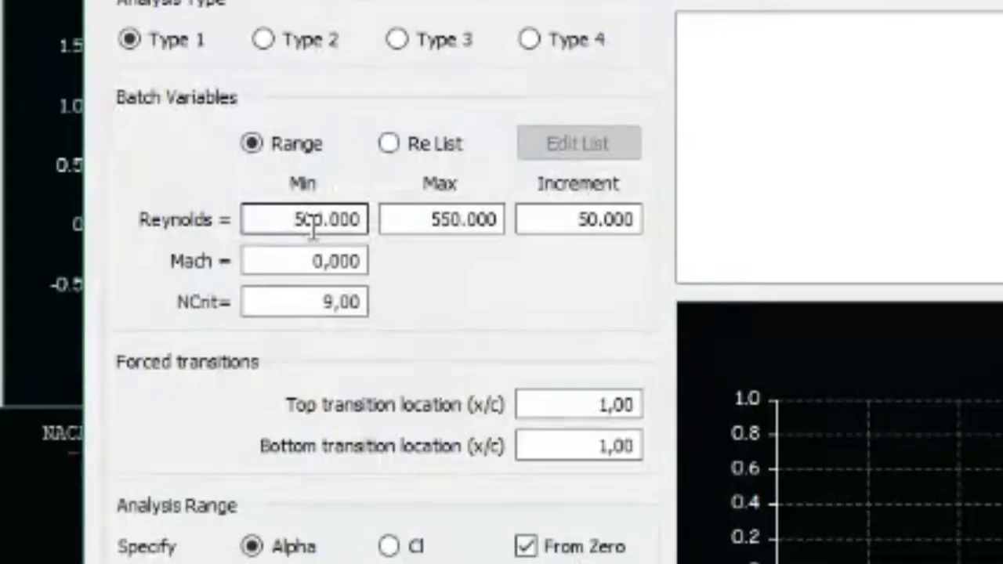
- Set the minimum Reynolds number of the batch range to 1,500,000
click(313, 223)
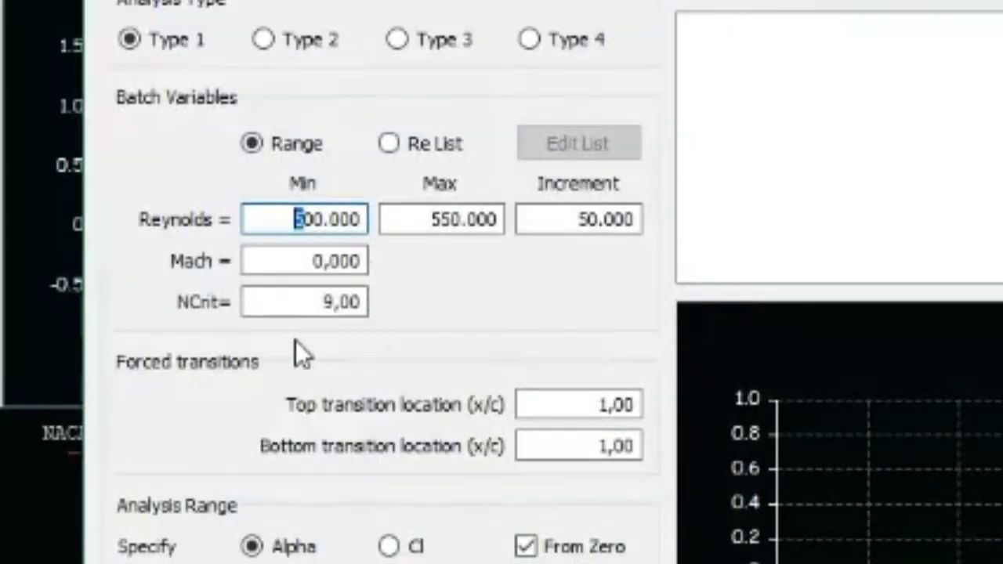
text(1)
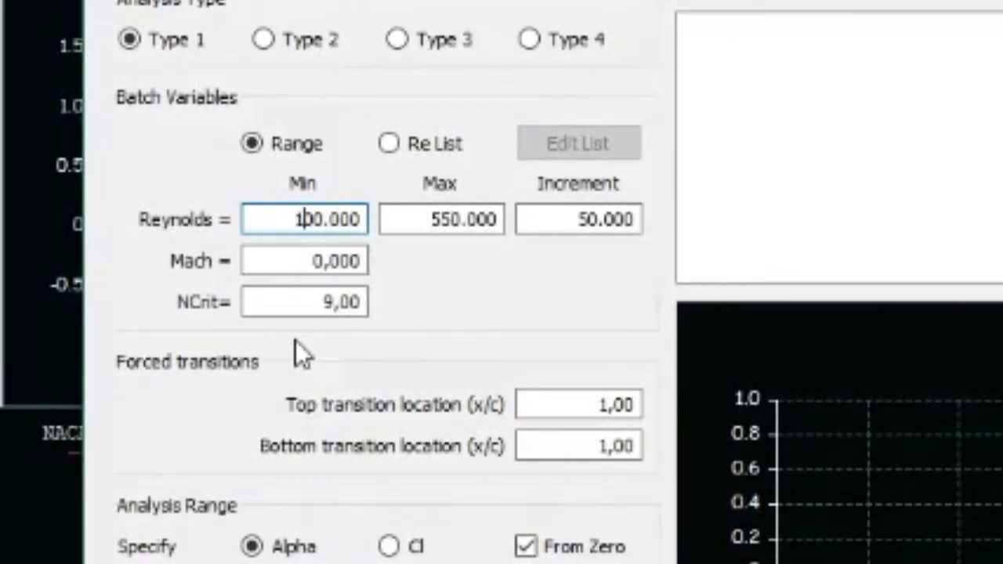
text(5)
key(Left)
text(.)
key(Right)
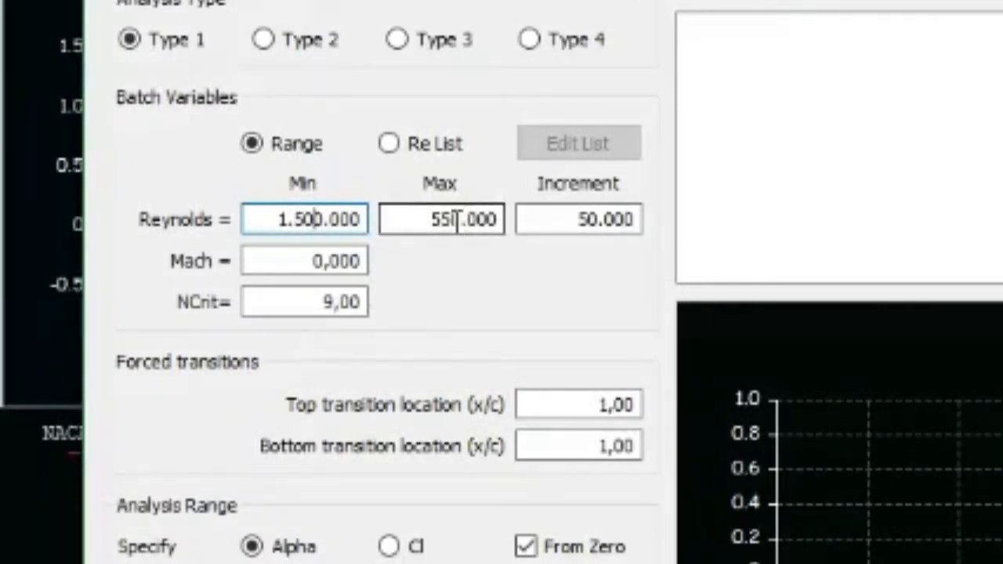
- Set the batch's maximum Reynolds number to 2,500,000 and the Reynolds increment to 100,000
drag(452, 219, 430, 220)
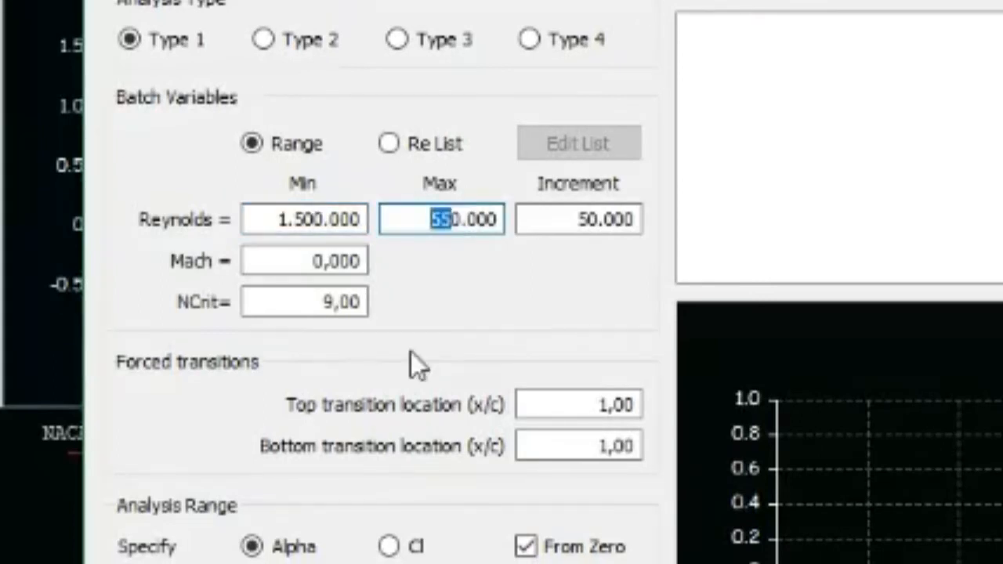
text(2)
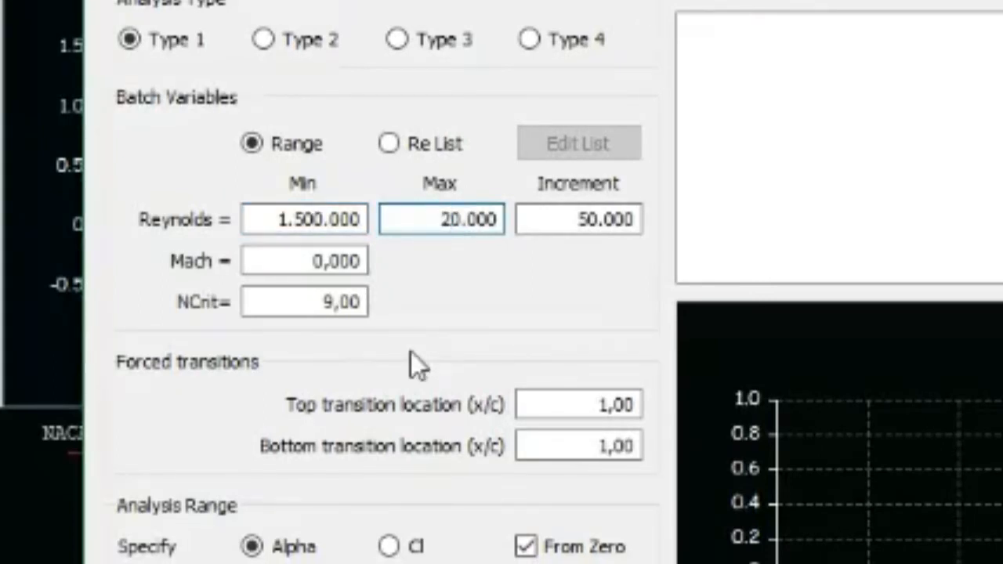
text(.50)
click(549, 219)
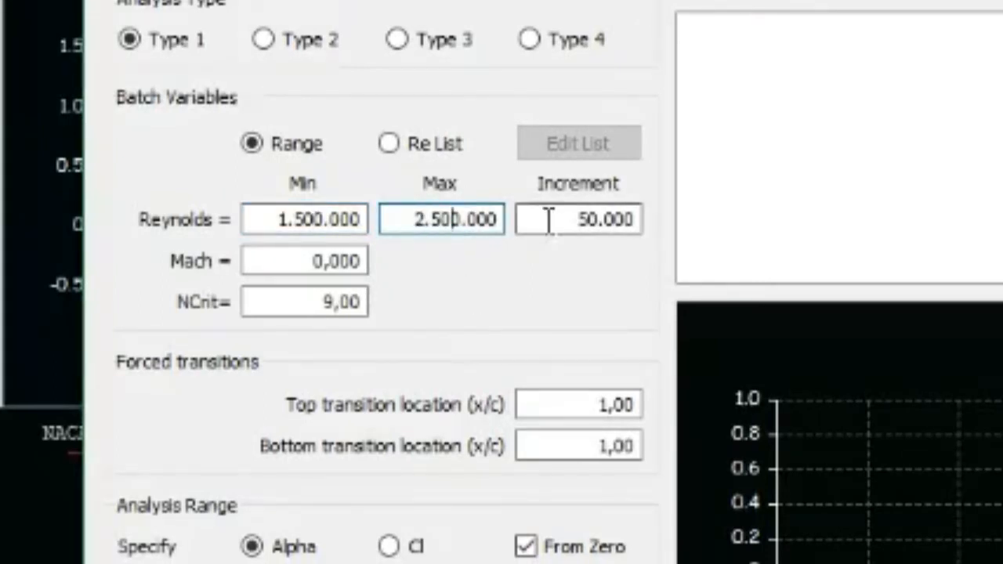
click(589, 219)
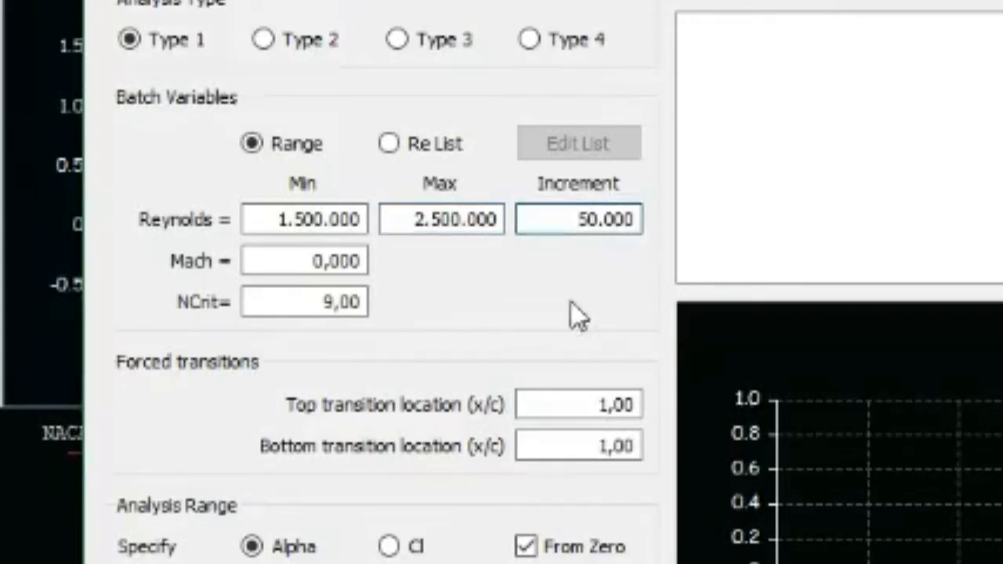
key(BackSpace)
text(10)
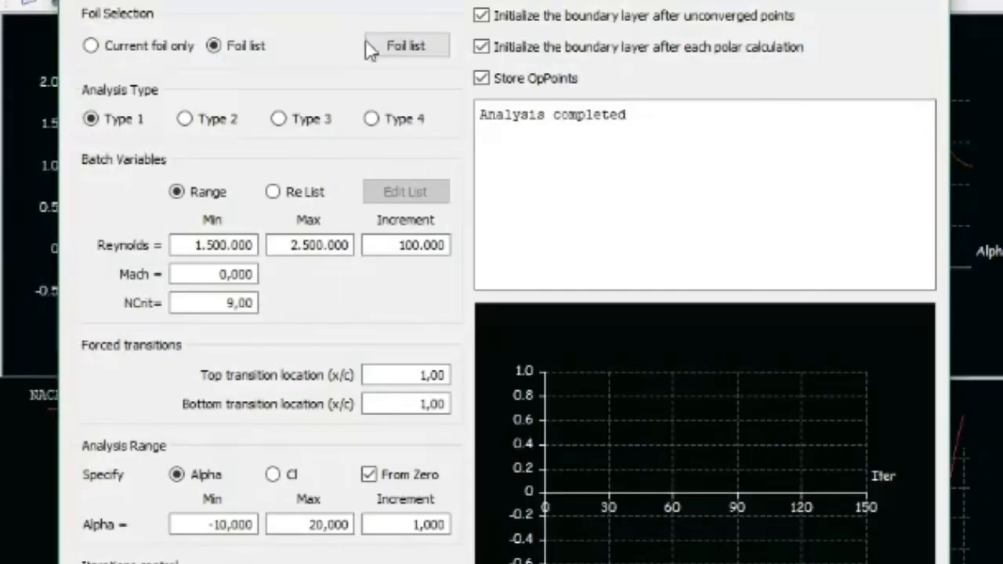
- Choose NACA 23012 from the foil list and run the batch analysis
click(376, 44)
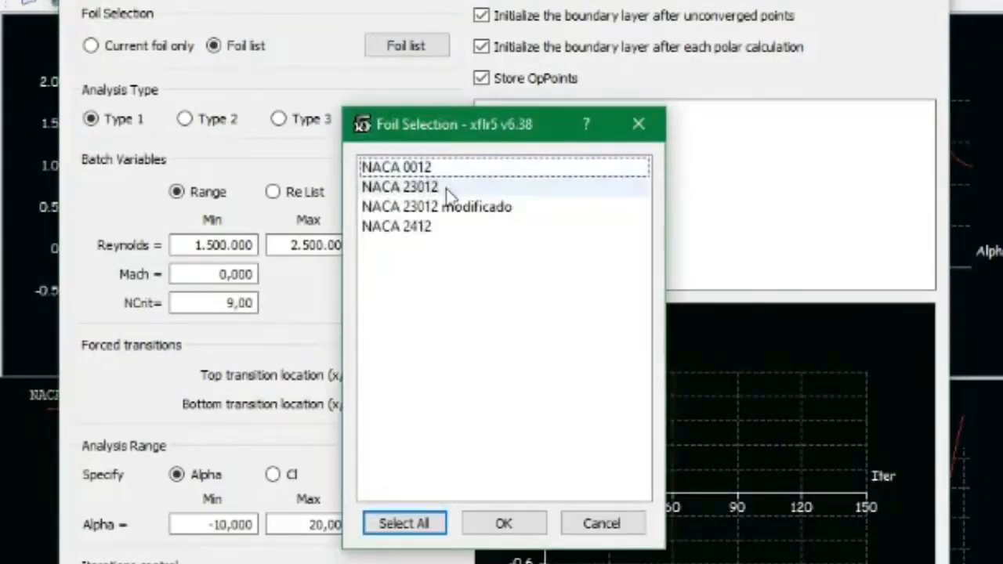
click(462, 191)
click(534, 527)
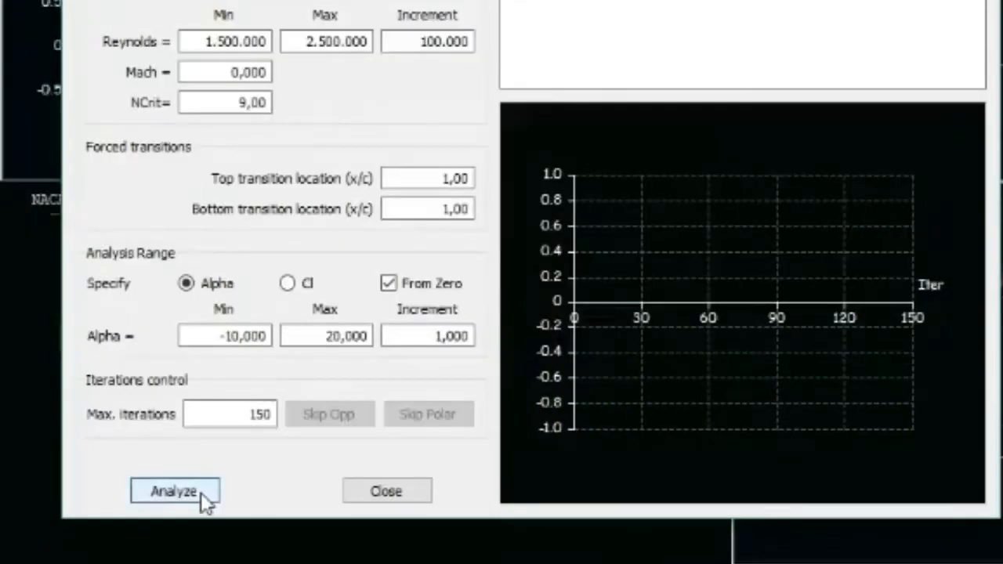
click(202, 497)
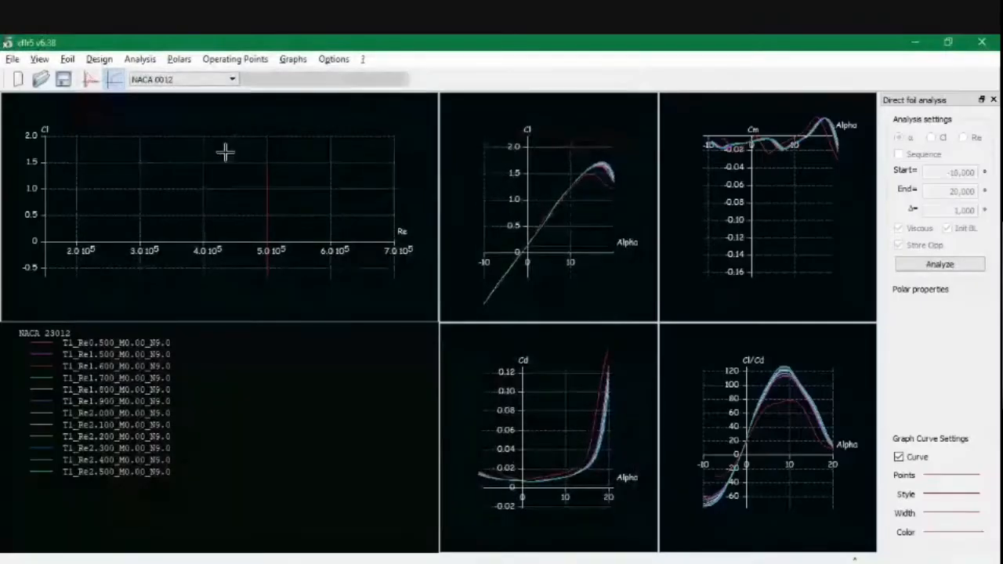
- Return to Wing and Plane Design and make SAAero1 the current plane
click(13, 59)
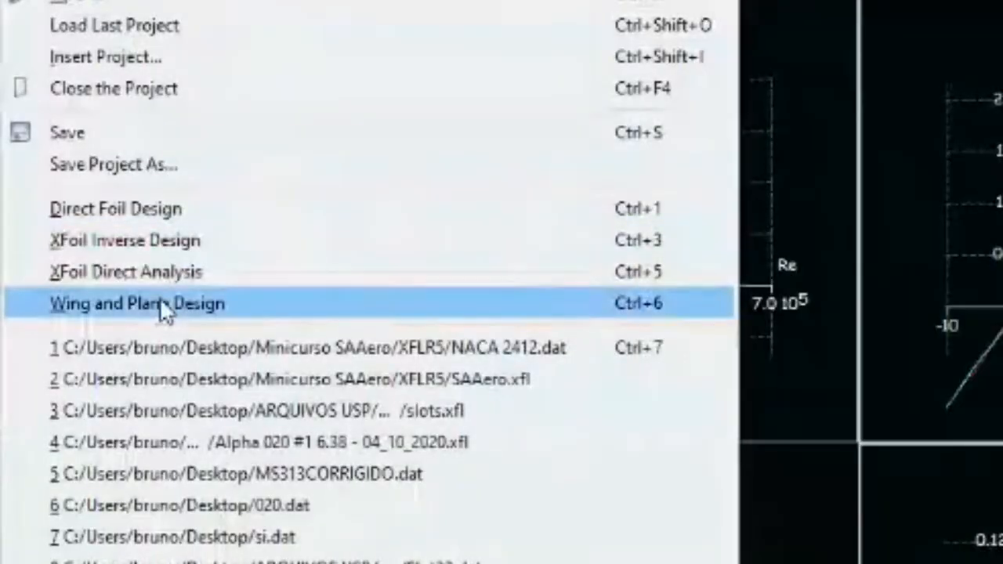
click(160, 304)
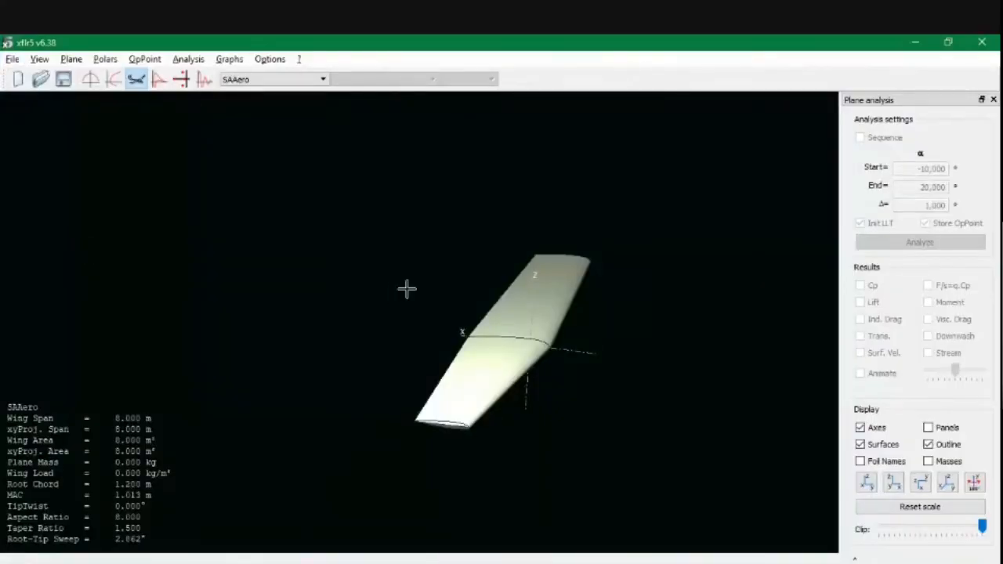
click(289, 82)
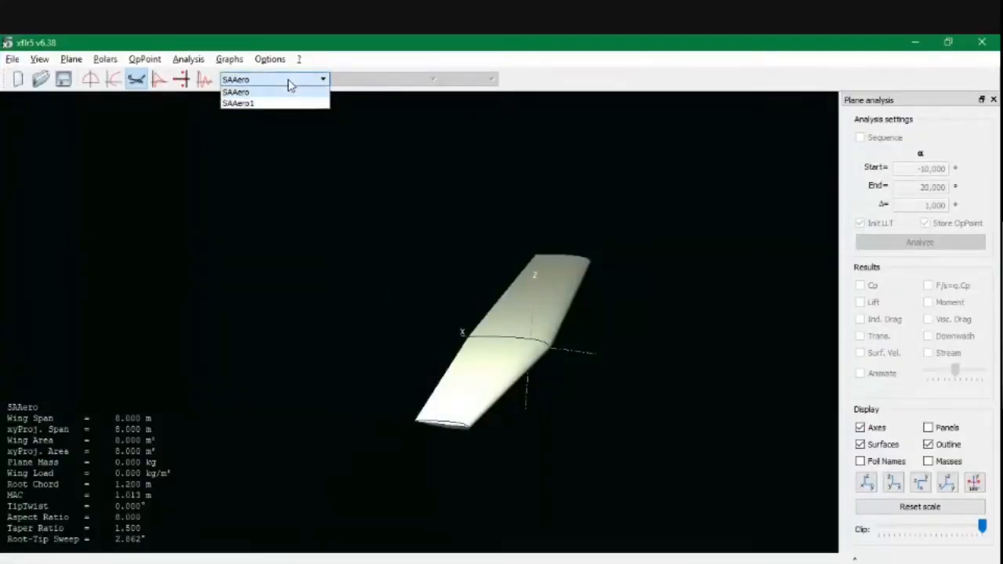
click(288, 85)
drag(412, 340, 291, 123)
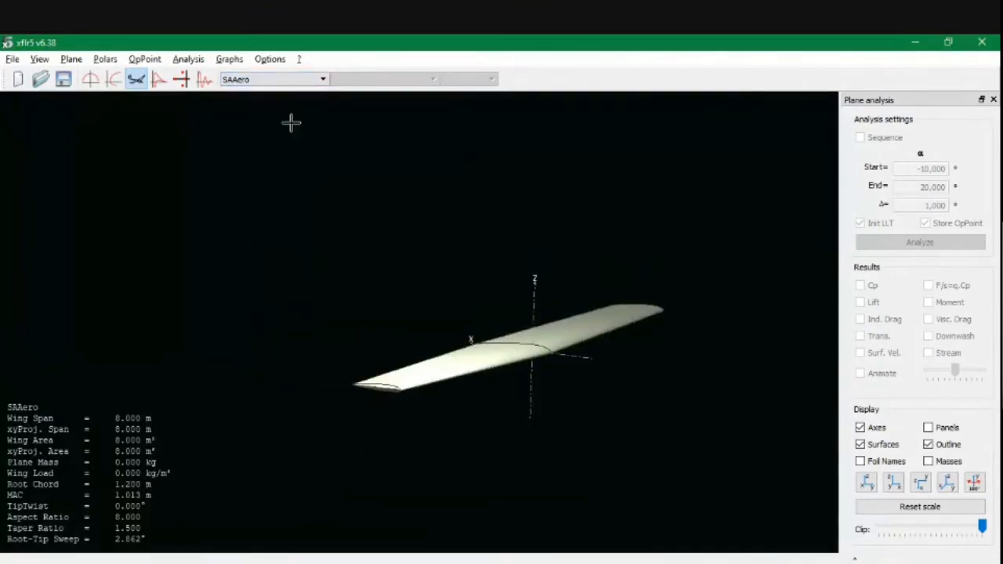
click(295, 81)
click(283, 96)
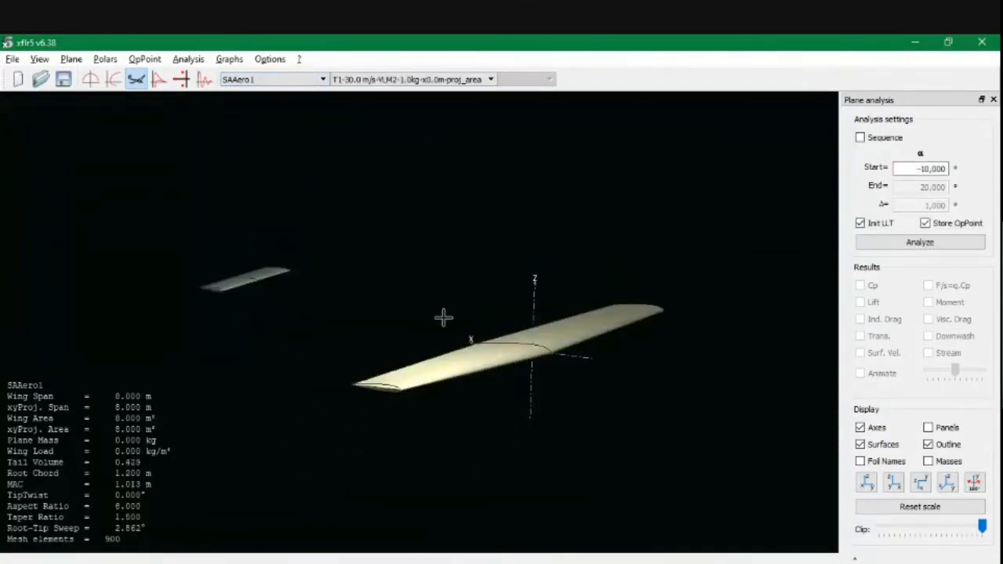
drag(532, 327, 246, 227)
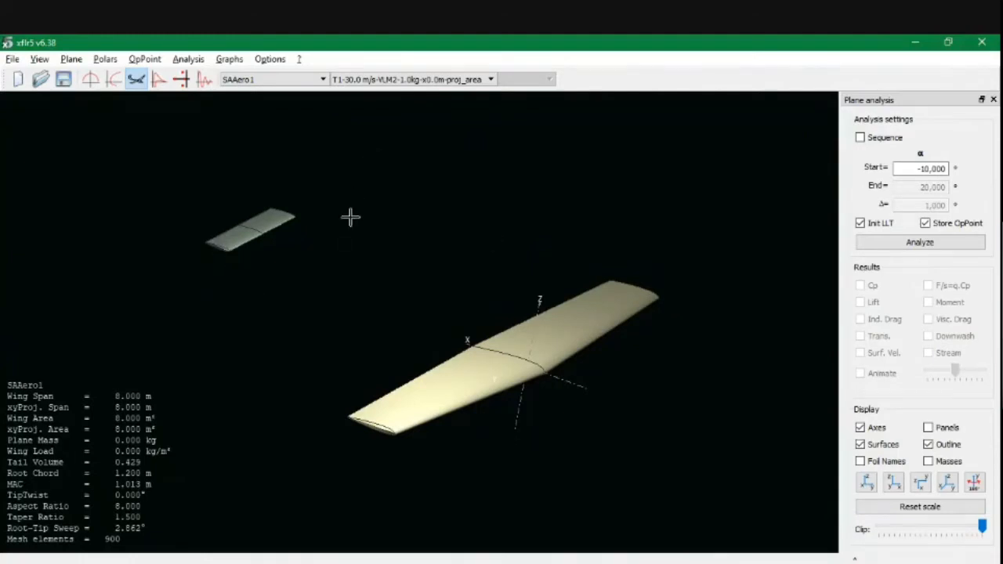
- Reopen the analysis definition for SAAero1 to check its speed and tip and root Reynolds numbers, then close it without changes
click(188, 59)
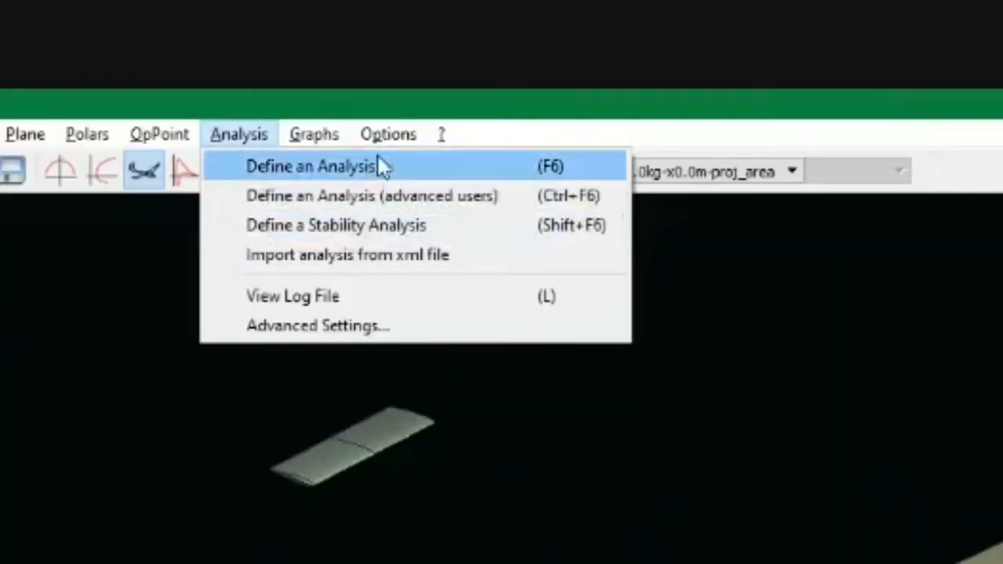
click(365, 166)
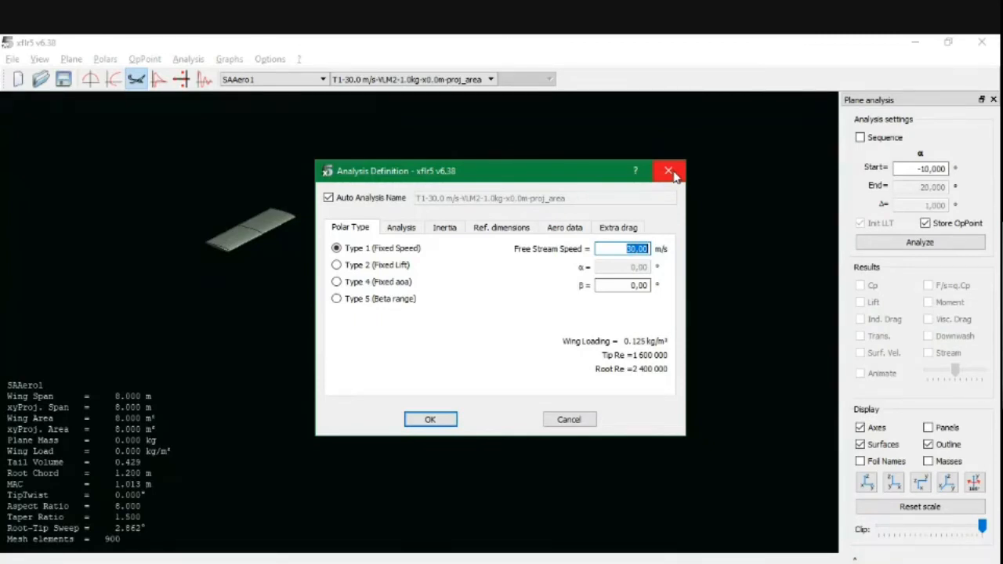
click(669, 171)
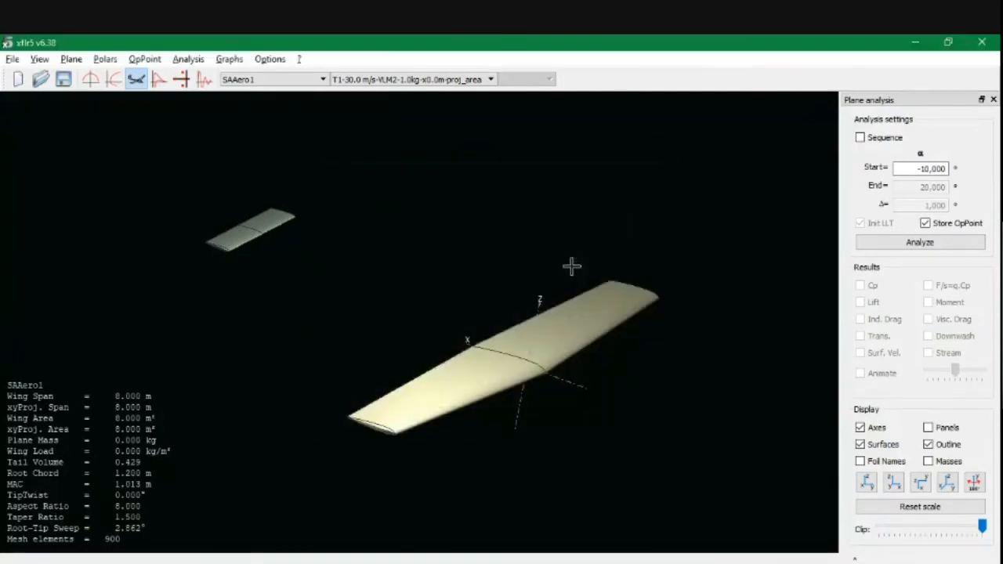
- Set the chord of the main wing's tip section to 0.4 m and save the SAAero1 plane
click(71, 59)
mouse_move(182, 125)
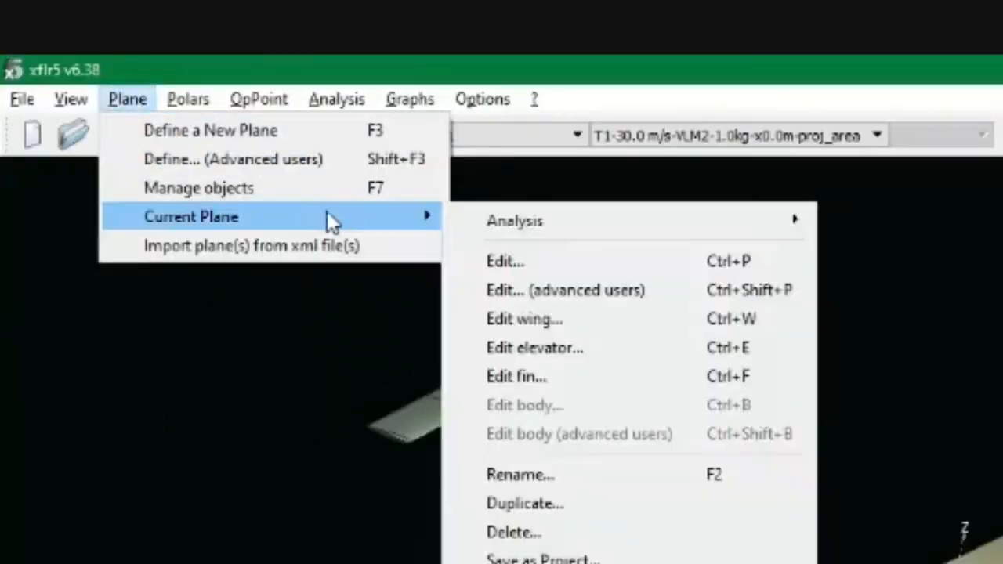
click(584, 266)
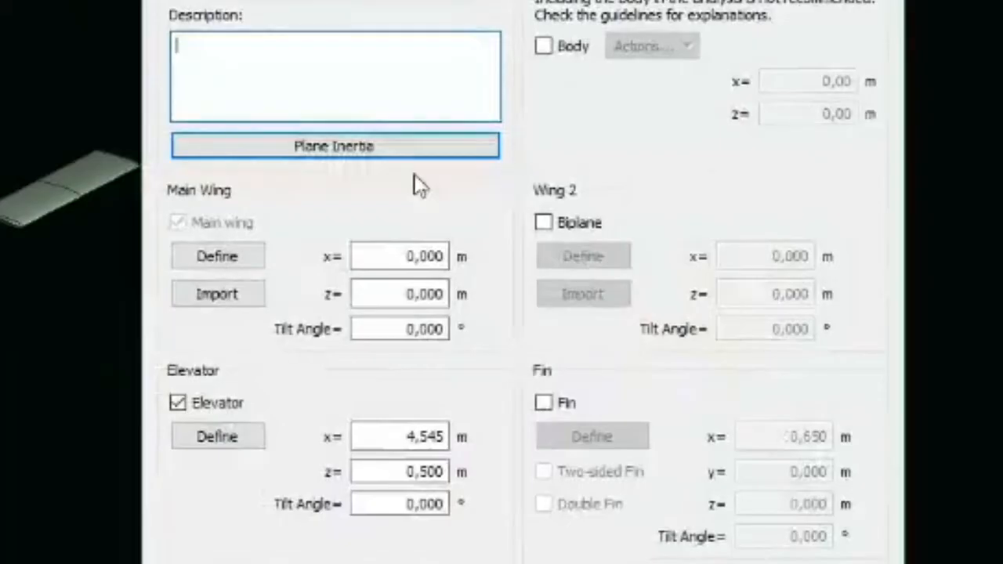
click(200, 258)
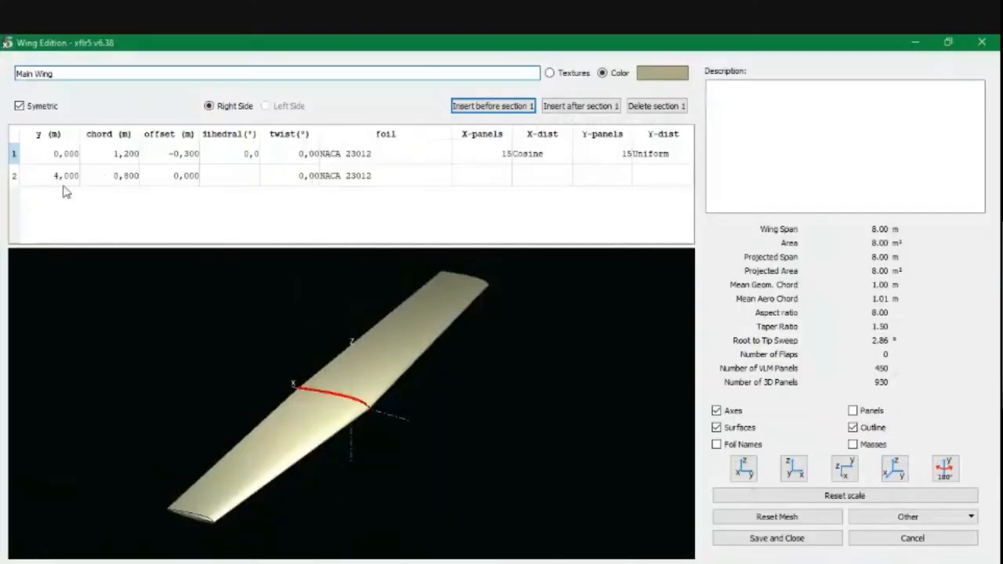
double_click(130, 178)
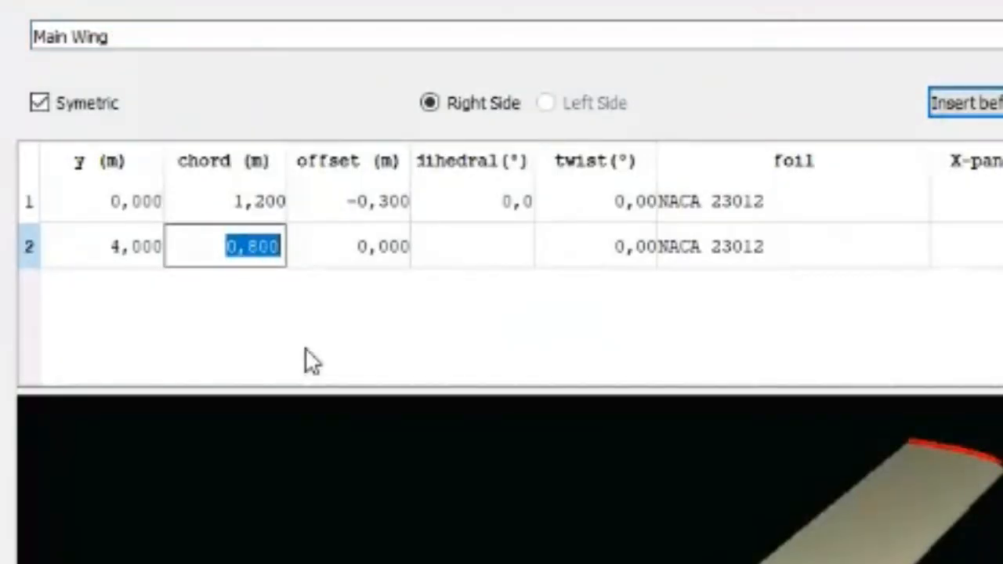
text(0,4)
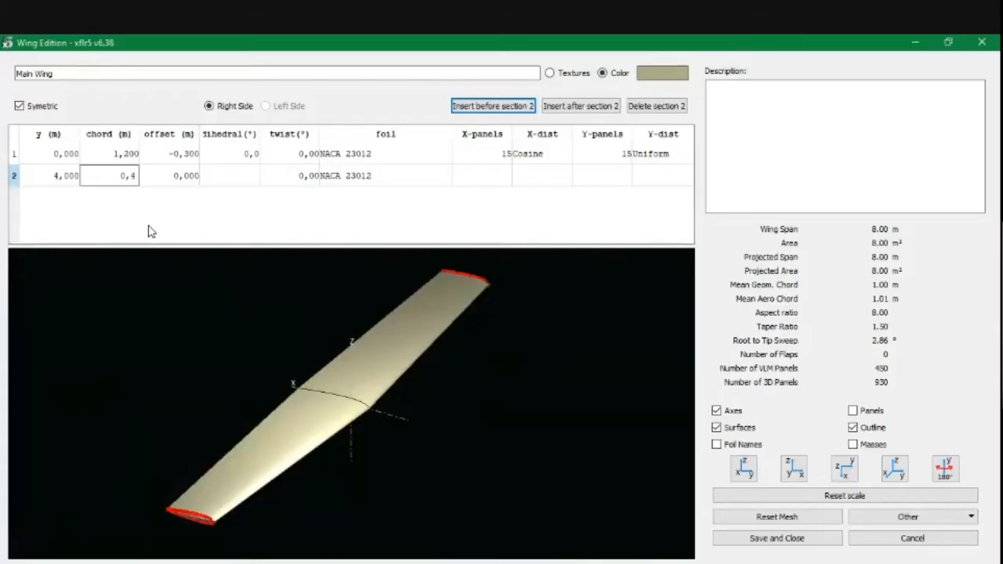
key(Return)
click(751, 539)
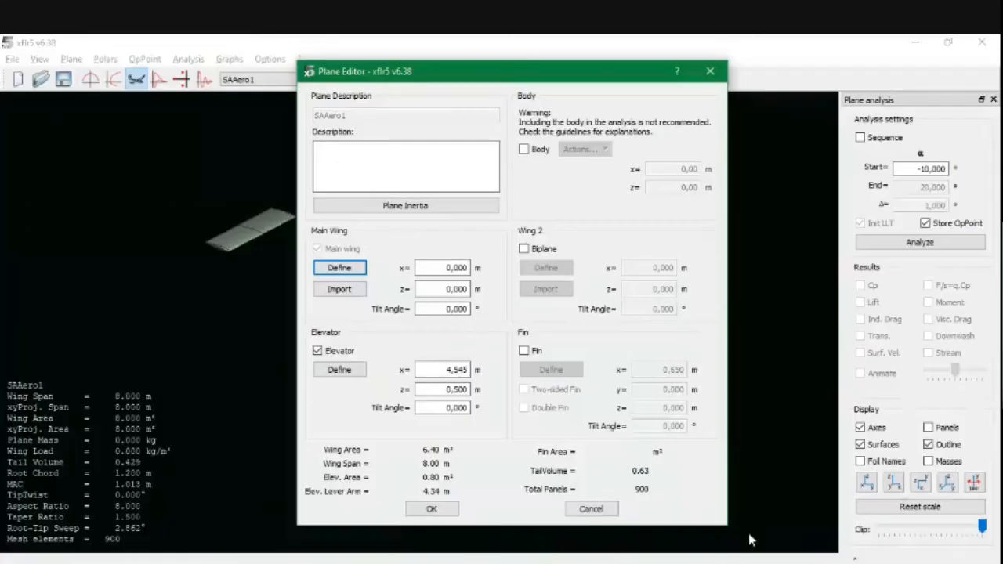
click(442, 509)
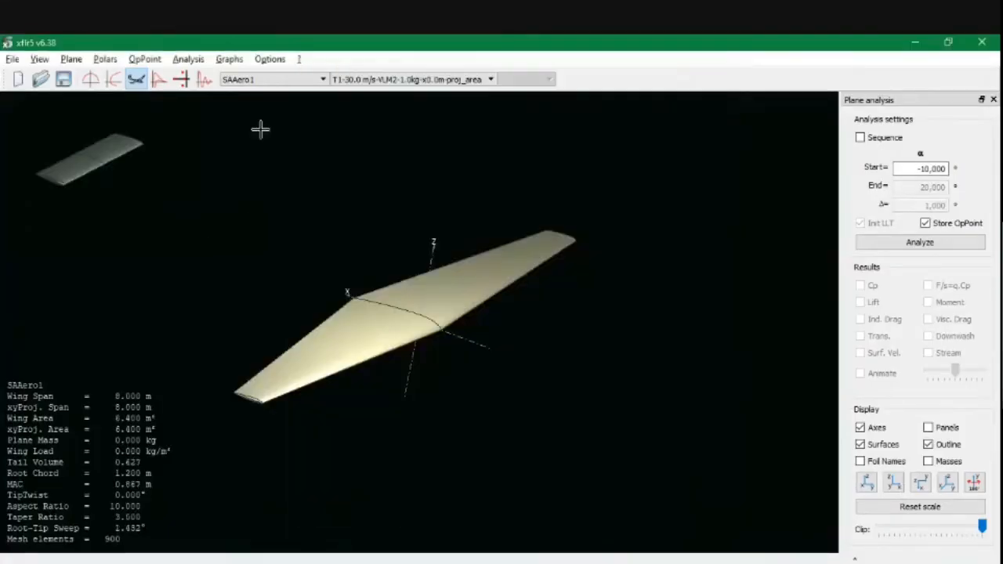
- Check the tip and root Reynolds numbers in SAAero1's analysis definition, then close it without changes
click(194, 61)
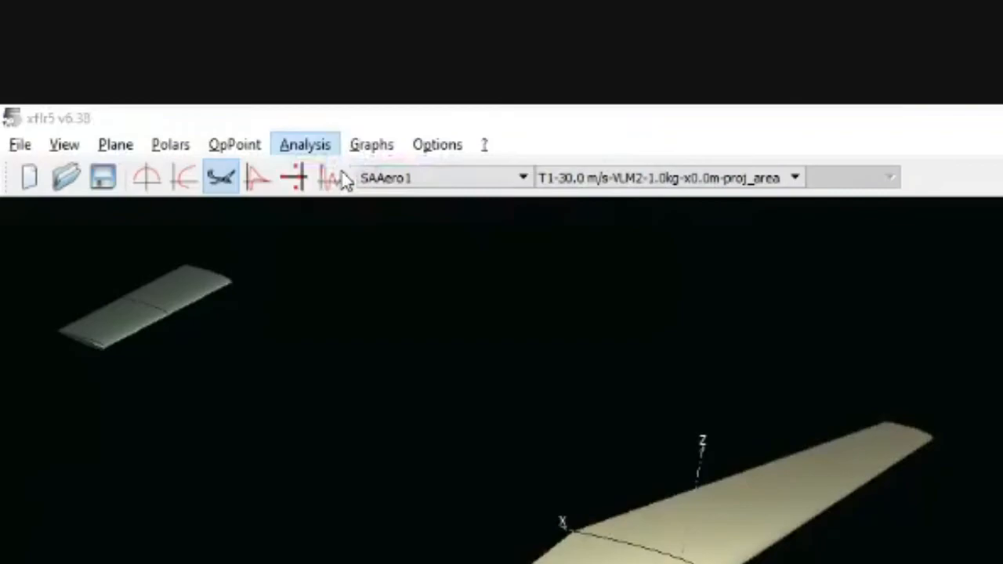
click(341, 178)
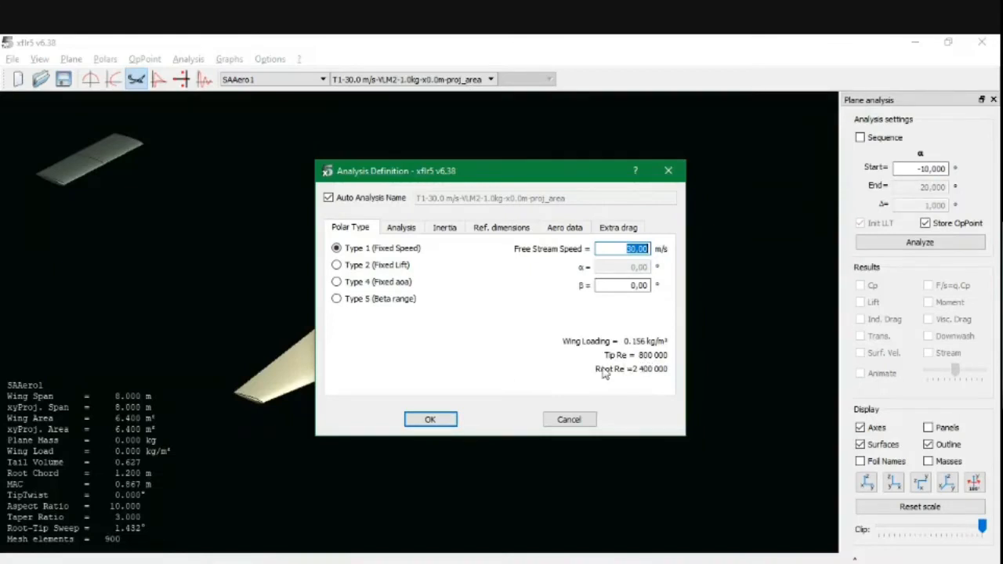
click(670, 173)
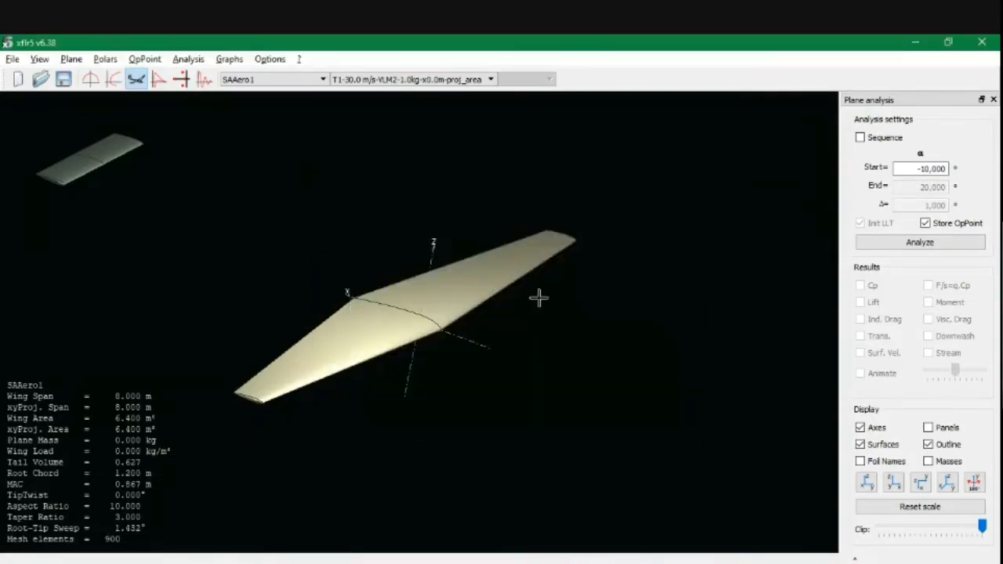
- Go to direct foil analysis and prepare a batch for NACA 0012 with the boundary layer initialized after each polar calculation
key(ctrl+5)
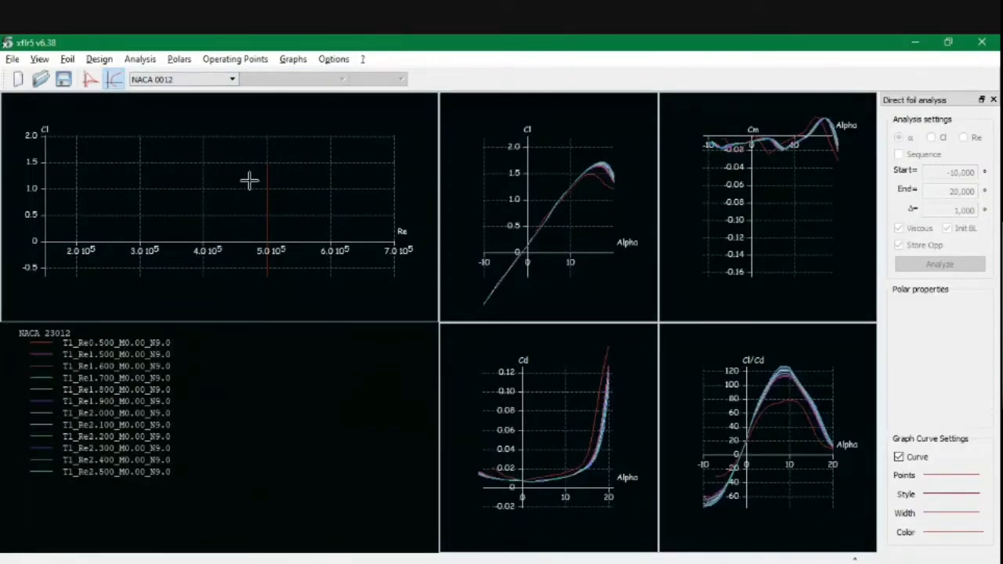
click(139, 59)
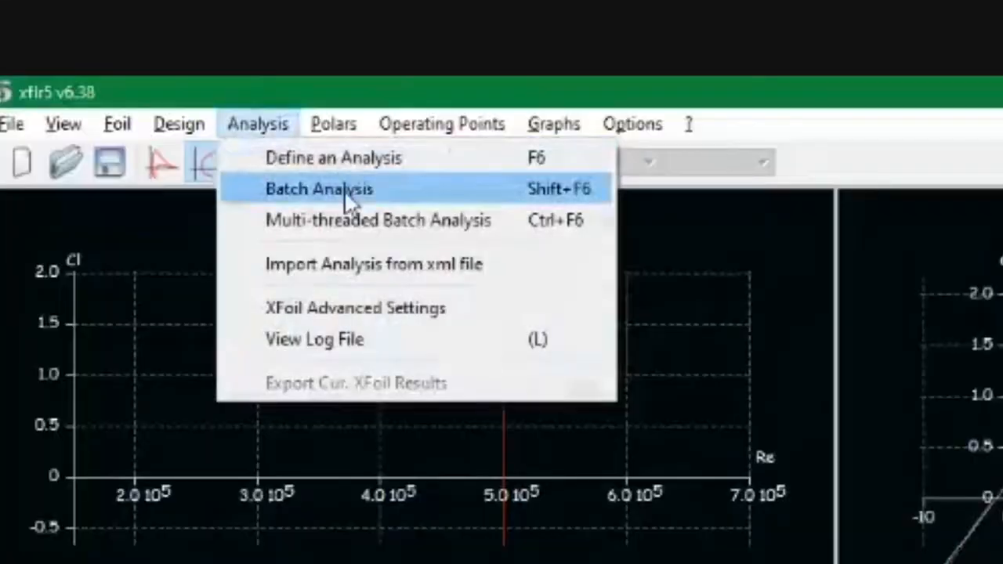
click(184, 94)
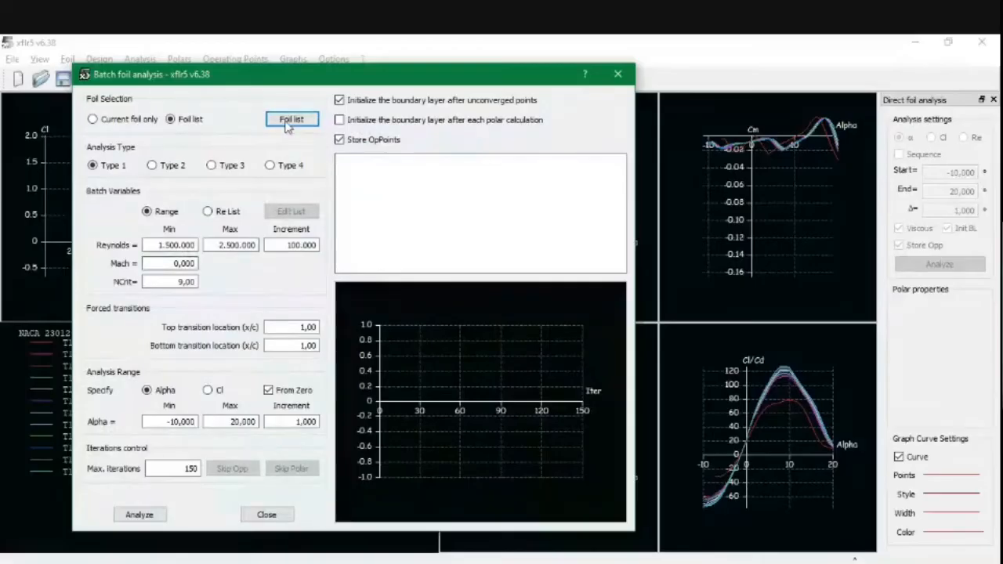
click(548, 249)
click(314, 197)
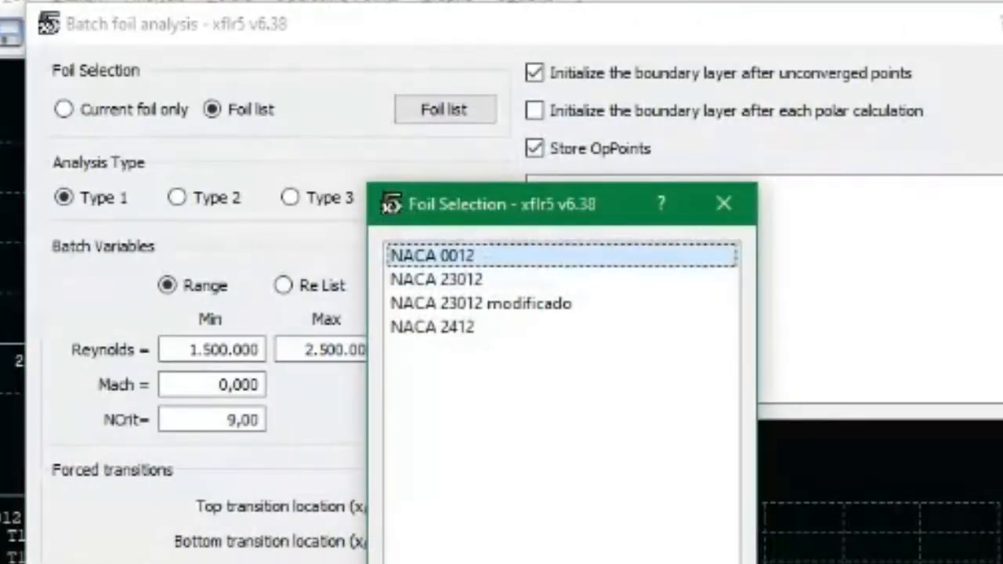
key(Return)
click(555, 118)
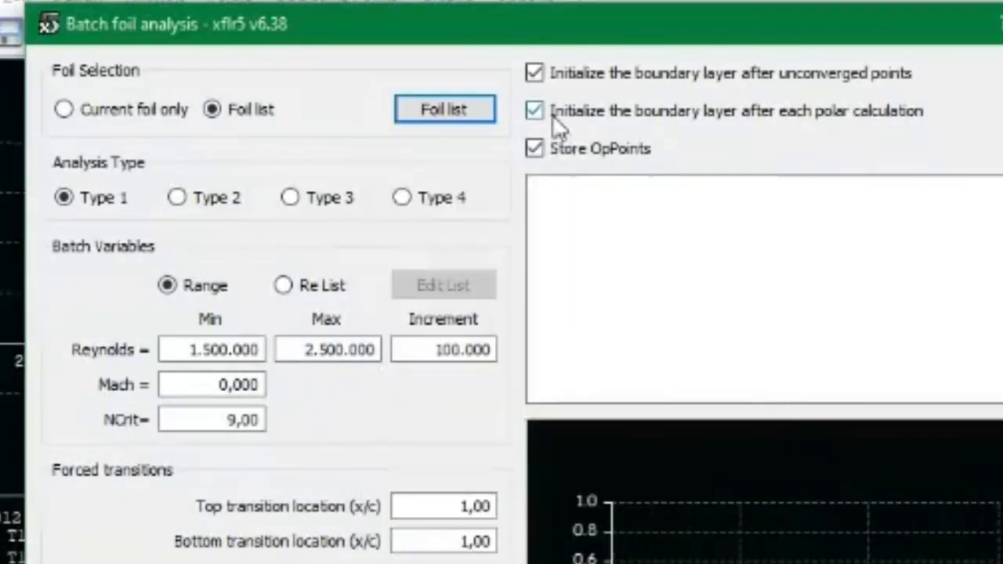
- Set the batch's Reynolds range to a minimum of 700,000 and a maximum of 900,000
drag(228, 350, 196, 353)
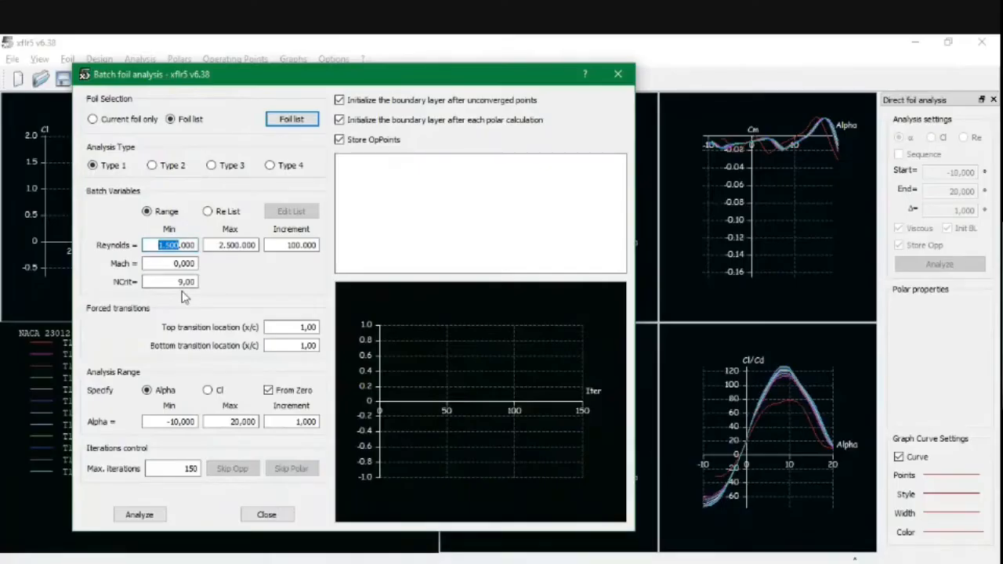
text(7)
key(Tab)
text(90)
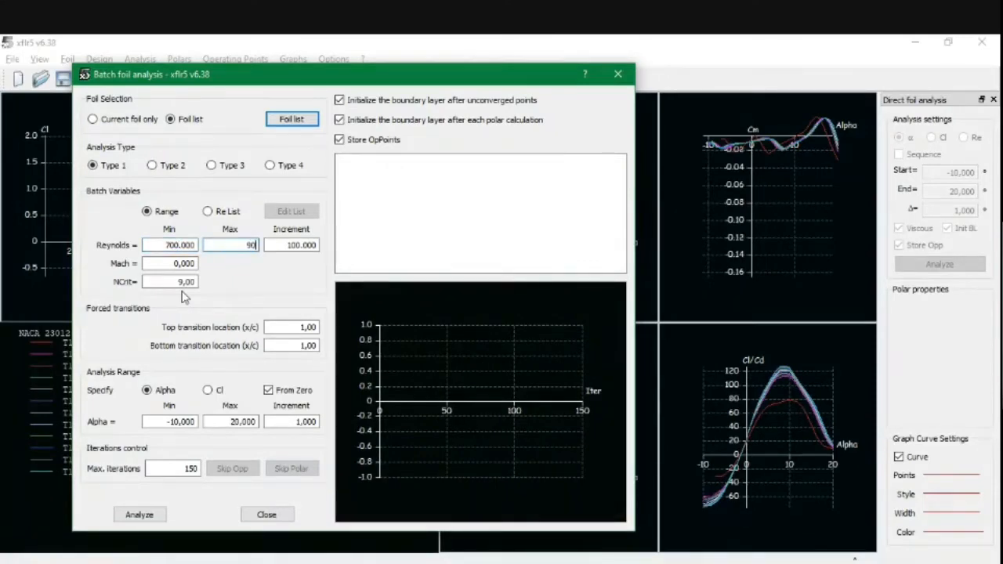
text(0.000)
key(Tab)
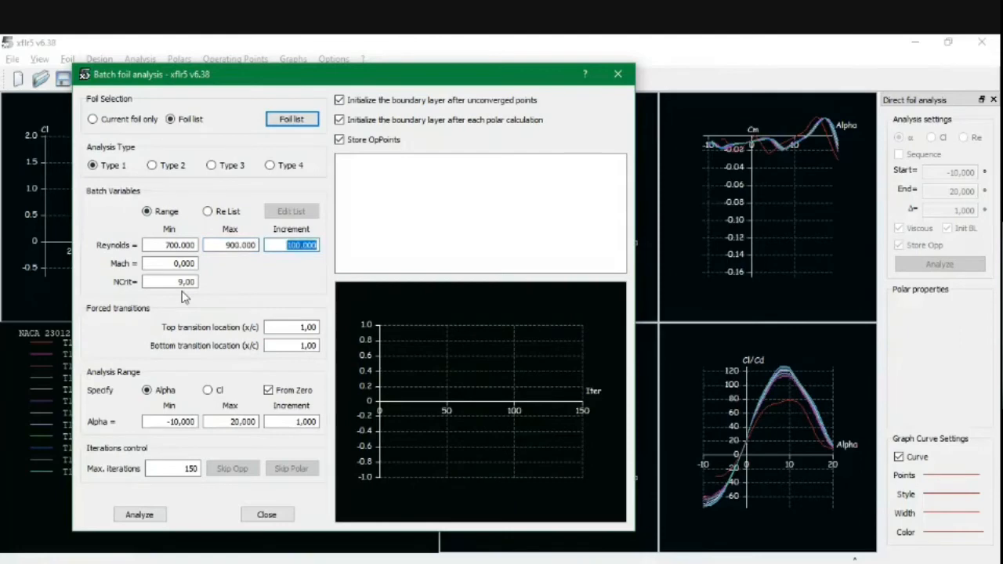
text(50)
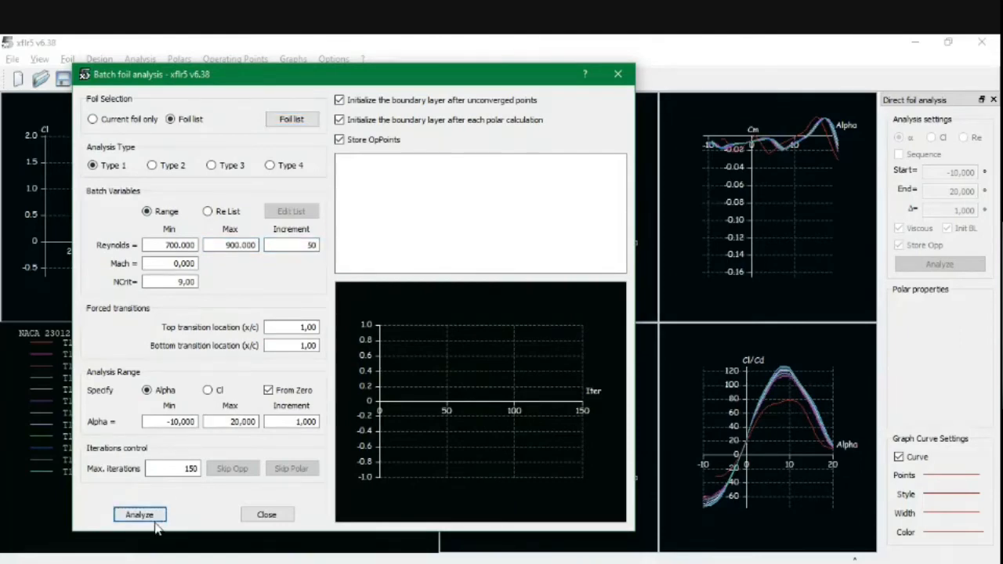
click(140, 515)
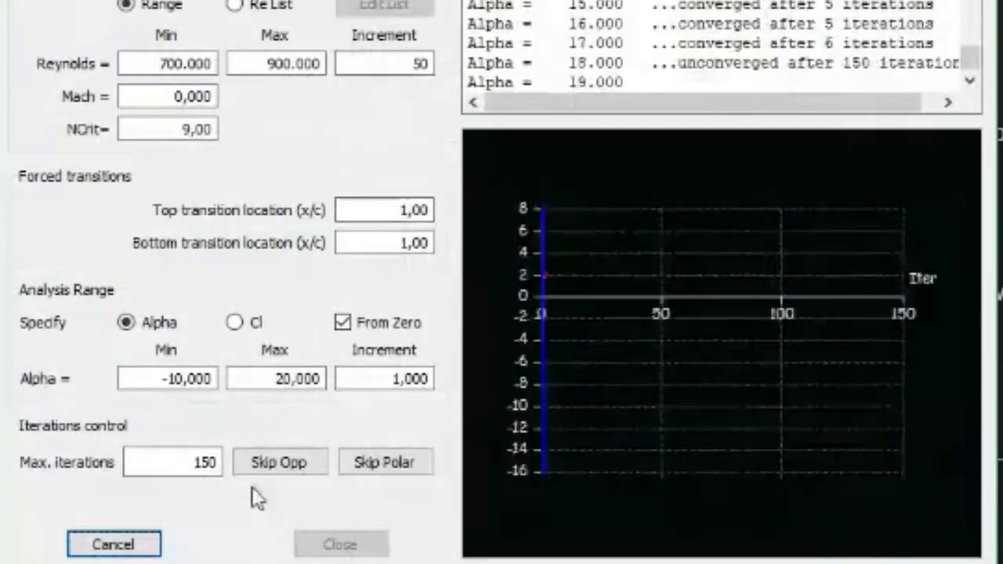
click(140, 515)
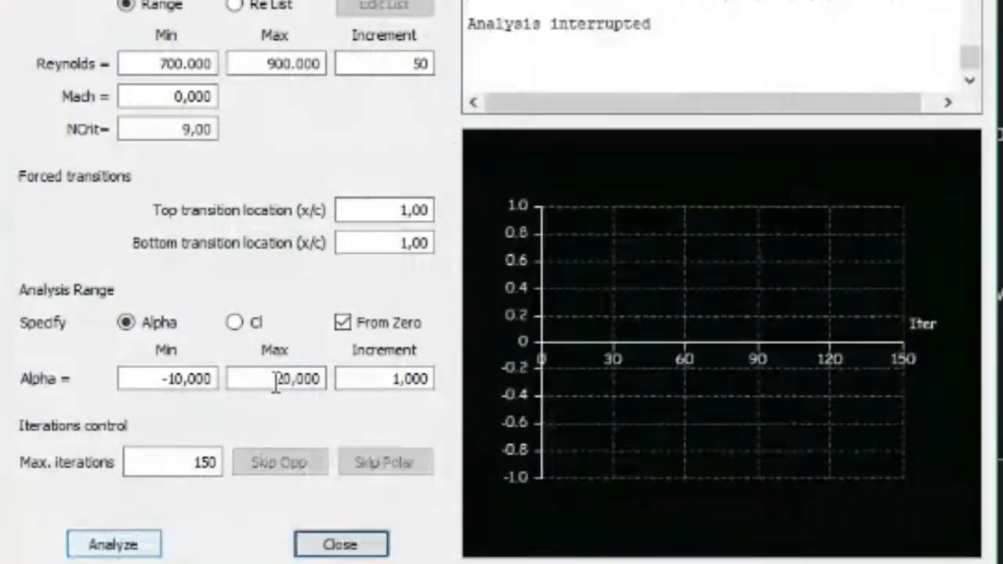
- Set the batch's Reynolds increment to 50,000
double_click(421, 63)
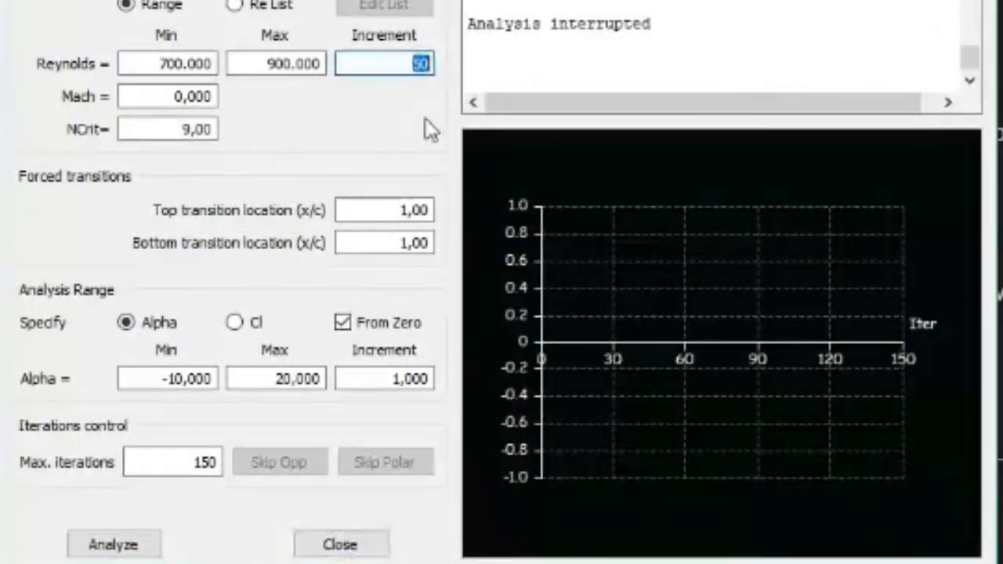
text(50000)
key(Tab)
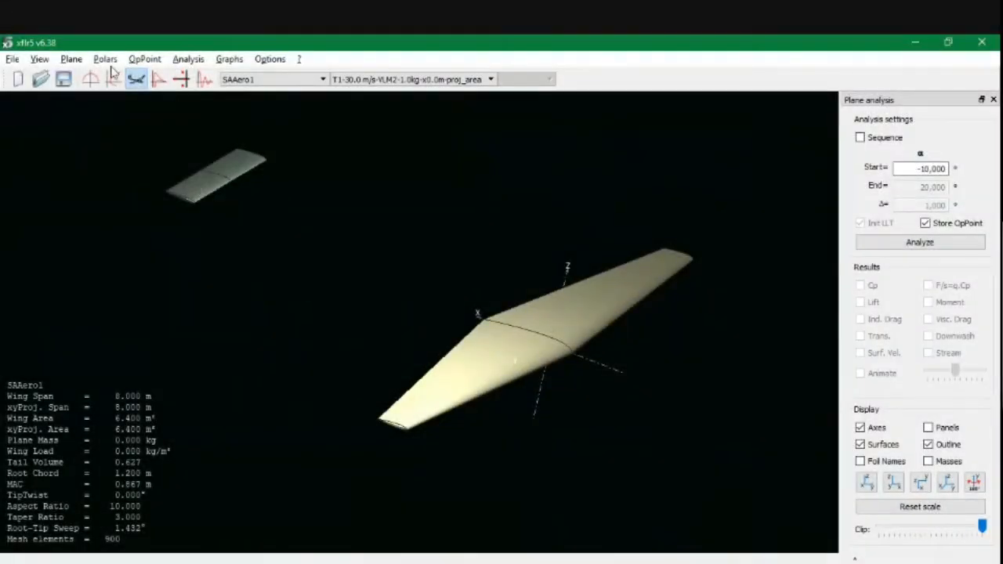
- Set the chord of SAAero1's main wing tip section to 0.8 m and save the plane
click(72, 60)
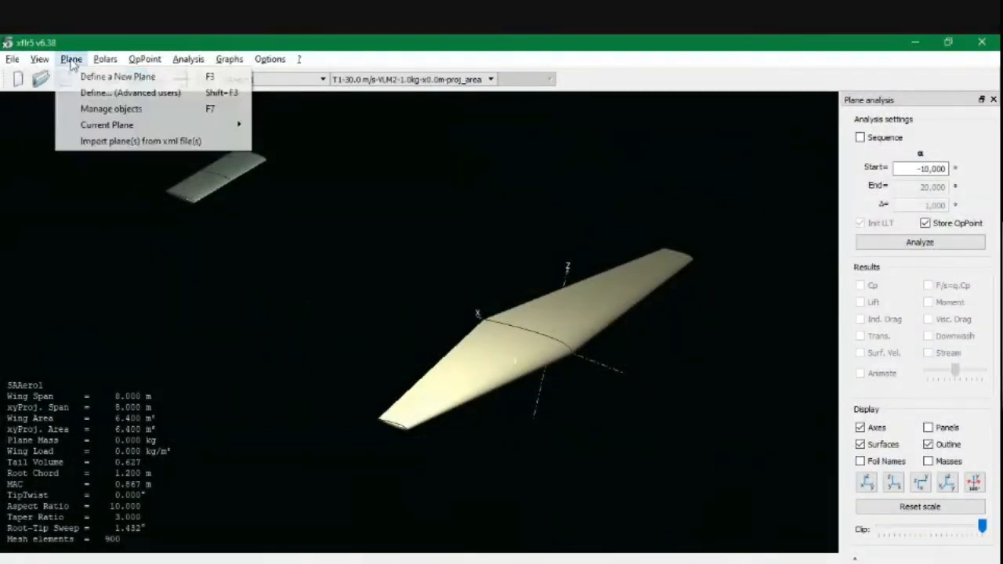
mouse_move(107, 125)
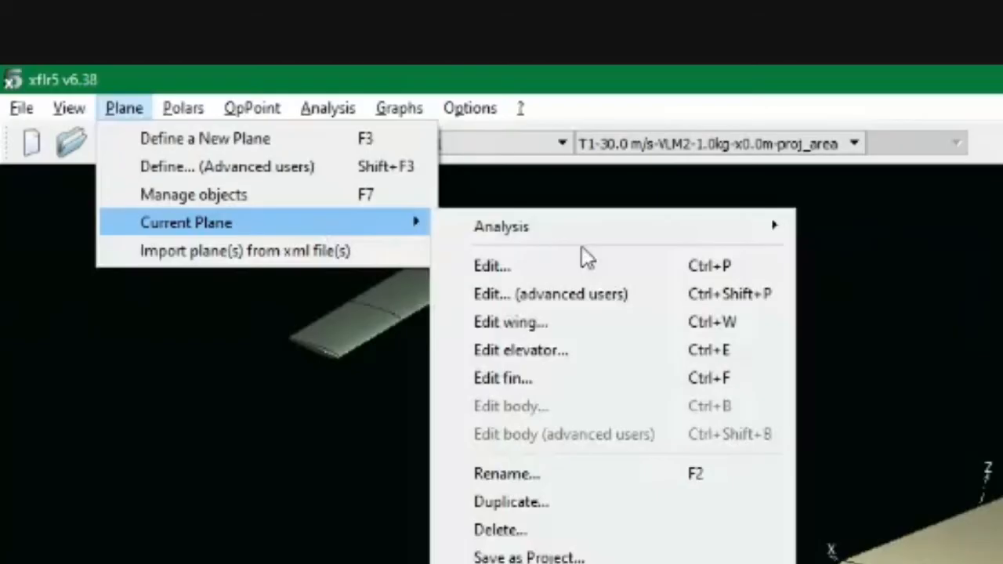
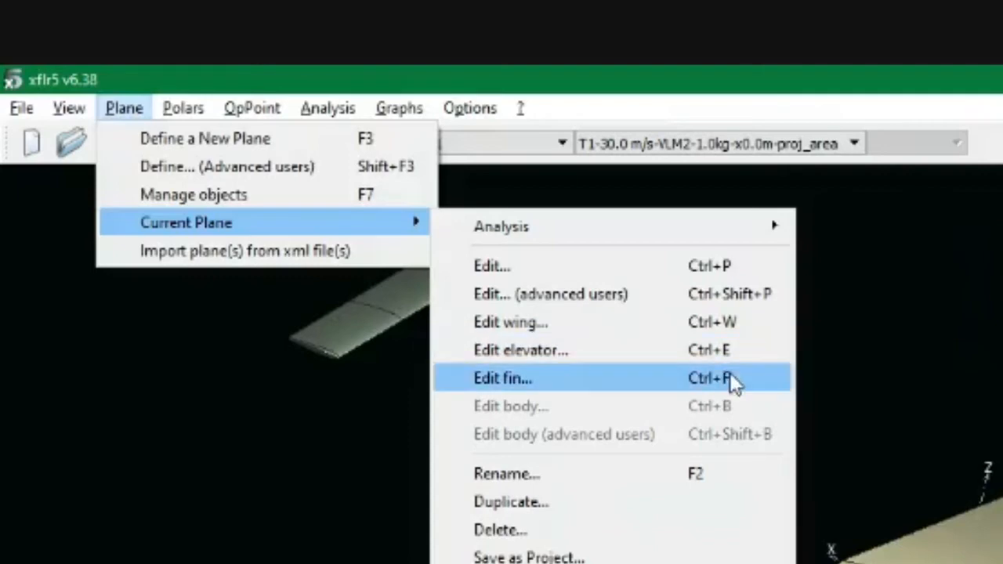
click(669, 269)
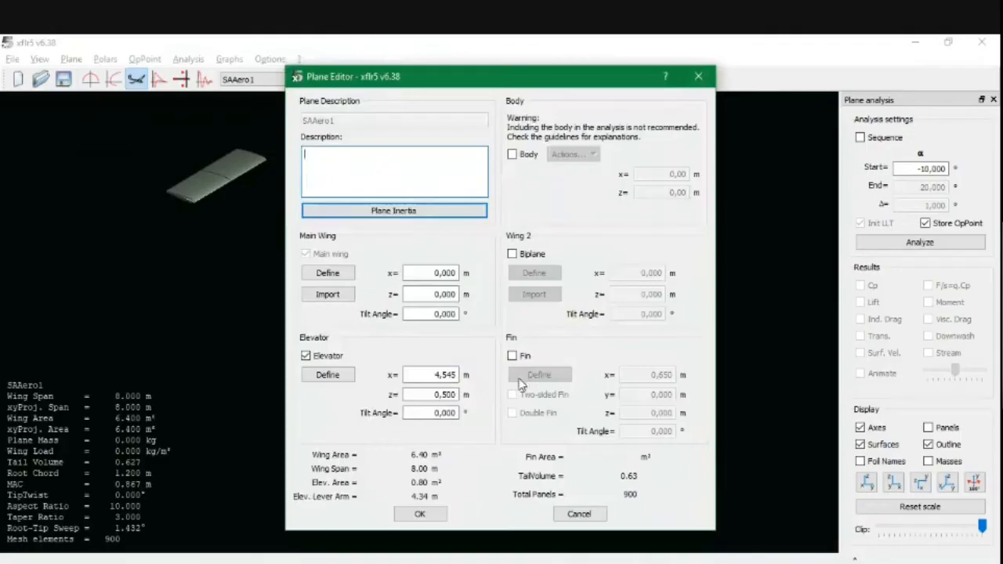
click(328, 273)
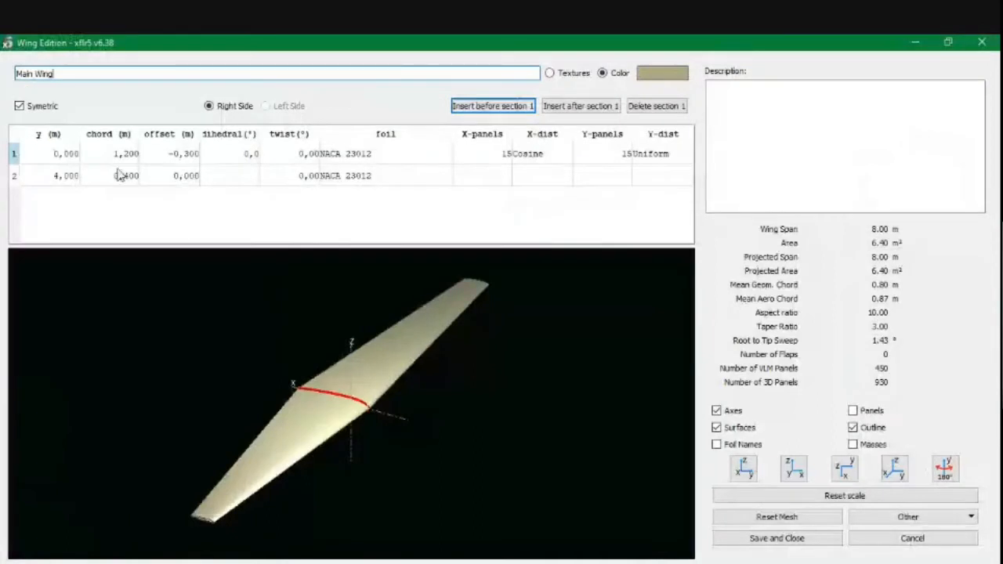
double_click(121, 176)
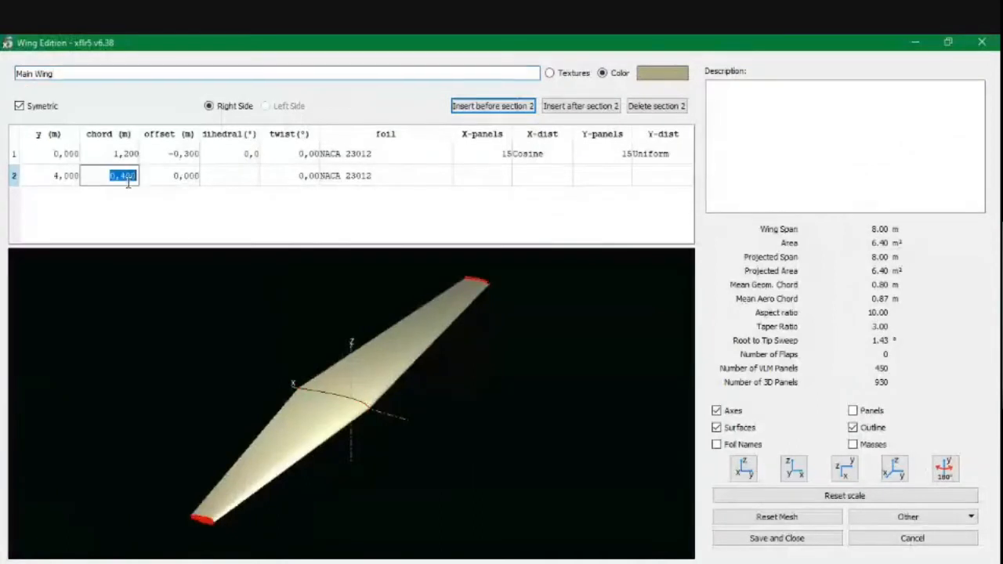
text(0,8)
key(Return)
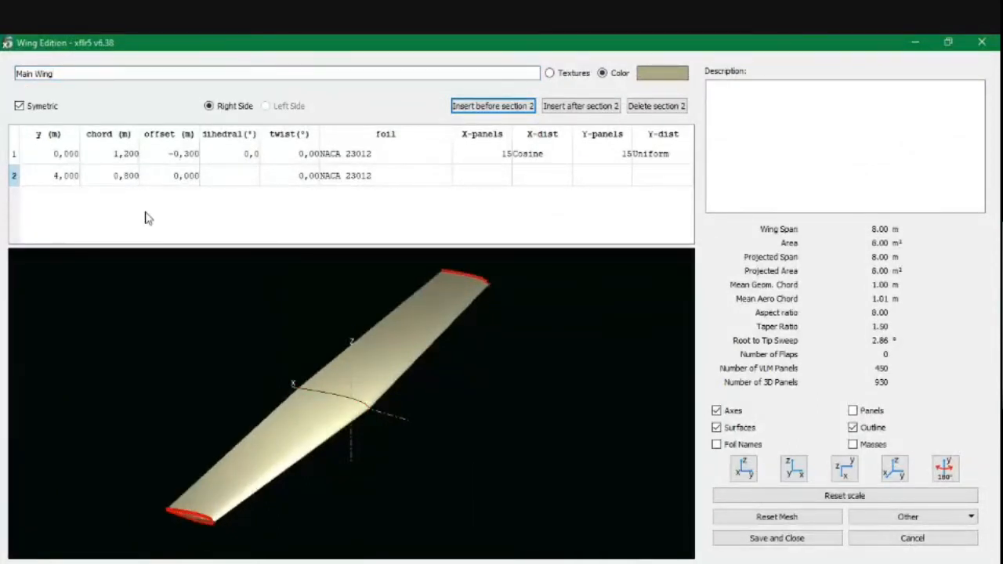
click(811, 539)
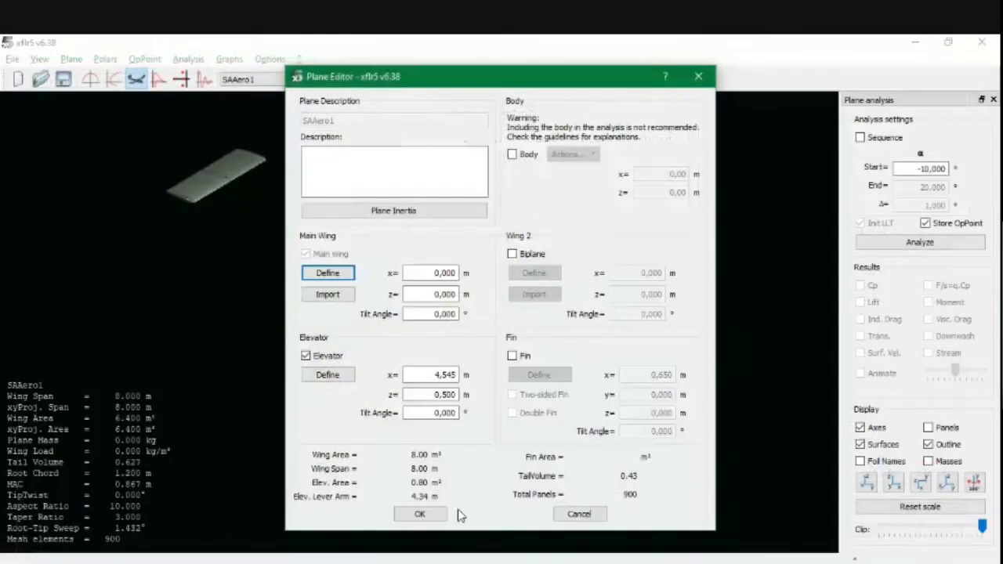
click(422, 514)
drag(396, 325, 507, 346)
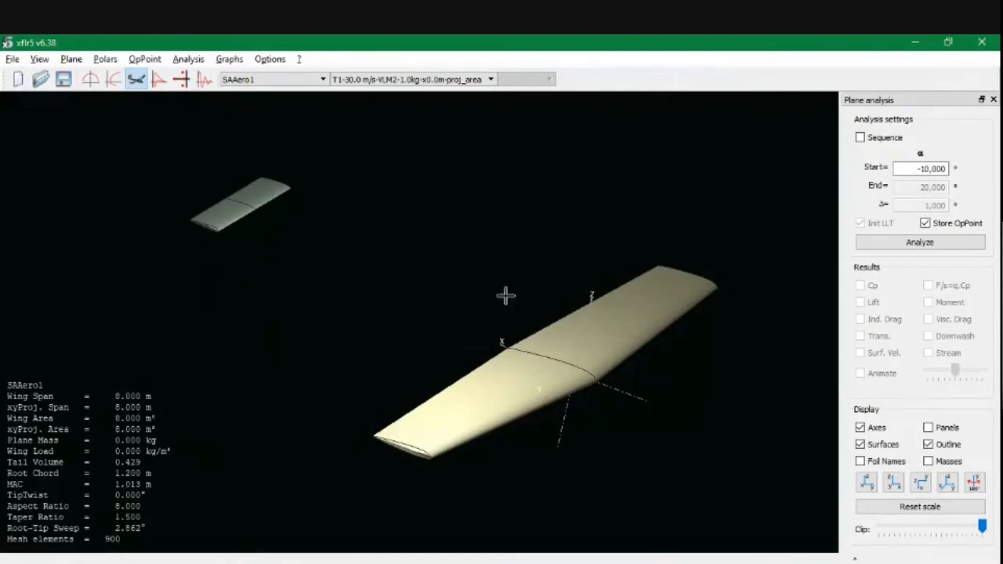
- Define a new 30 m/s fixed-speed analysis for SAAero1 using the horseshoe vortex (VLM1) method
click(189, 60)
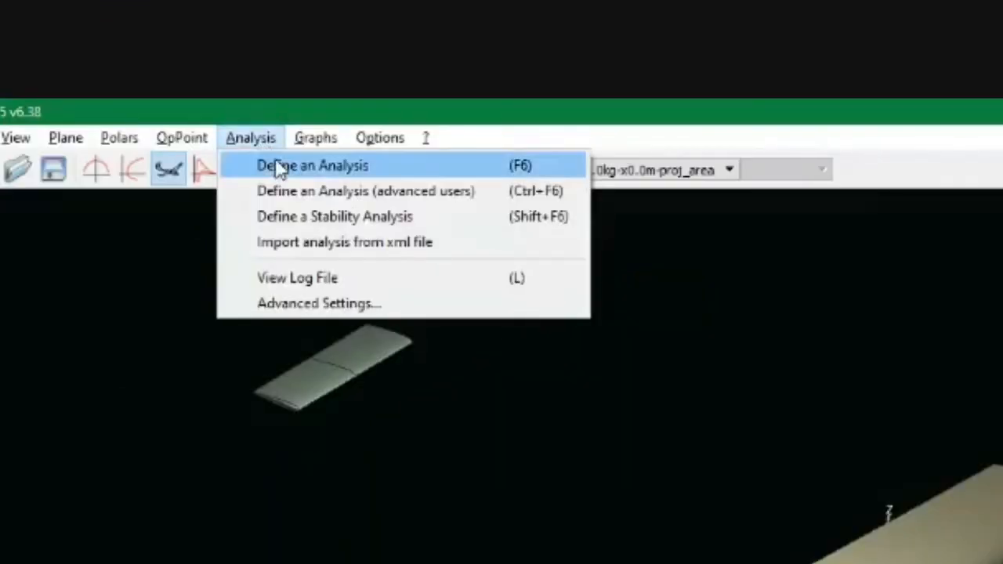
click(281, 170)
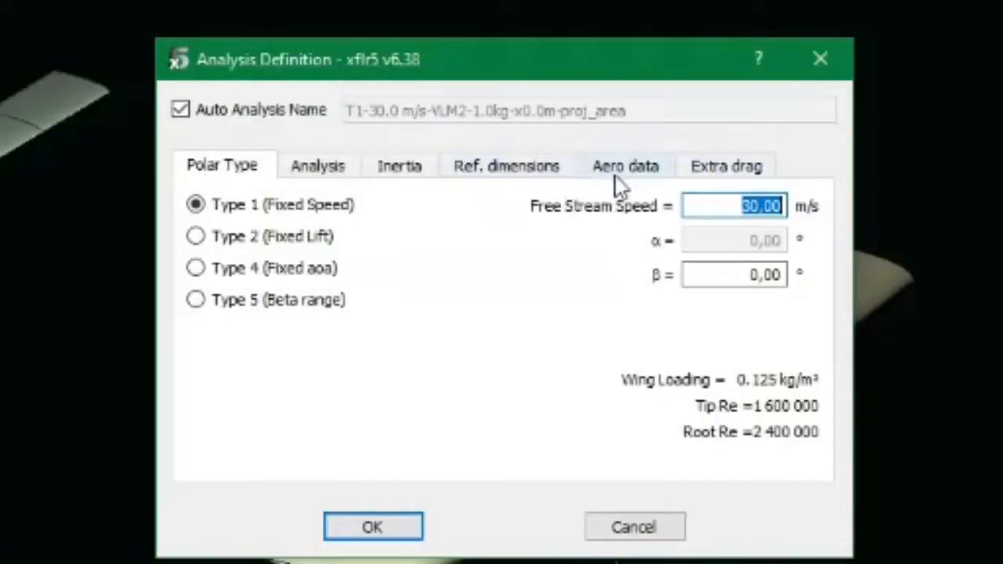
click(617, 179)
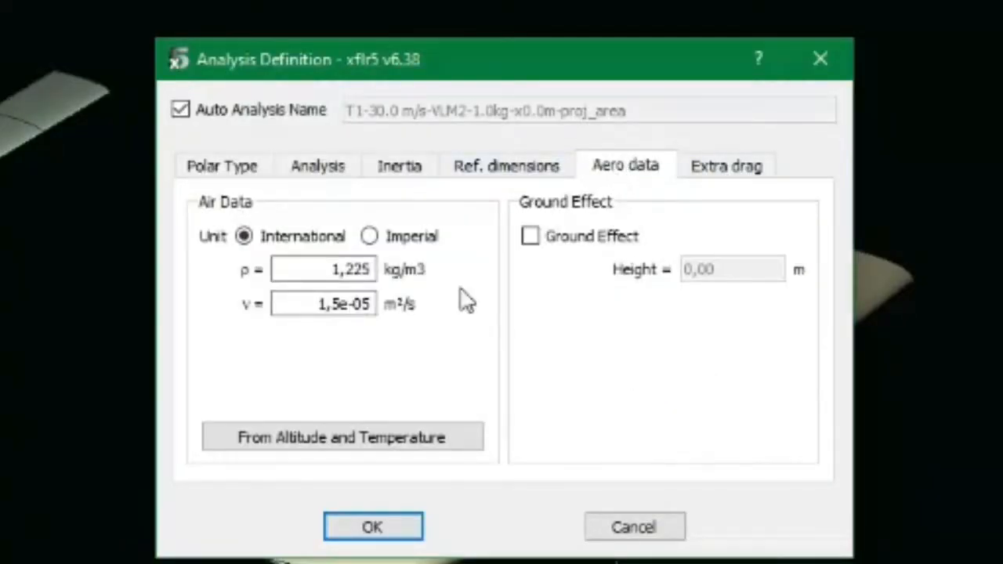
click(239, 165)
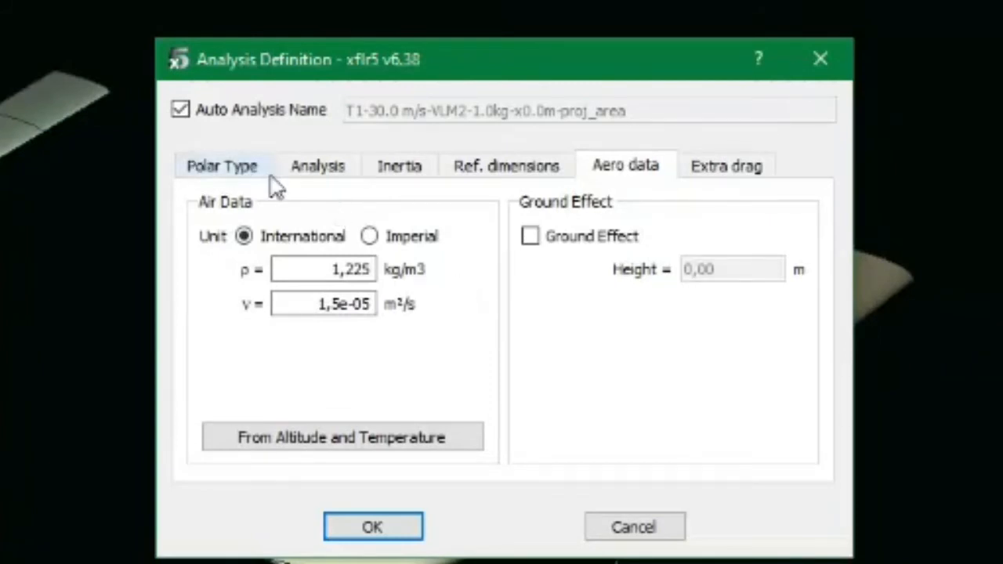
click(302, 173)
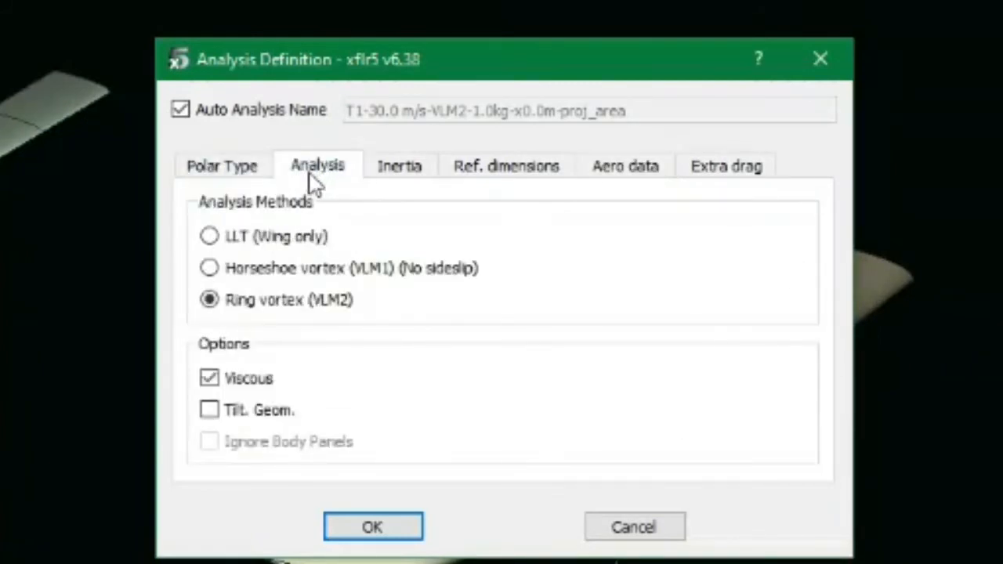
click(236, 240)
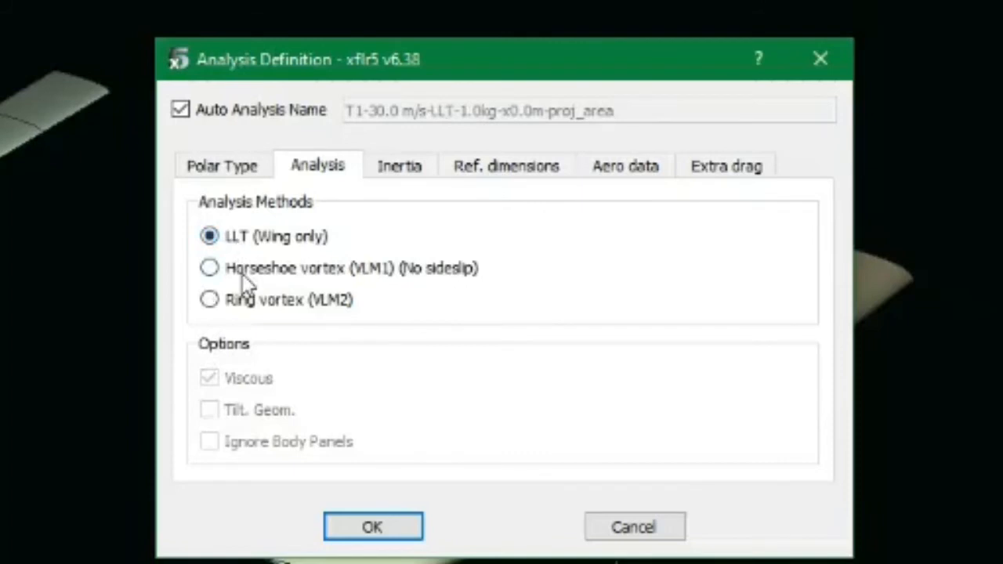
click(242, 270)
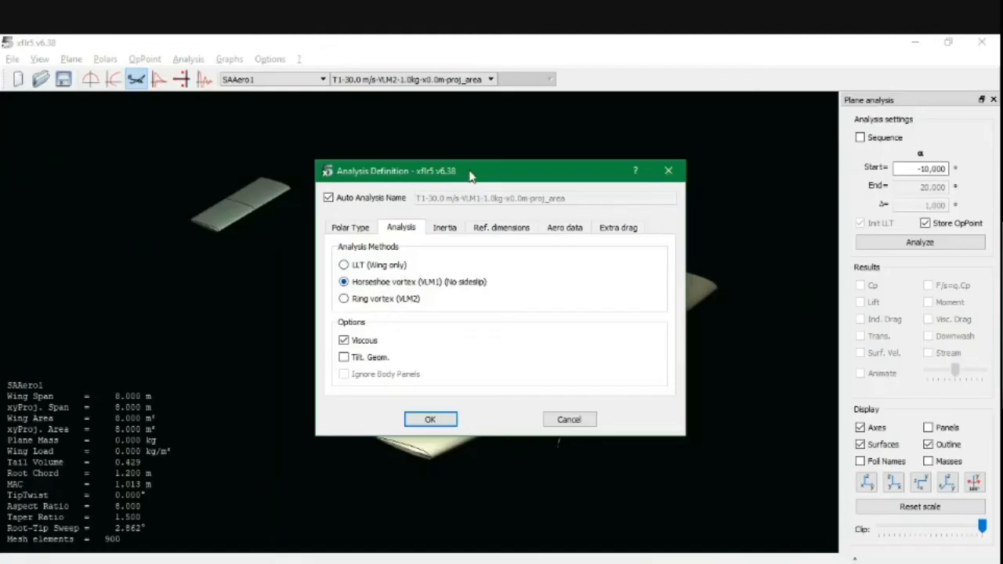
drag(470, 176, 643, 201)
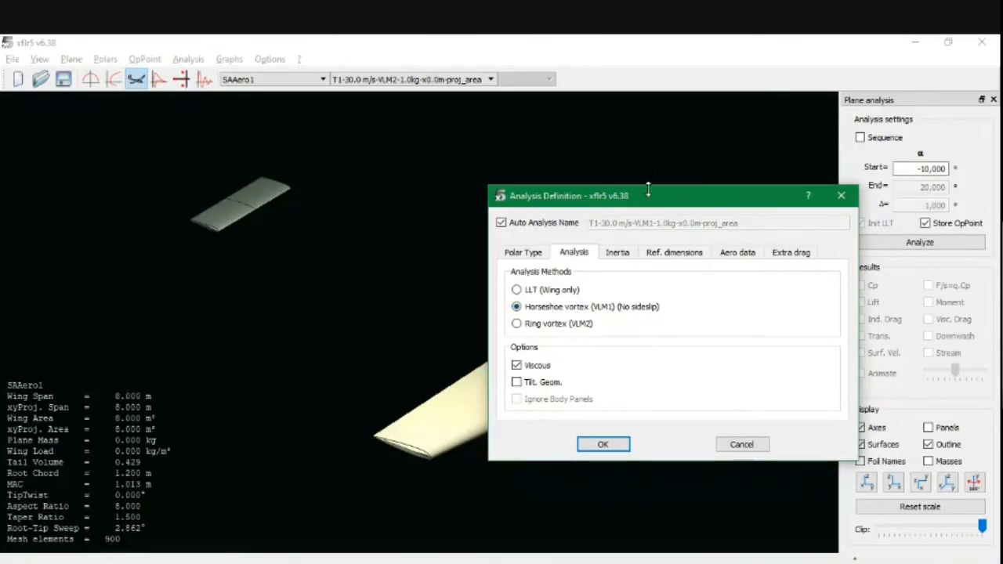
drag(646, 202, 473, 174)
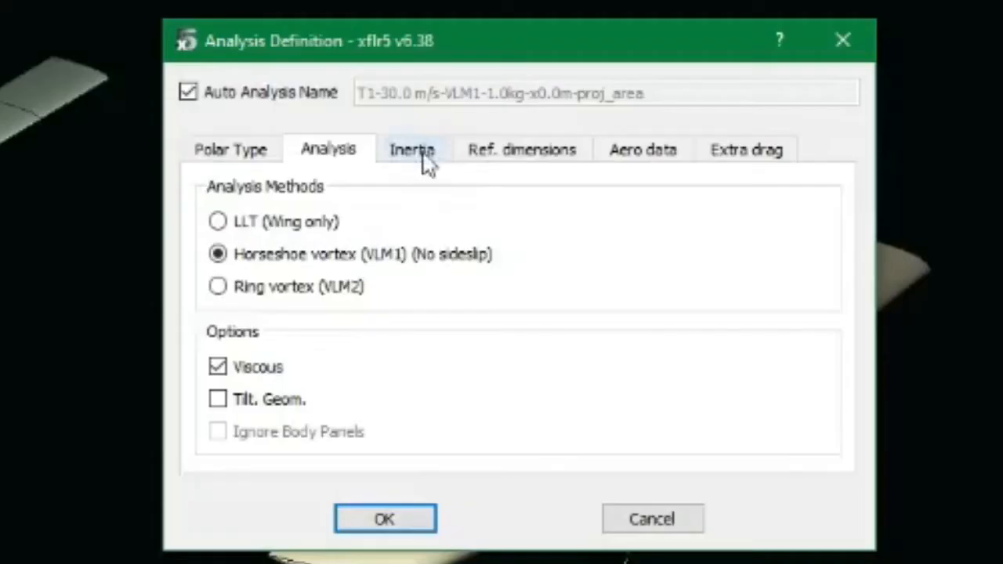
- Review the inertia, reference dimensions, extra drag and aero data settings, and create the analysis with them unchanged
click(428, 154)
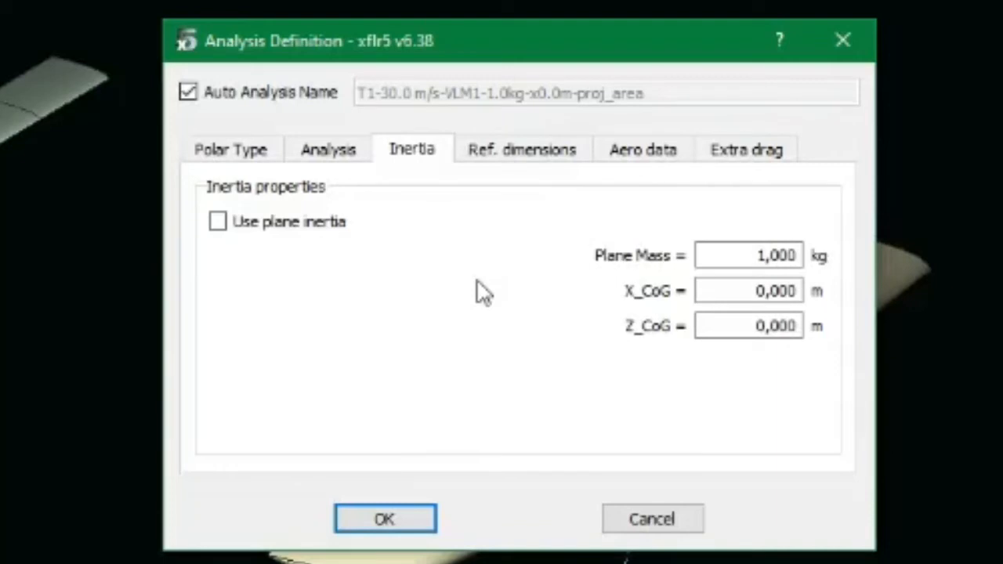
click(525, 162)
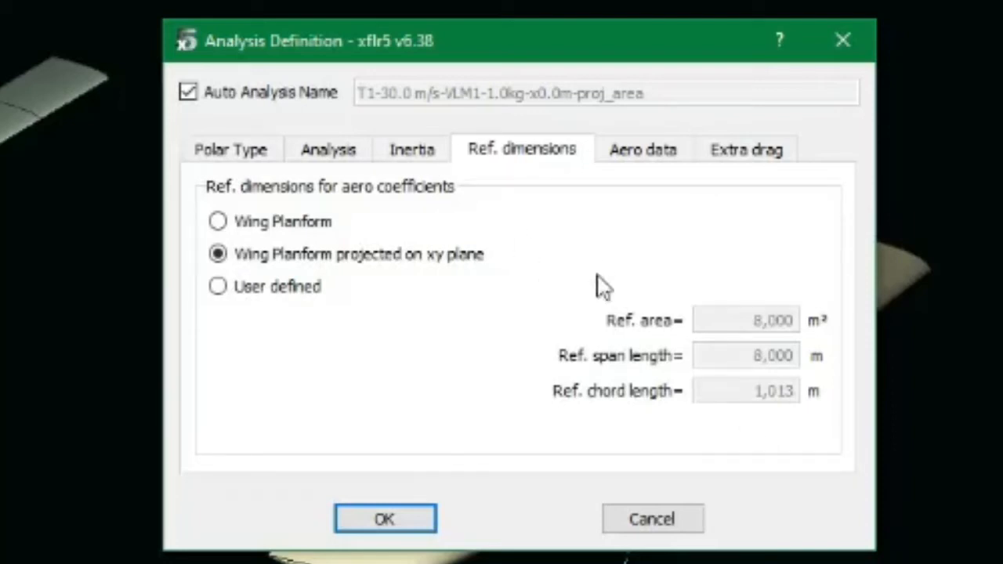
click(751, 157)
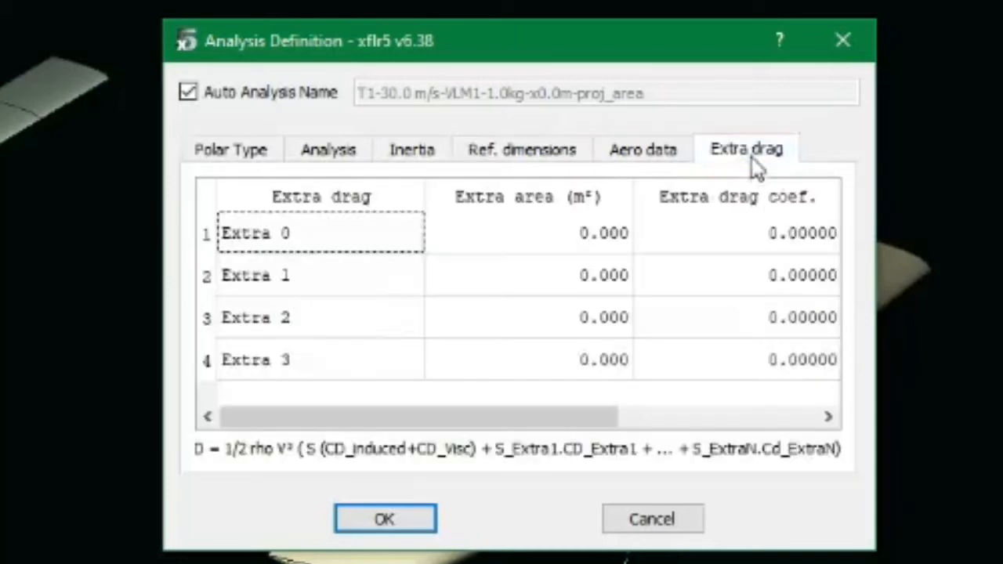
click(344, 253)
click(353, 313)
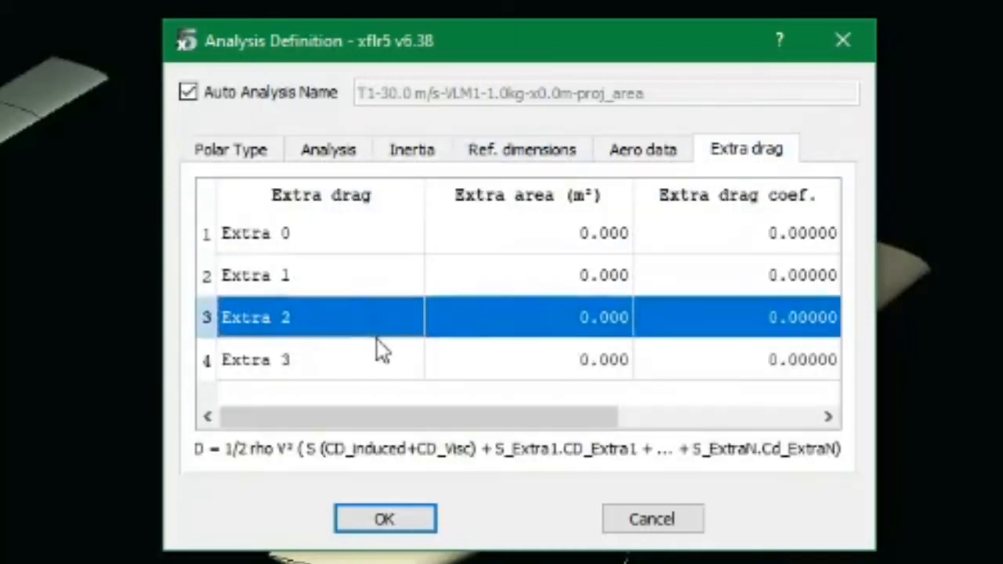
click(380, 353)
click(350, 269)
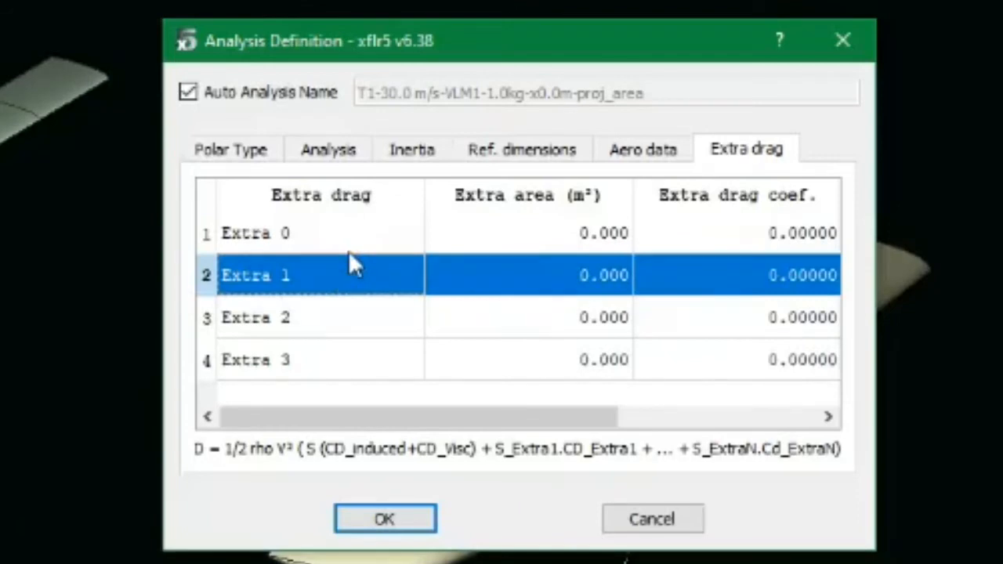
click(639, 157)
click(304, 155)
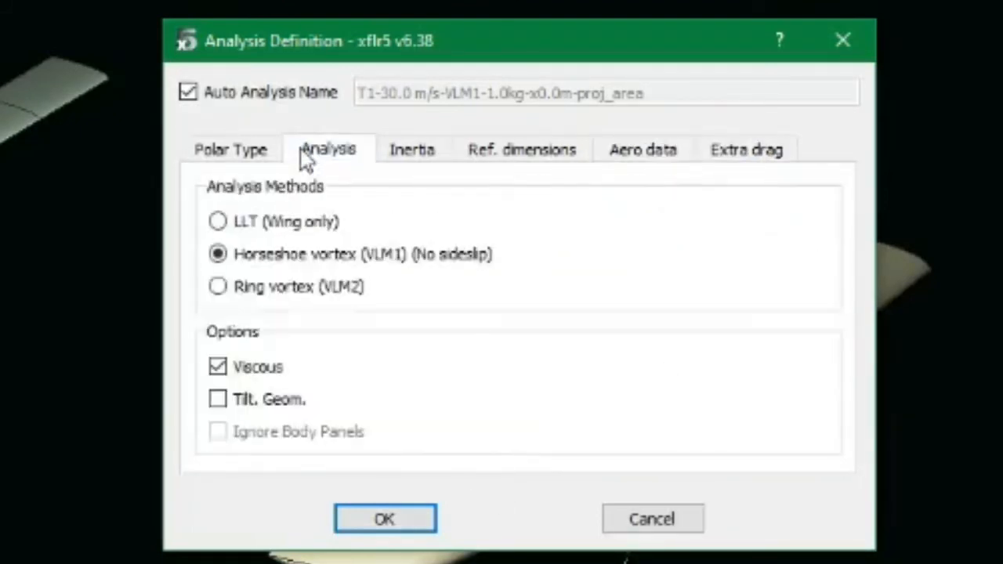
click(401, 520)
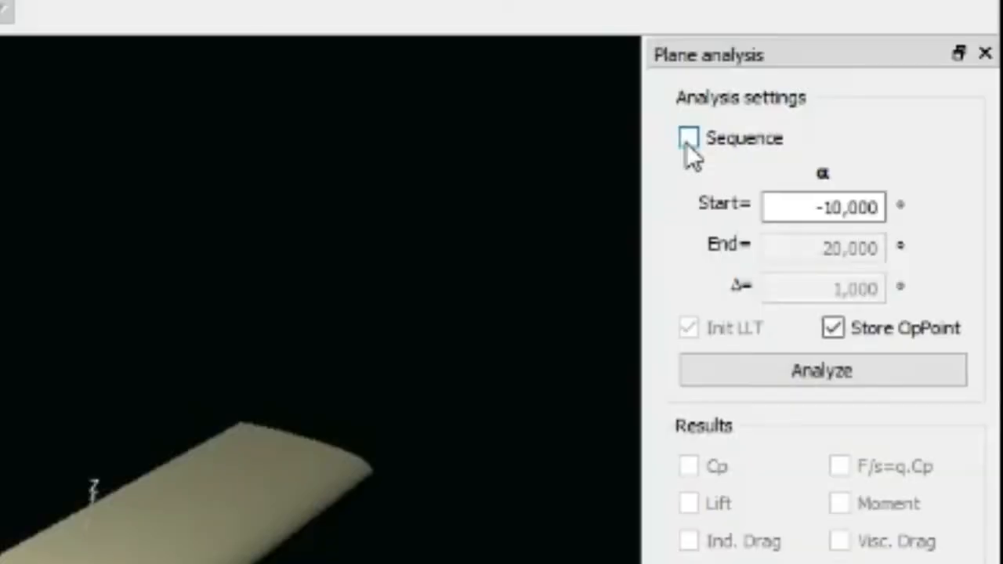
- Run the analysis as an angle-of-attack sequence from -10° to 20° in 1° increments
click(861, 141)
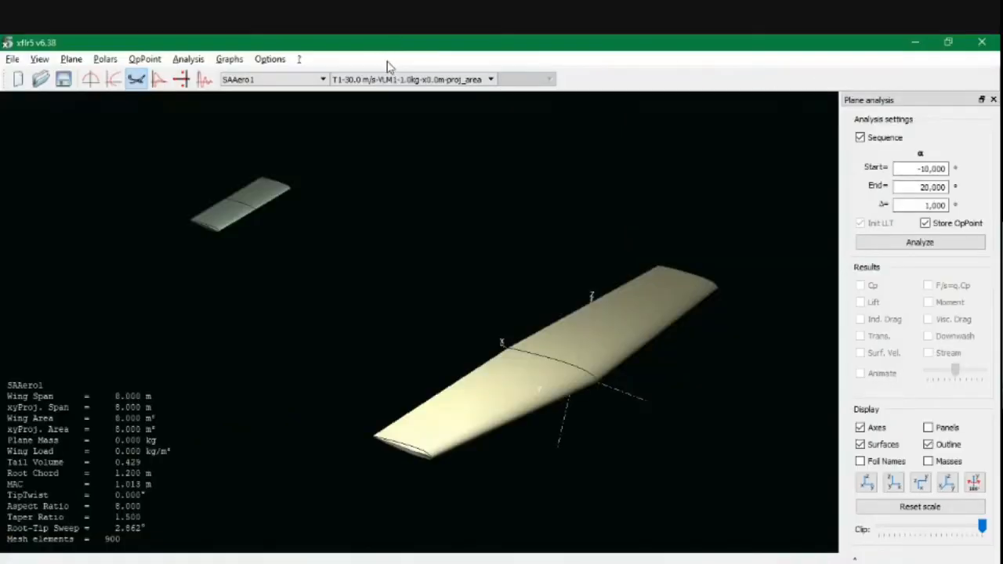
right_click(390, 63)
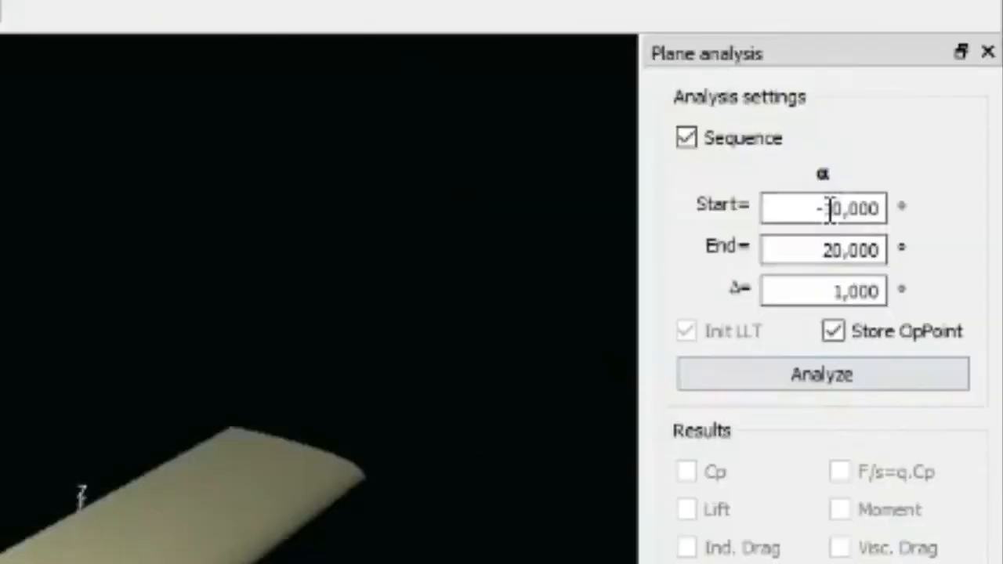
click(924, 168)
click(830, 249)
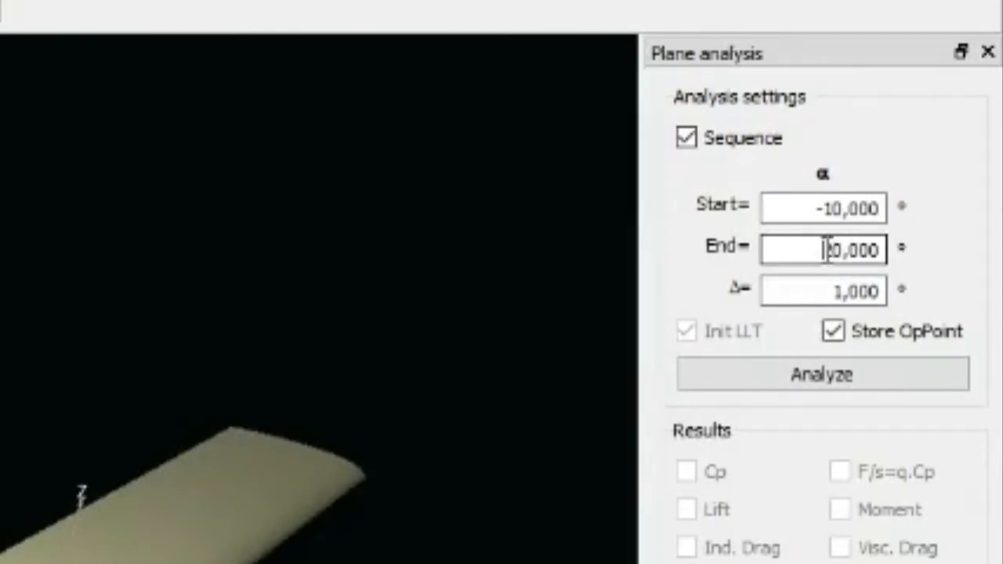
click(825, 373)
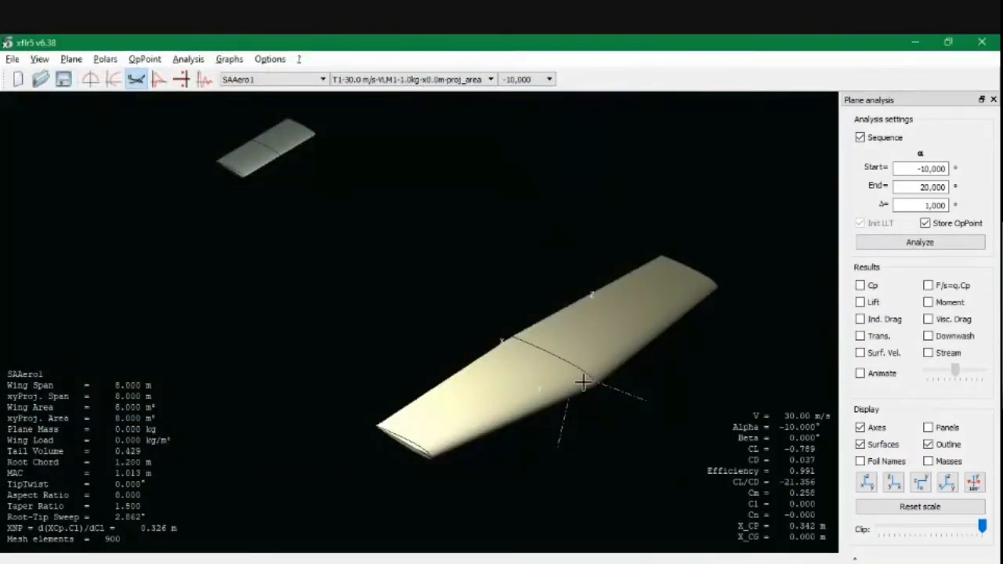
- Display the pressure coefficient (Cp) and lift distributions on the plane at -10° angle of attack
drag(549, 339, 580, 298)
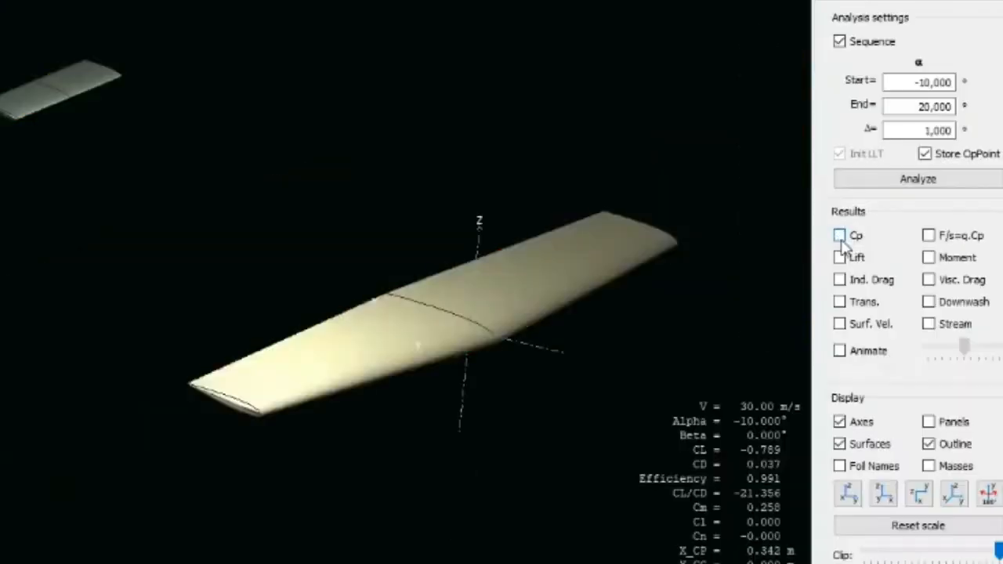
click(706, 203)
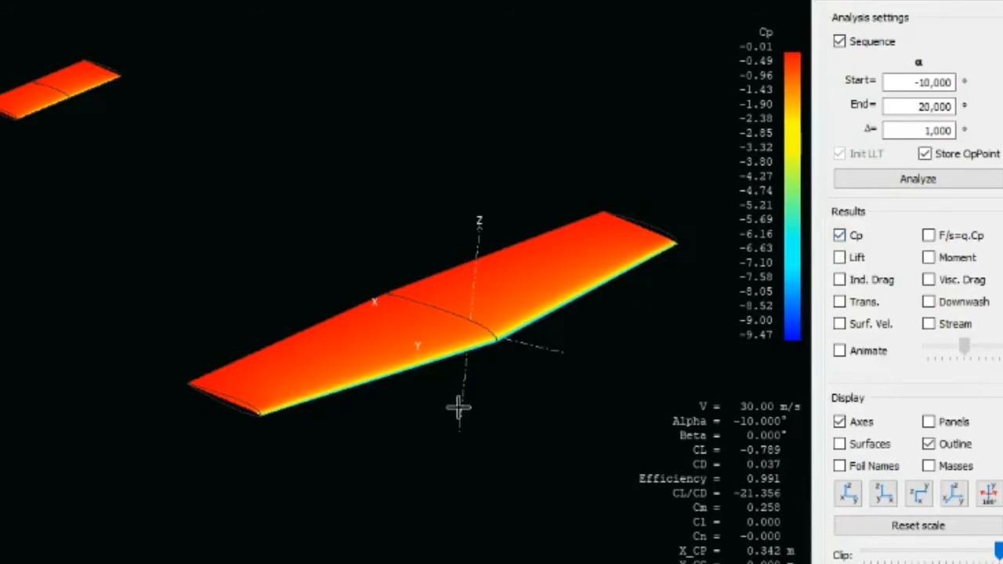
drag(453, 372, 300, 305)
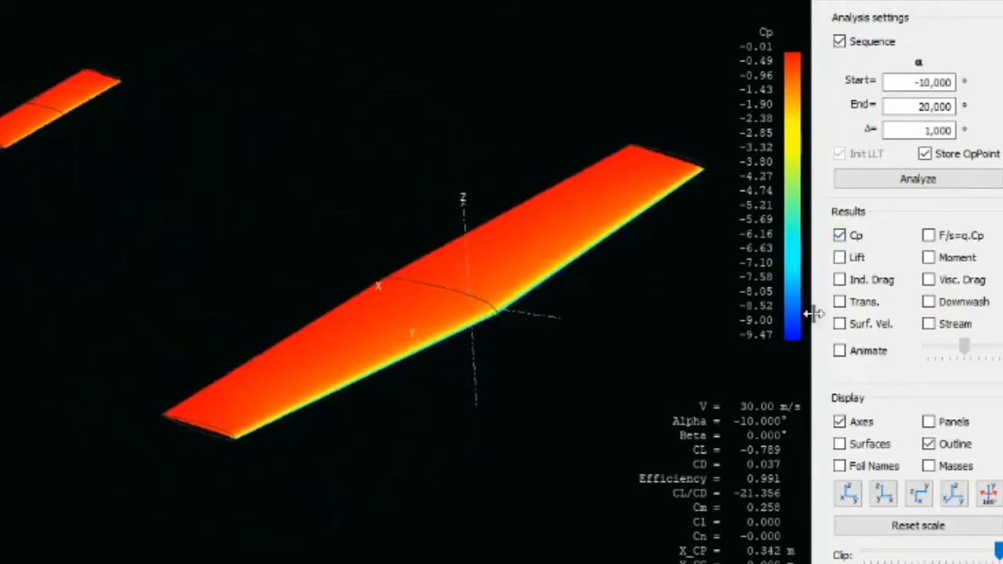
click(859, 258)
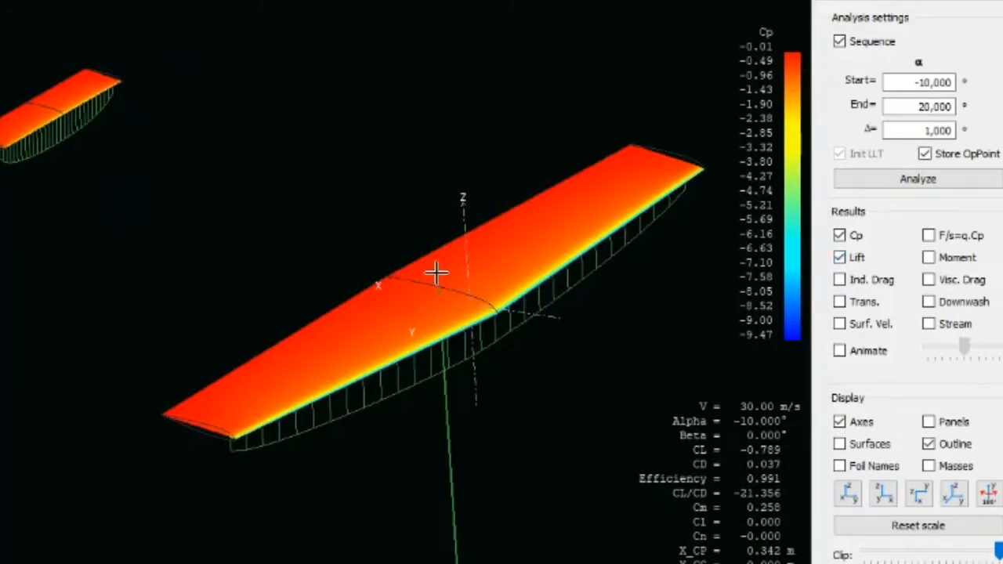
drag(436, 274, 348, 263)
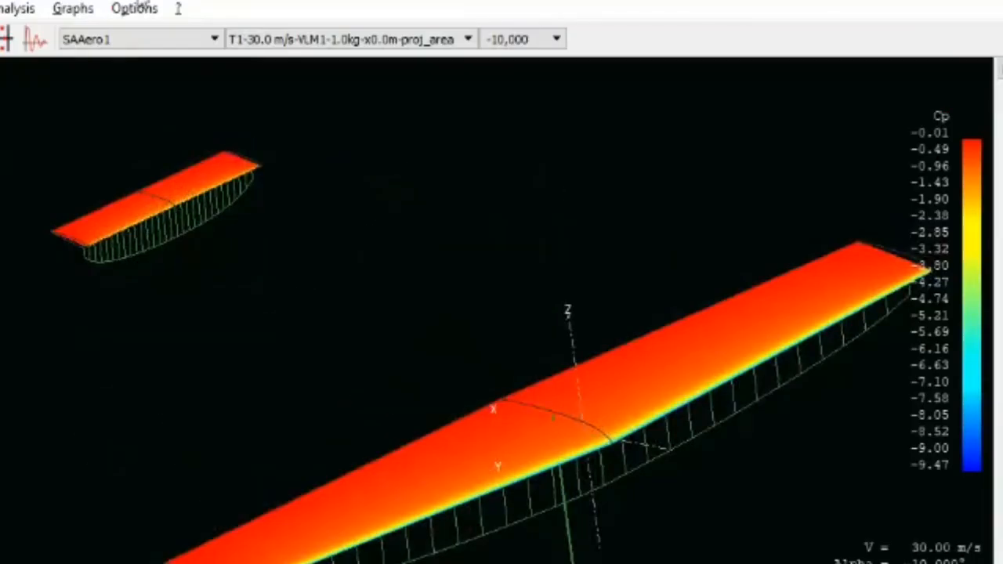
- Compare the Cp and lift distributions across several angles of attack, ending on the 5° operating point
click(520, 43)
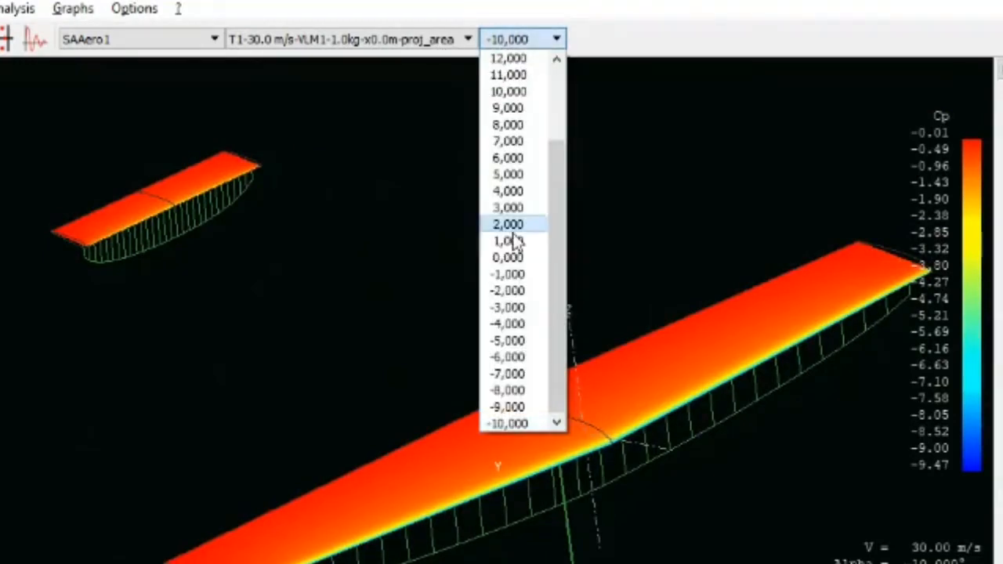
scroll(512, 259, up, 1)
click(527, 43)
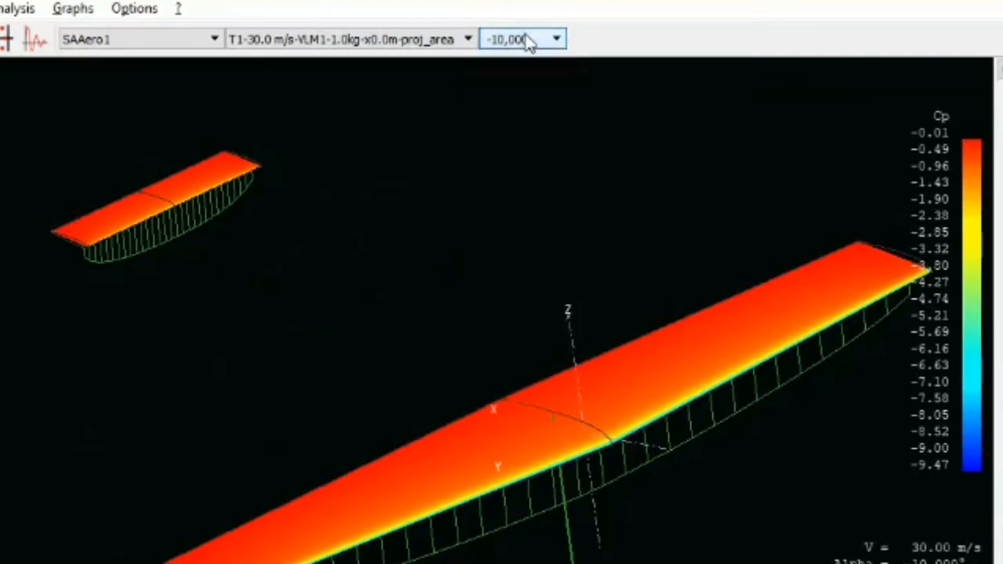
scroll(529, 43, up, 11)
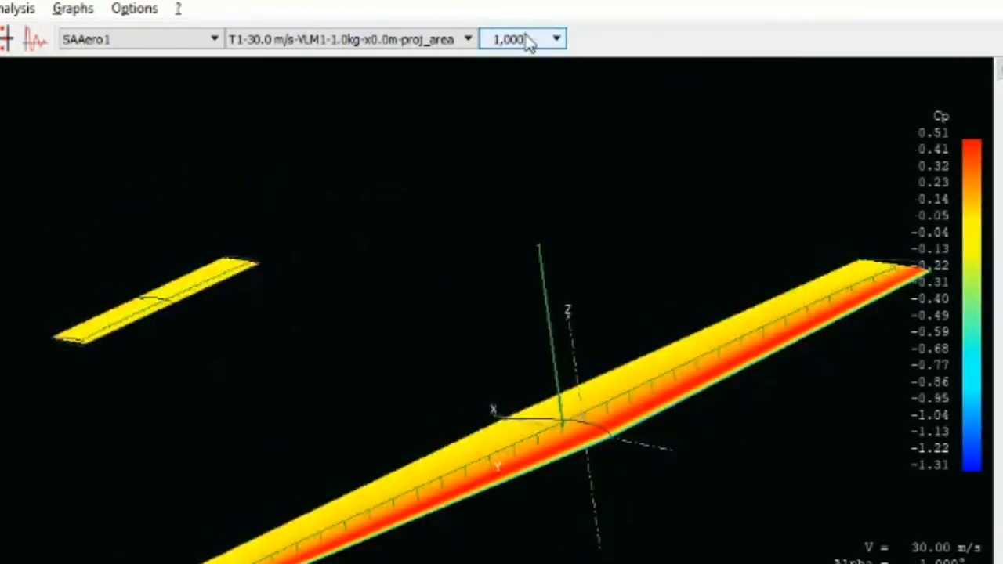
scroll(529, 43, up, 6)
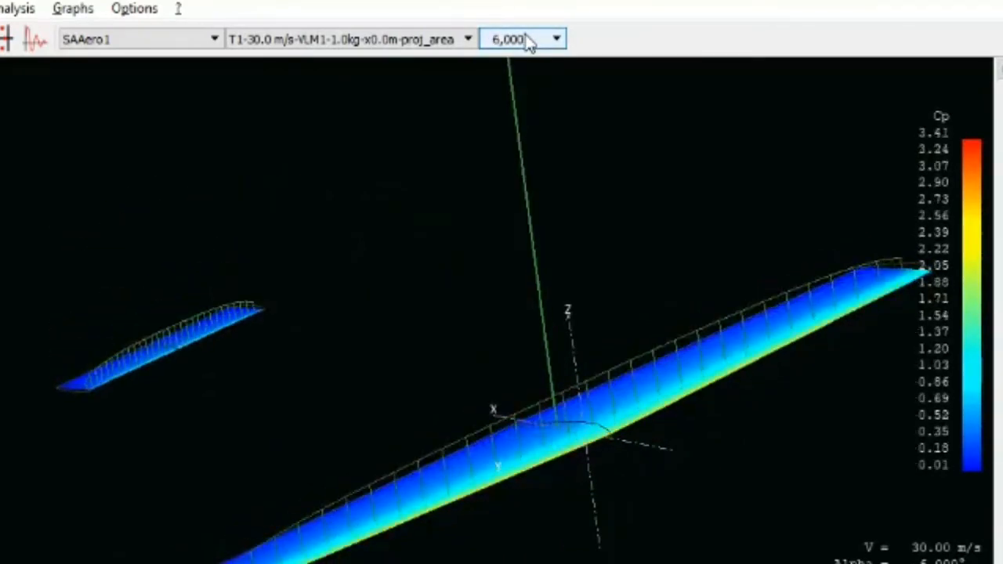
scroll(529, 43, down, 10)
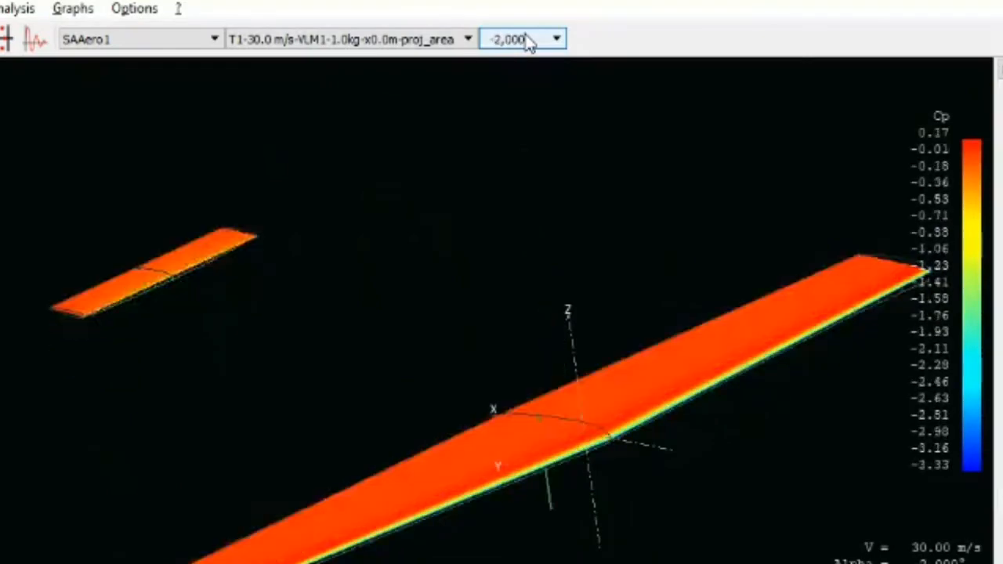
scroll(529, 43, up, 6)
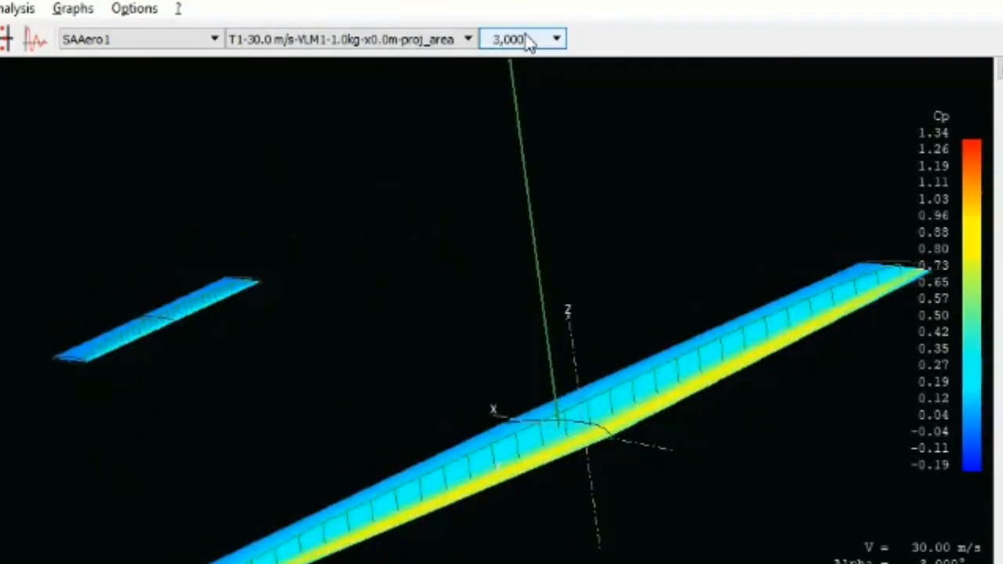
scroll(529, 43, up, 2)
drag(549, 418, 515, 500)
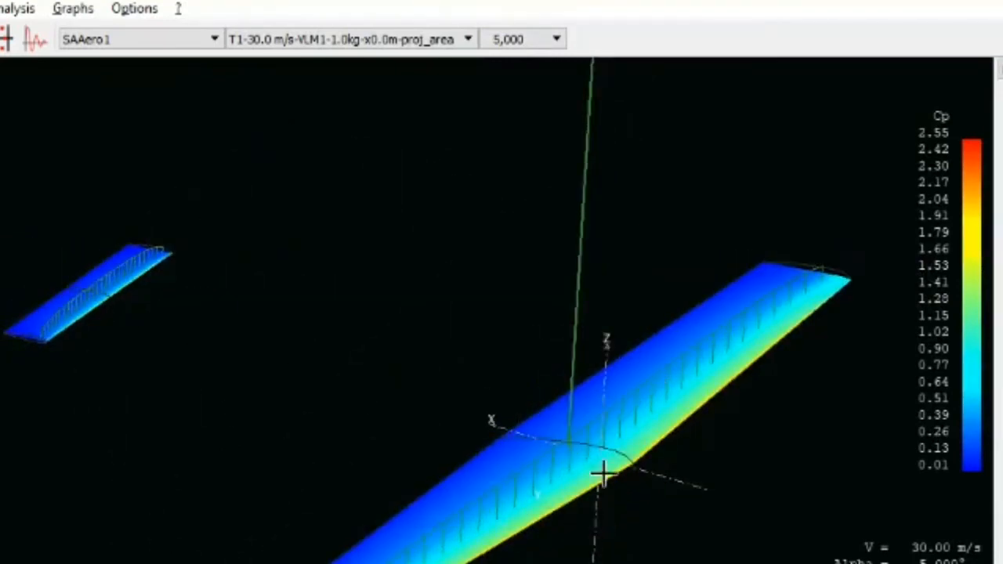
drag(598, 446, 590, 415)
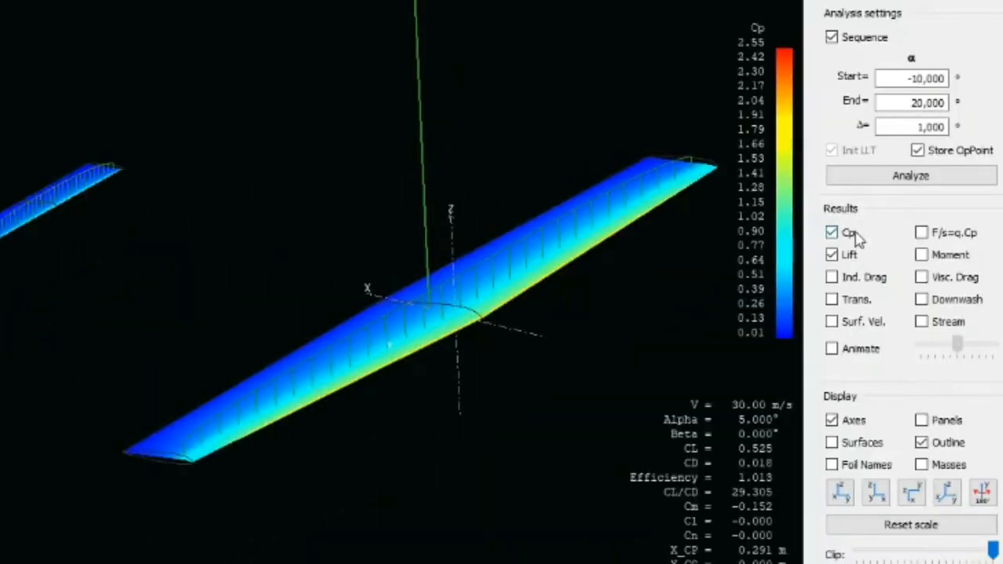
- Hide the Cp and lift results and show the plane's surfaces again
click(833, 233)
click(833, 255)
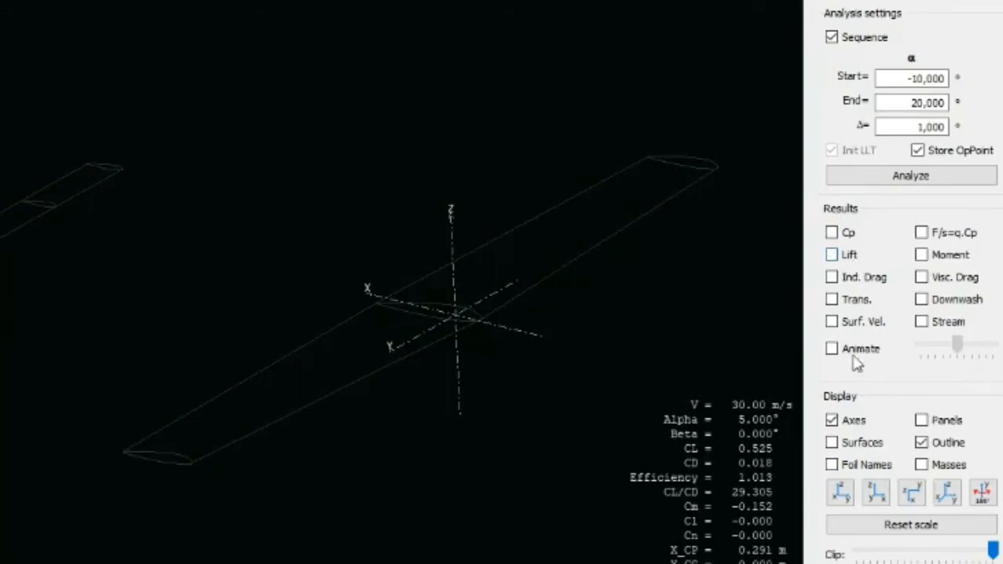
click(833, 443)
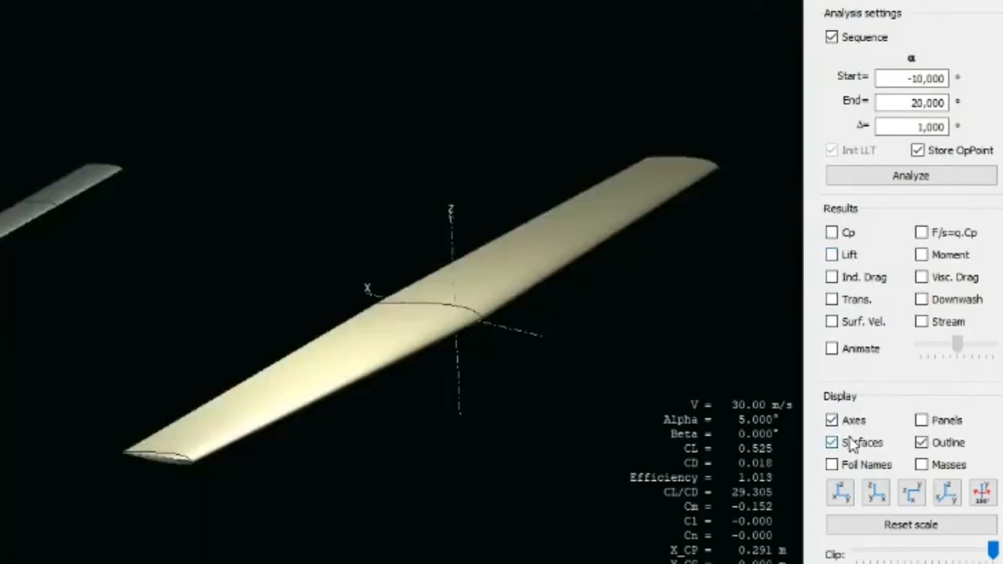
- Display the induced drag results on the plane at 5° angle of attack and inspect them along the span
click(832, 278)
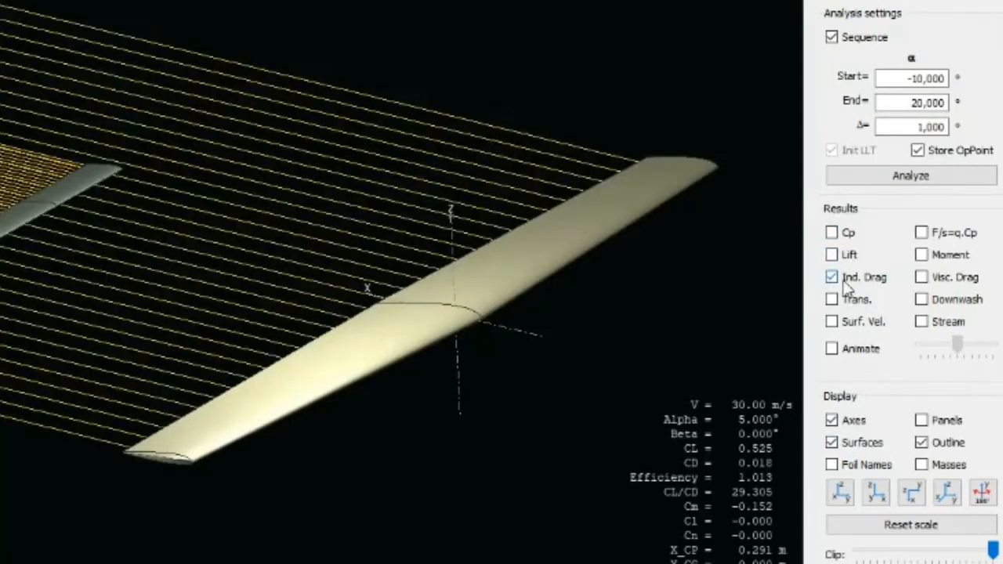
click(845, 282)
click(845, 282)
middle_drag(388, 318, 279, 316)
middle_drag(549, 311, 620, 314)
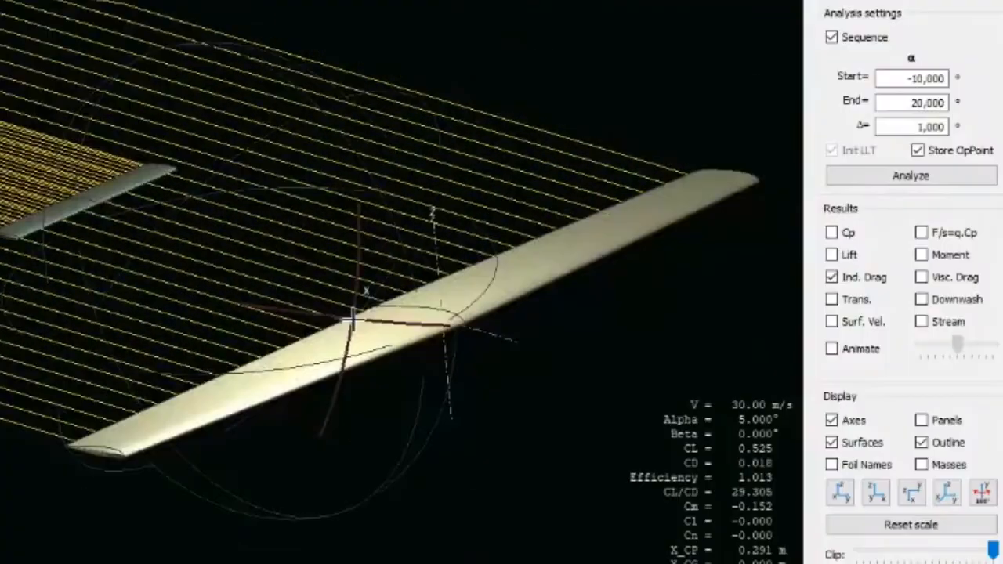
- Display the transition lines on the wing together with induced drag and examine them up close around the root section
click(852, 303)
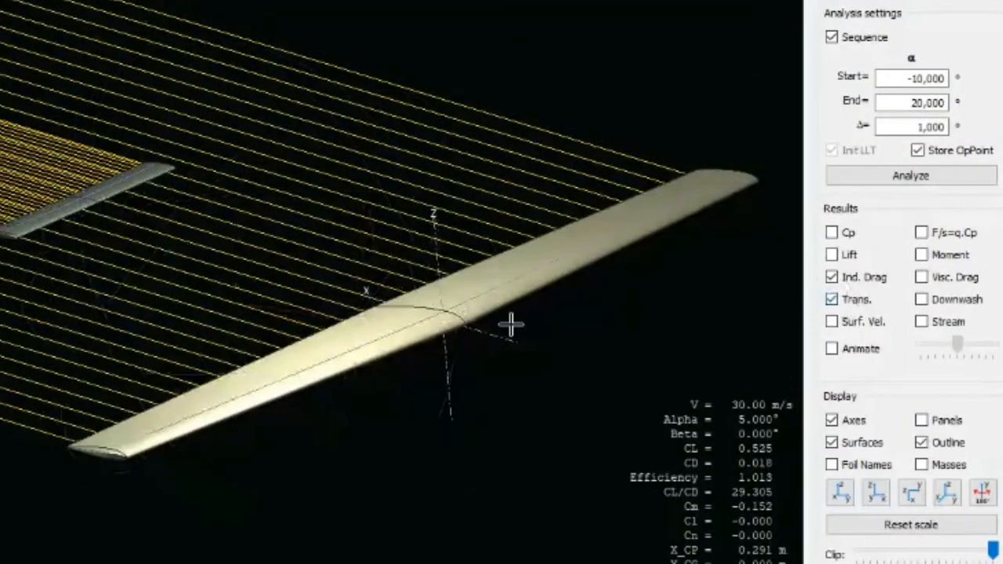
middle_drag(513, 324, 497, 329)
scroll(435, 381, up, 2)
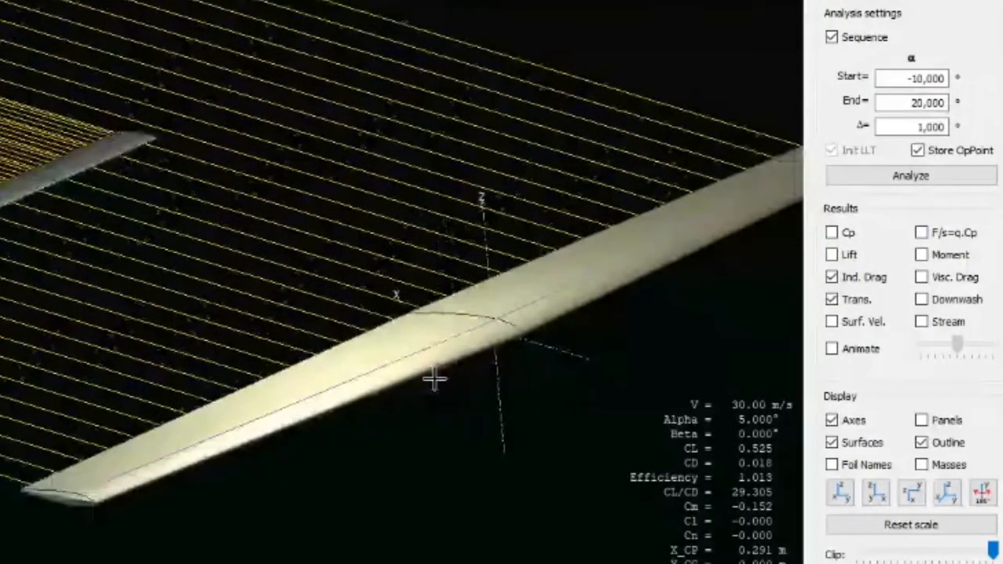
scroll(436, 380, up, 2)
scroll(459, 298, up, 3)
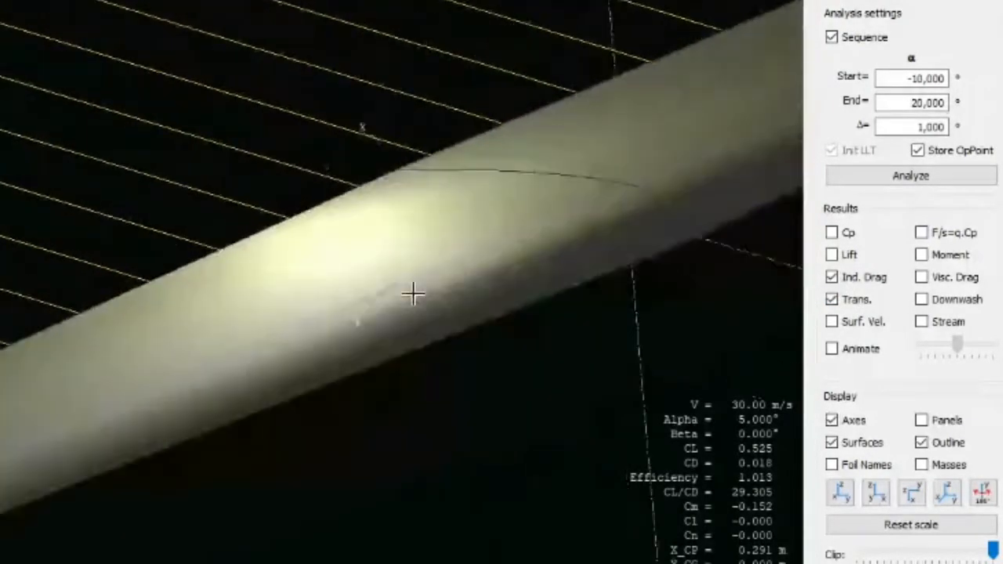
middle_drag(414, 294, 451, 285)
drag(462, 229, 160, 181)
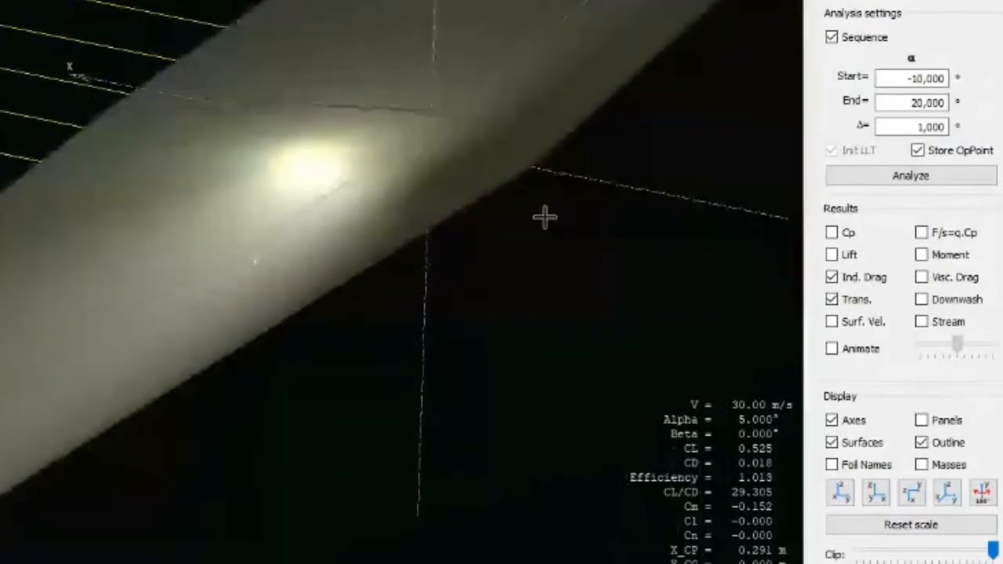
scroll(540, 235, down, 2)
scroll(540, 235, up, 4)
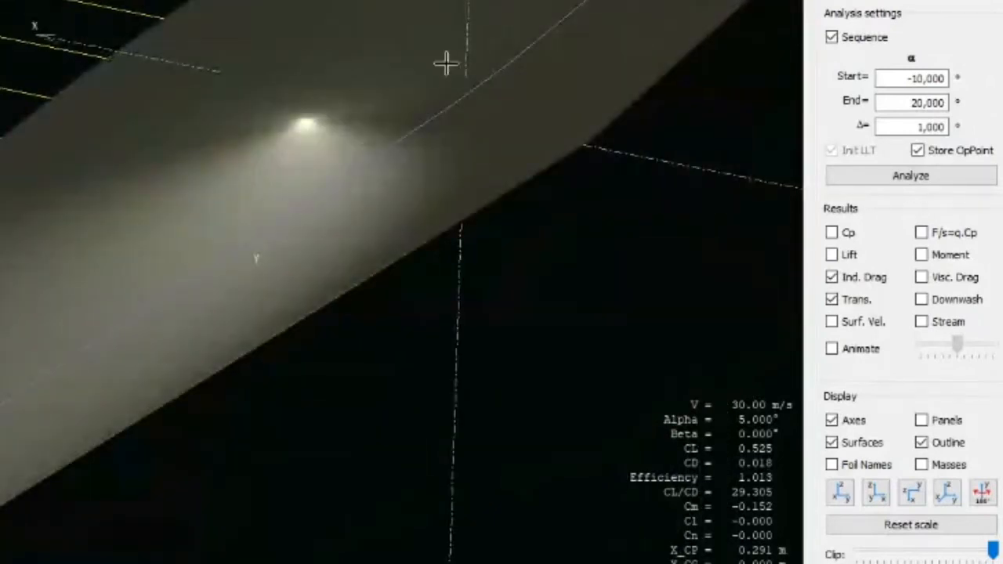
scroll(387, 194, down, 2)
scroll(388, 194, up, 5)
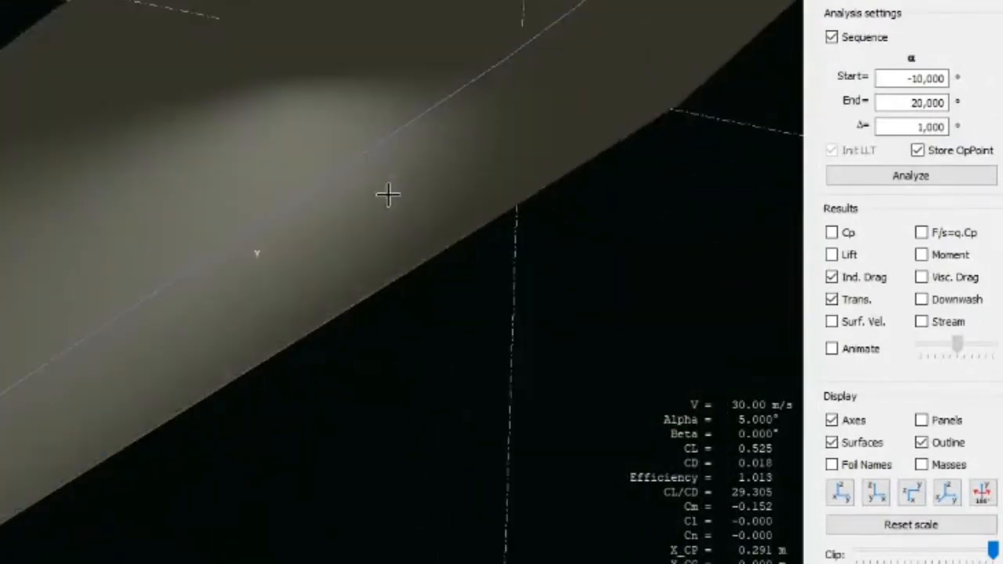
scroll(388, 194, down, 2)
scroll(377, 199, up, 5)
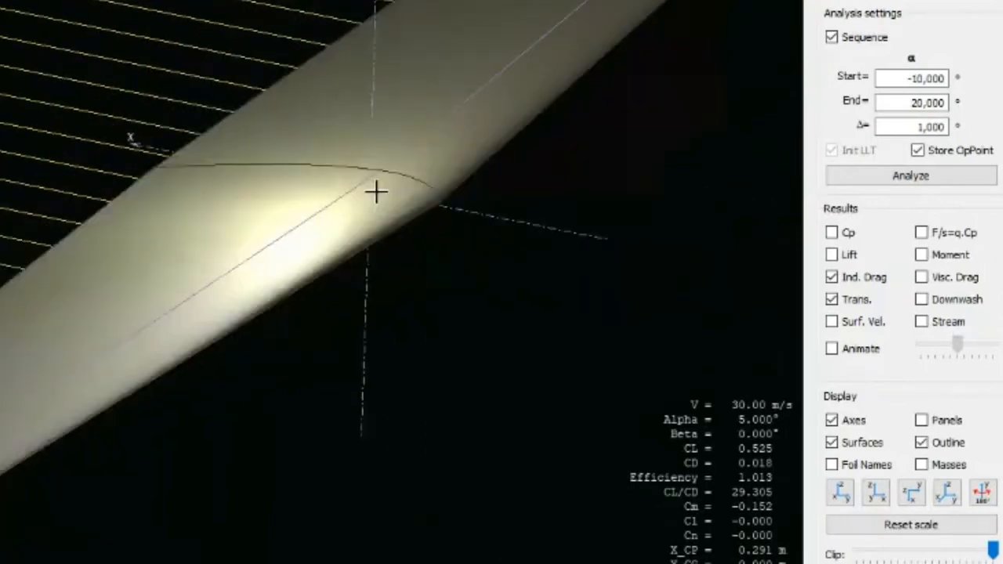
scroll(531, 268, down, 1)
scroll(494, 237, down, 3)
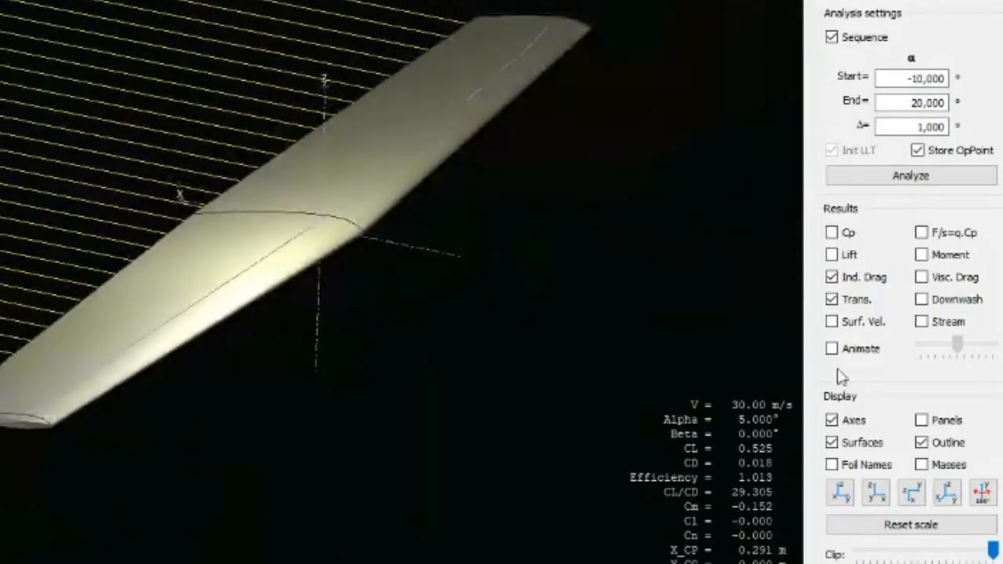
- Compute and display the surface velocity vectors, and inspect them near the wing root
click(849, 326)
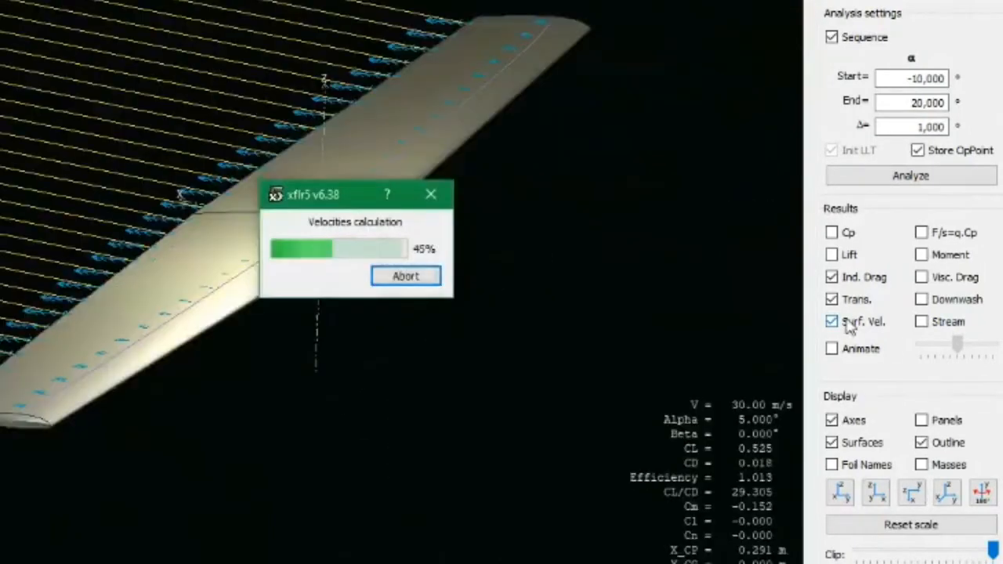
mouse_move(237, 213)
mouse_down()
mouse_move(306, 133)
mouse_move(282, 188)
mouse_move(251, 199)
mouse_up()
scroll(517, 269, down, 2)
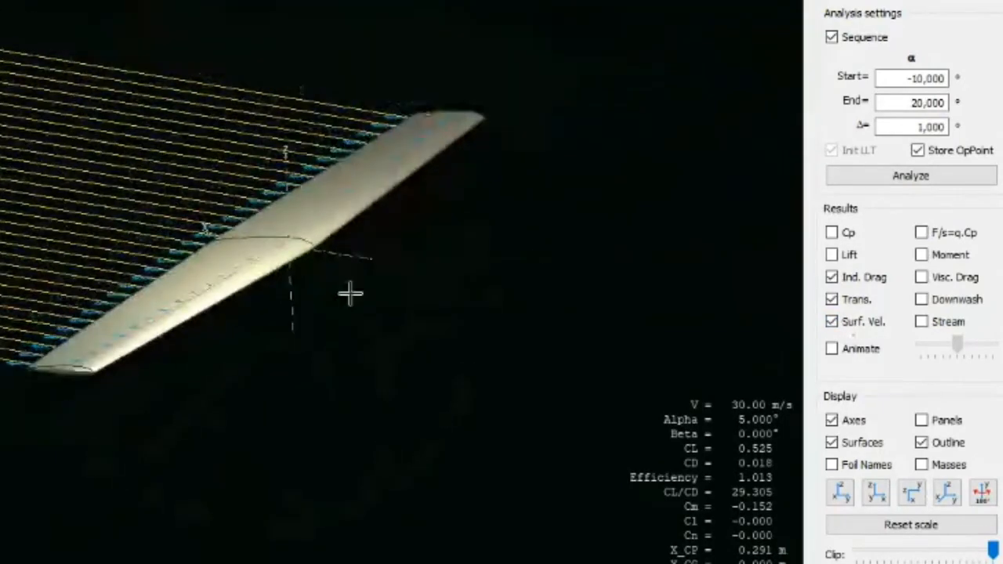
scroll(241, 263, up, 3)
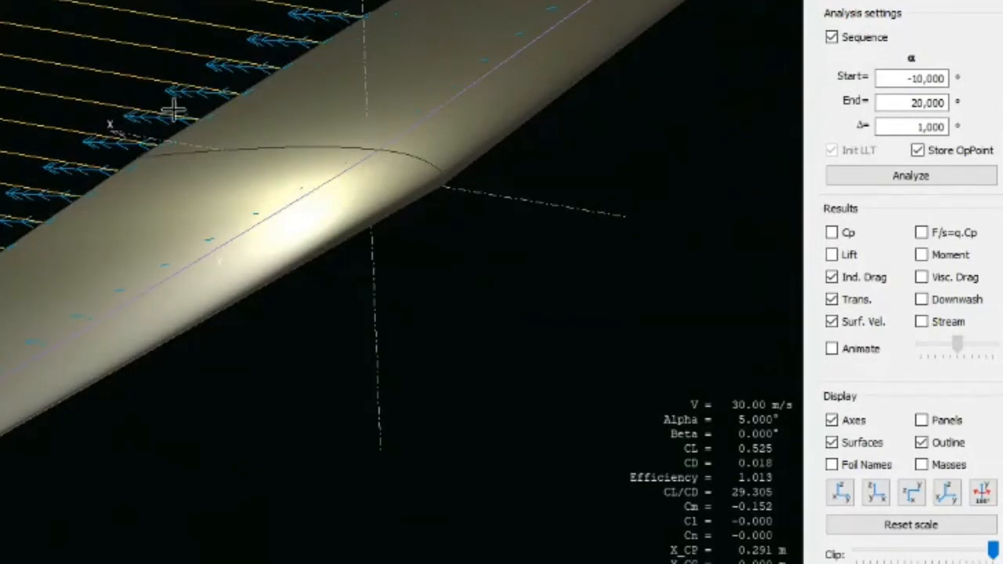
drag(323, 156, 609, 258)
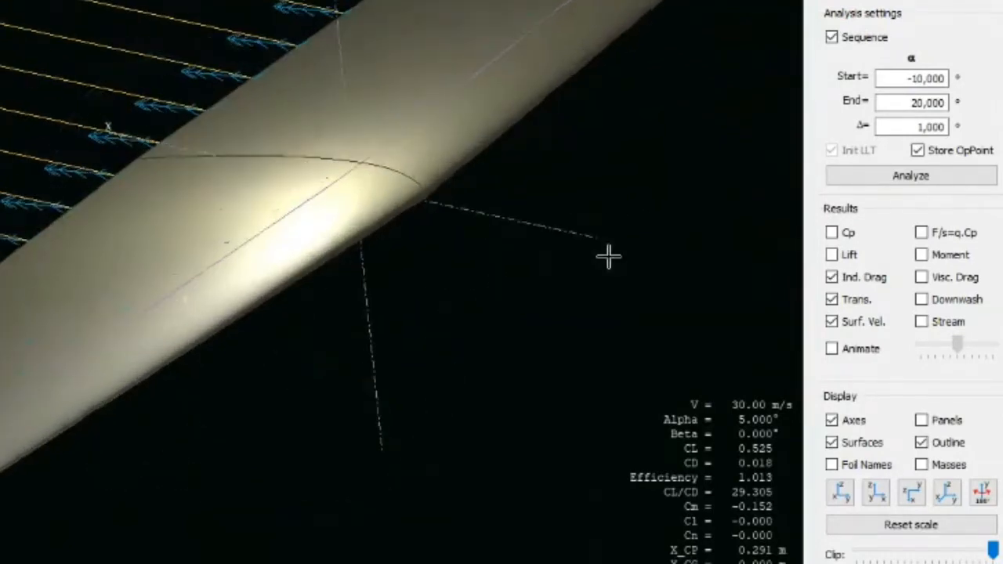
- Hide the wing surfaces temporarily to examine the velocity vectors across the chord, and restore the surfaces
click(832, 443)
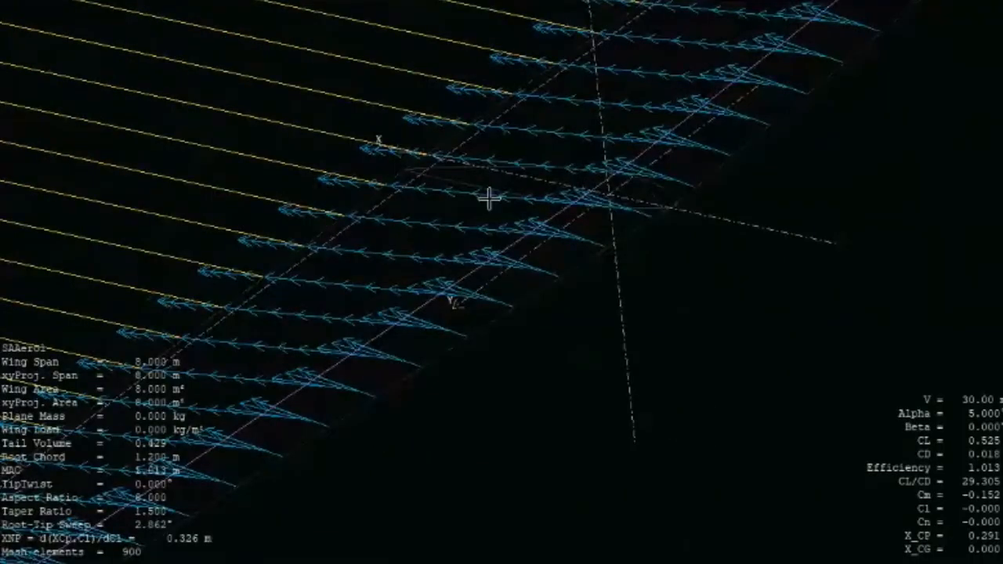
middle_drag(228, 191, 281, 175)
mouse_move(539, 183)
mouse_down()
mouse_move(552, 181)
mouse_move(543, 182)
mouse_up()
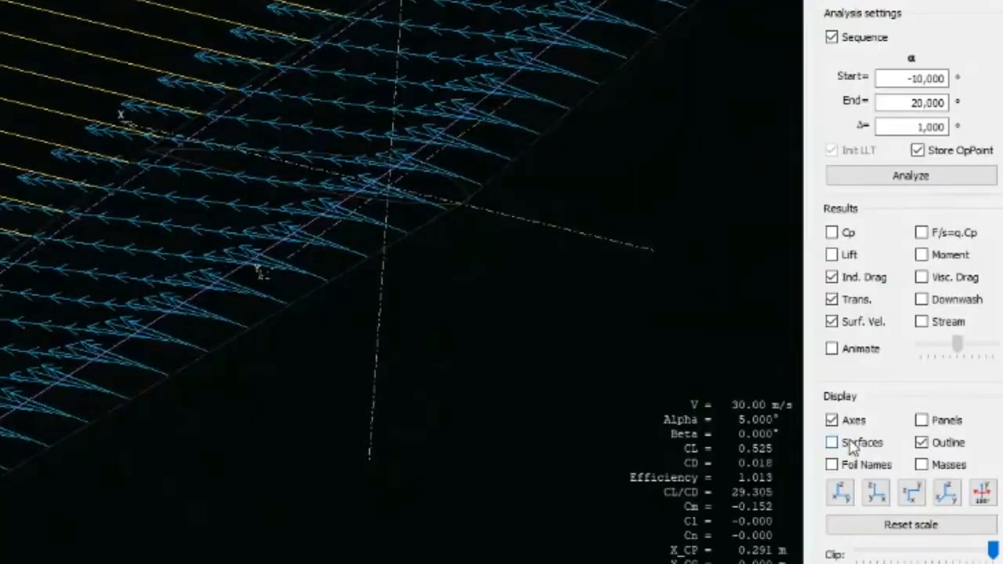
click(833, 442)
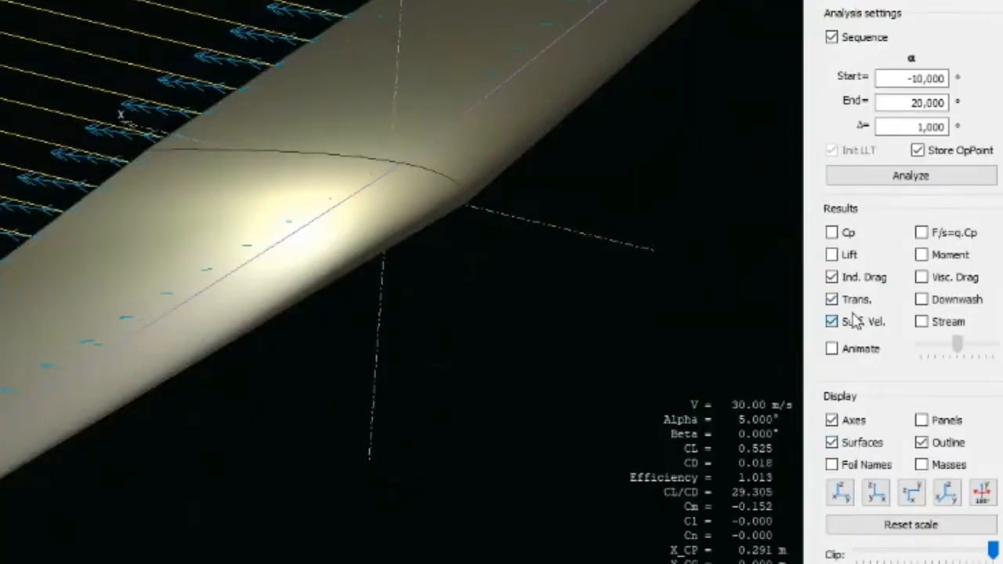
- Hide the induced drag, transition and surface velocity results so only the wing surfaces remain
click(854, 321)
click(851, 277)
click(848, 301)
click(858, 326)
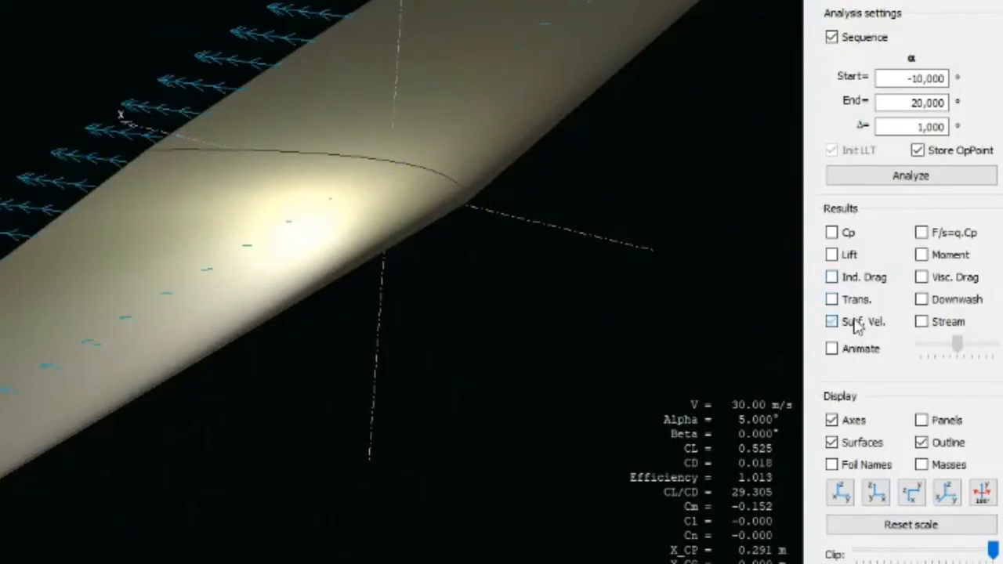
click(855, 323)
- Display the downwash vectors and inspect them along the wing's trailing edge
click(964, 304)
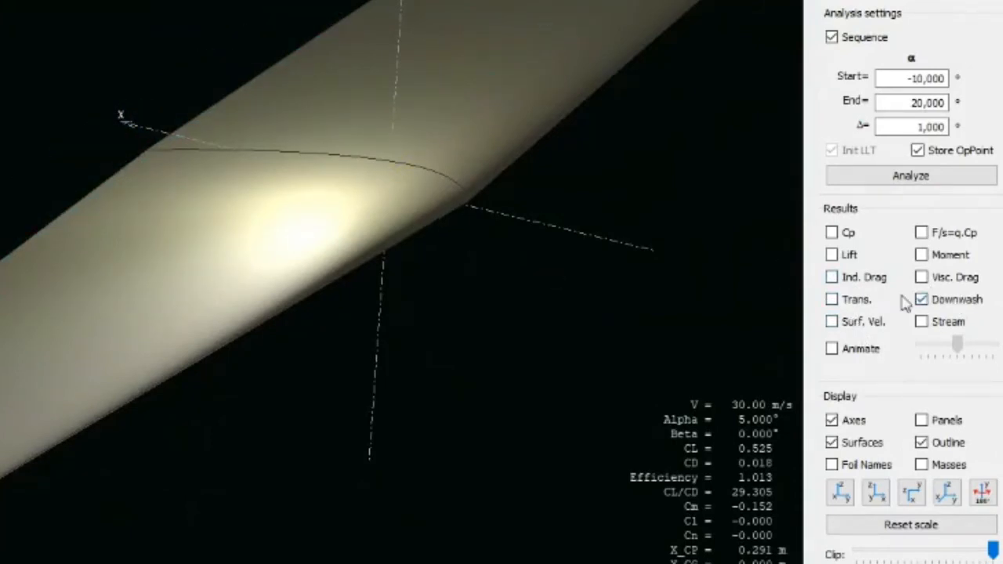
scroll(382, 235, up, 2)
scroll(382, 235, down, 6)
middle_drag(191, 227, 333, 263)
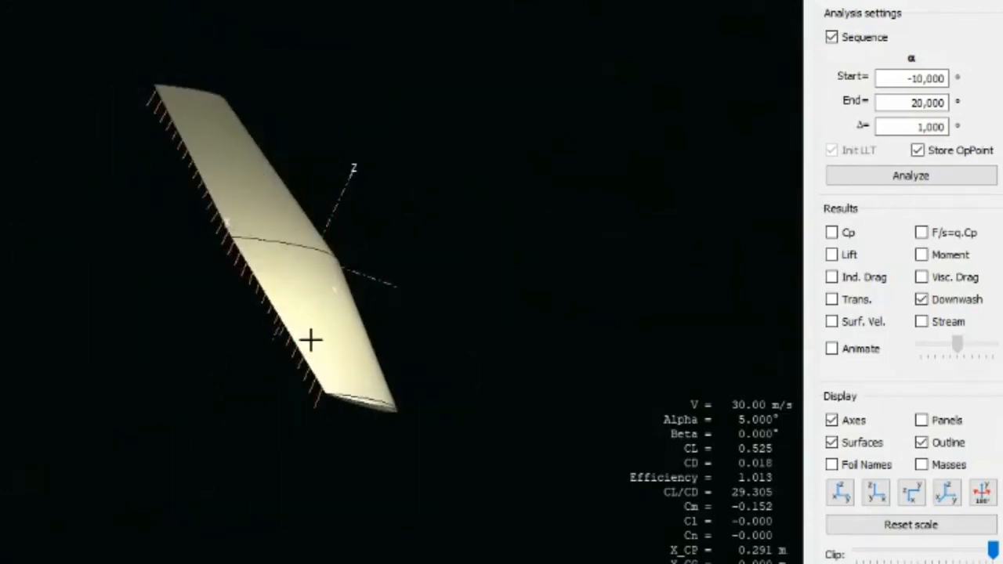
- Check the viscous drag result briefly, hide it again, and display the moment result for the wing
click(957, 280)
click(951, 282)
click(945, 261)
drag(245, 239, 211, 348)
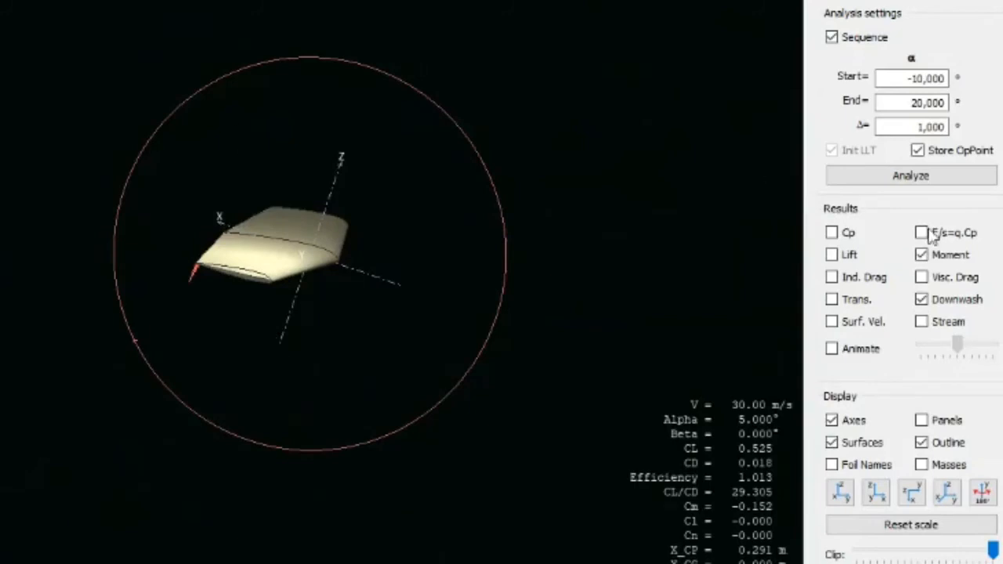
- Display the F/s=q.Cp panel force vectors and inspect their distribution over the wing
click(922, 233)
drag(408, 227, 368, 261)
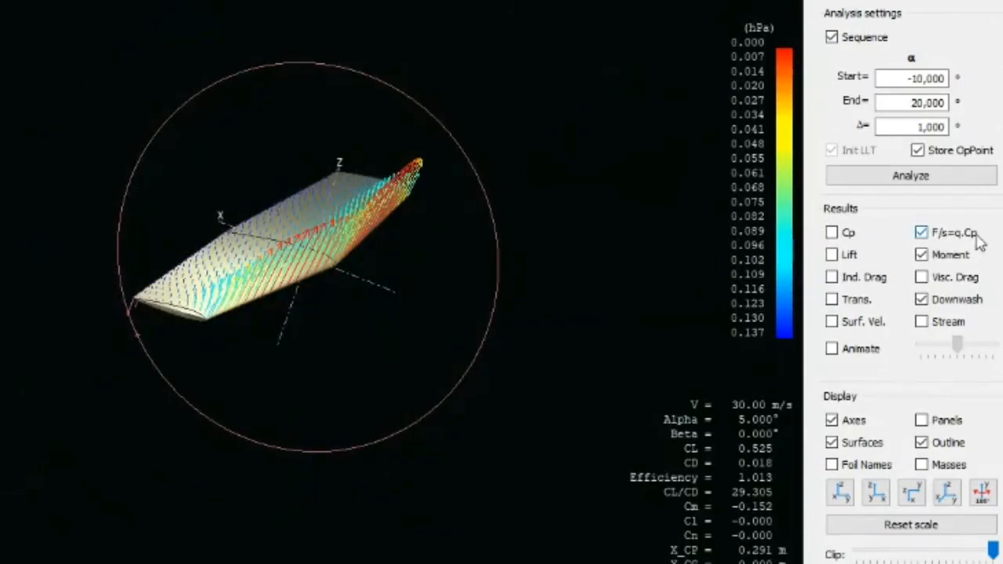
drag(271, 287, 223, 287)
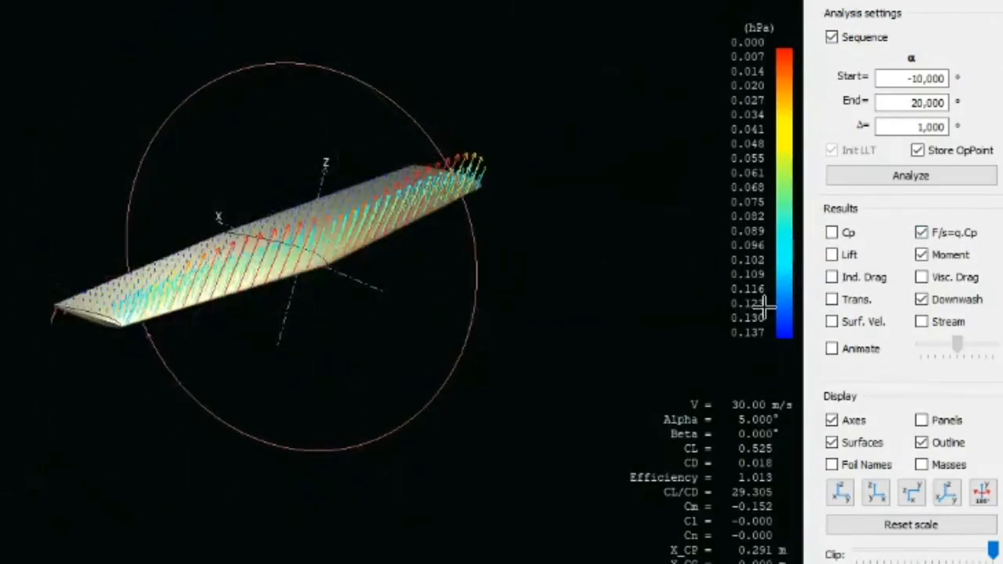
- Replace the force, moment and downwash results with the streamlines at 5° and inspect the wake behind the wing
click(932, 235)
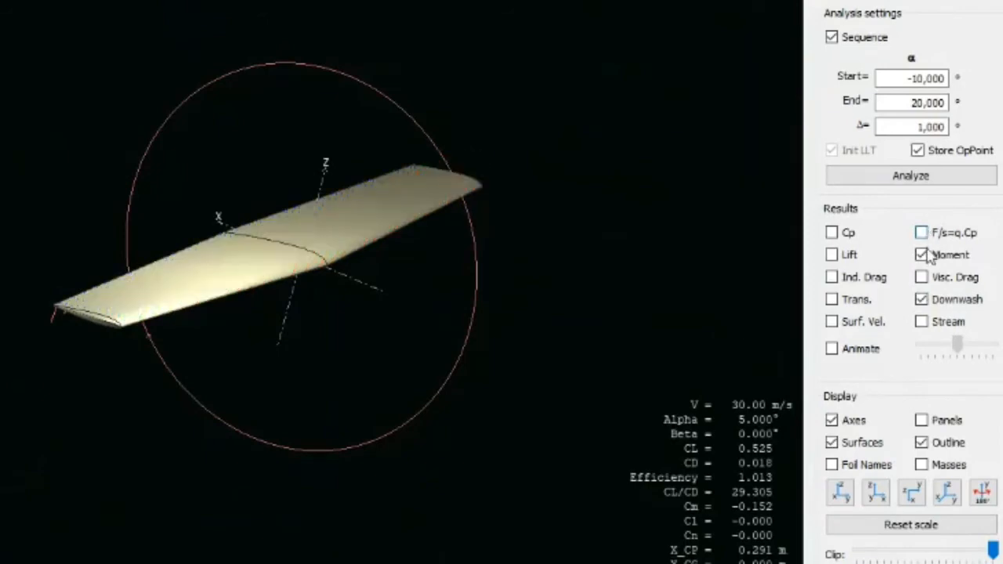
click(927, 255)
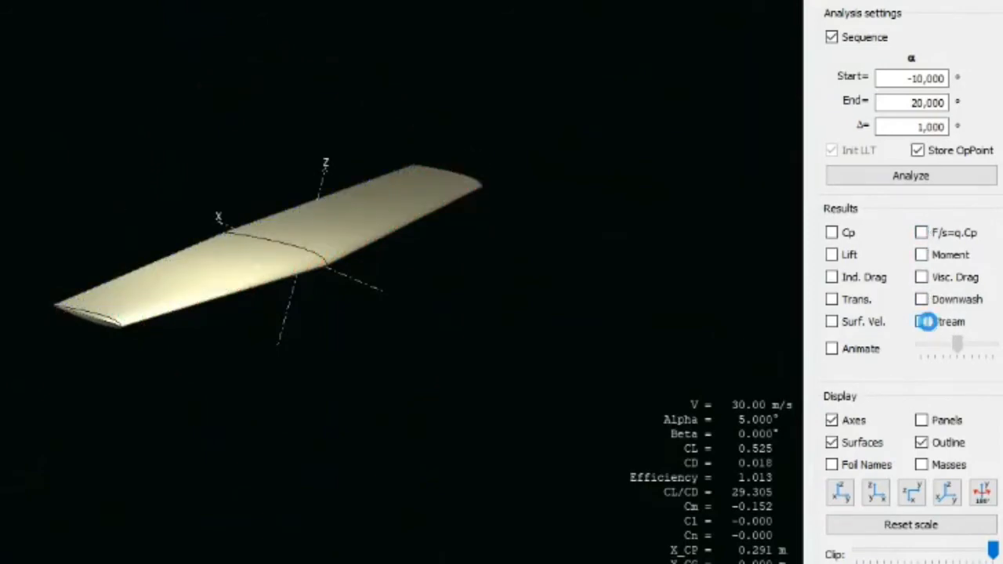
click(928, 323)
drag(354, 237, 269, 245)
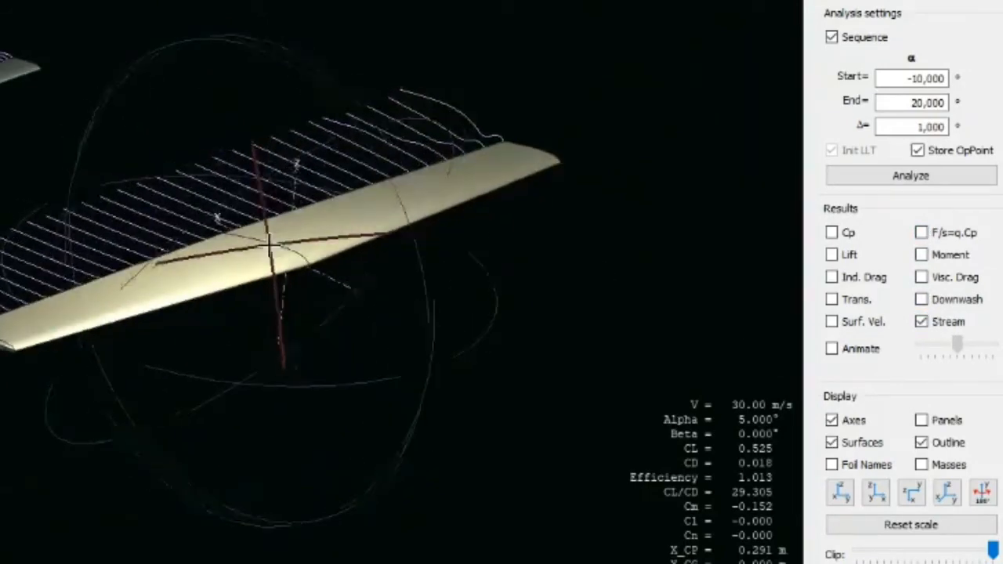
middle_drag(269, 245, 194, 243)
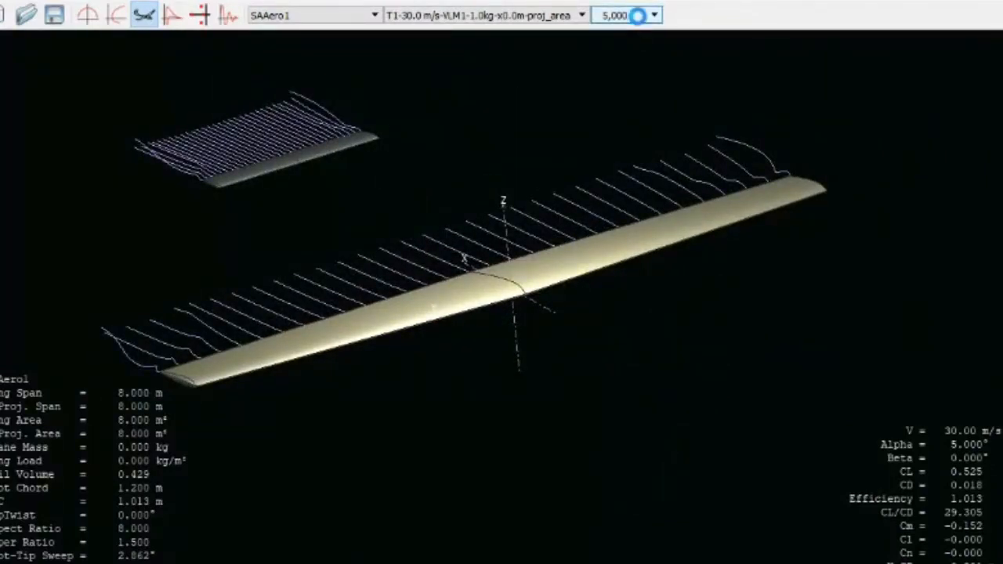
- Recompute the streamlines at the 13° and 16° operating points and inspect the tip vortices at 16°
scroll(639, 15, down, 4)
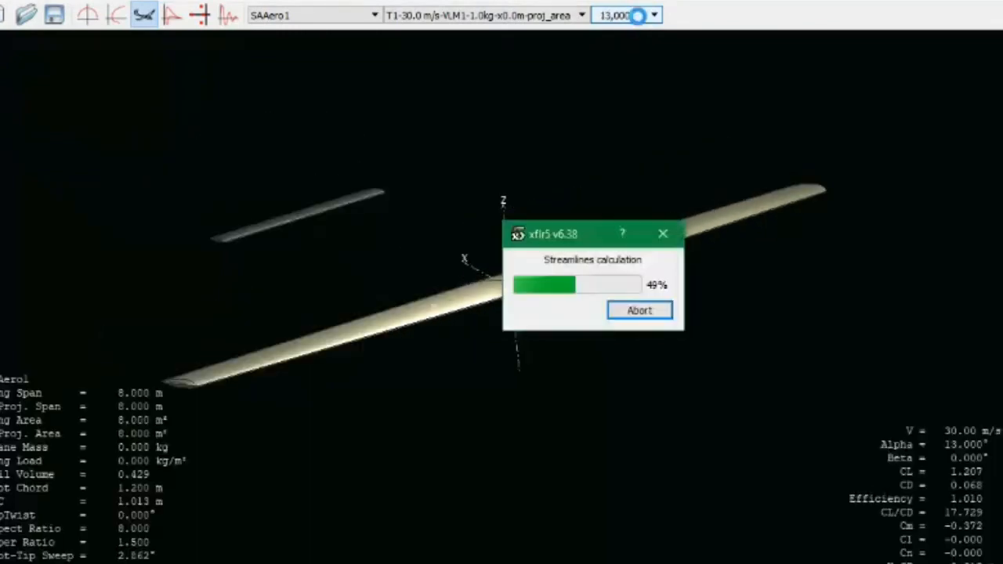
scroll(611, 21, down, 1)
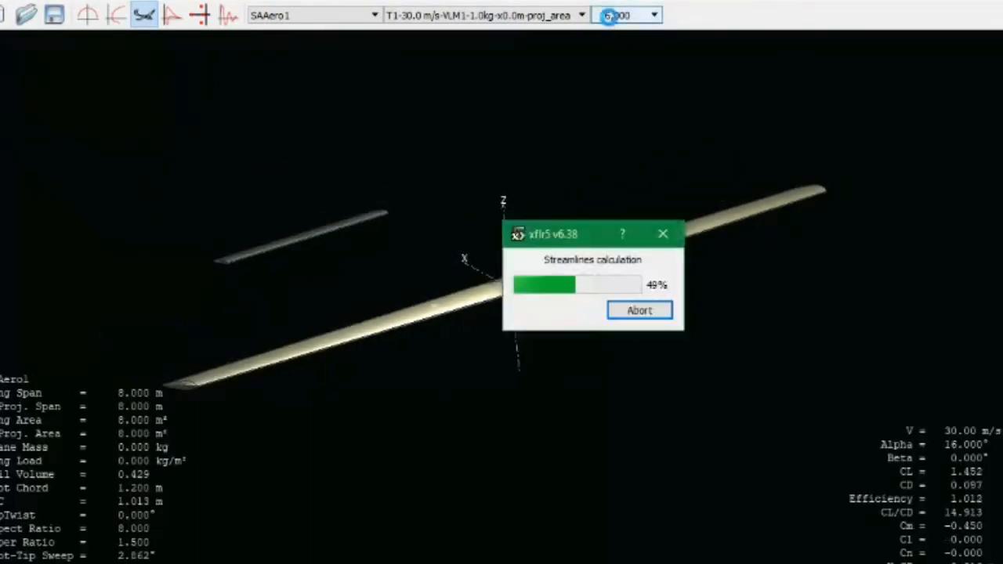
drag(540, 291, 563, 282)
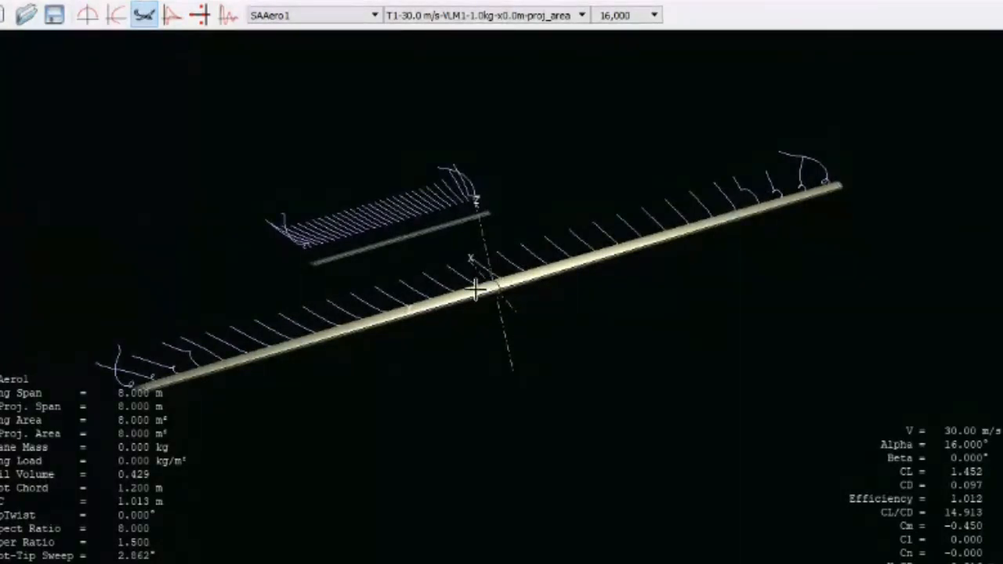
drag(476, 287, 567, 297)
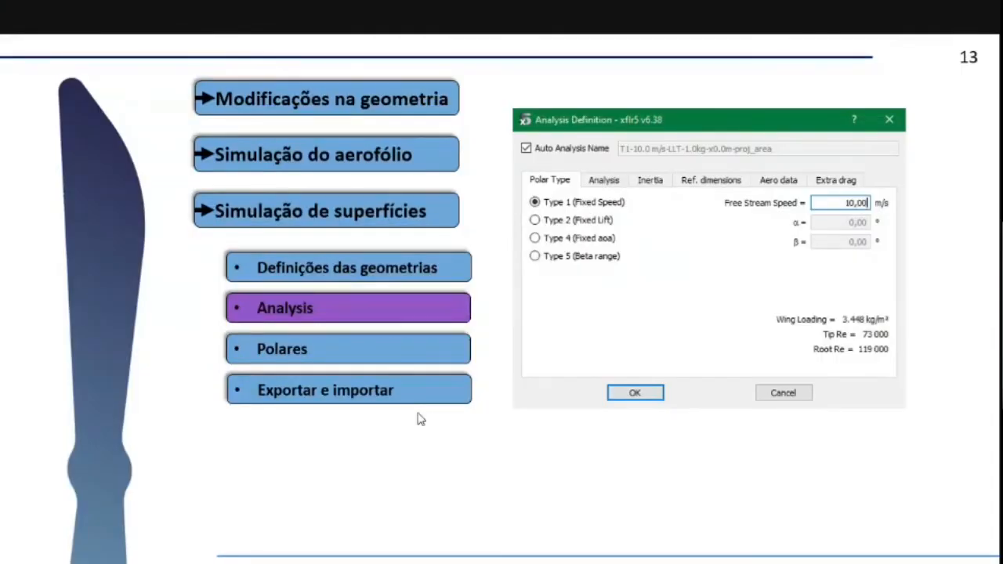
click(419, 416)
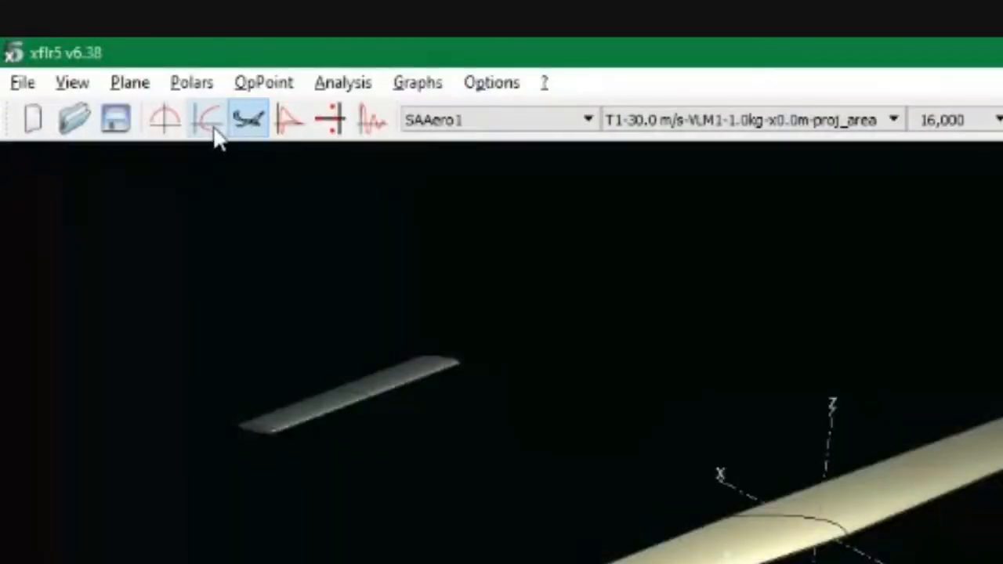
- Show the SAAero1 polar graphs, review the axis variables offered for the CL–CD graph, and examine the CL/CD and CL–Alpha curves
click(218, 135)
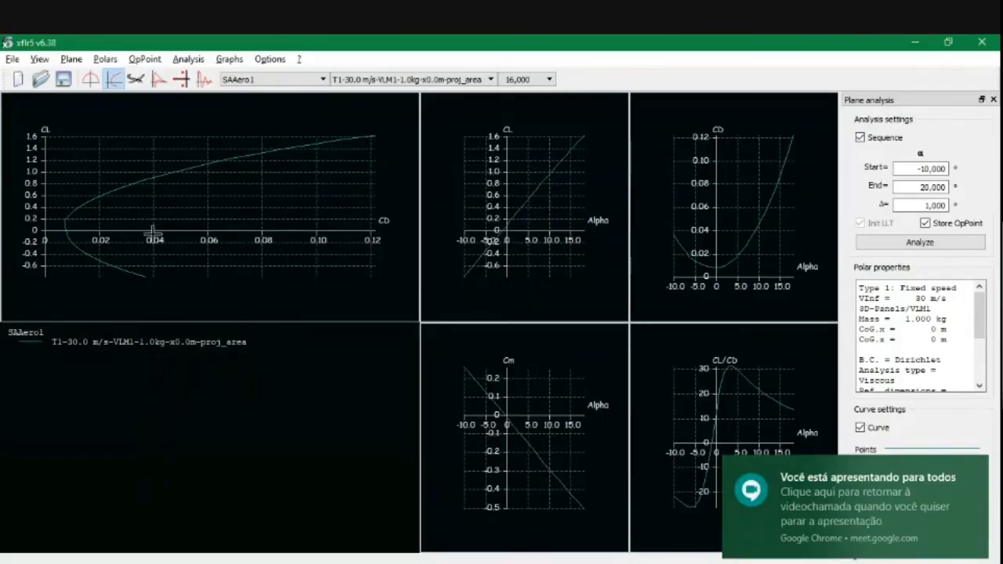
mouse_move(209, 209)
mouse_down()
mouse_move(181, 217)
mouse_move(196, 207)
mouse_up()
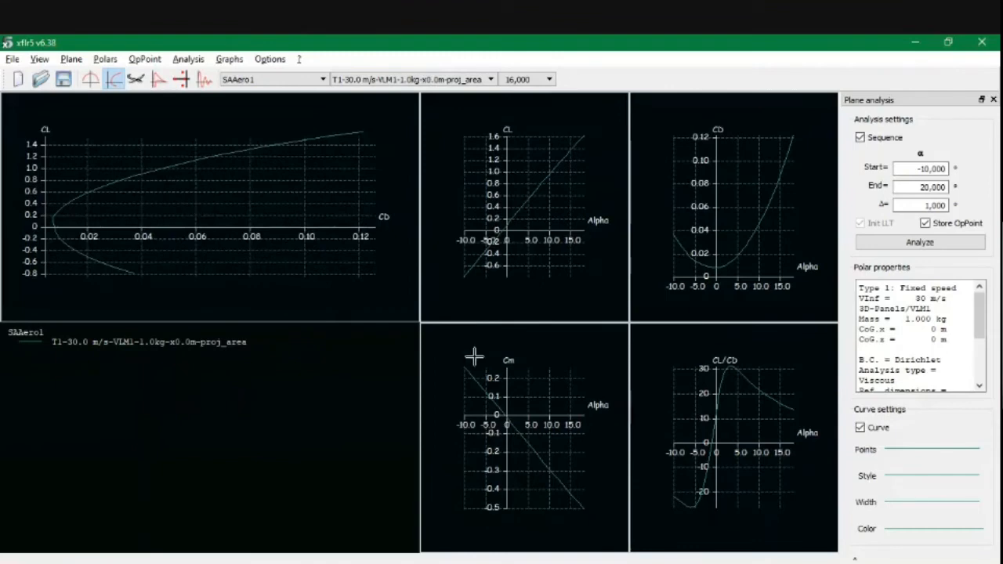
double_click(249, 181)
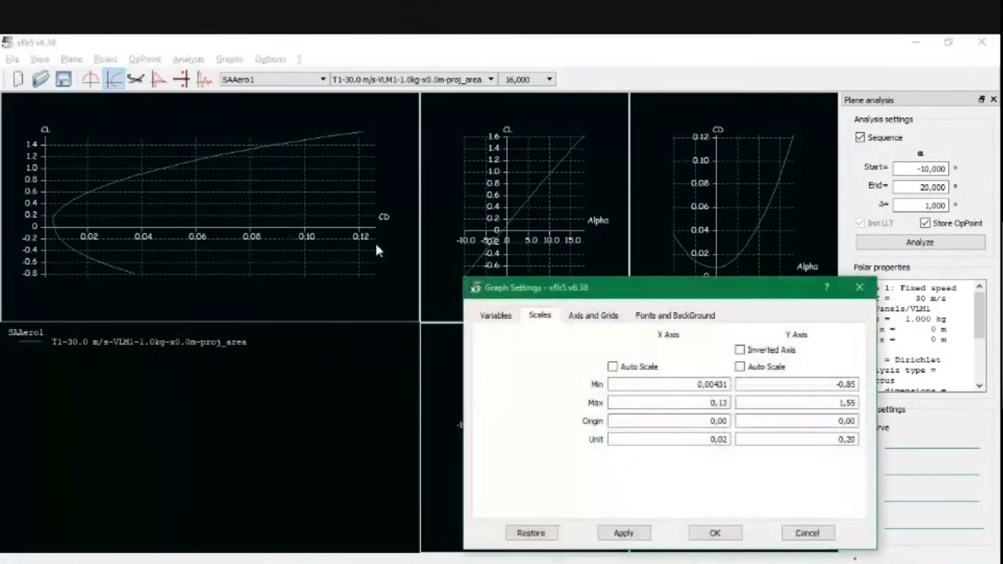
click(494, 315)
drag(658, 287, 429, 190)
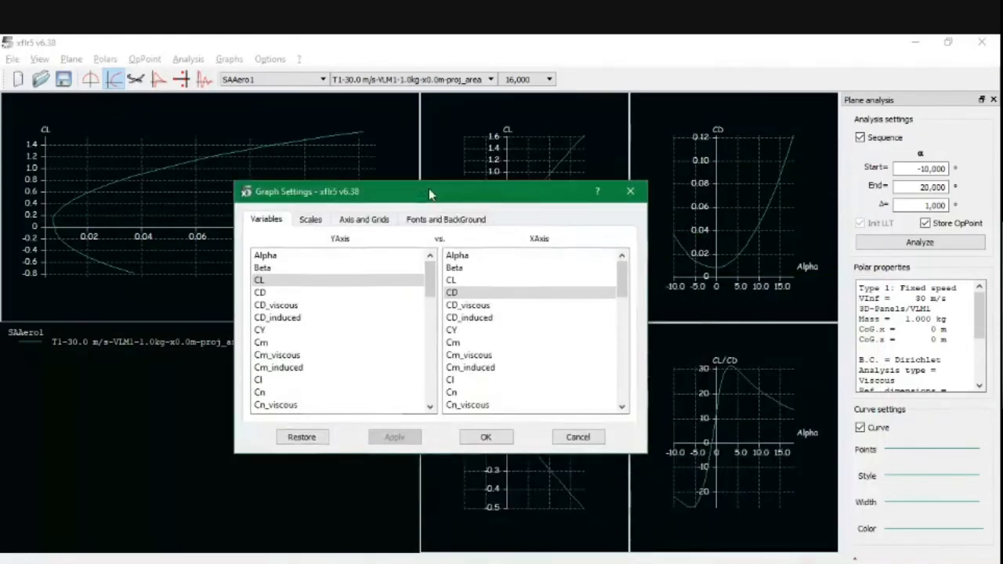
click(629, 194)
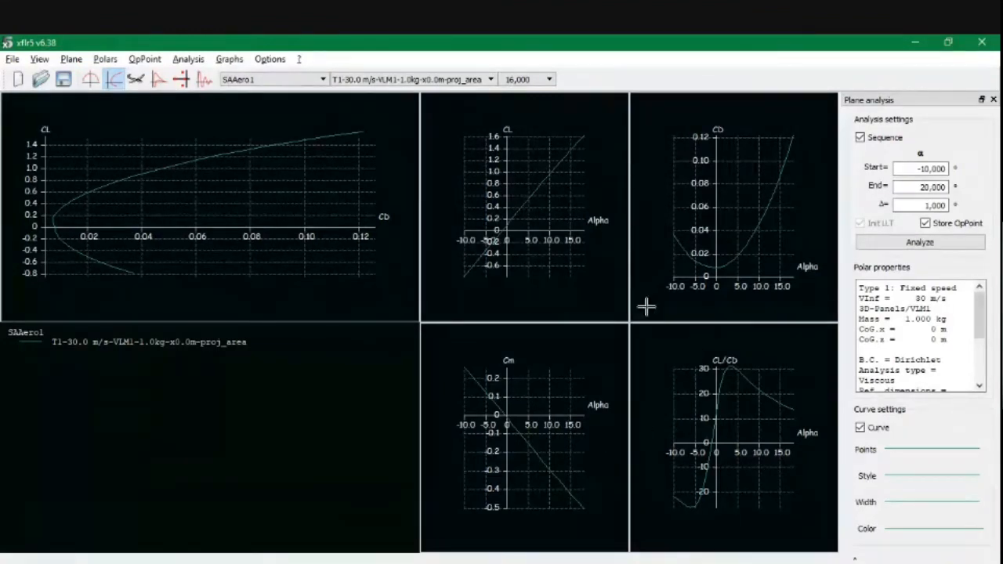
drag(749, 396, 751, 405)
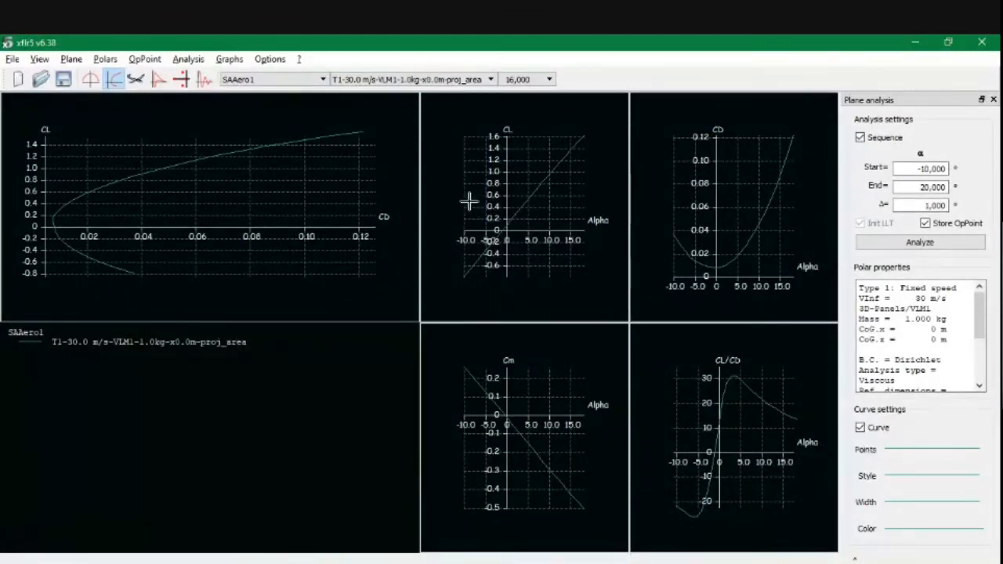
drag(469, 202, 454, 210)
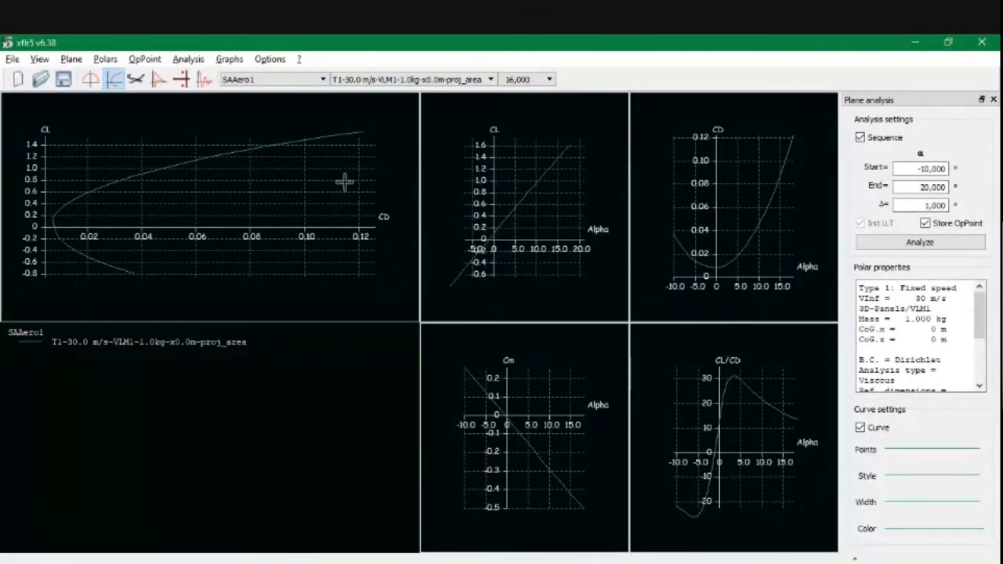
- Return to the 3D view and compare the SAAero and SAAero1 planes, leaving SAAero as the active plane
click(255, 82)
click(276, 92)
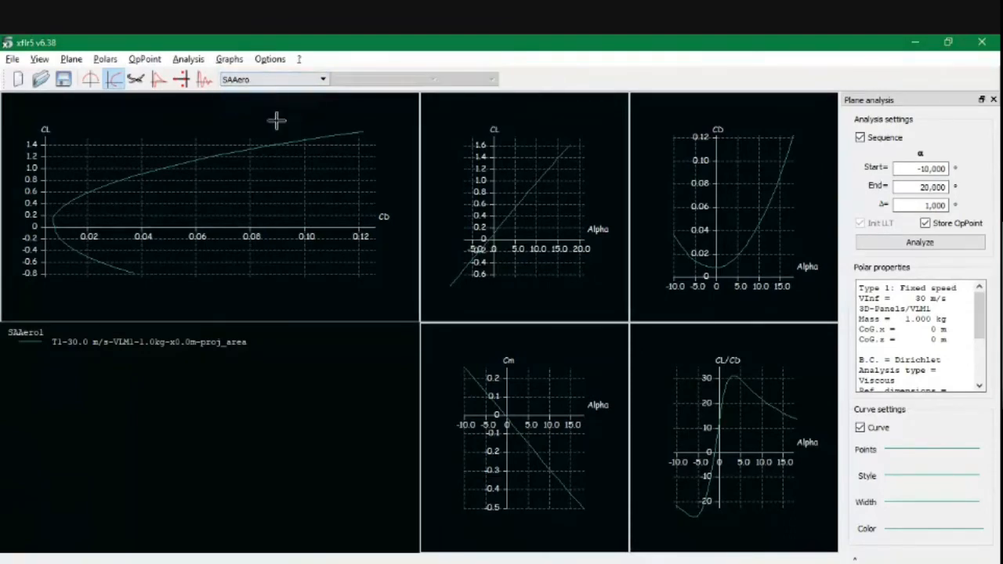
click(136, 81)
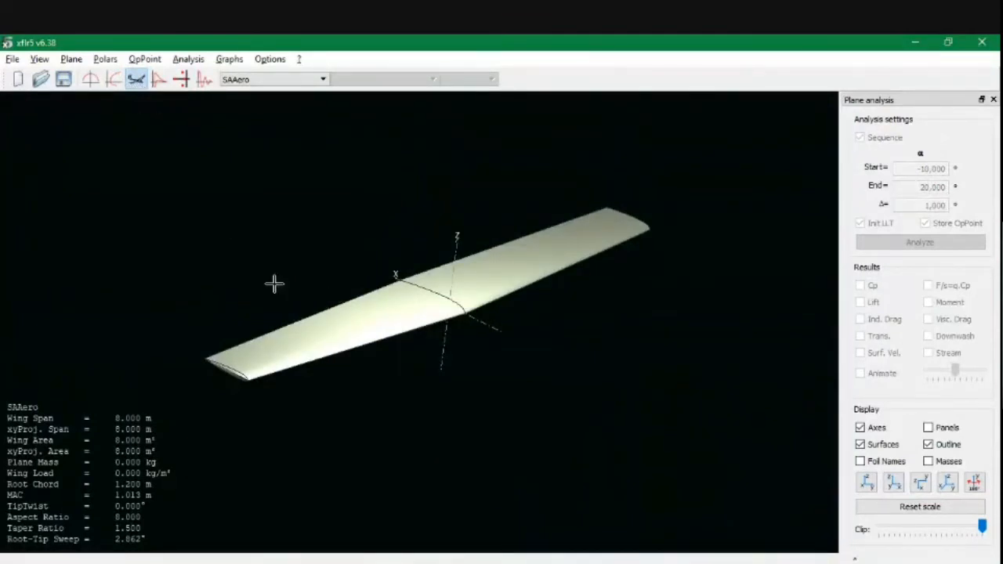
click(243, 79)
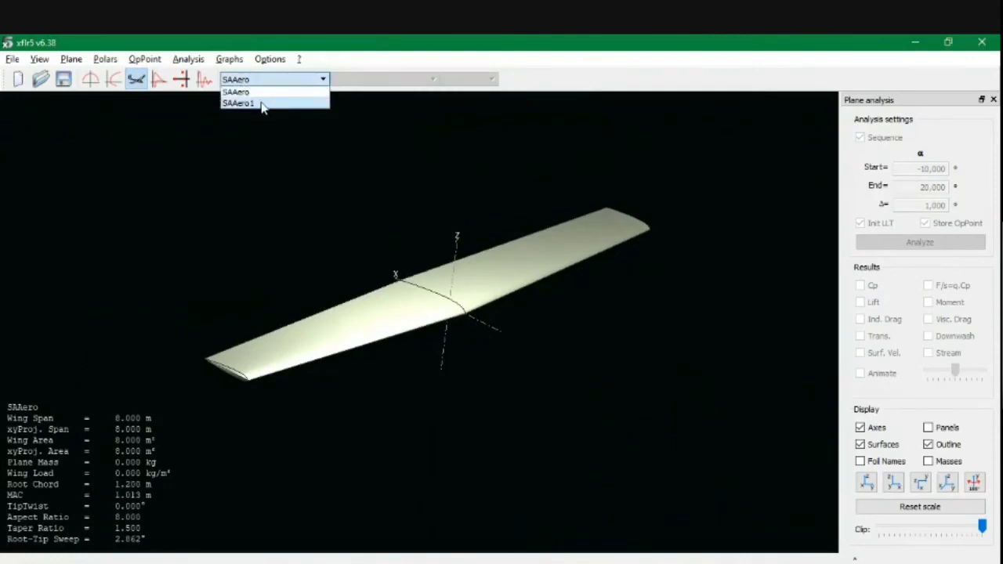
click(261, 103)
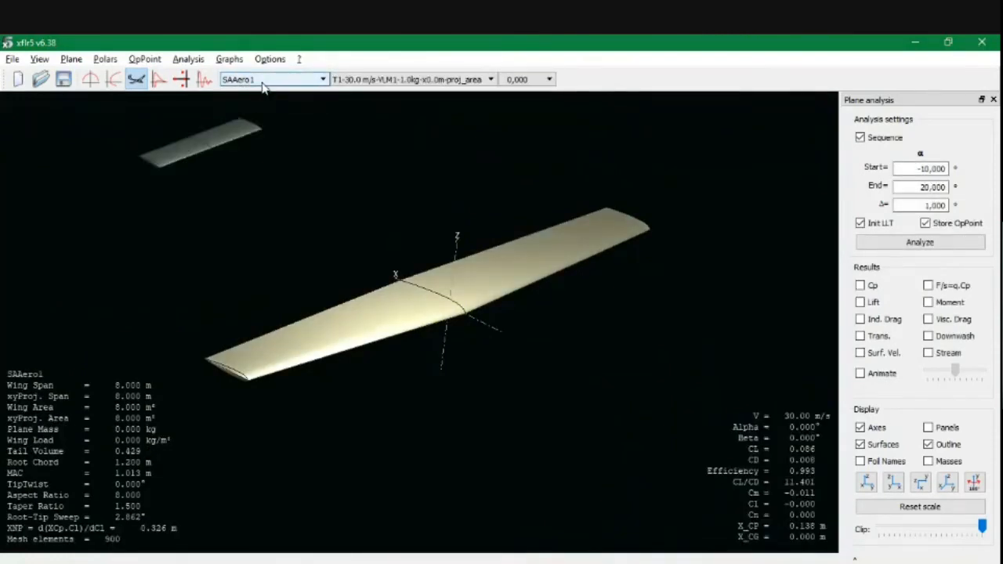
click(261, 81)
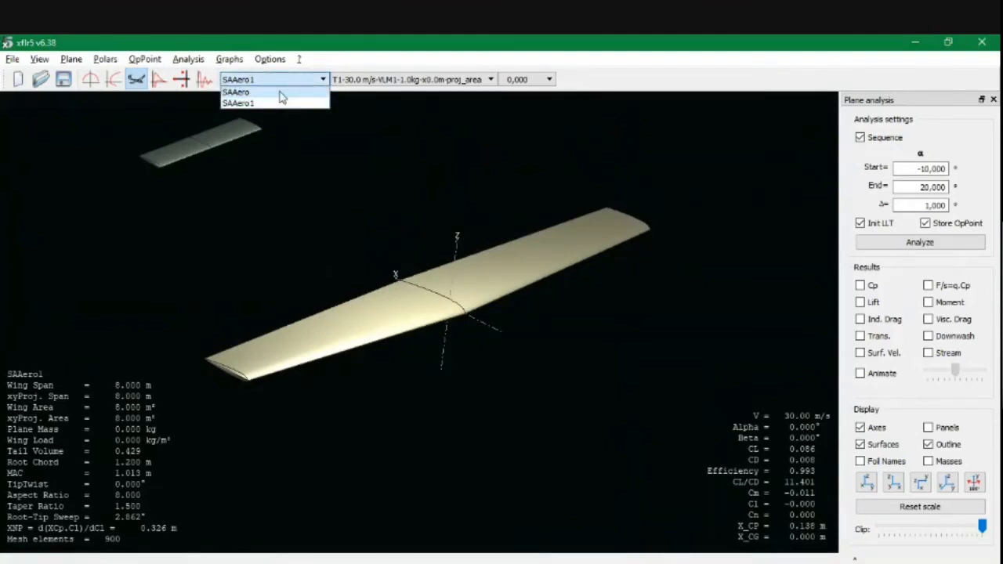
click(282, 93)
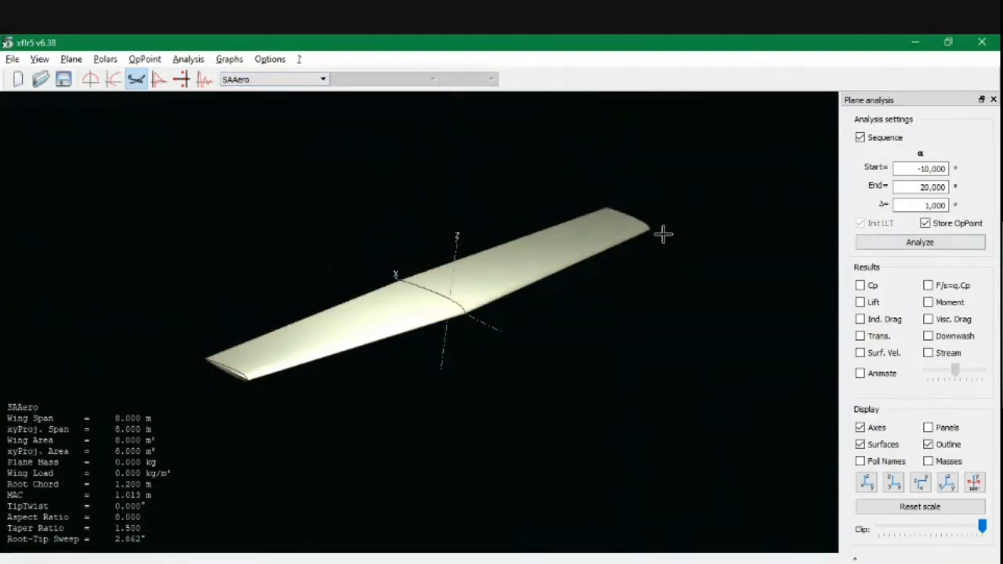
- Define a Type 1 fixed-speed 30 m/s VLM1 analysis for SAAero and run it from -10° to 20° in 1° increments
click(188, 58)
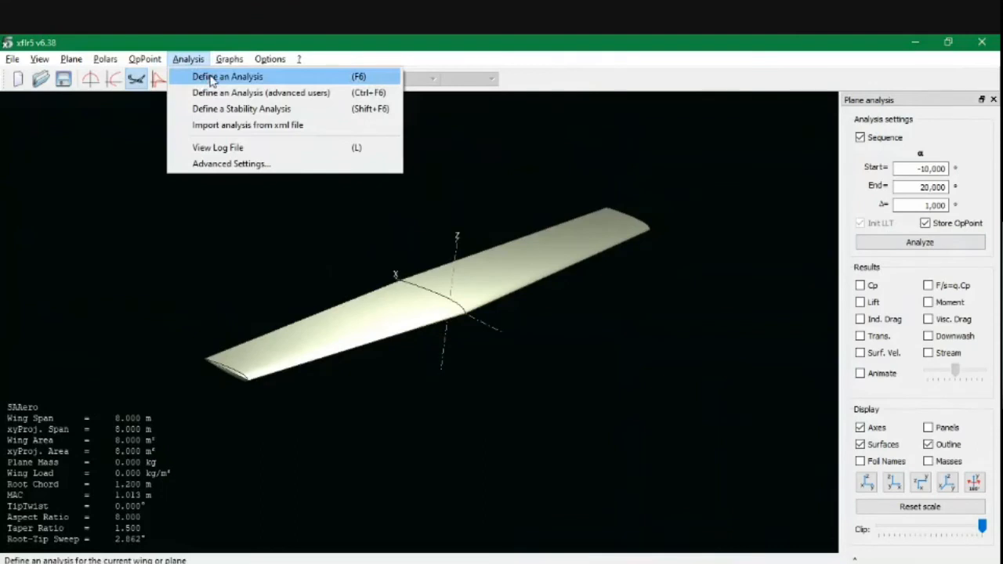
click(227, 76)
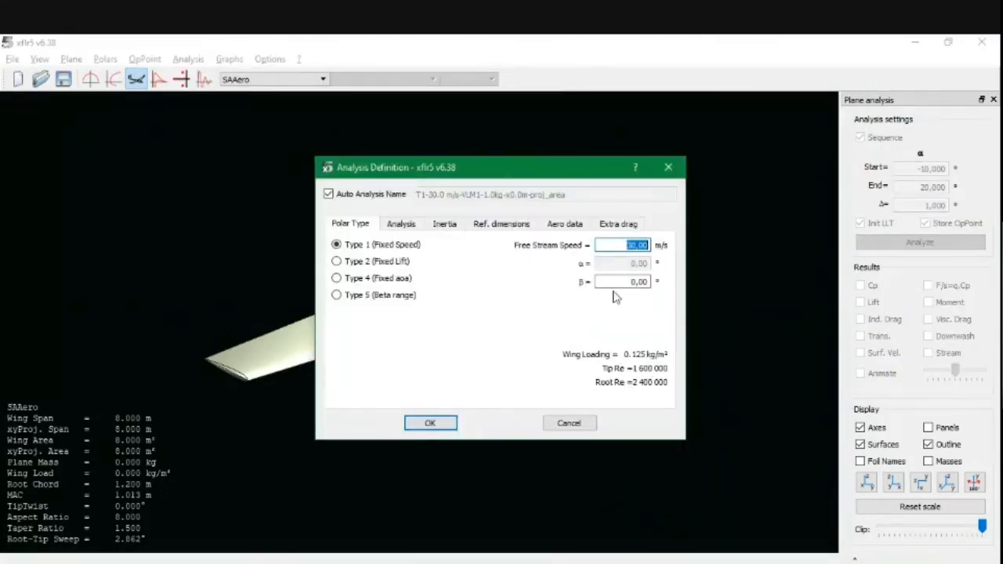
click(453, 428)
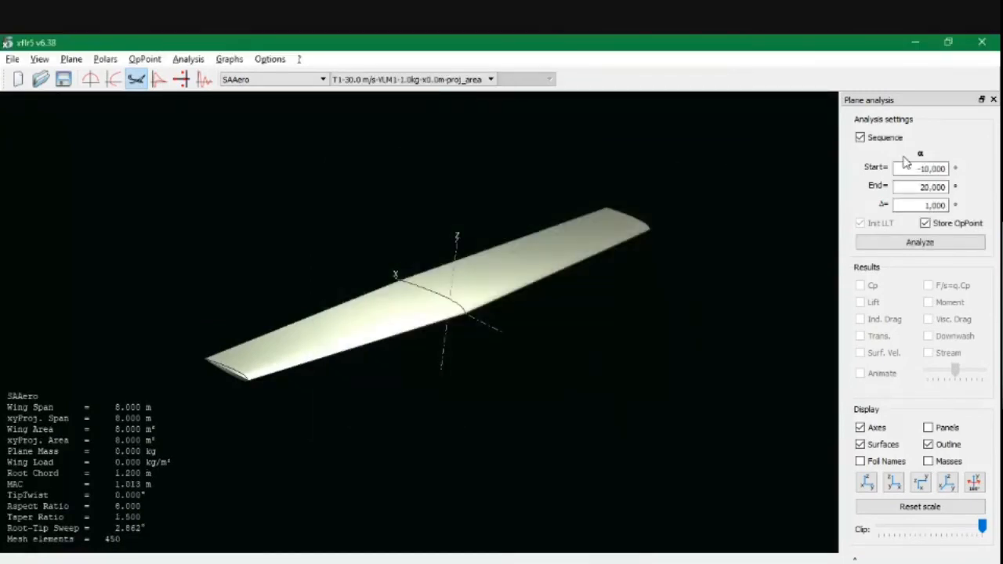
click(380, 81)
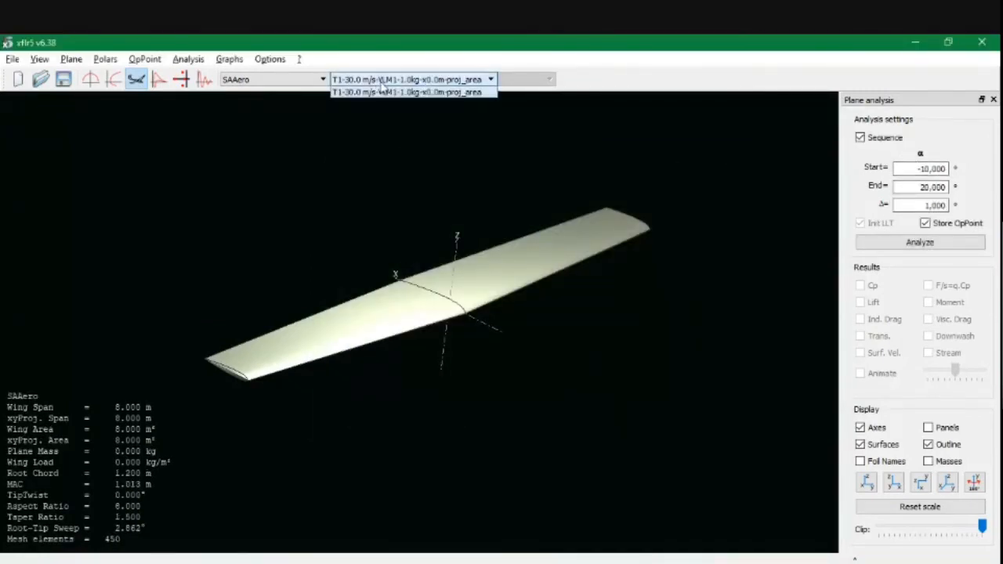
click(381, 92)
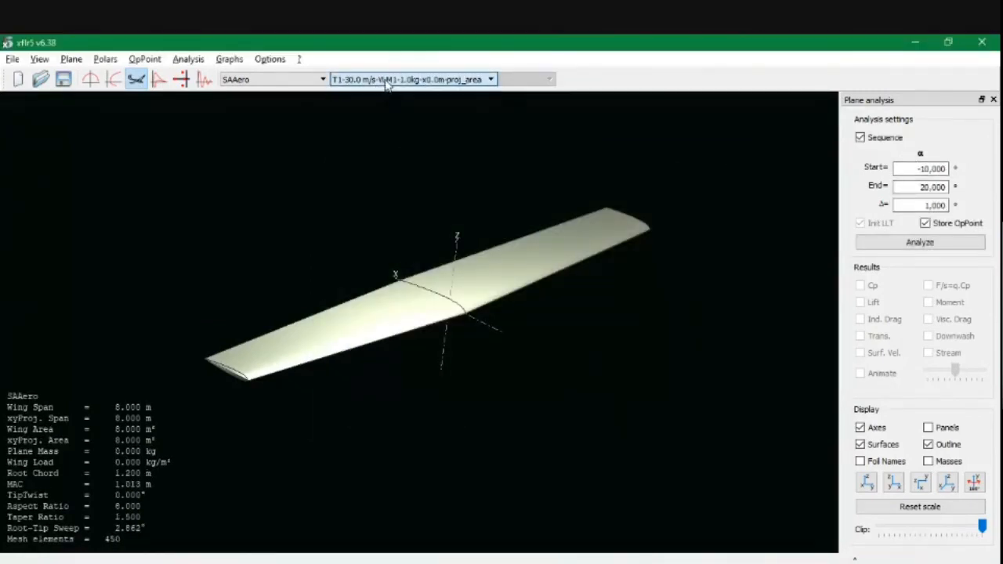
click(942, 242)
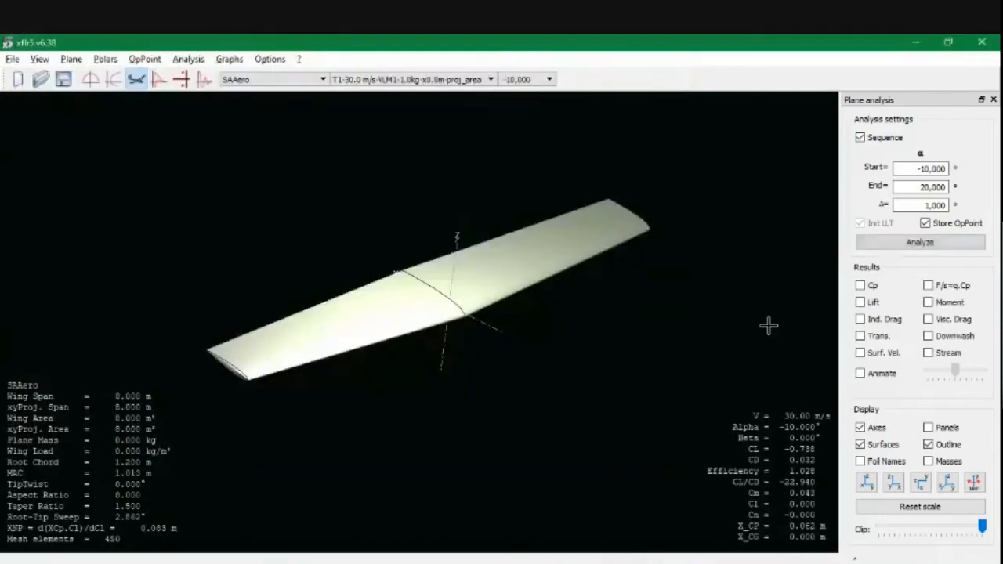
- Compare the SAAero and SAAero1 polar curves, examining the CL–Alpha graph around 12° to 18° and the Cm–Alpha graph
drag(432, 304, 431, 288)
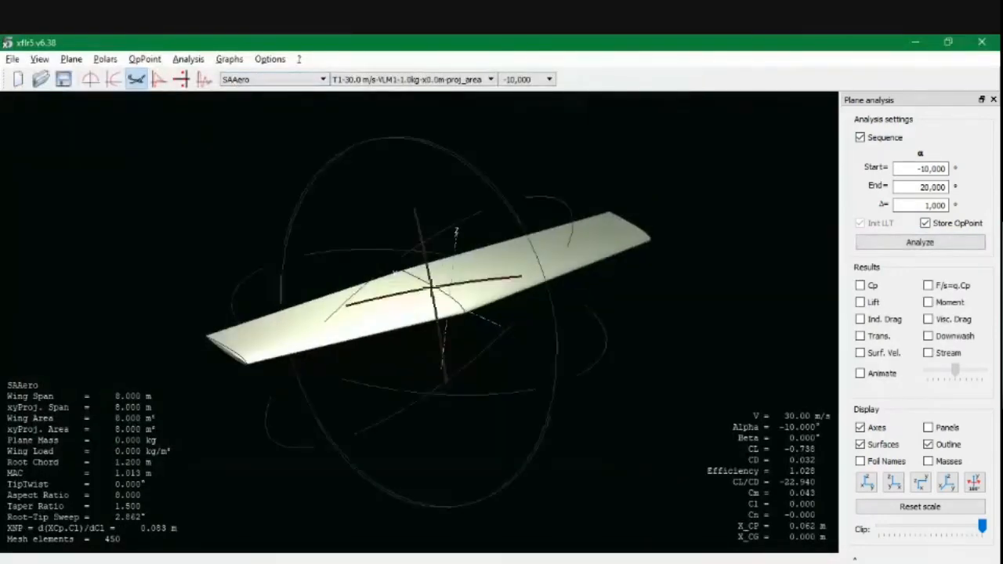
drag(456, 233, 378, 267)
click(116, 82)
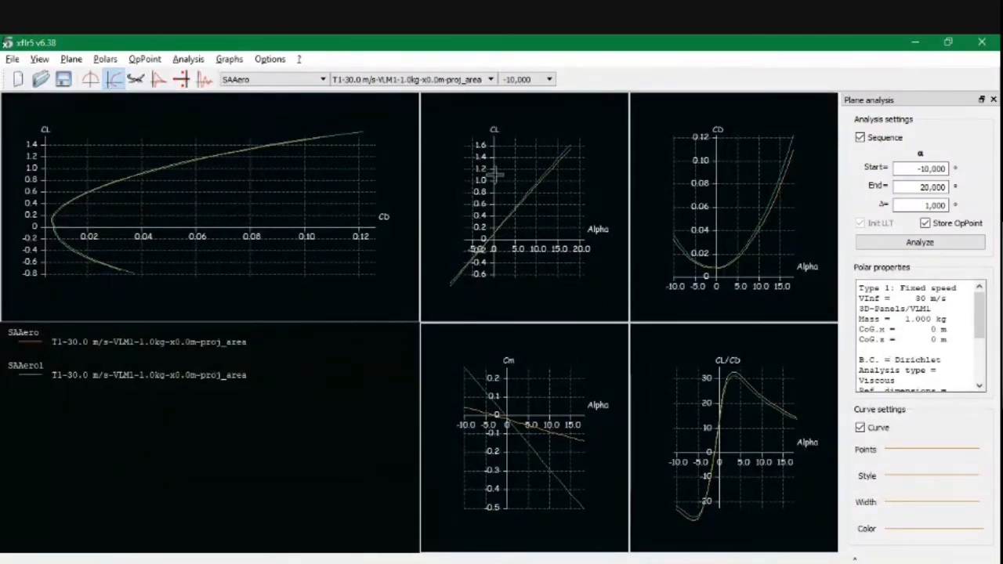
scroll(560, 165, up, 3)
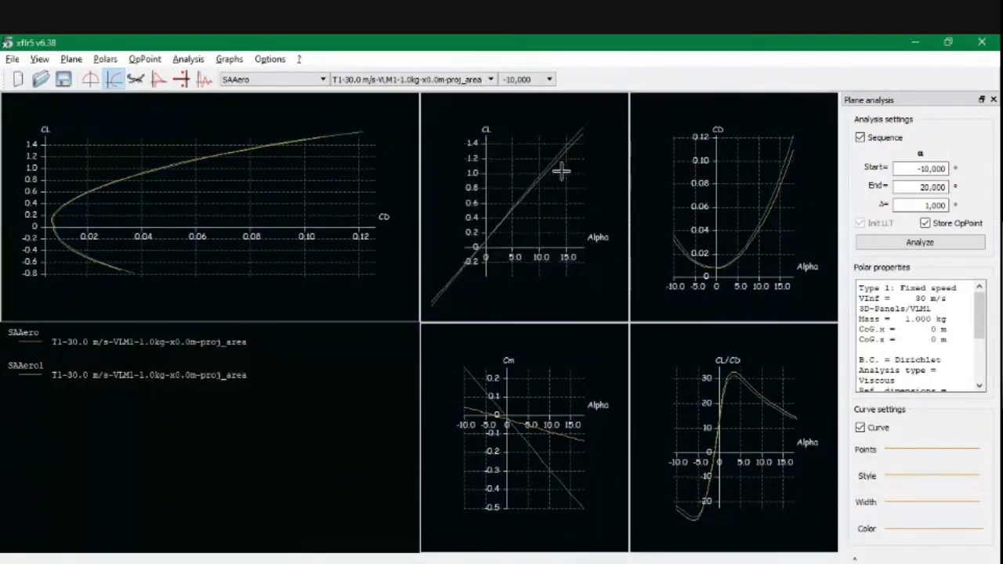
drag(587, 201, 518, 290)
scroll(558, 242, up, 5)
drag(557, 243, 579, 253)
scroll(509, 208, up, 5)
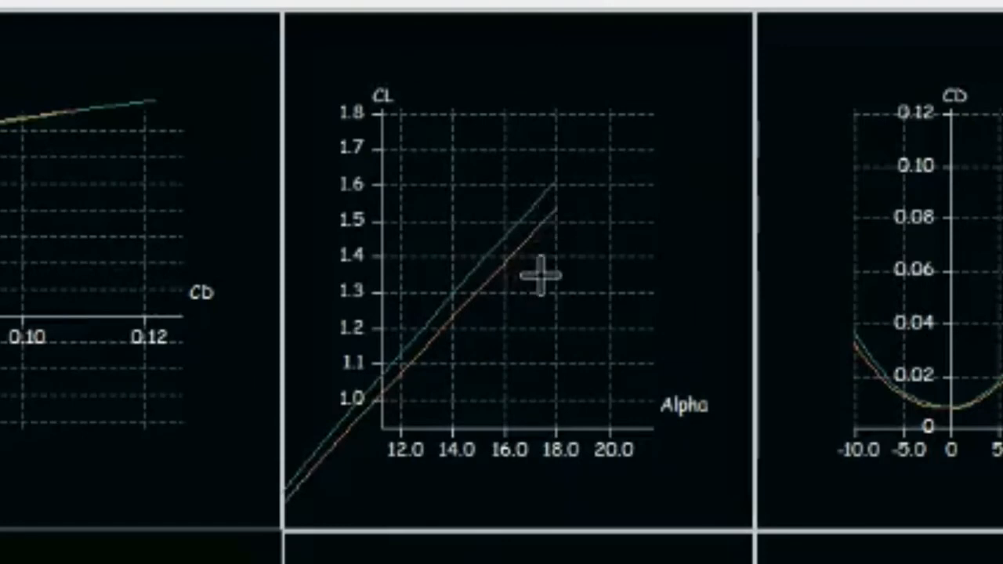
scroll(556, 375, down, 4)
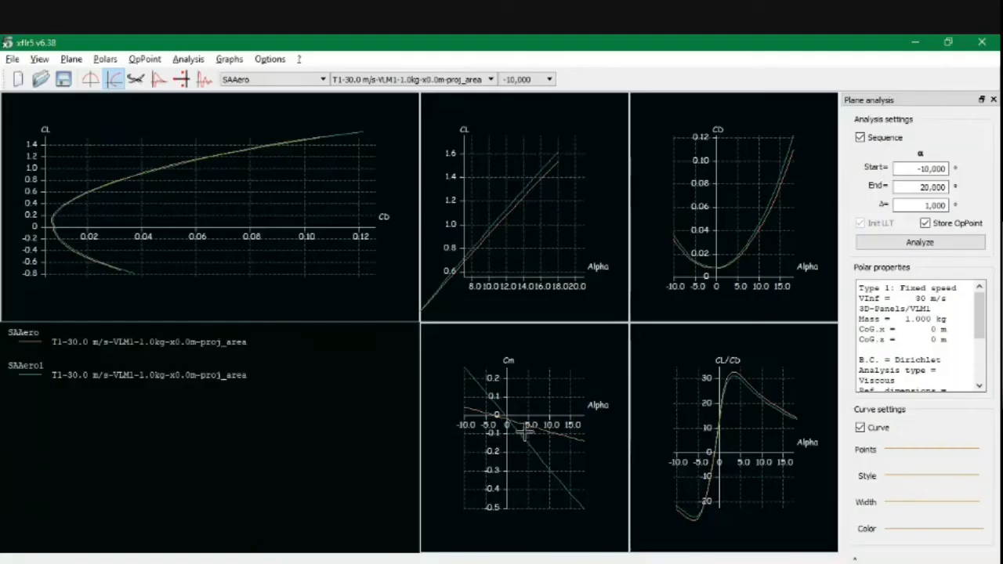
scroll(525, 429, down, 1)
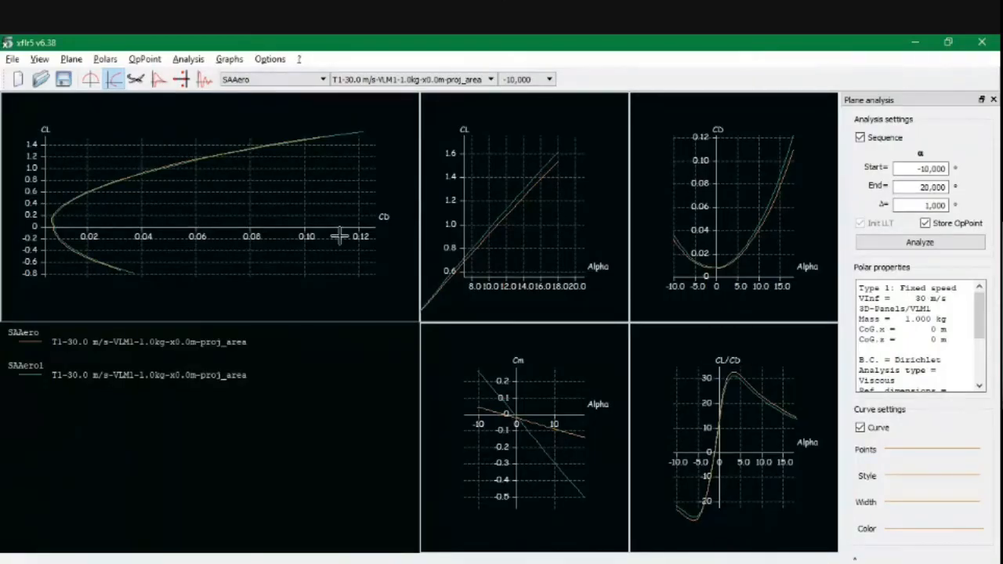
- Display the spanwise local lift distribution of SAAero and go through its operating points from -10° up to 8°
click(92, 80)
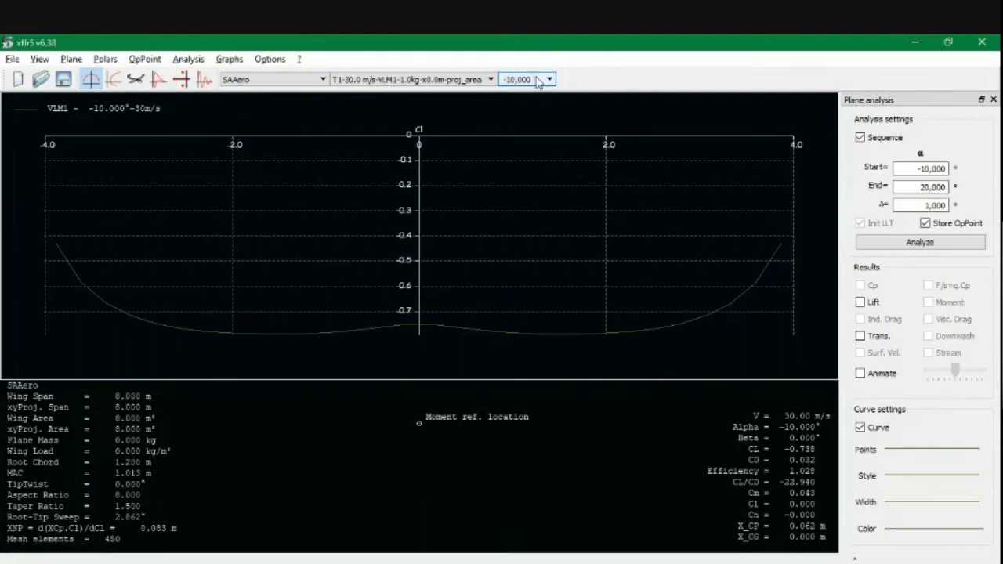
scroll(539, 82, down, 1)
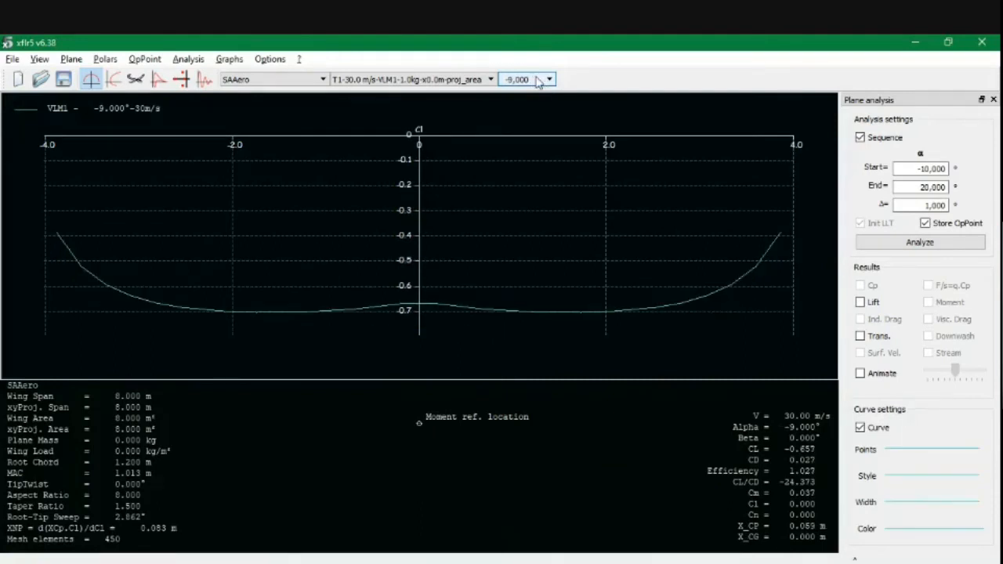
scroll(531, 83, down, 9)
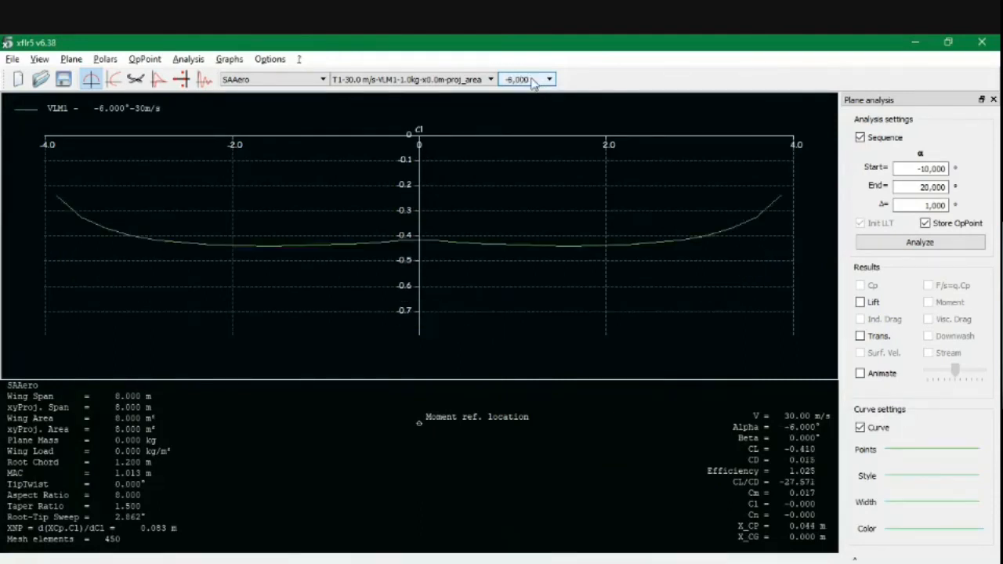
scroll(531, 83, down, 8)
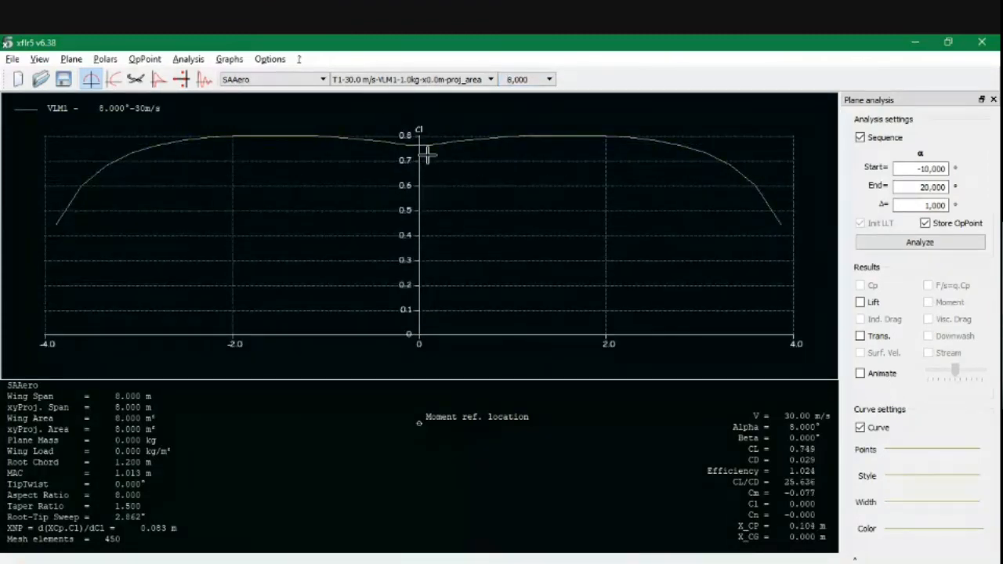
- Plot the induced drag coefficient against the span instead of the local lift coefficient at the 8° operating point
double_click(452, 174)
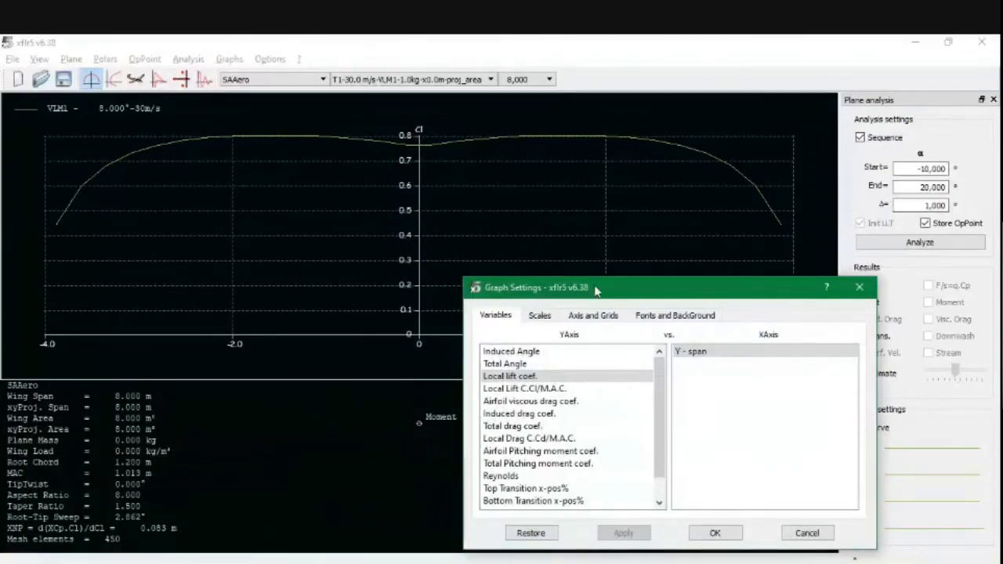
drag(601, 293, 604, 179)
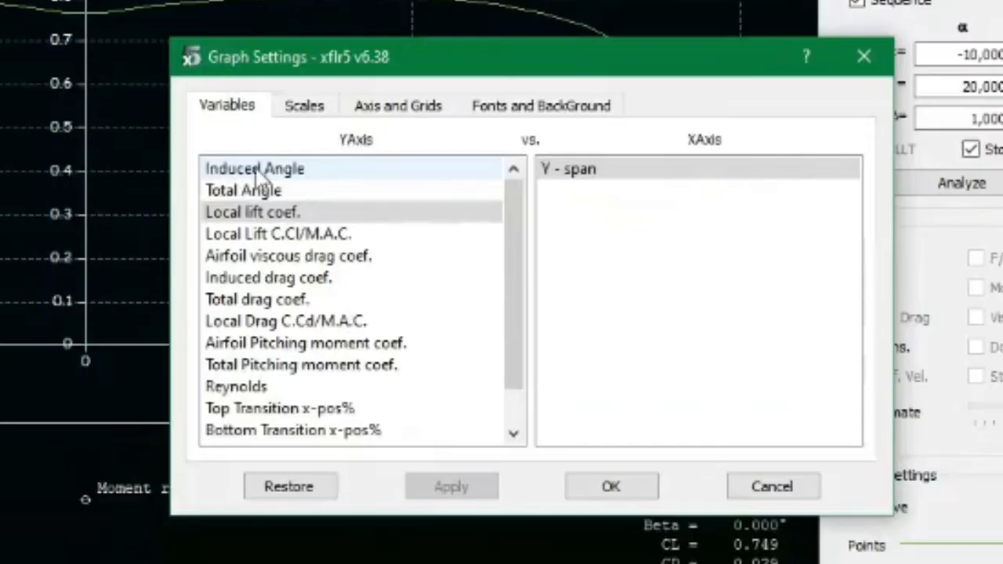
click(261, 169)
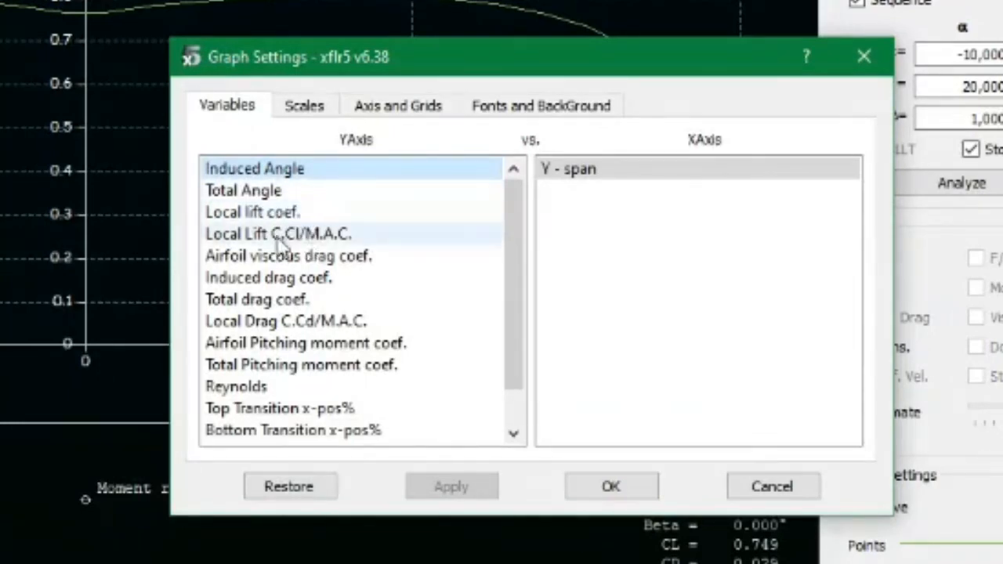
click(263, 256)
click(284, 237)
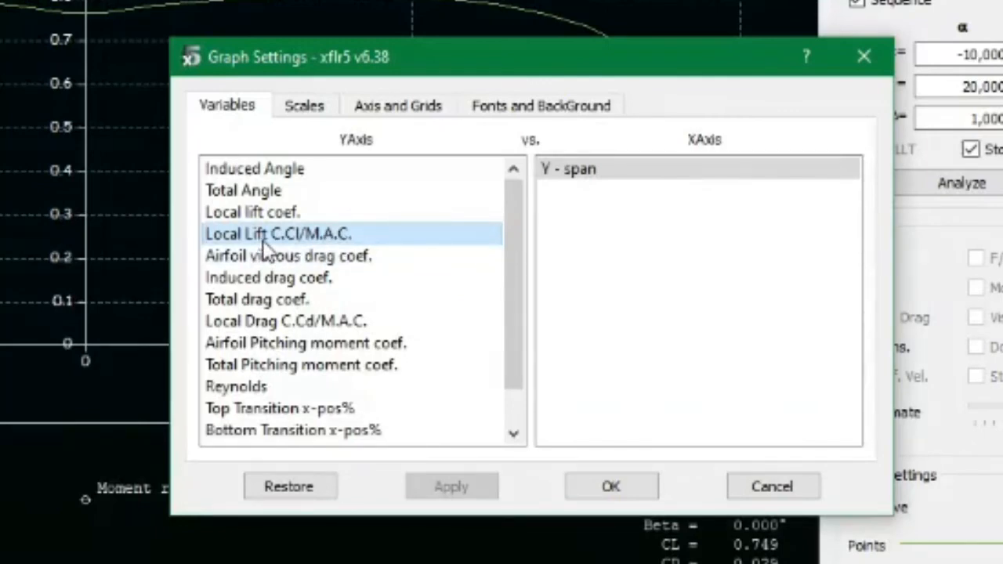
double_click(302, 279)
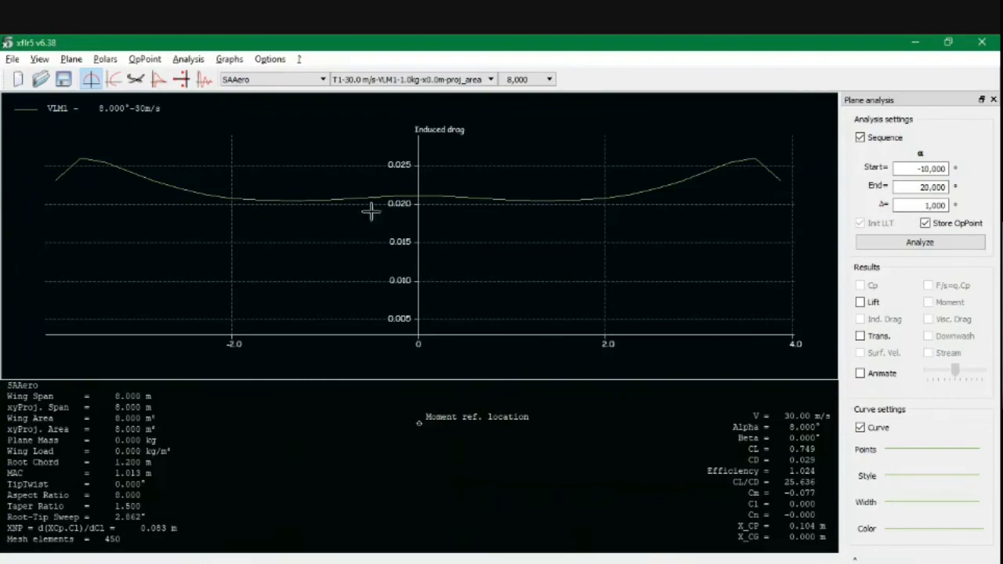
- Switch the spanwise graph of the 8° operating point back to the local lift coefficient
double_click(413, 179)
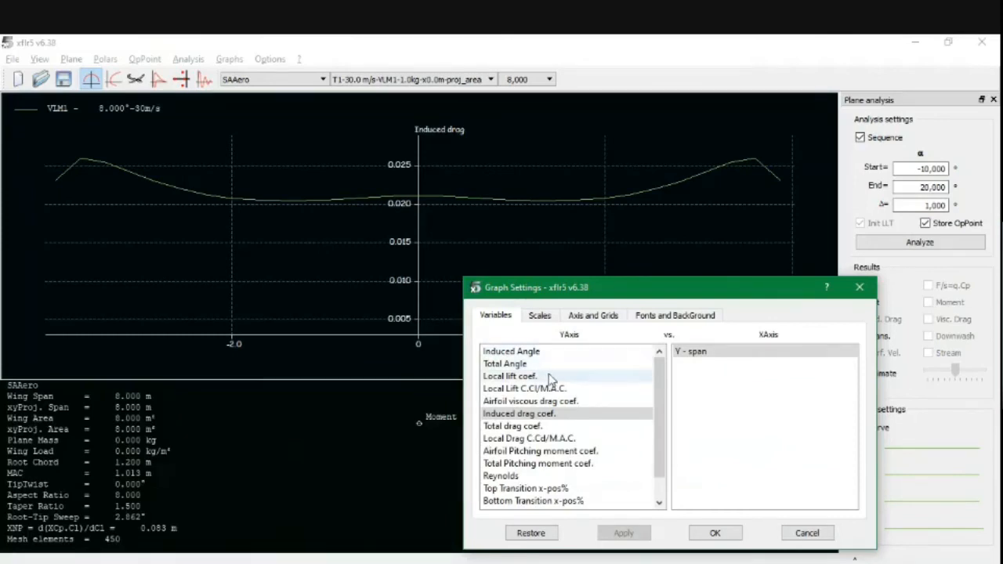
double_click(518, 376)
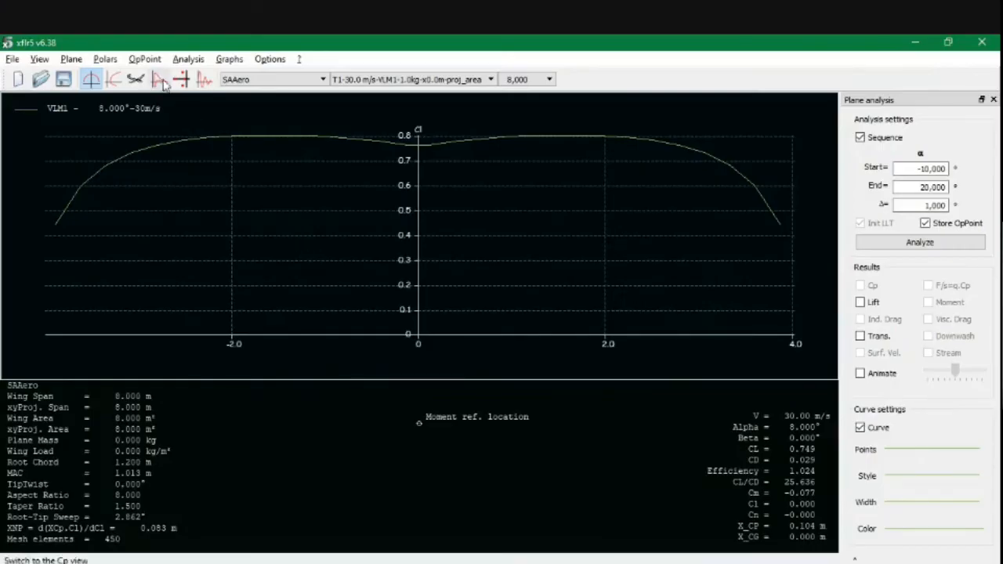
- Show the Cp distribution at 8° and examine sections at span positions -0.320, 0.650 and 0.570, rescaling the graph to fit
click(157, 79)
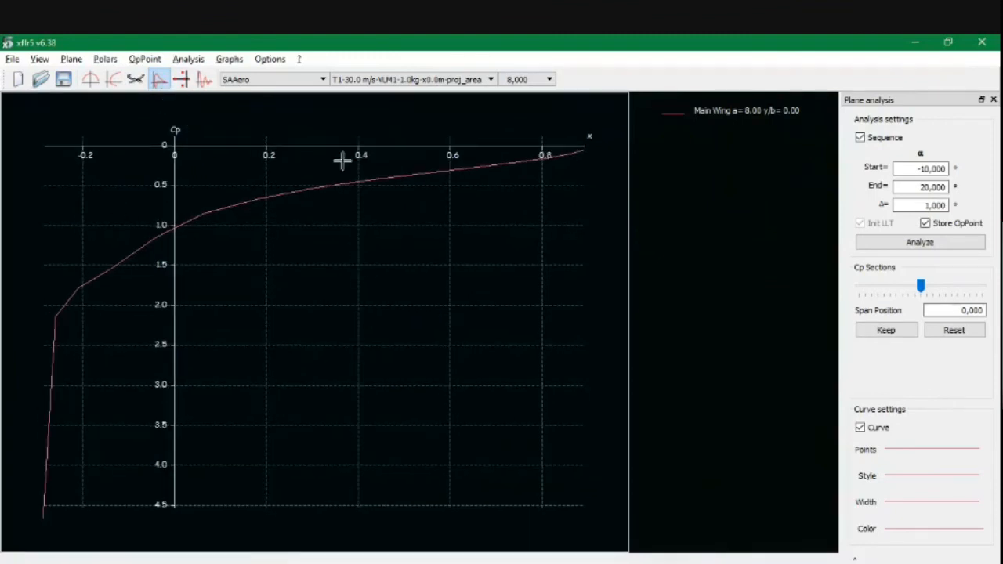
mouse_move(922, 286)
mouse_down()
mouse_move(972, 291)
mouse_move(885, 291)
mouse_move(903, 295)
mouse_up()
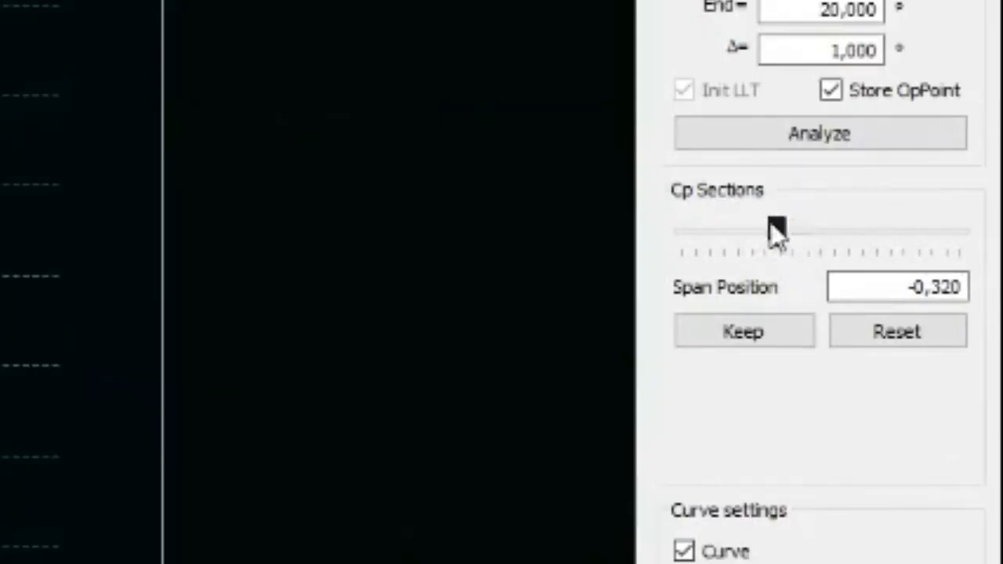
drag(776, 230, 913, 235)
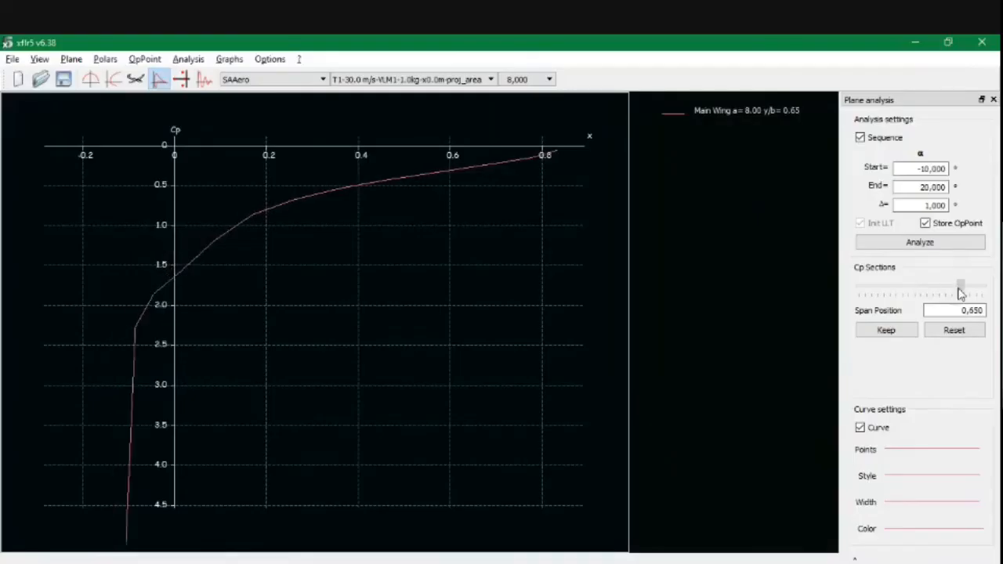
mouse_move(962, 293)
mouse_down()
mouse_move(981, 291)
mouse_move(956, 293)
mouse_up()
key(r)
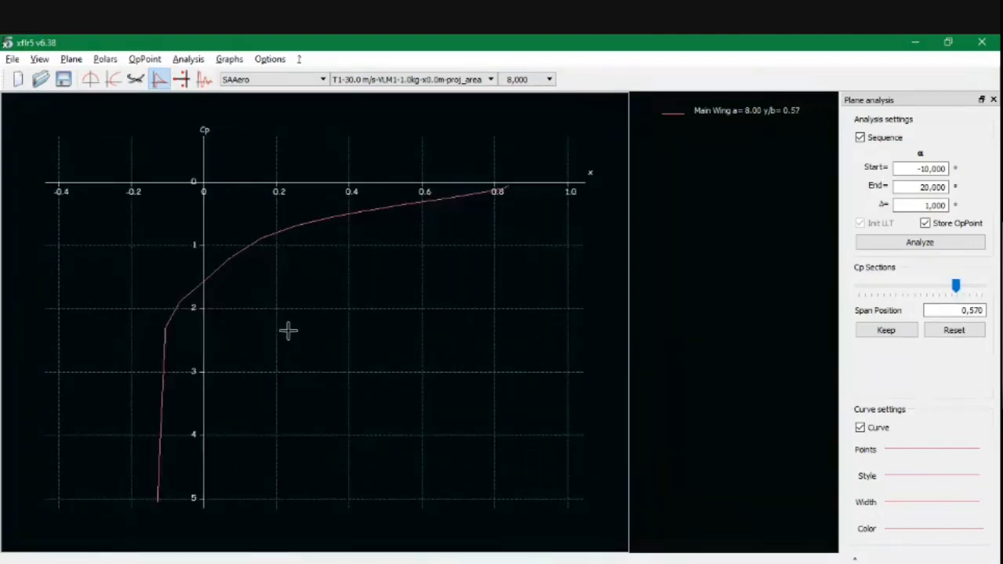
key(r)
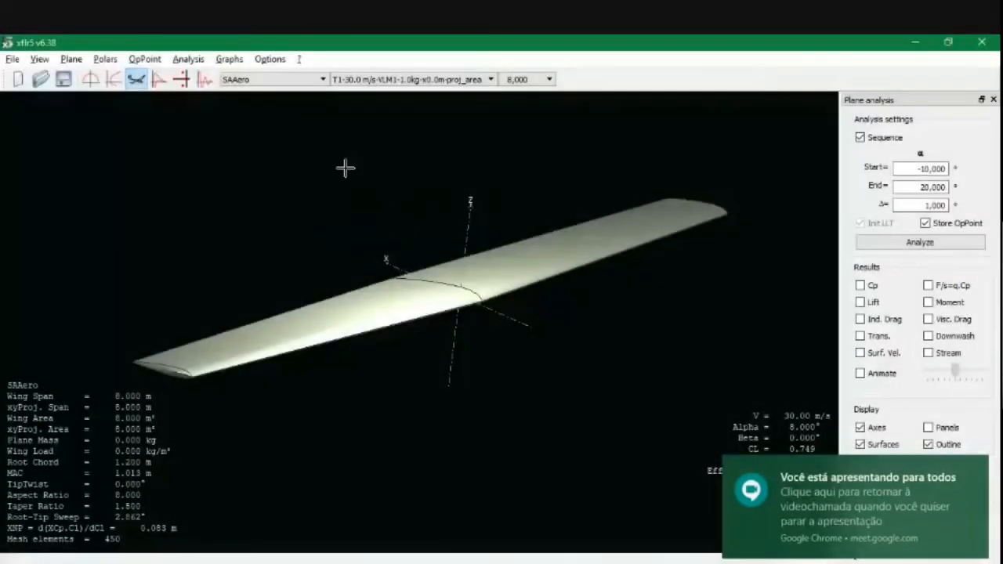
- Make SAAero1 the current plane from the polar graphs and display it in 3D
click(113, 81)
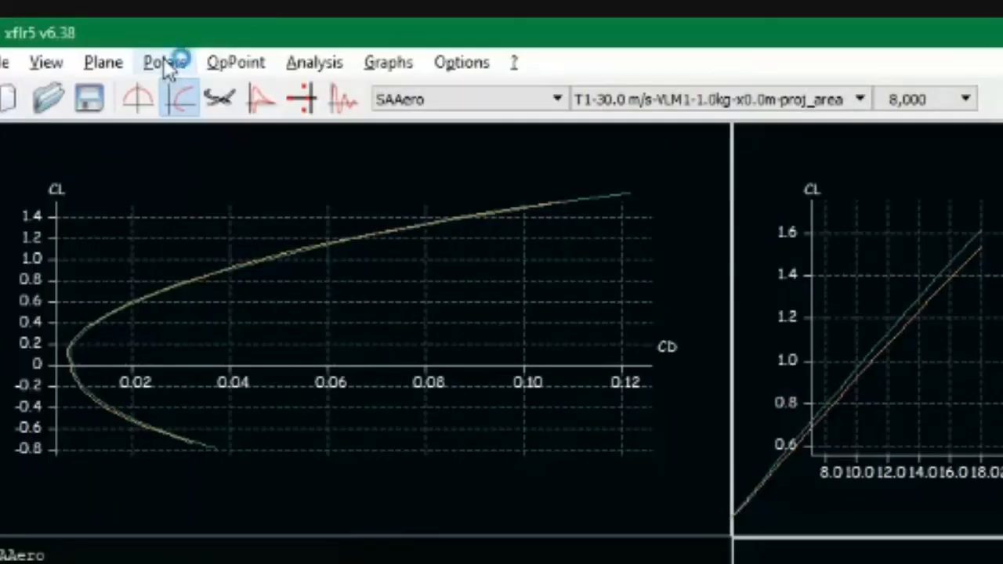
click(164, 62)
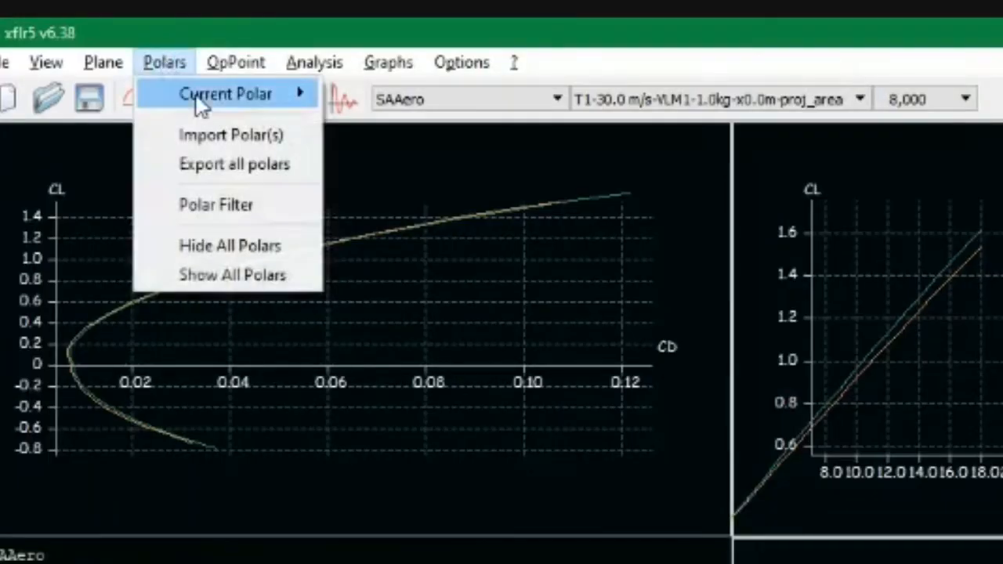
mouse_move(265, 105)
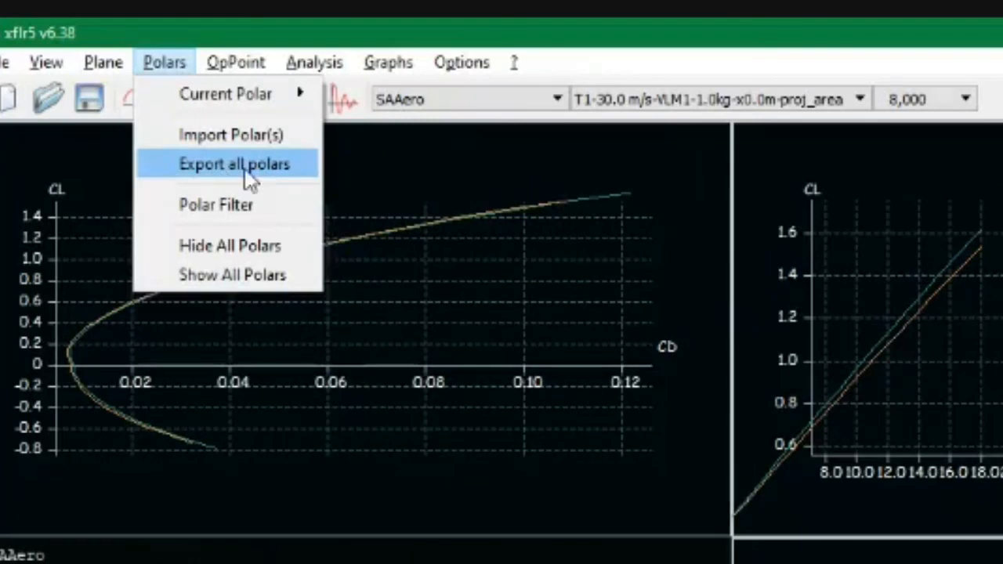
mouse_move(231, 94)
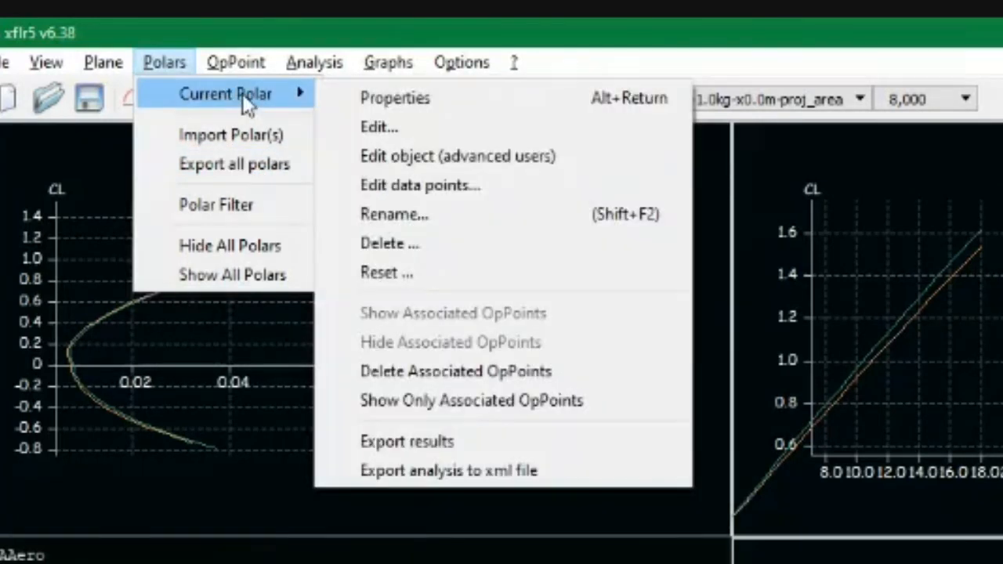
click(470, 156)
click(518, 108)
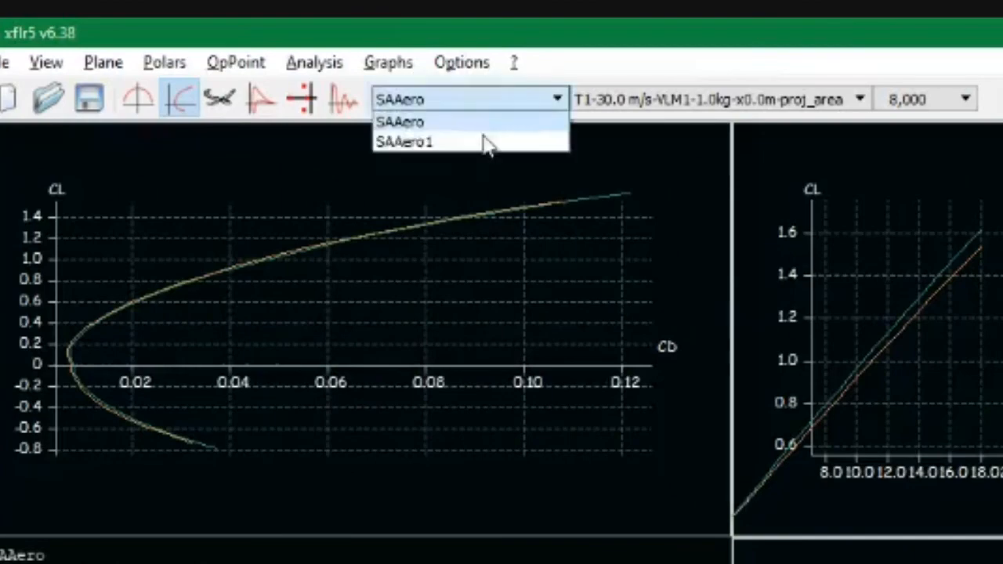
click(475, 145)
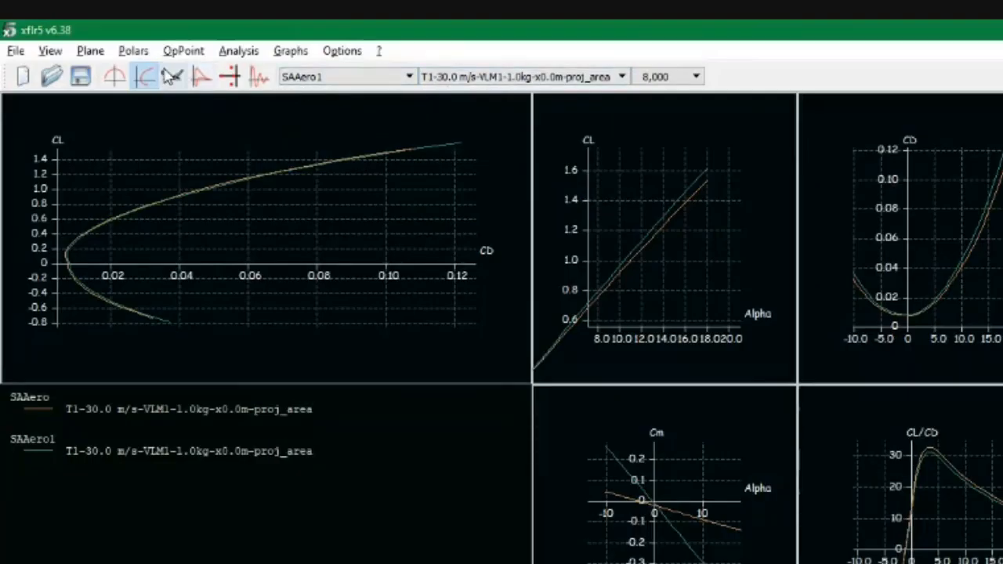
click(171, 76)
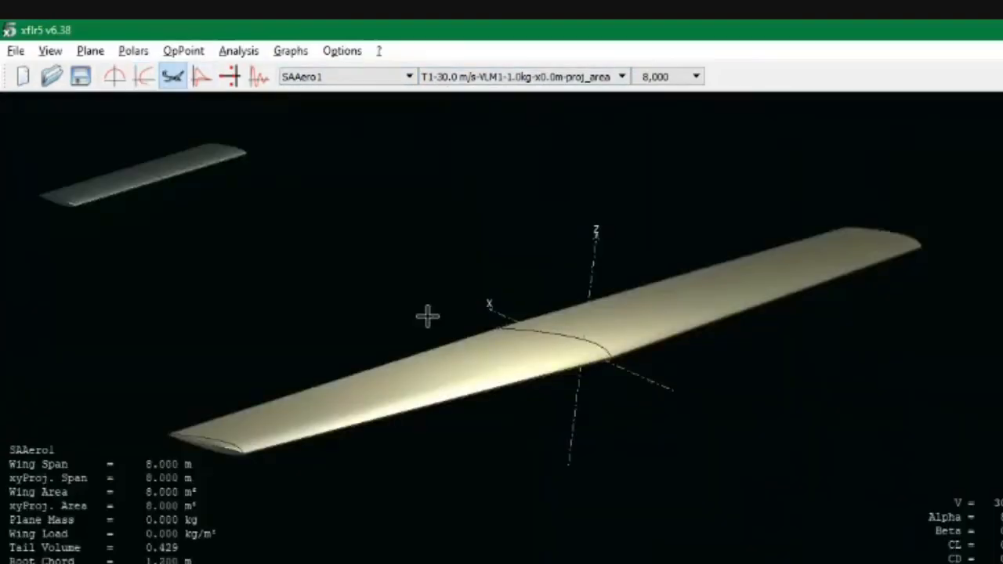
click(455, 79)
click(456, 80)
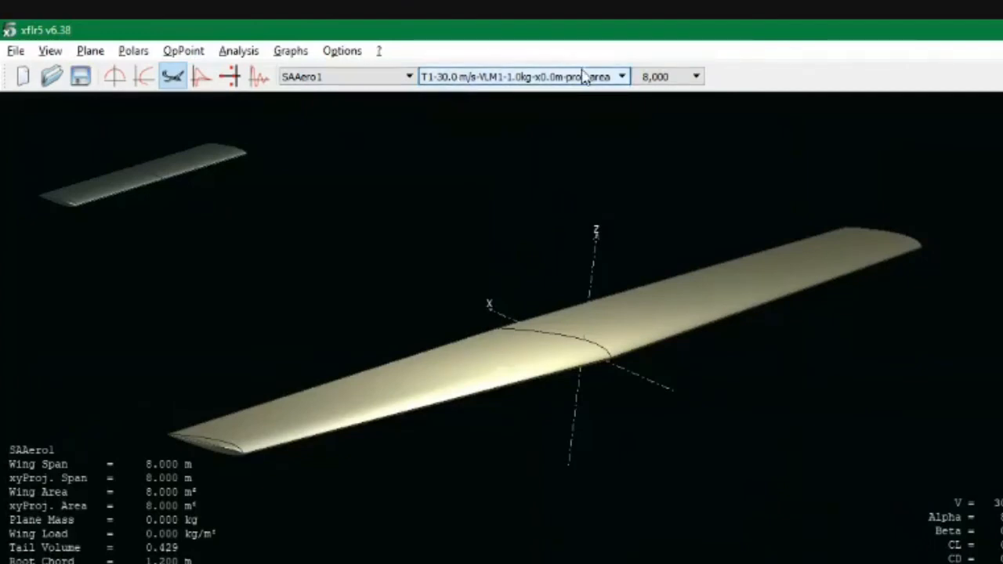
click(652, 82)
click(652, 81)
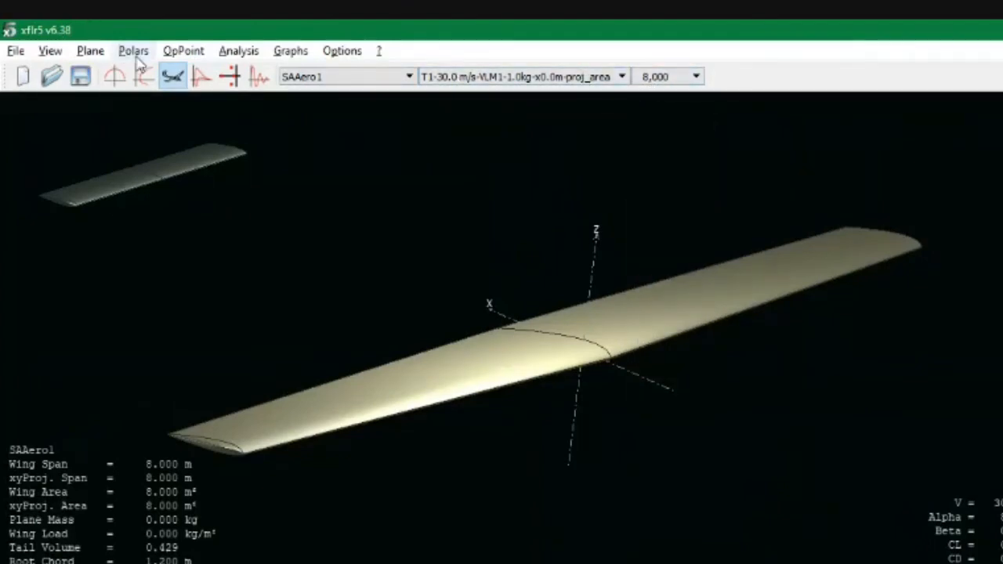
- Export the current SAAero1 polar results as the text file T1-30_0 m_s-VLM1-1_0kg-x0_0m-proj_area in the XFLR5 folder
click(133, 50)
mouse_move(175, 75)
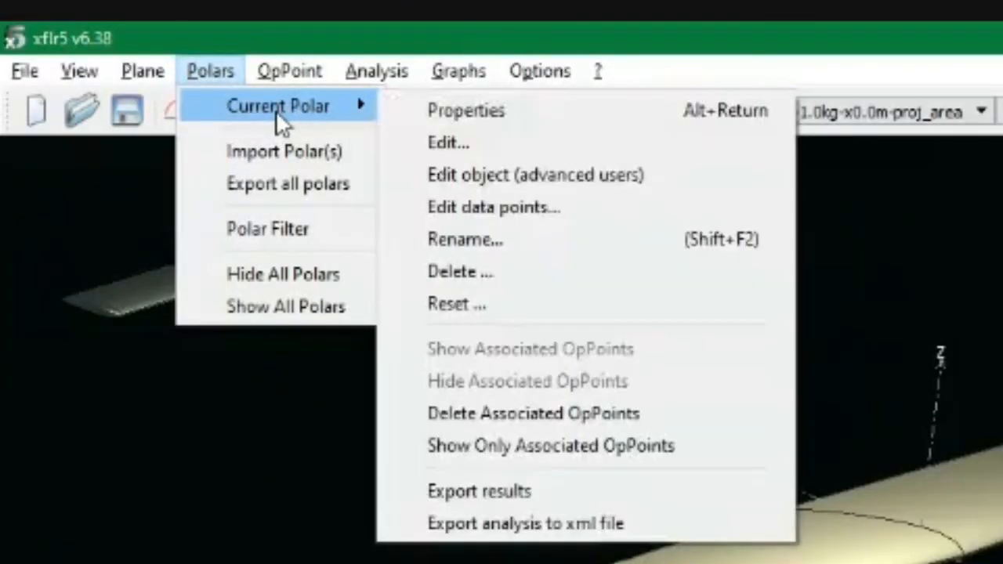
click(566, 482)
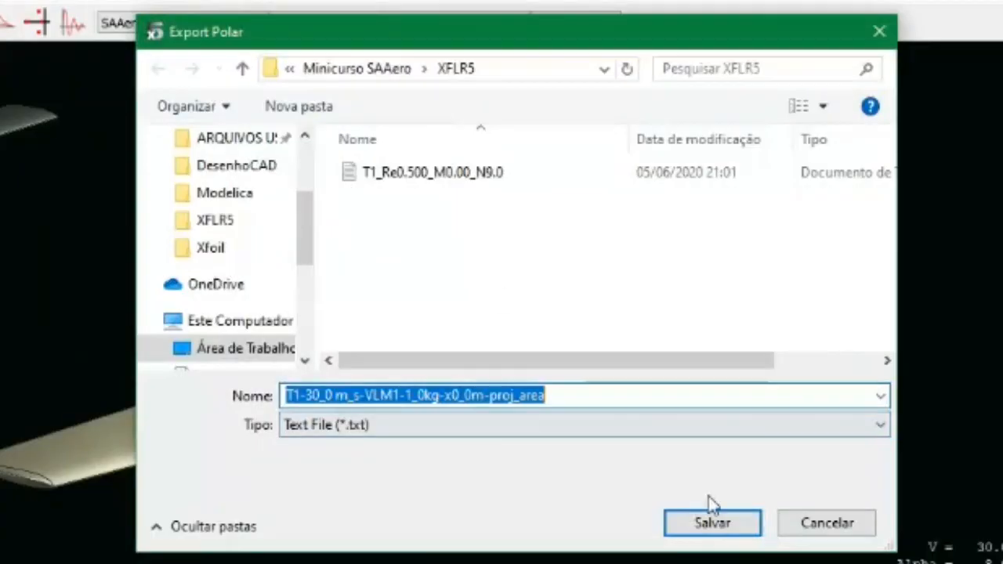
click(615, 400)
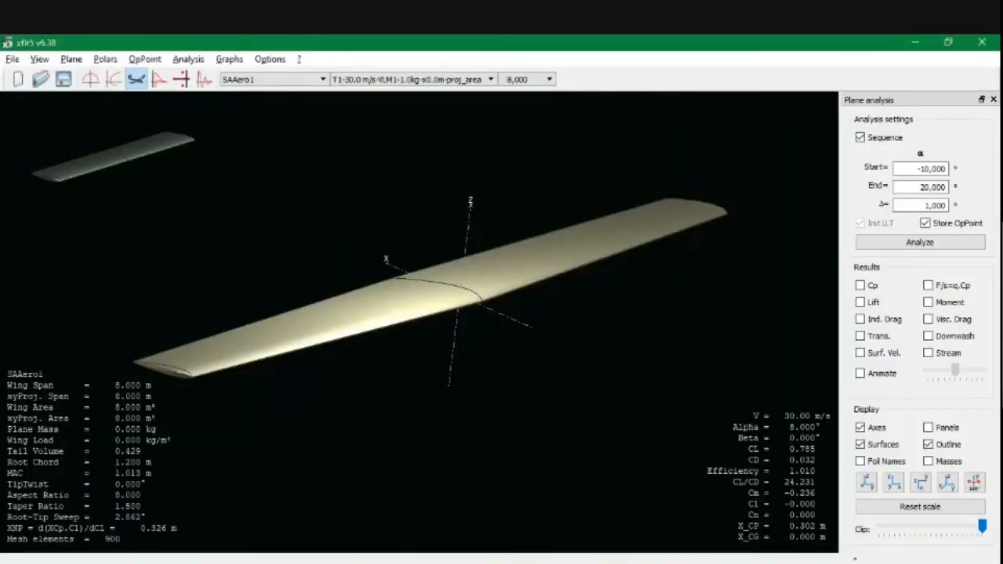
- Switch to File Explorer, open the exported VLM1 polar text file in Notepad and enlarge it to full screen
click(344, 563)
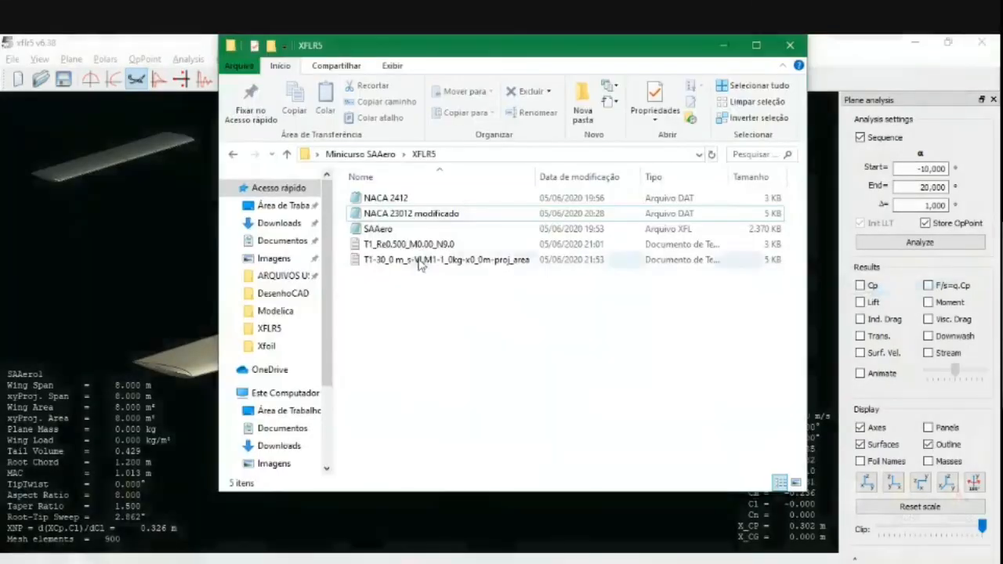
double_click(423, 259)
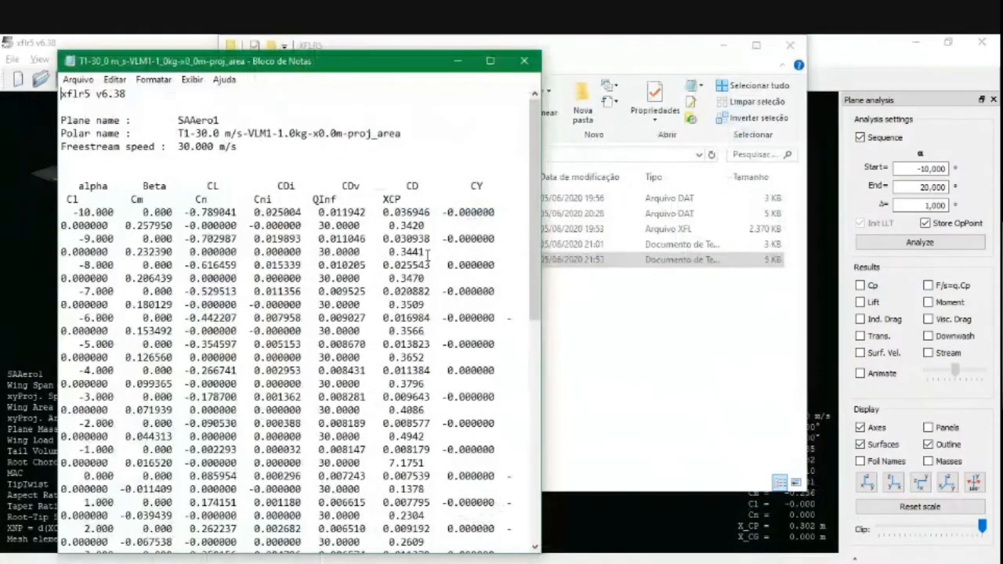
click(490, 61)
- Go through the alpha, Beta, CL, CDi, CDv and CD columns of the exported polar table
double_click(227, 164)
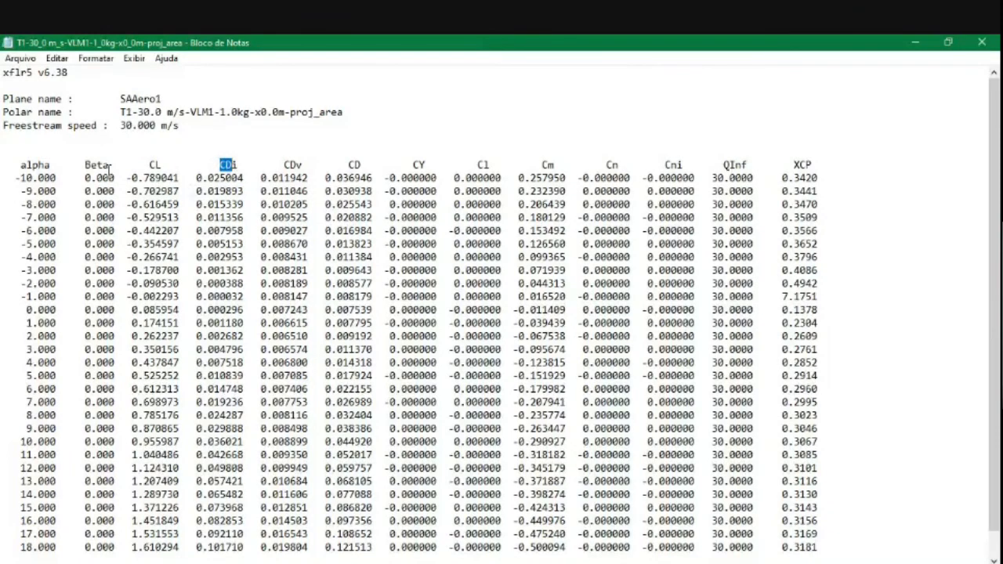
click(109, 167)
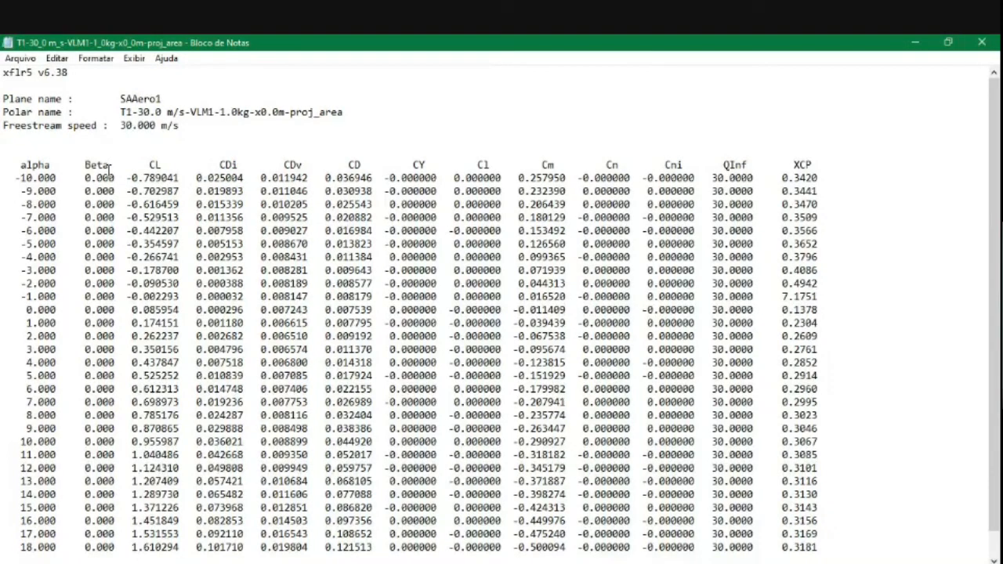
double_click(19, 165)
drag(84, 166, 112, 166)
click(112, 190)
double_click(154, 166)
double_click(230, 165)
double_click(294, 165)
click(343, 165)
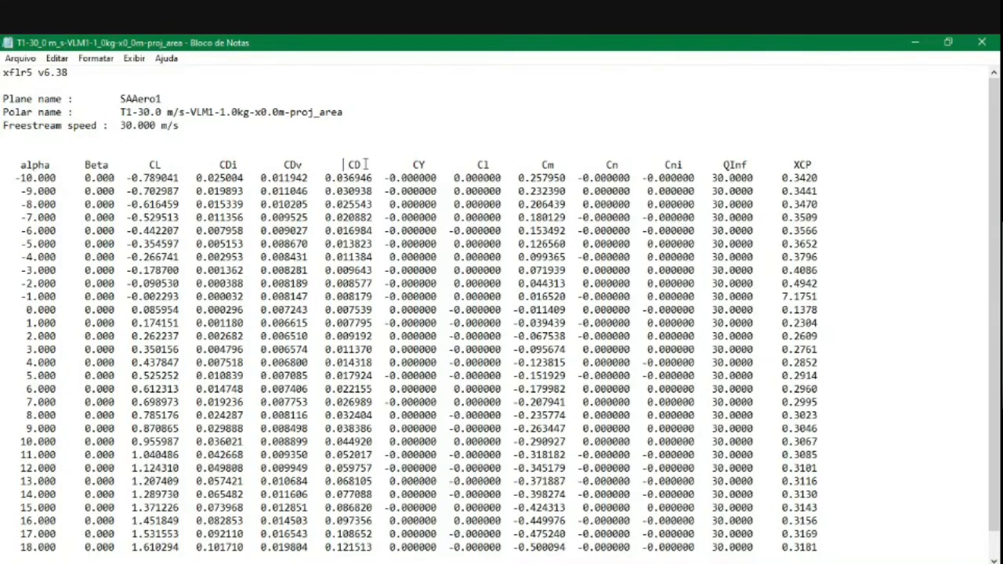
- Examine the CY and Cl columns of the polar table, distinguishing Cl from the CL column
double_click(419, 165)
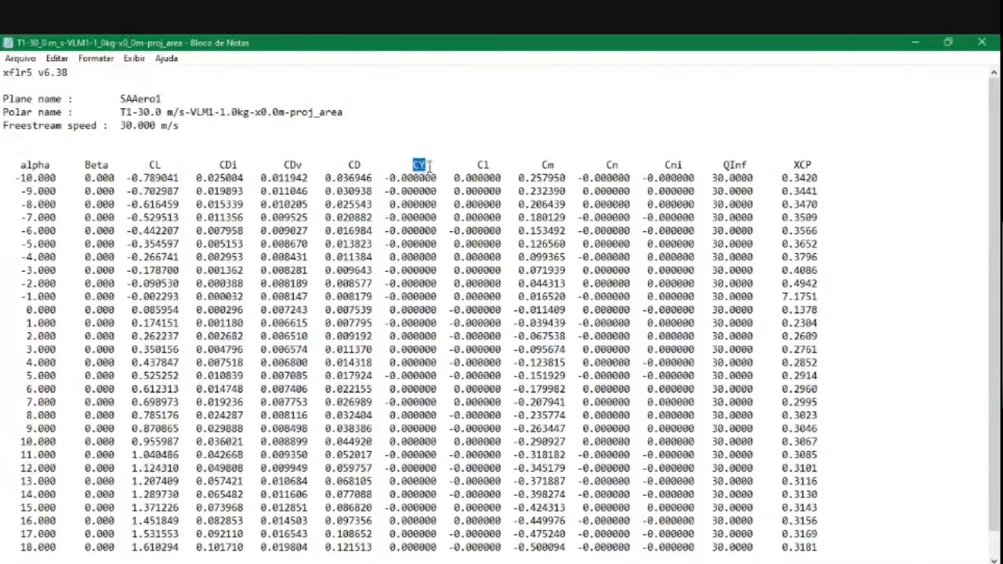
double_click(481, 165)
click(415, 165)
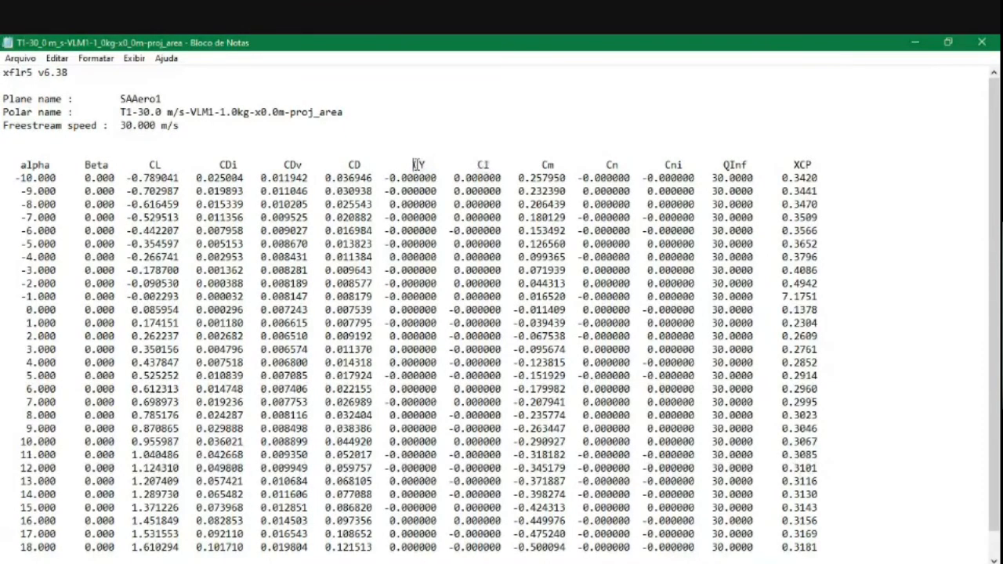
double_click(483, 165)
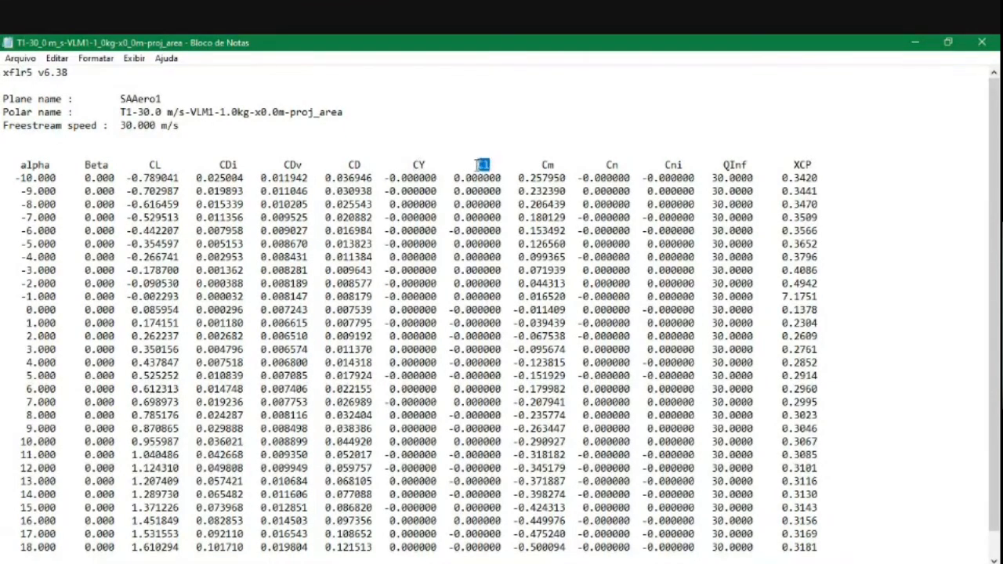
double_click(157, 164)
drag(490, 165, 412, 163)
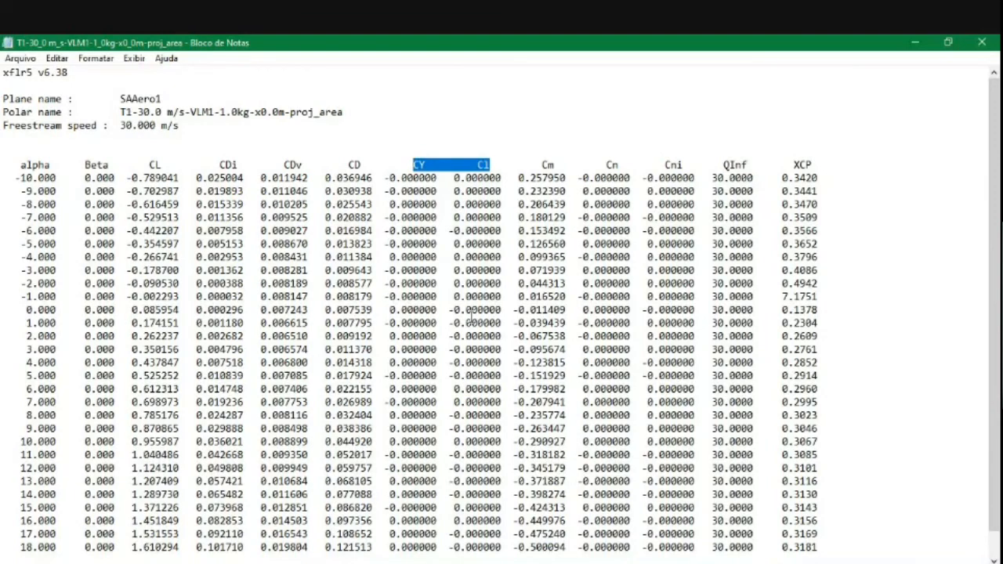
click(471, 317)
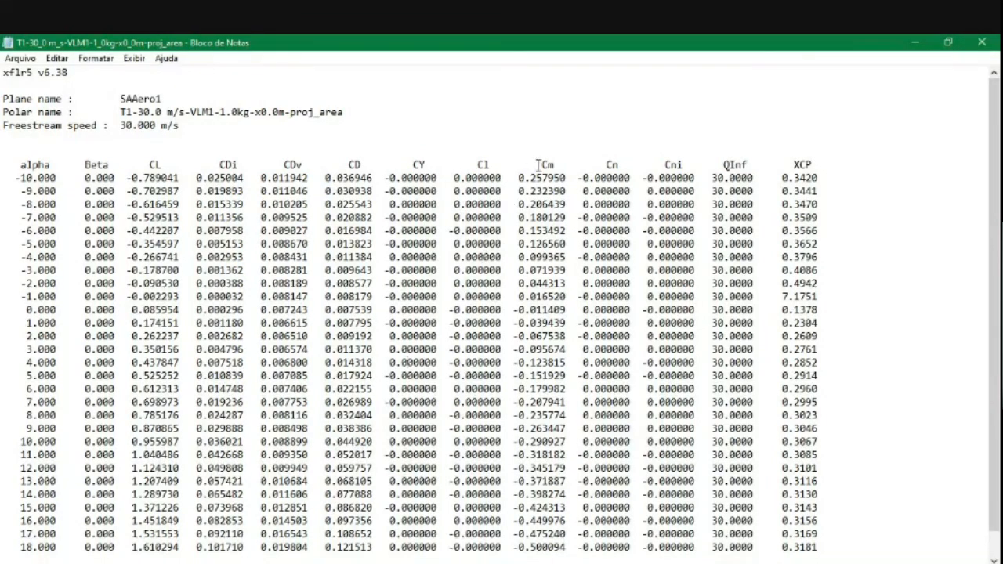
- Review the Cn, QInf and XCP columns down to the last row, and close the polar text file
drag(607, 165, 625, 165)
drag(720, 164, 747, 165)
click(737, 221)
drag(715, 415, 727, 416)
scroll(390, 322, down, 1)
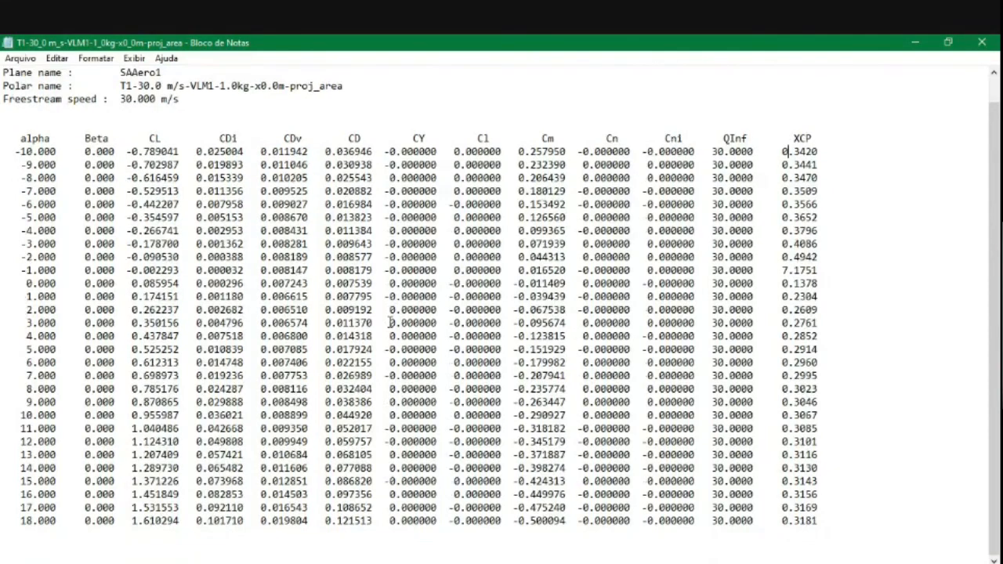
scroll(390, 322, up, 1)
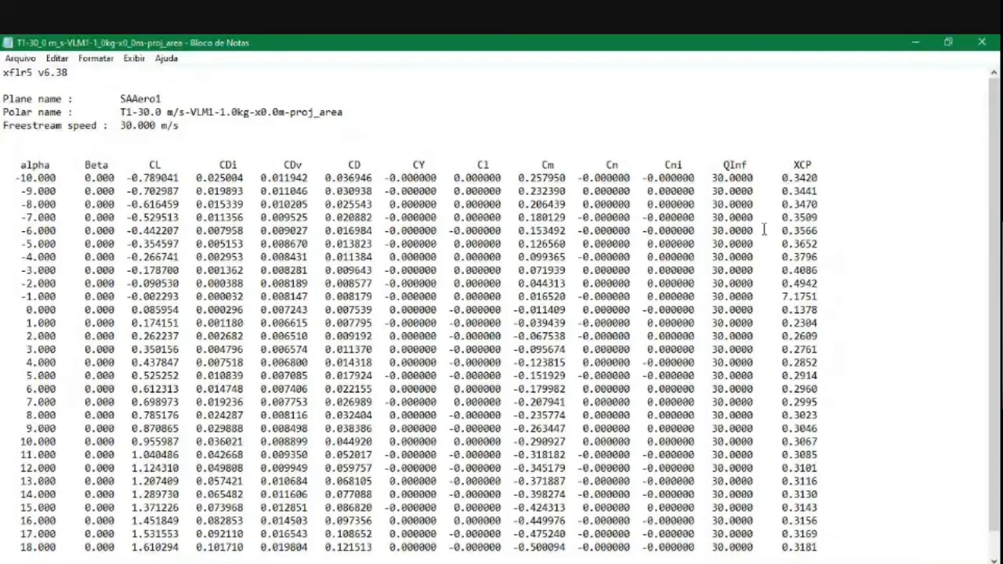
click(982, 44)
- Save the project as a new file named SAAero2 in the XFLR5 folder and check for it in File Explorer
click(71, 58)
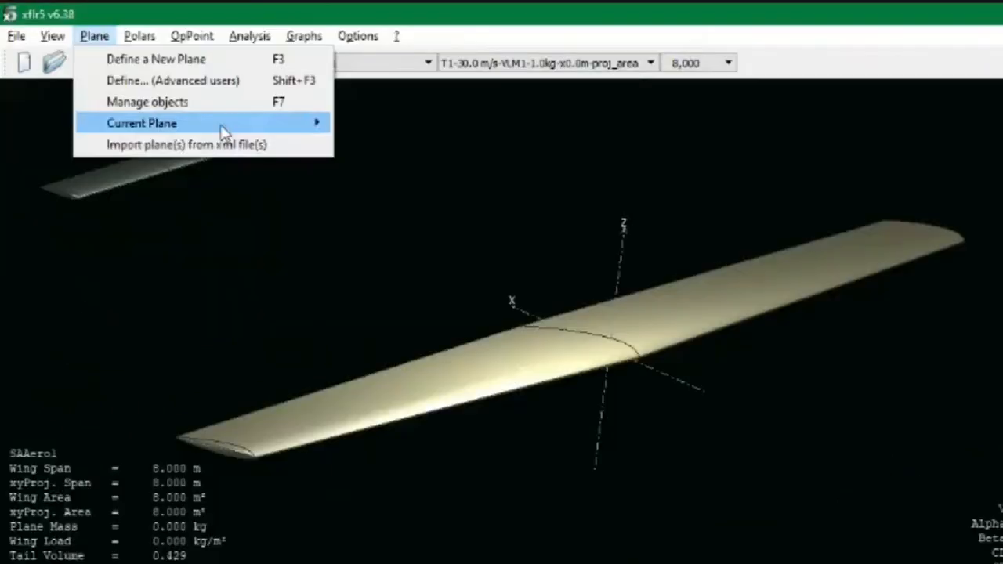
mouse_move(302, 251)
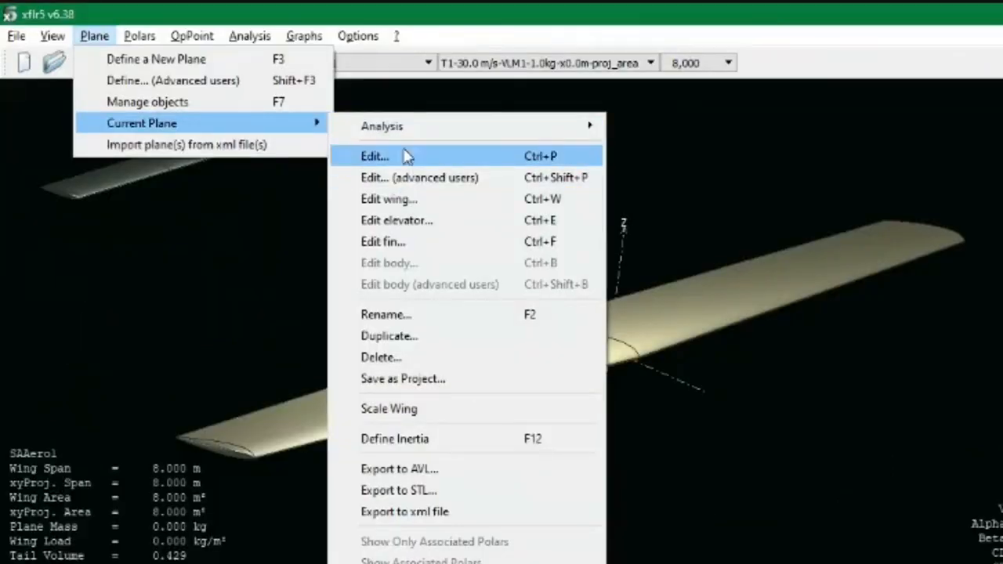
click(16, 37)
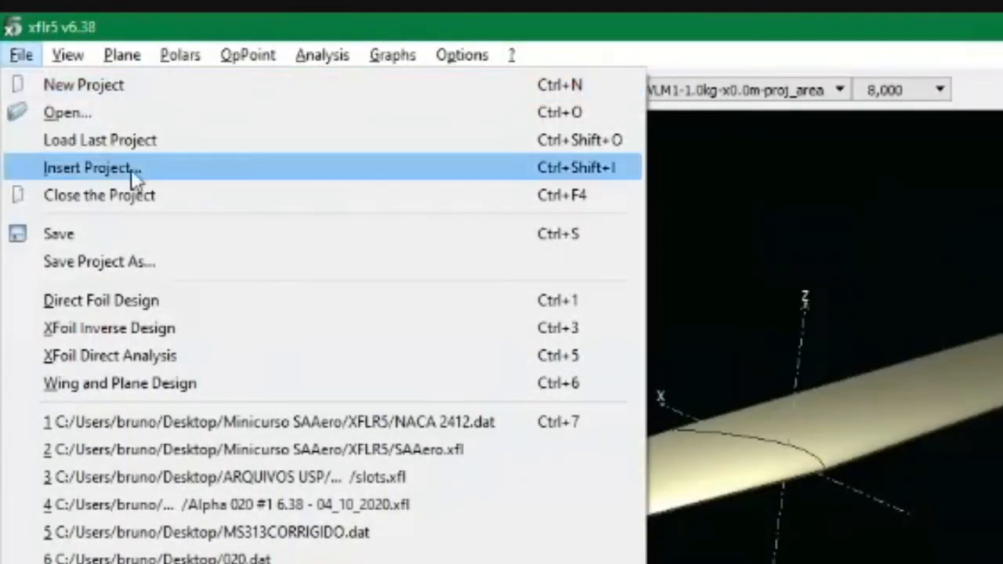
click(134, 259)
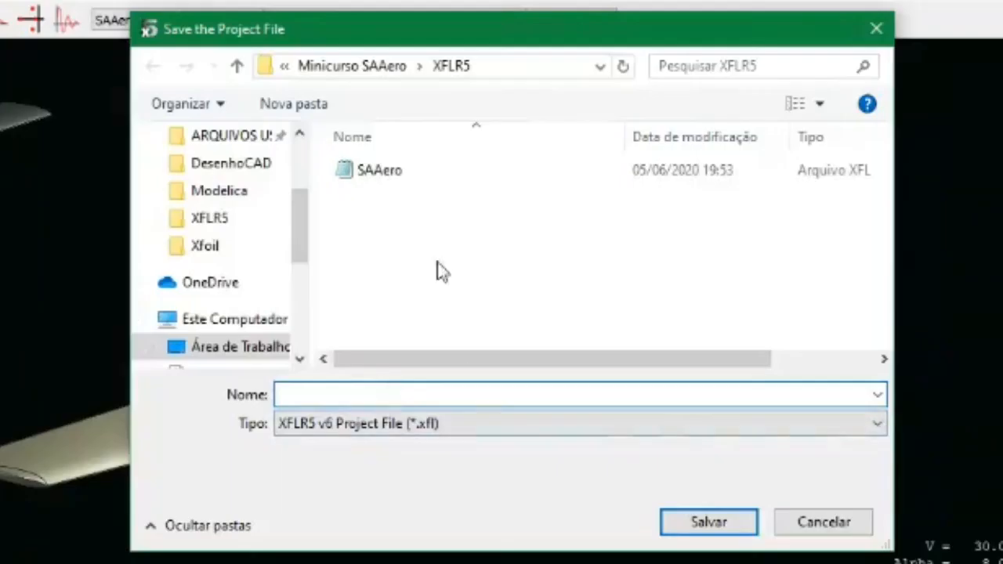
text(SAAero)
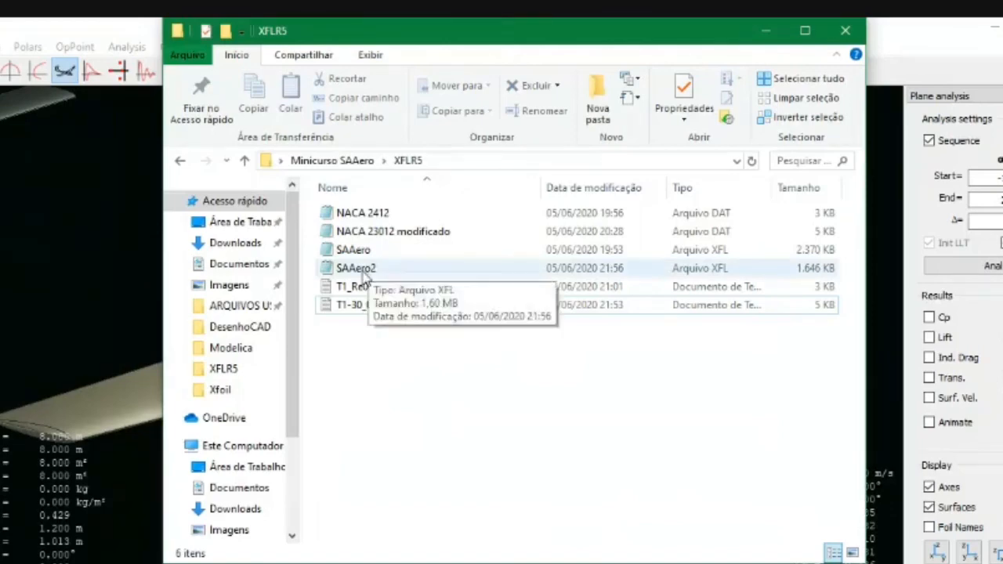
click(374, 270)
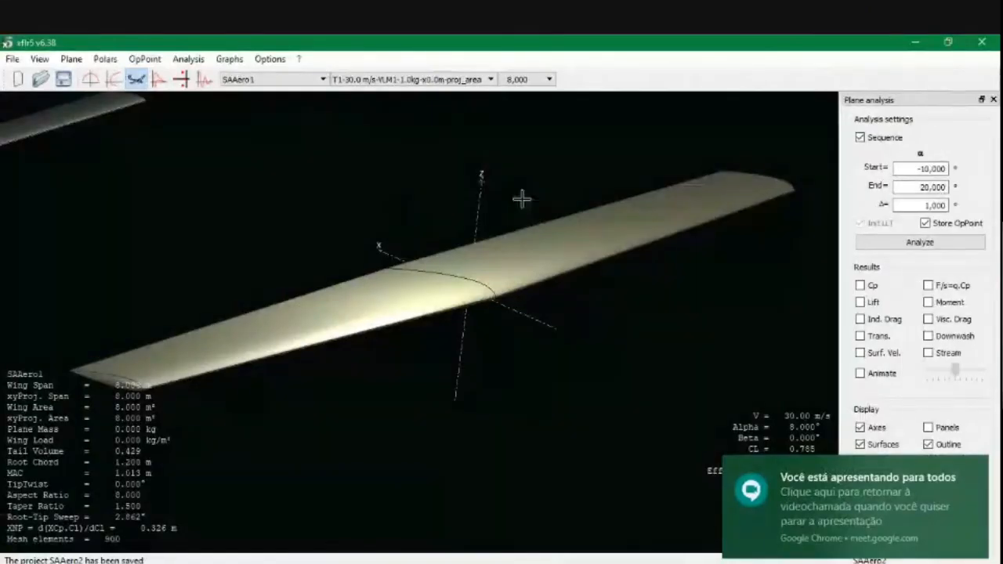
- Close the program, restart it and open the SAAero2 project file from the XFLR5 folder
click(978, 41)
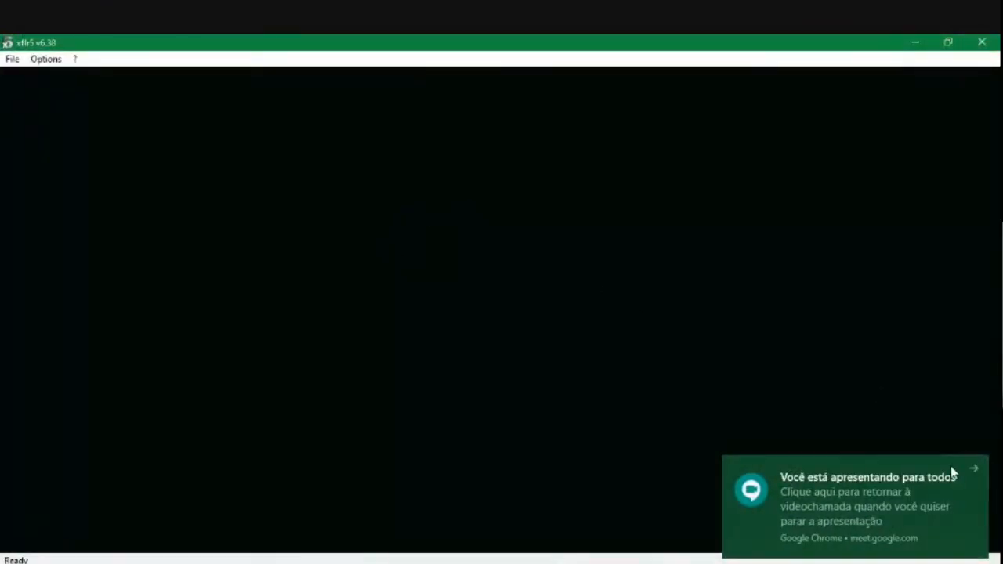
click(12, 59)
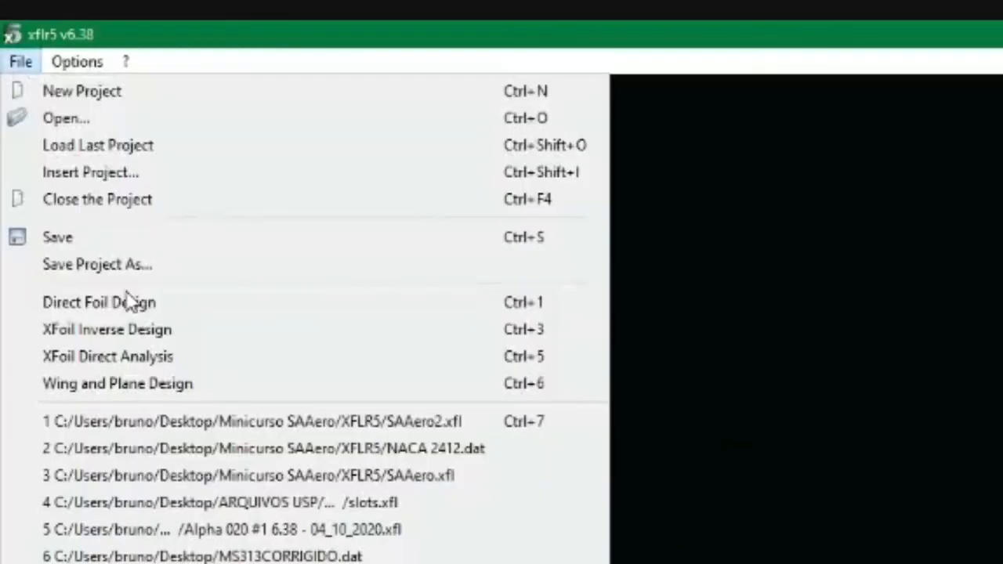
click(152, 129)
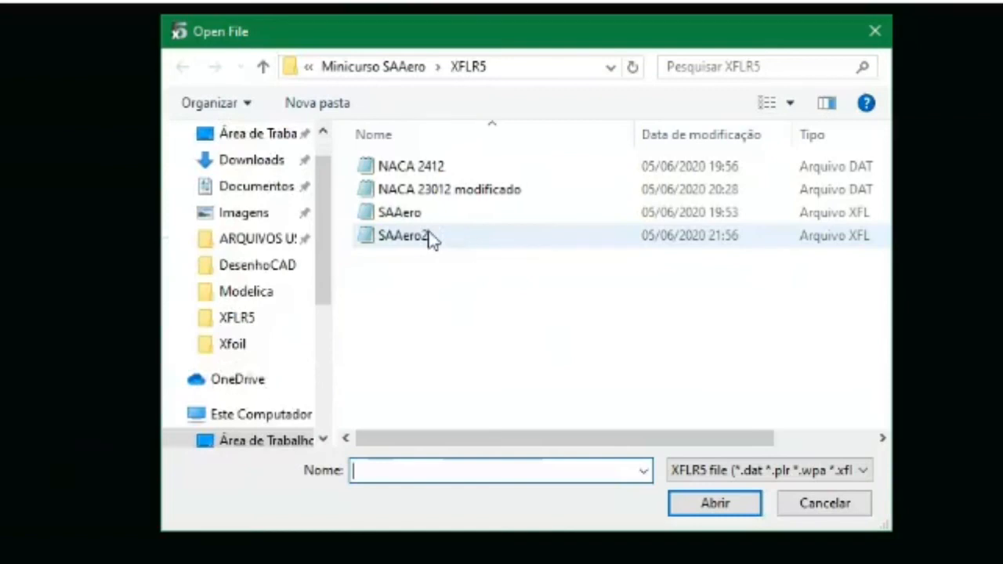
double_click(430, 238)
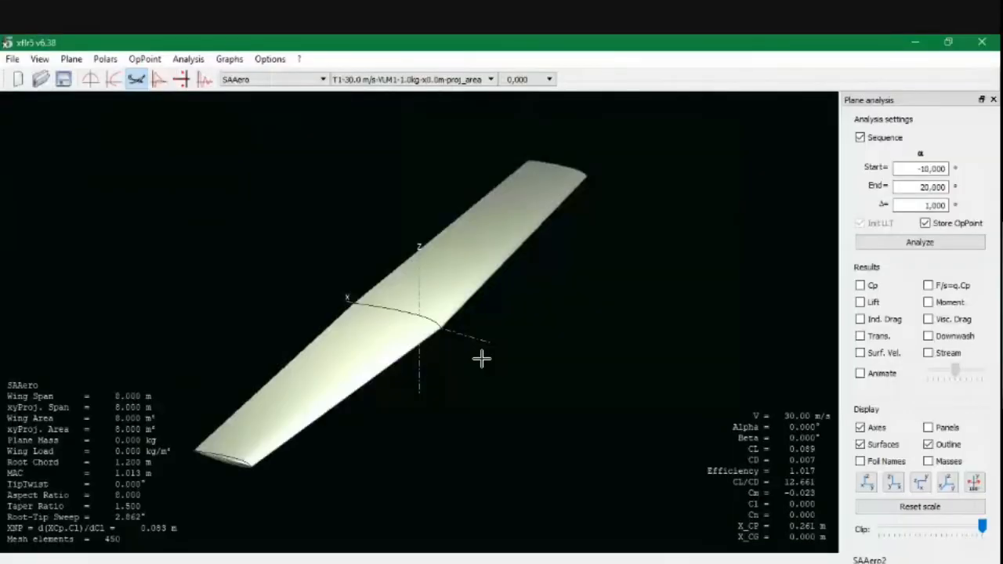
- Make SAAero1 the current plane in the reopened project and inspect its 3D model
click(260, 79)
click(260, 103)
drag(330, 274, 415, 345)
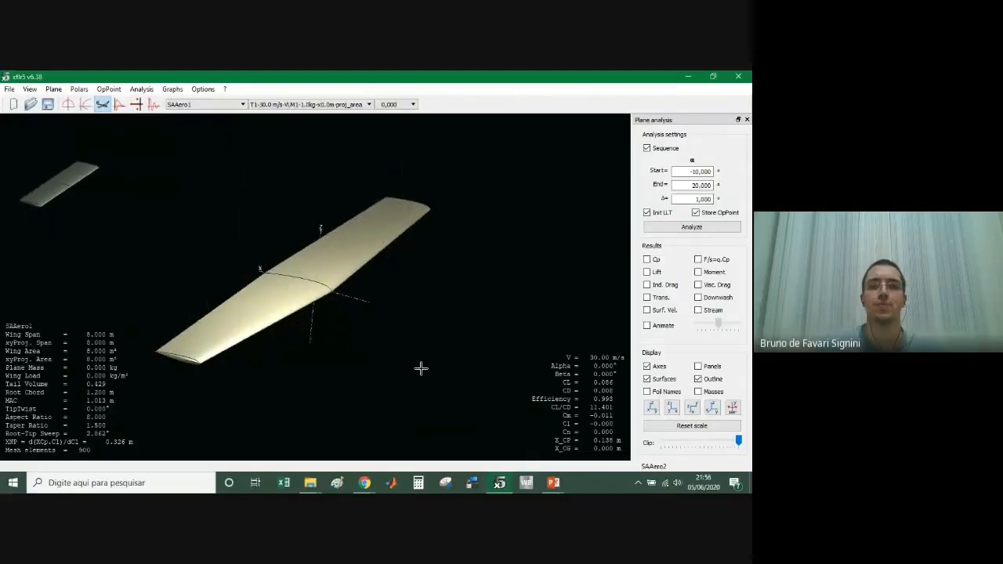